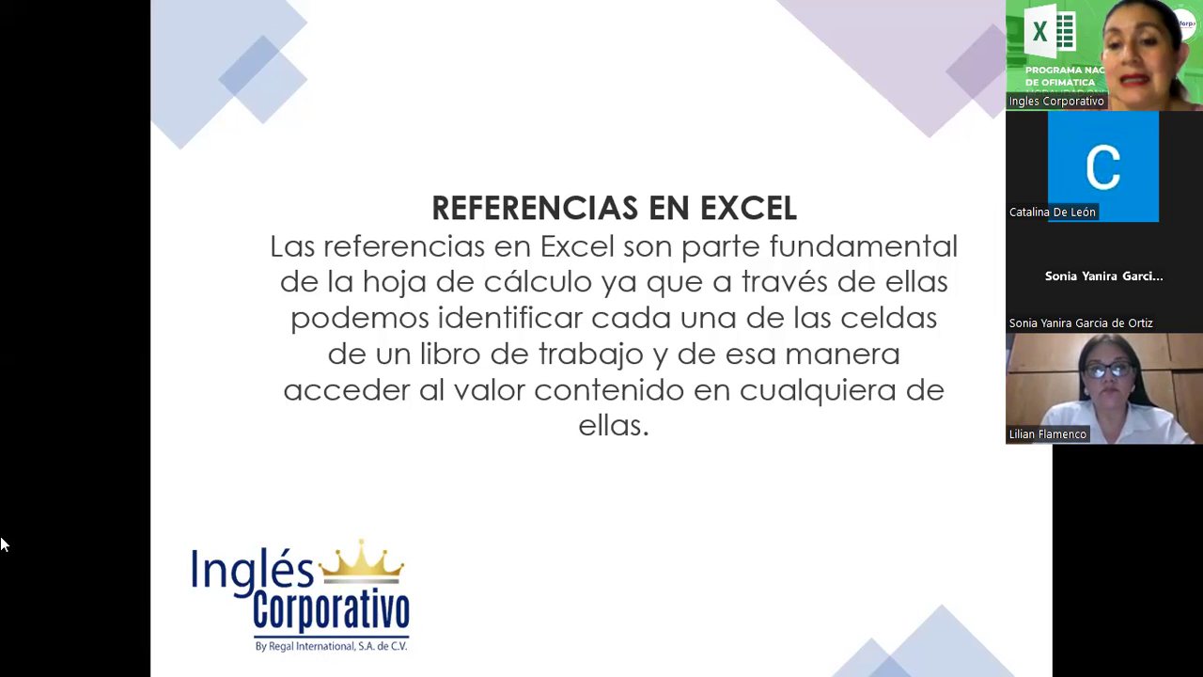
Advance the slideshow past the reference-definition slide to 'Tipos de referencias en Excel'
left_click(480, 480)
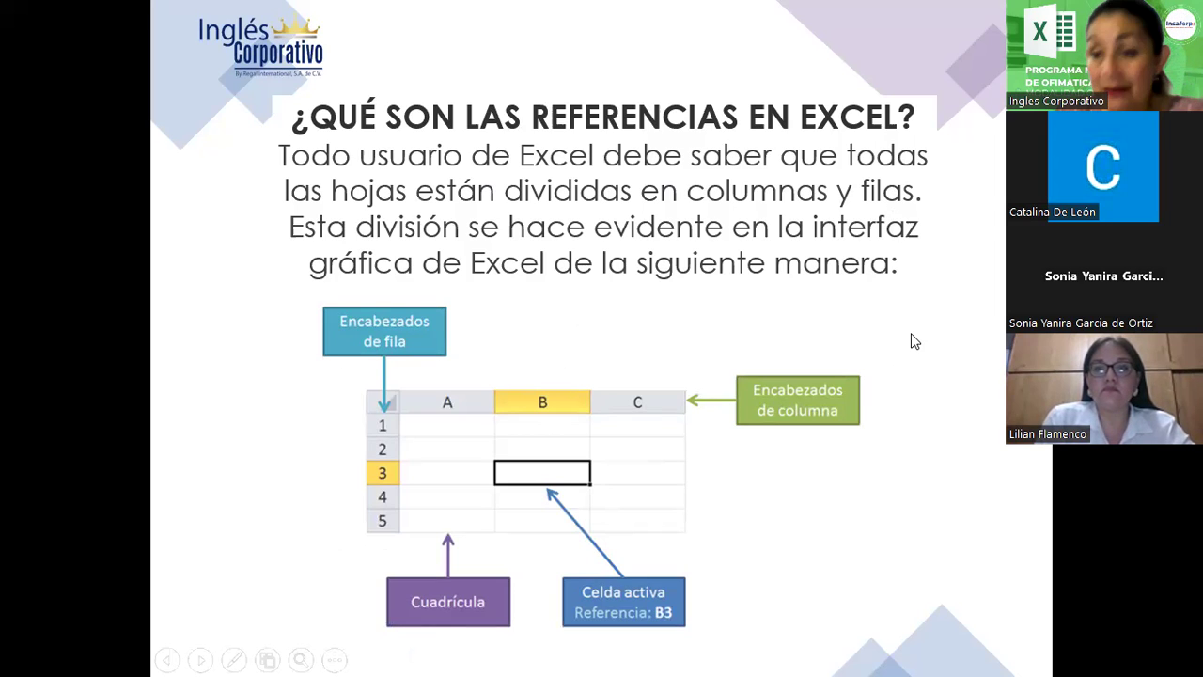
key("Right")
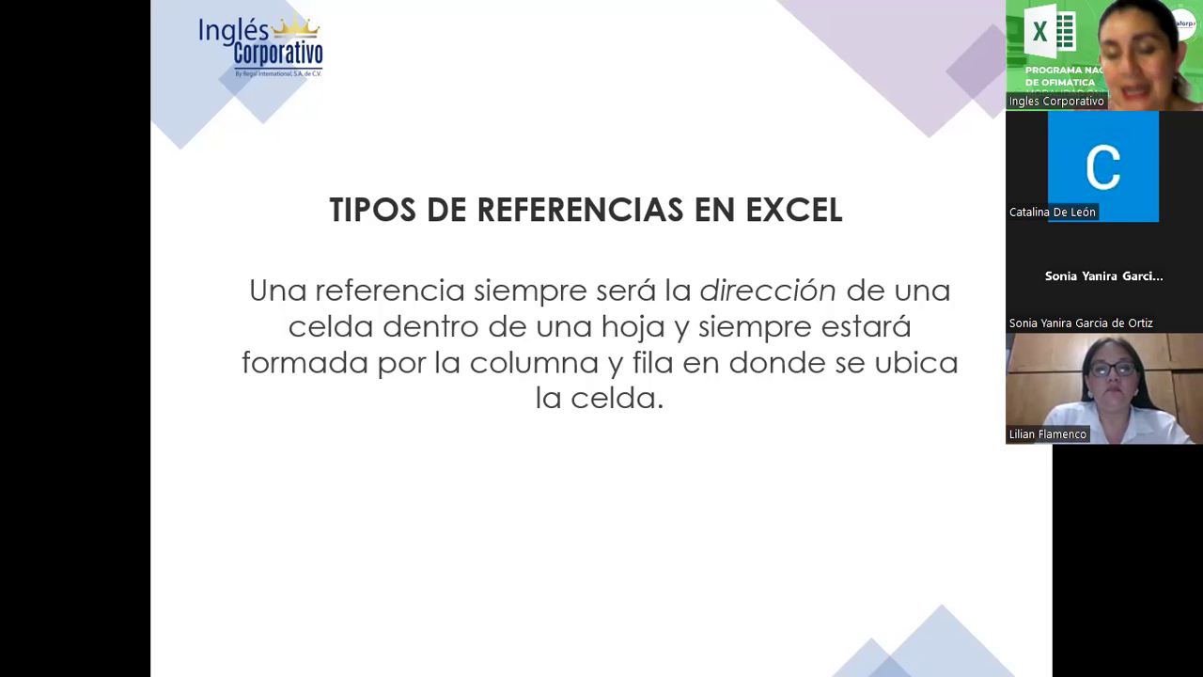
Ink-circle the A1, A2 and B2 example values on the relative-references slide, then advance
left_click(724, 467)
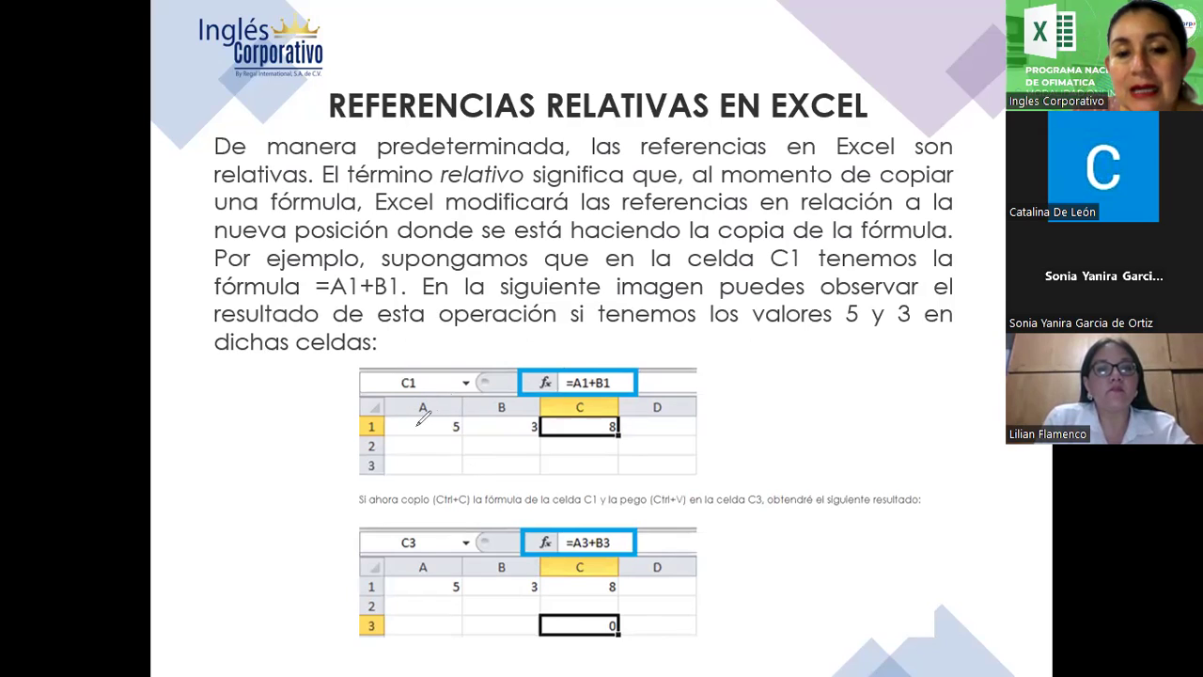
mouse_move(467, 401)
left_mouse_down()
mouse_move(533, 445)
mouse_move(545, 406)
left_mouse_up()
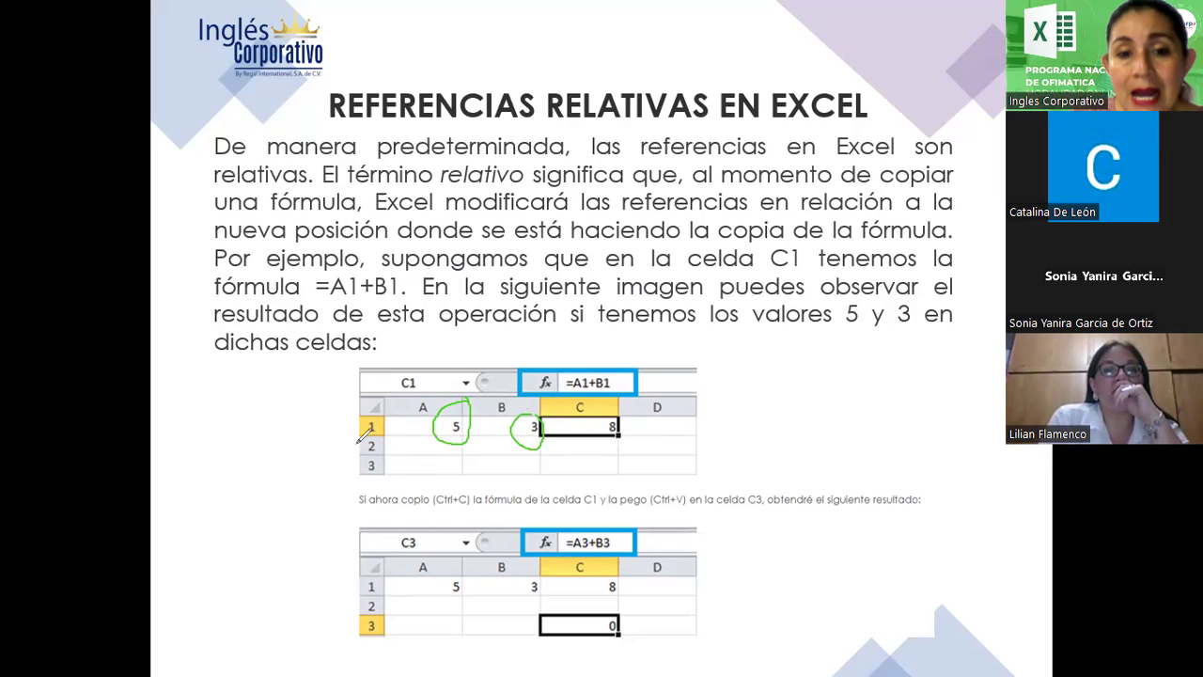
left_click_drag(408, 438, 420, 449)
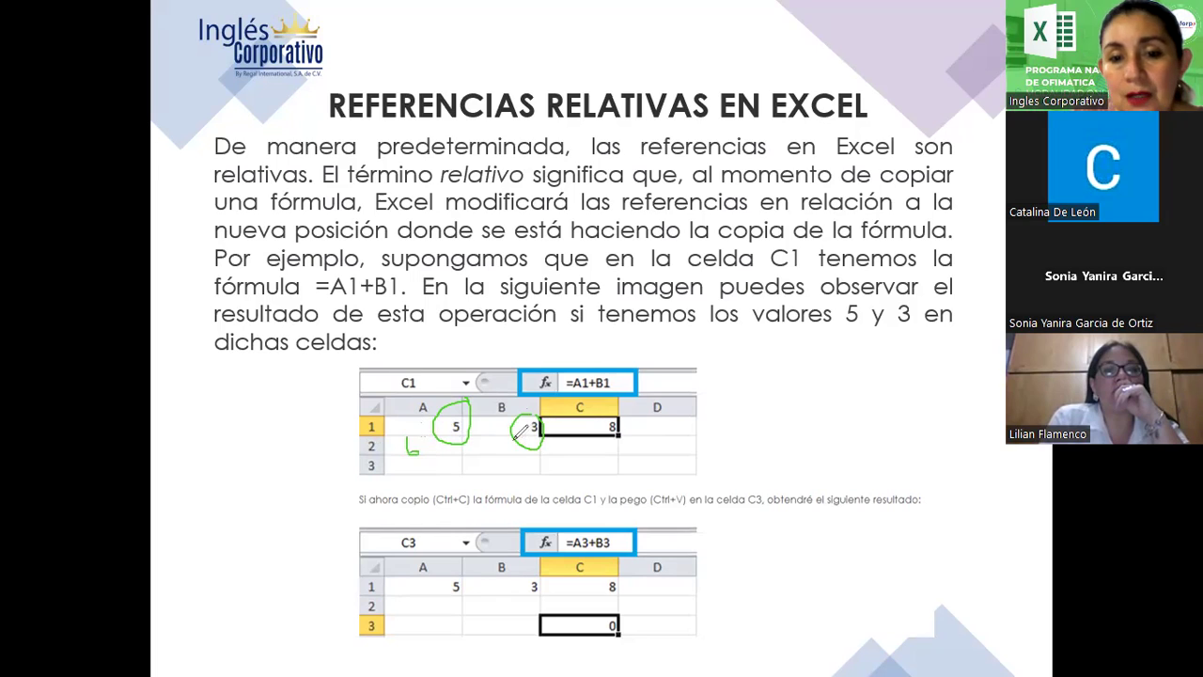
left_click_drag(505, 439, 506, 443)
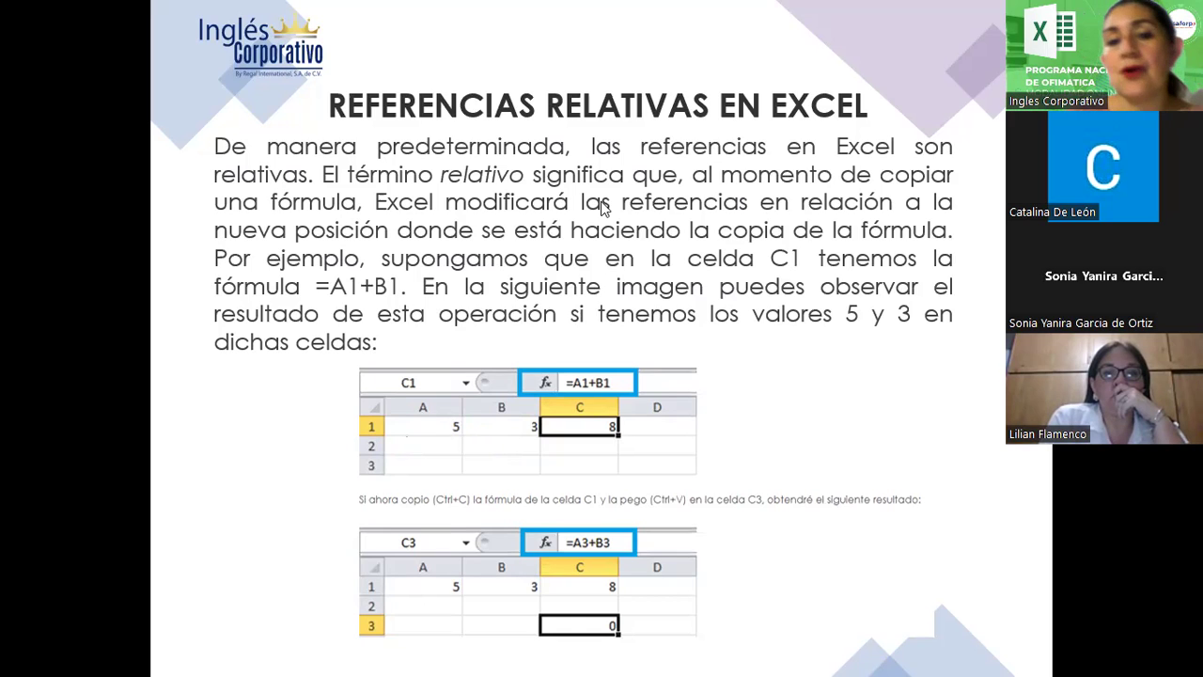
left_click(752, 430)
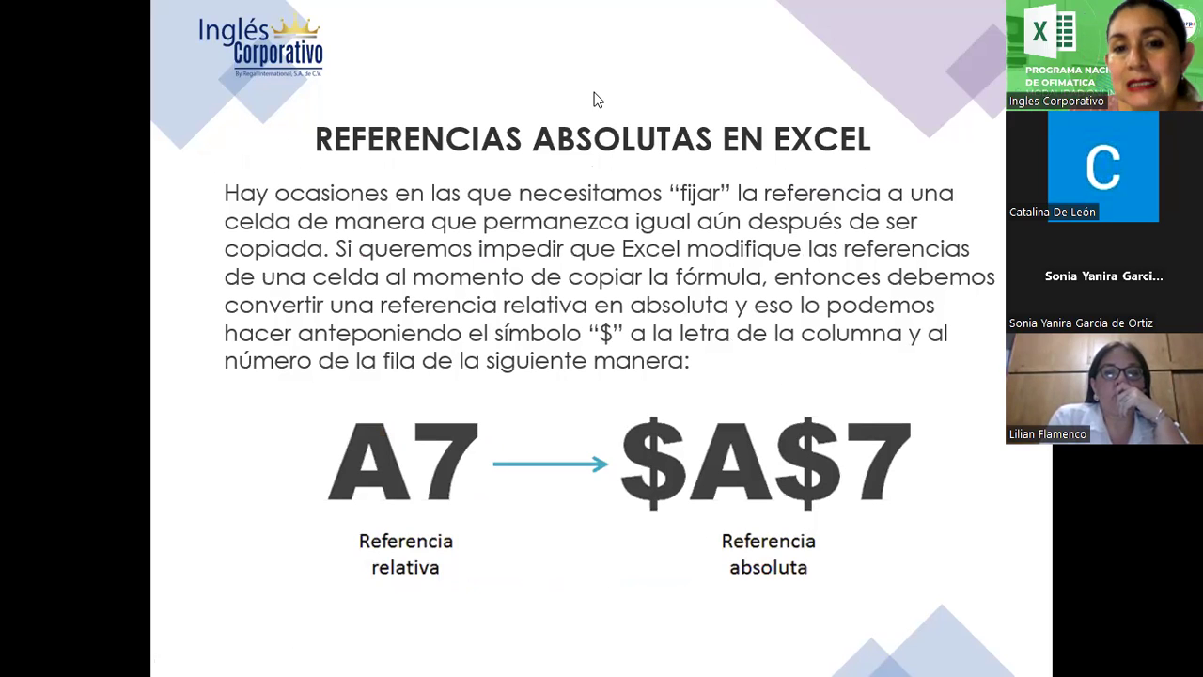
Box the $A$7 example in ink, erase it, and move to the mixed-references slide
mouse_move(599, 393)
left_mouse_down()
mouse_move(922, 549)
mouse_move(944, 600)
left_mouse_up()
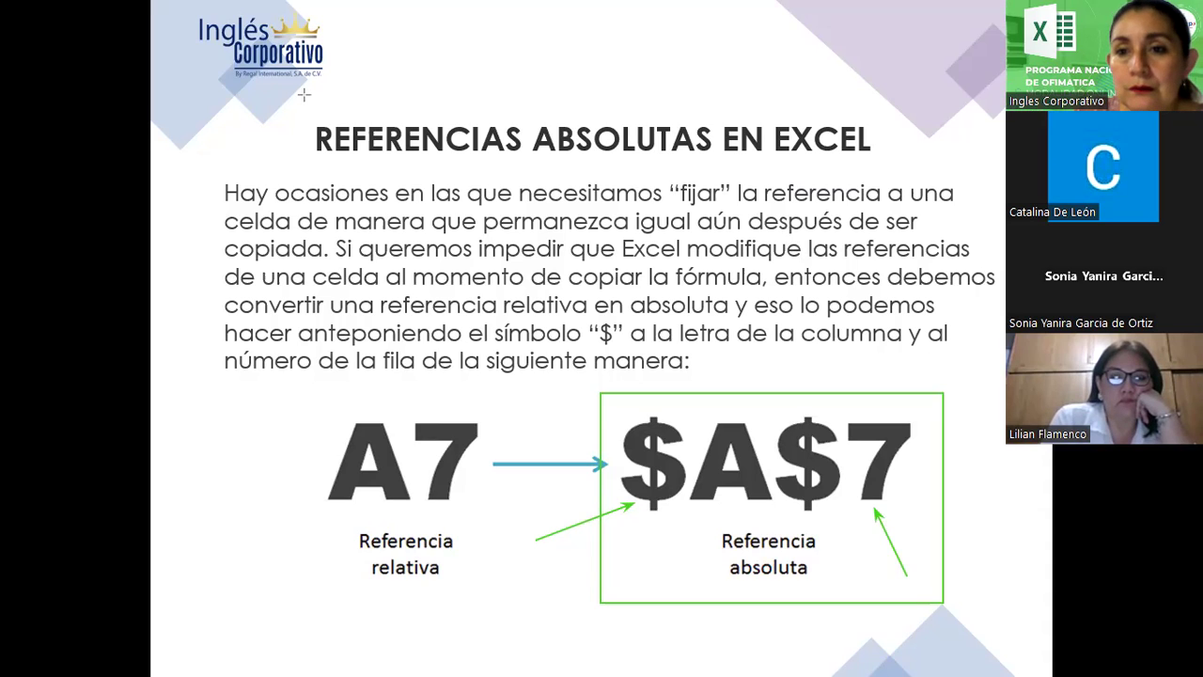
key("Right")
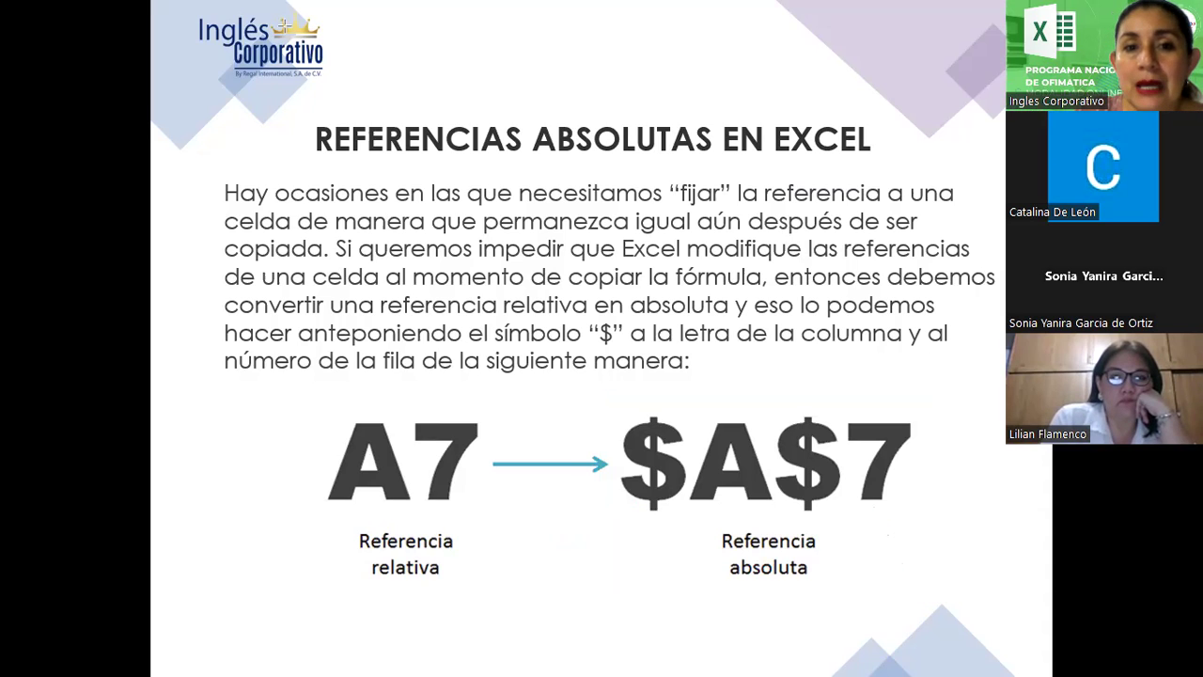
key("Right")
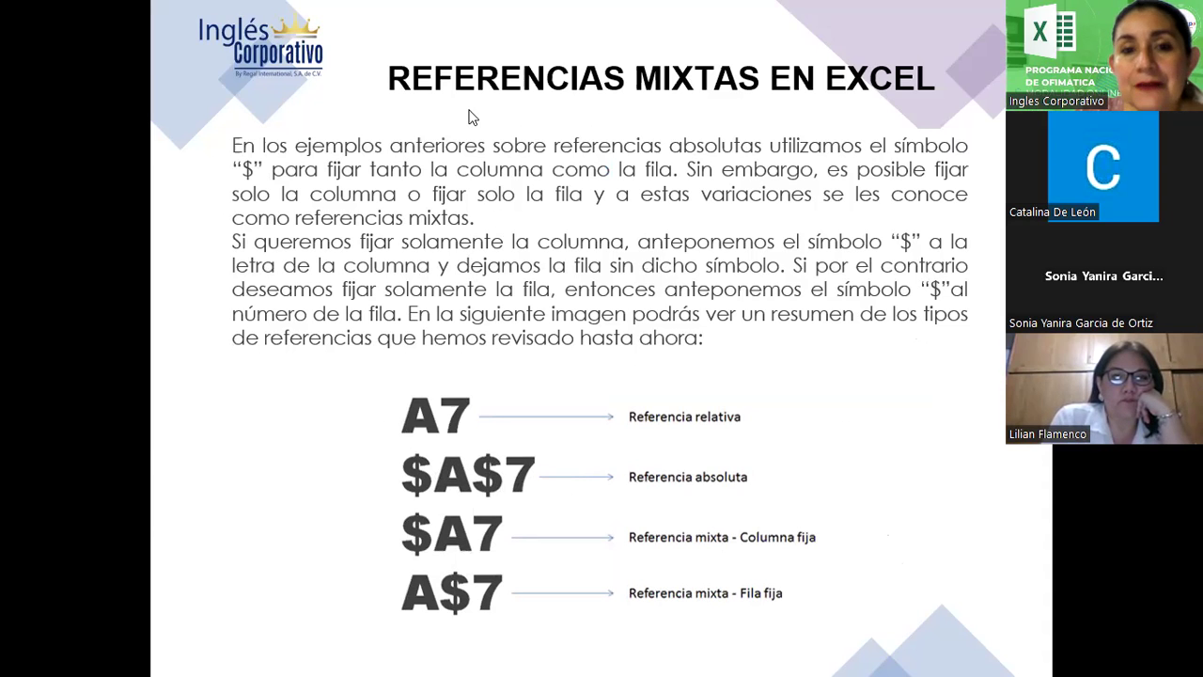
Draw ink arrows at A7, $A$7, $A7, A$7 and the Columna fija/Fila fija labels, then finish
left_click_drag(282, 474, 393, 480)
left_click_drag(282, 472, 394, 472)
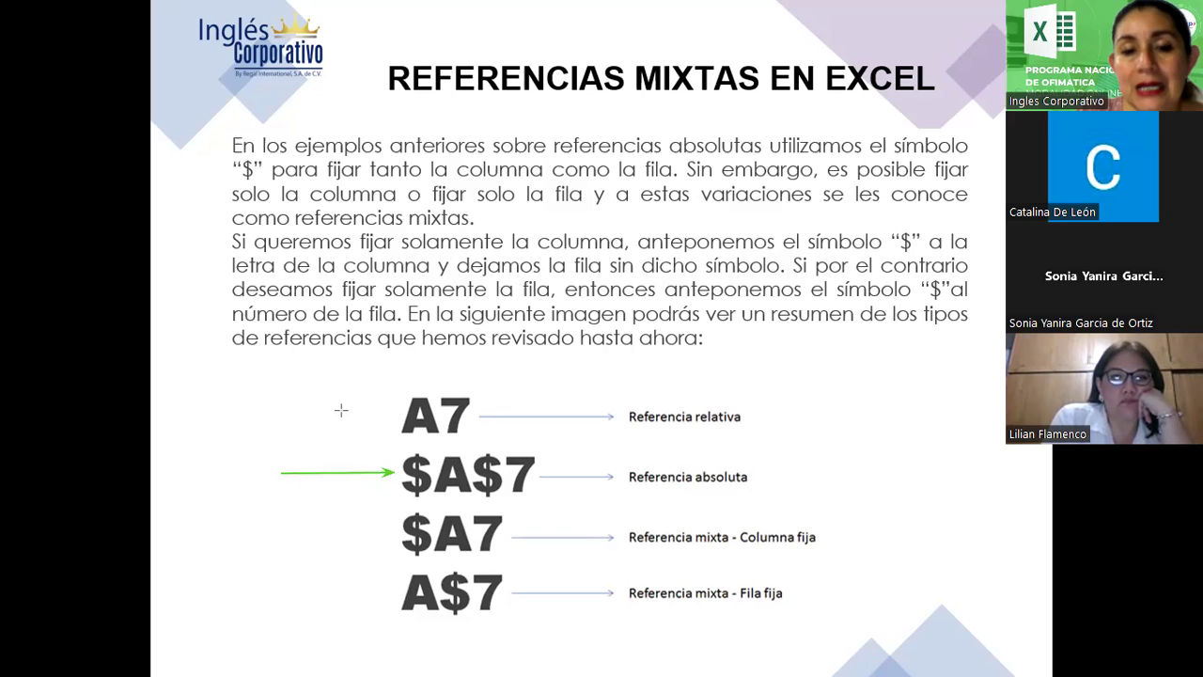
left_click_drag(301, 412, 394, 412)
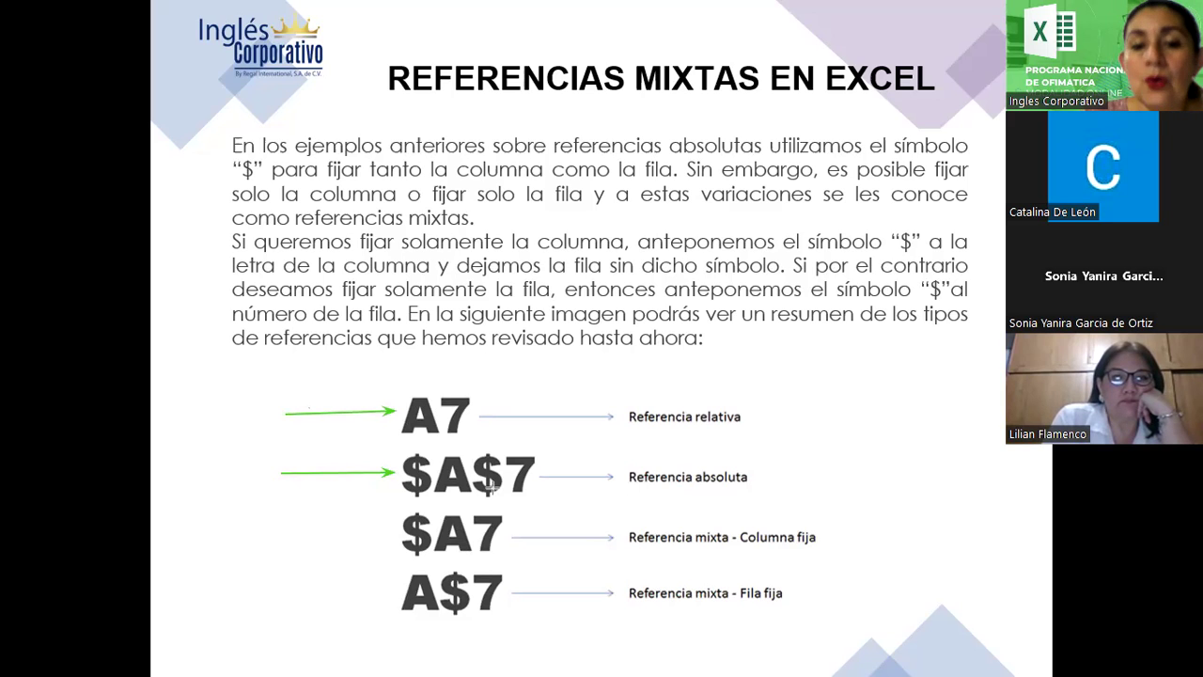
left_click_drag(289, 539, 403, 535)
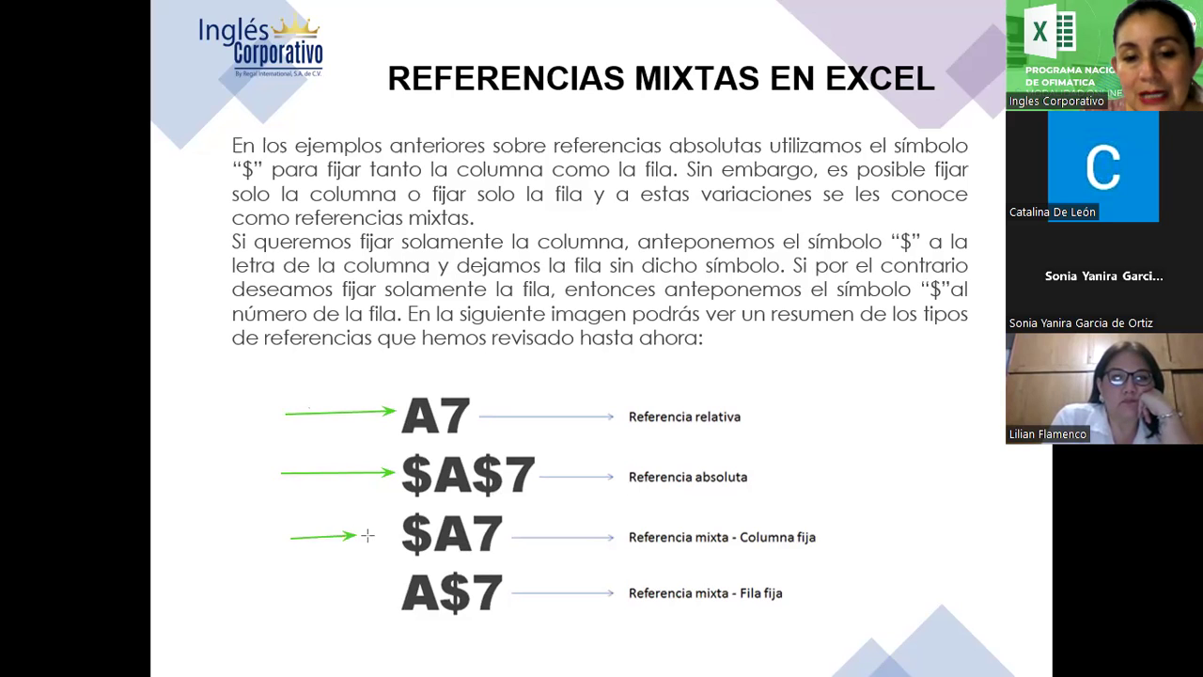
left_click_drag(592, 629, 495, 602)
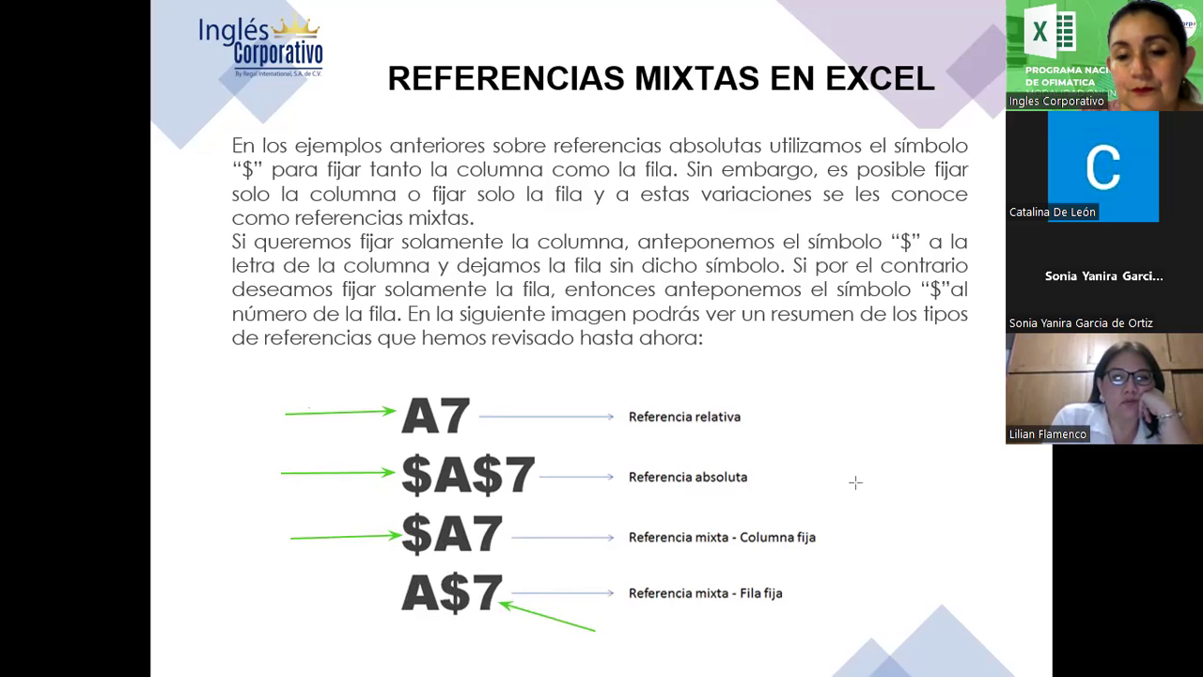
left_click_drag(883, 465, 819, 522)
left_click_drag(887, 581, 796, 598)
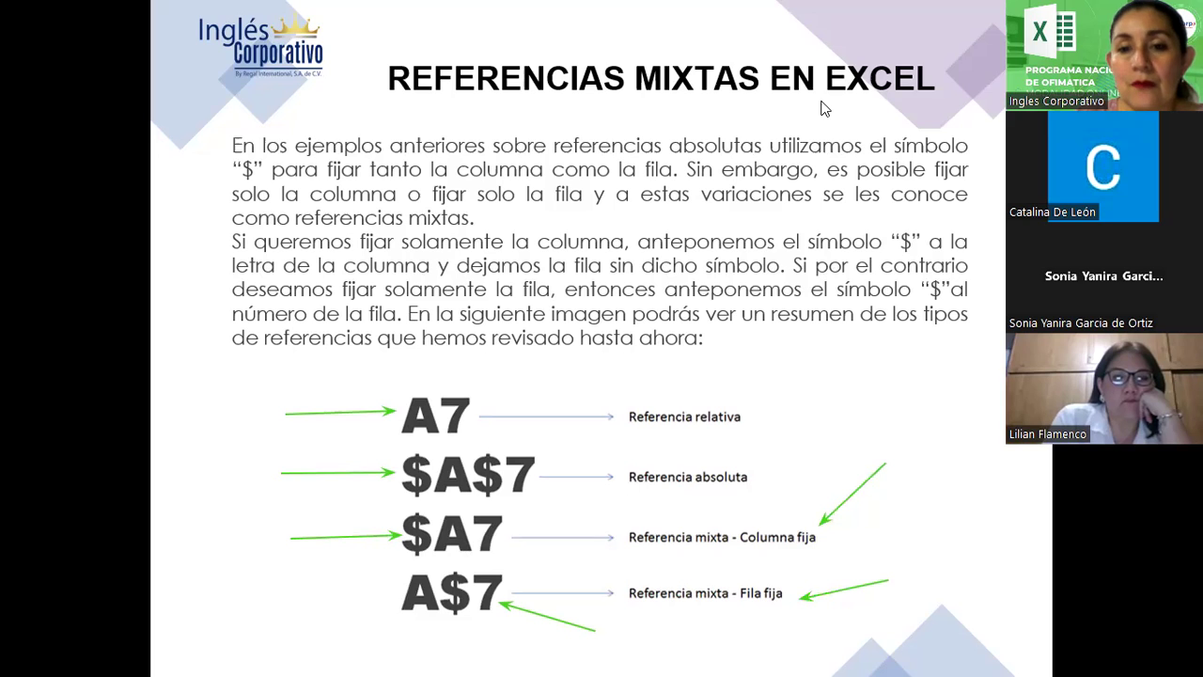
left_click(657, 365)
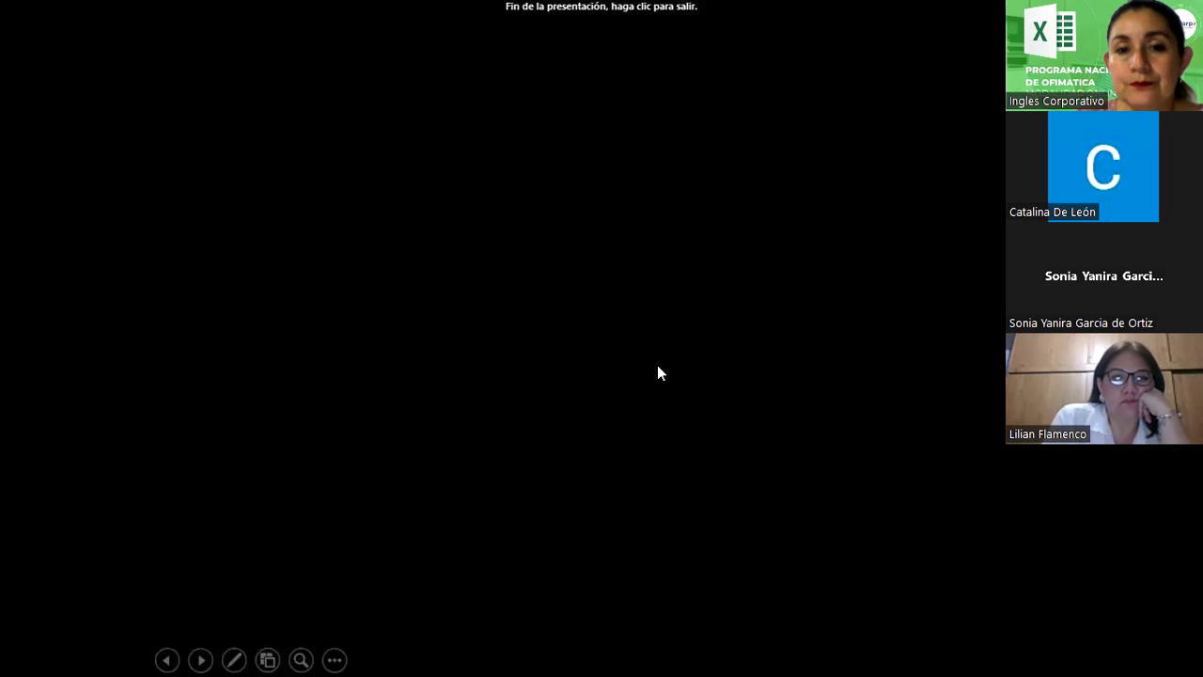
Exit the slideshow, zoom the Excel sheet to 115% and select cell F3
left_click(664, 292)
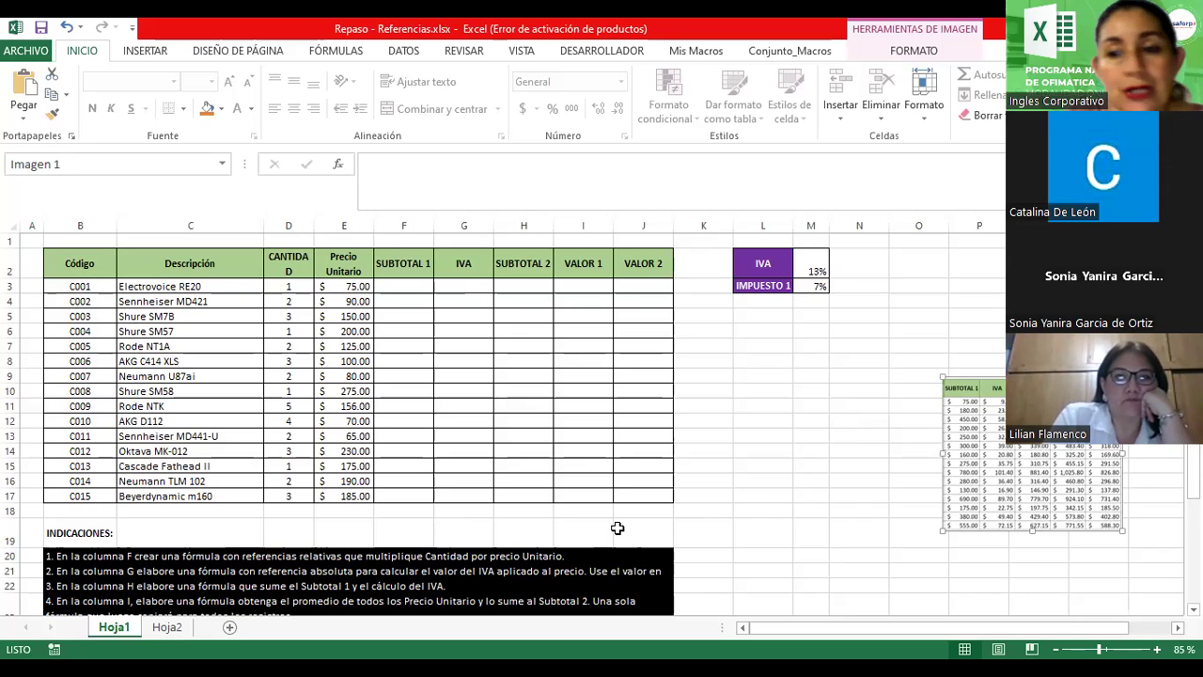
scroll(749, 513, "up", 1, "ctrl")
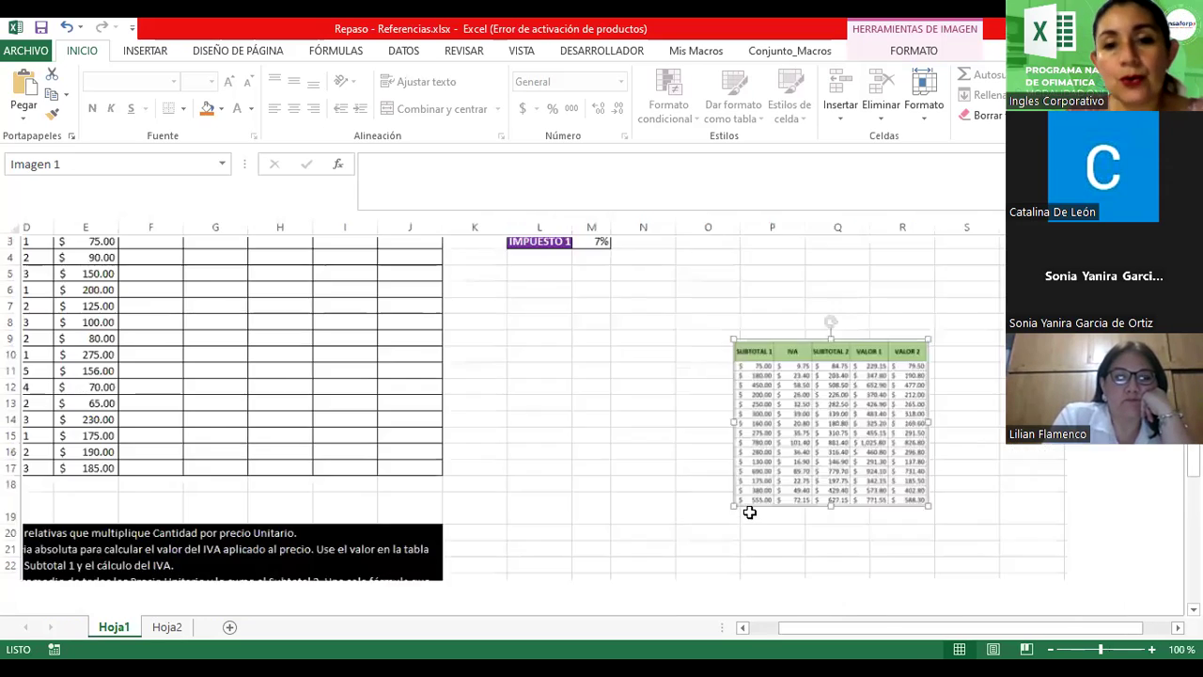
scroll(749, 512, "up", 1, "ctrl")
left_click_drag(860, 631, 818, 632)
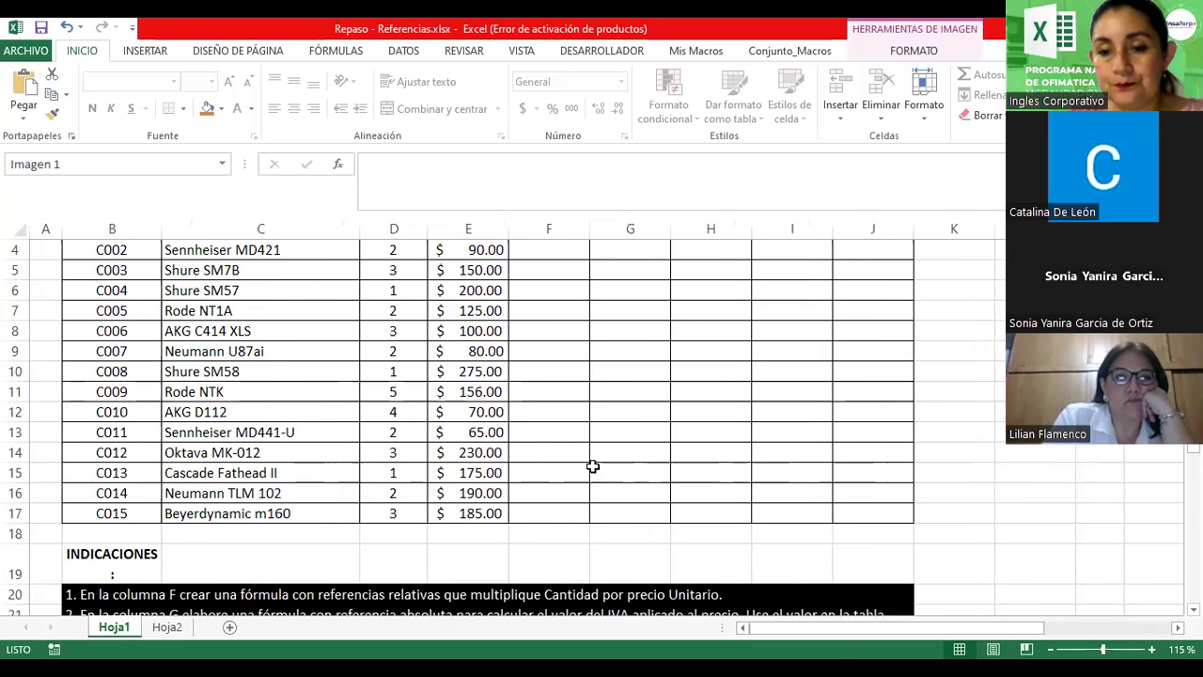
scroll(488, 373, "down", 1)
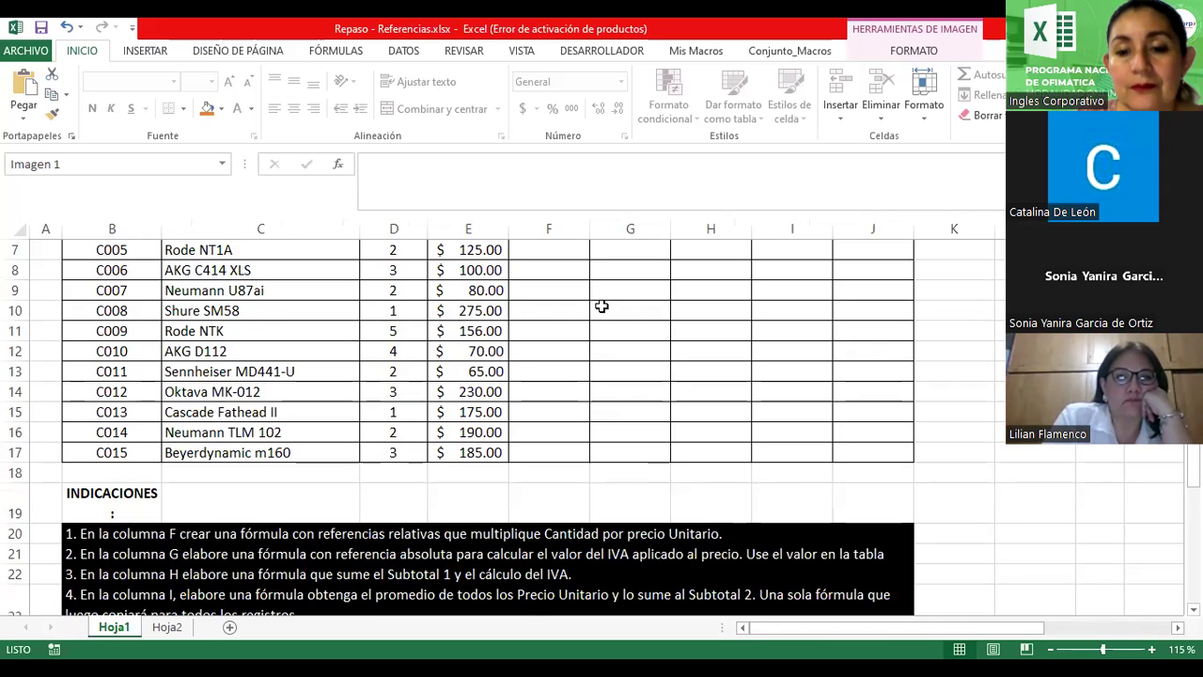
scroll(601, 307, "up", 1)
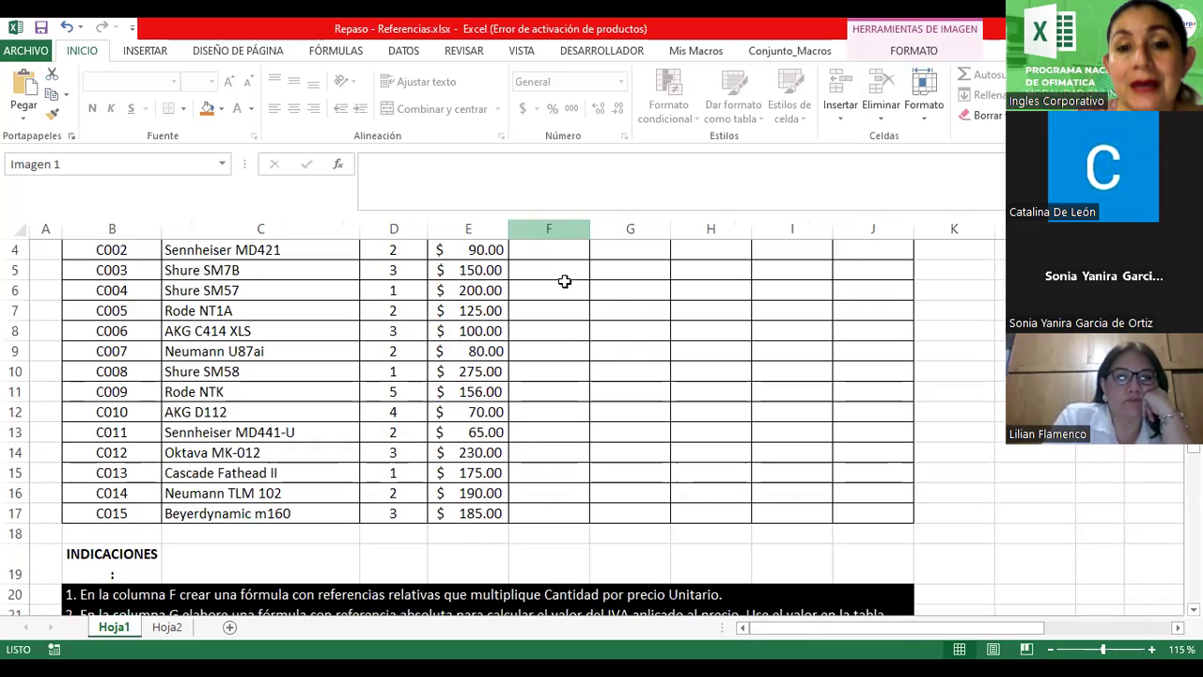
scroll(569, 274, "up", 1)
left_click(564, 319)
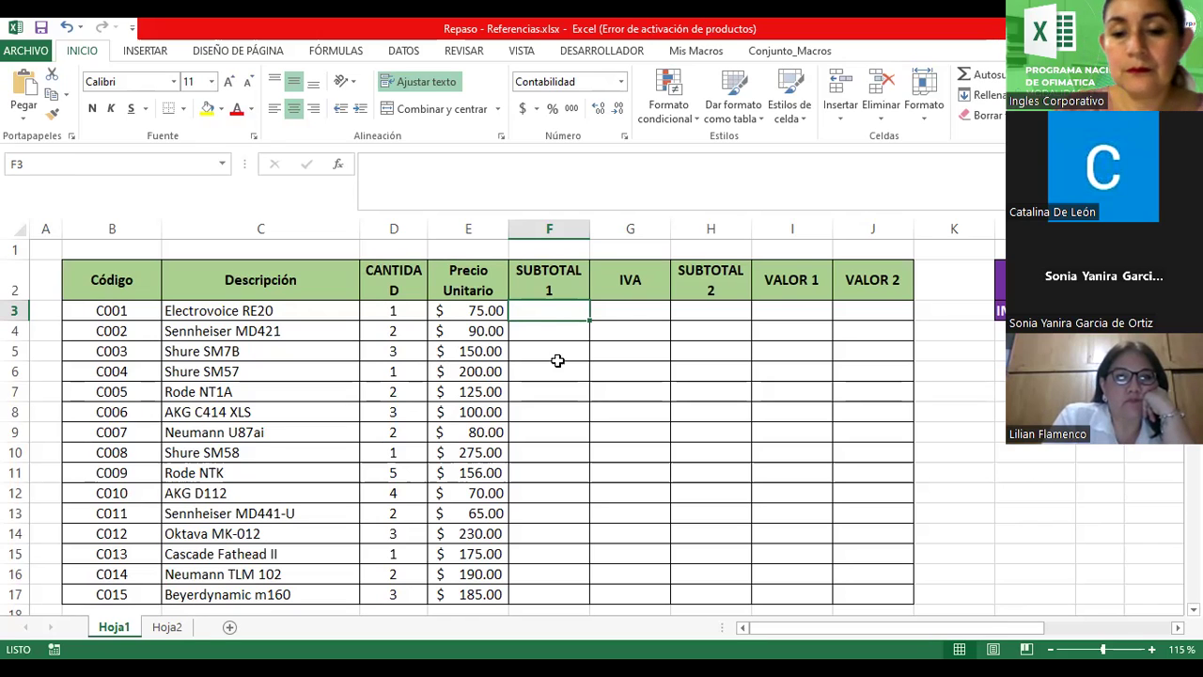
Build a first unit price times quantity formula in F3 and commit it
type("=")
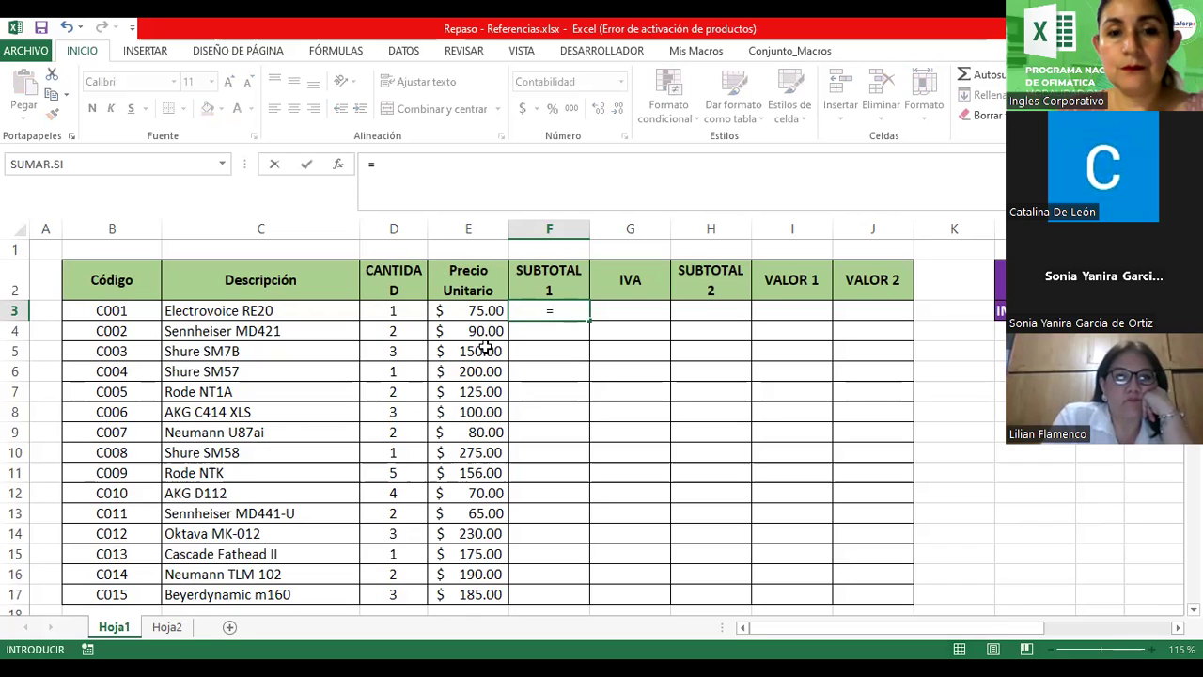
left_click(477, 310)
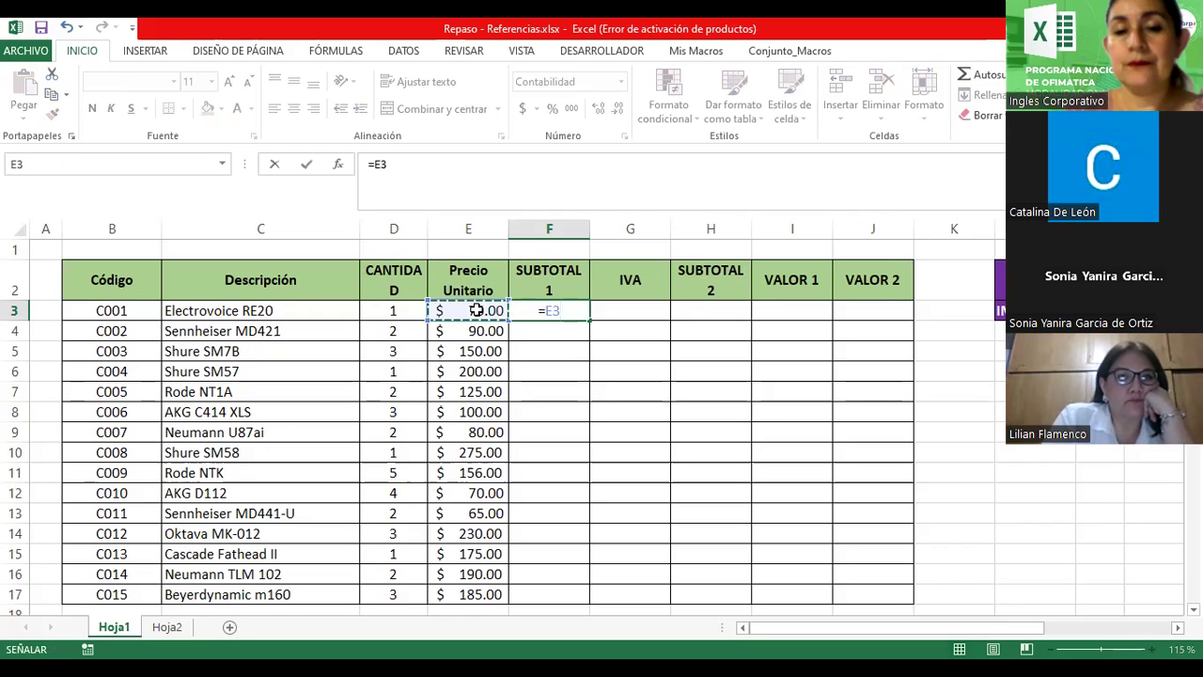
key("Up")
type("*")
left_click(402, 310)
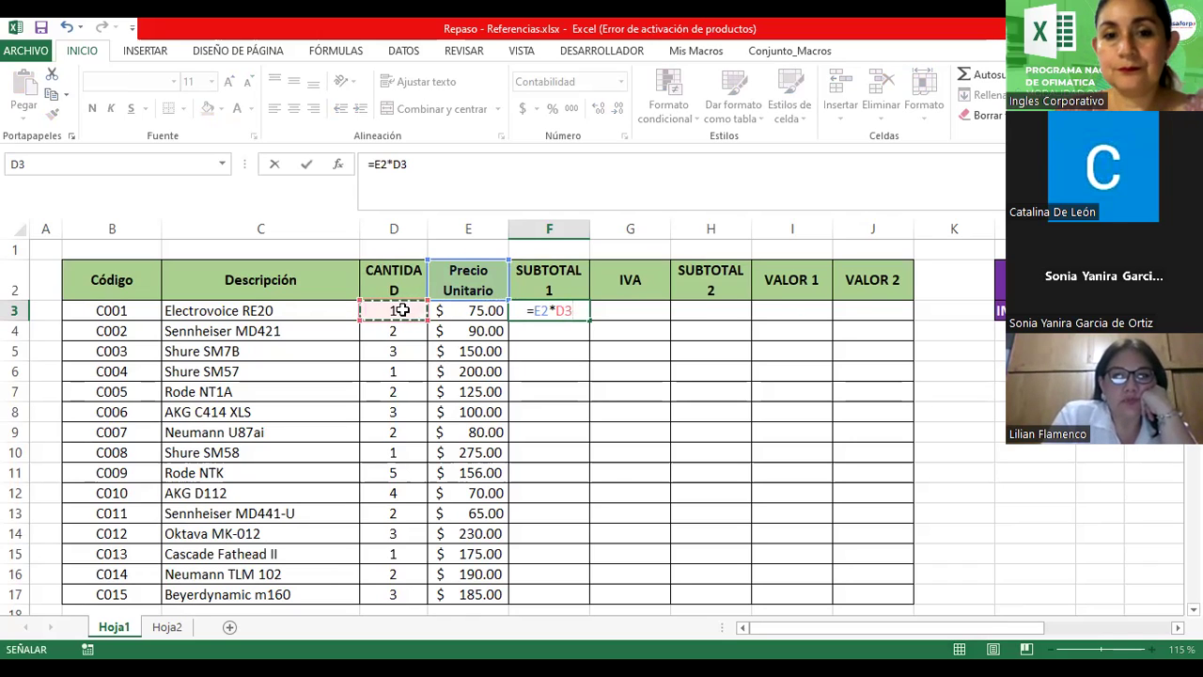
left_click(547, 311)
key("BackSpace")
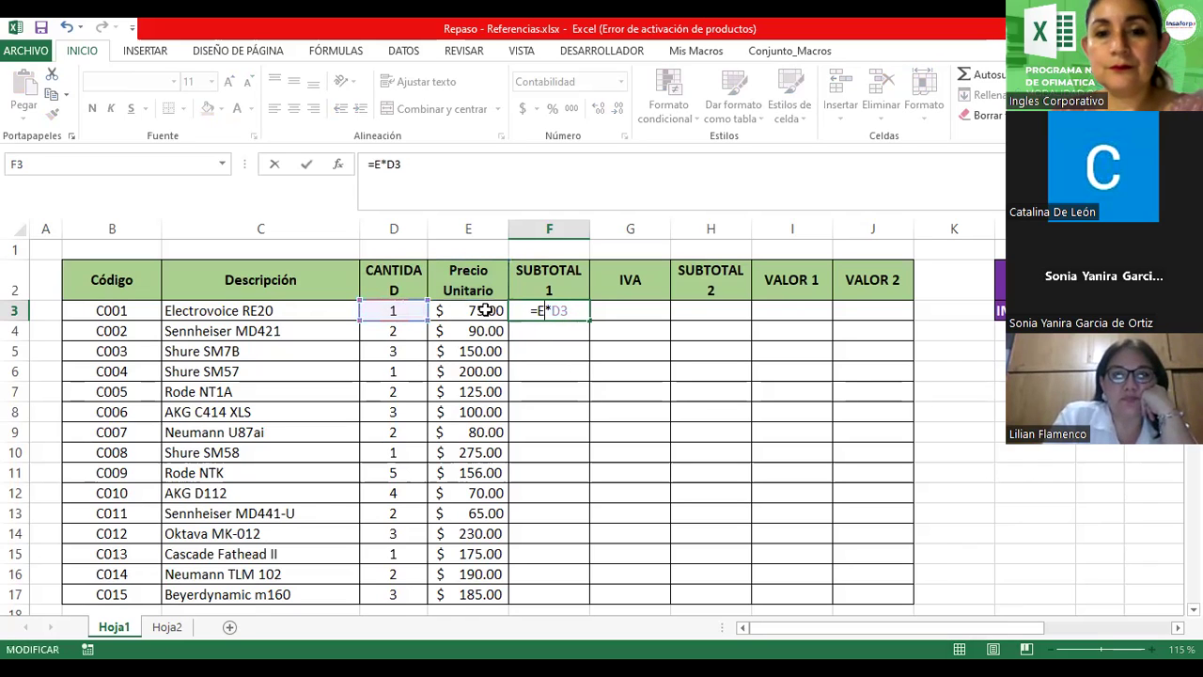
key("ctrl+Return")
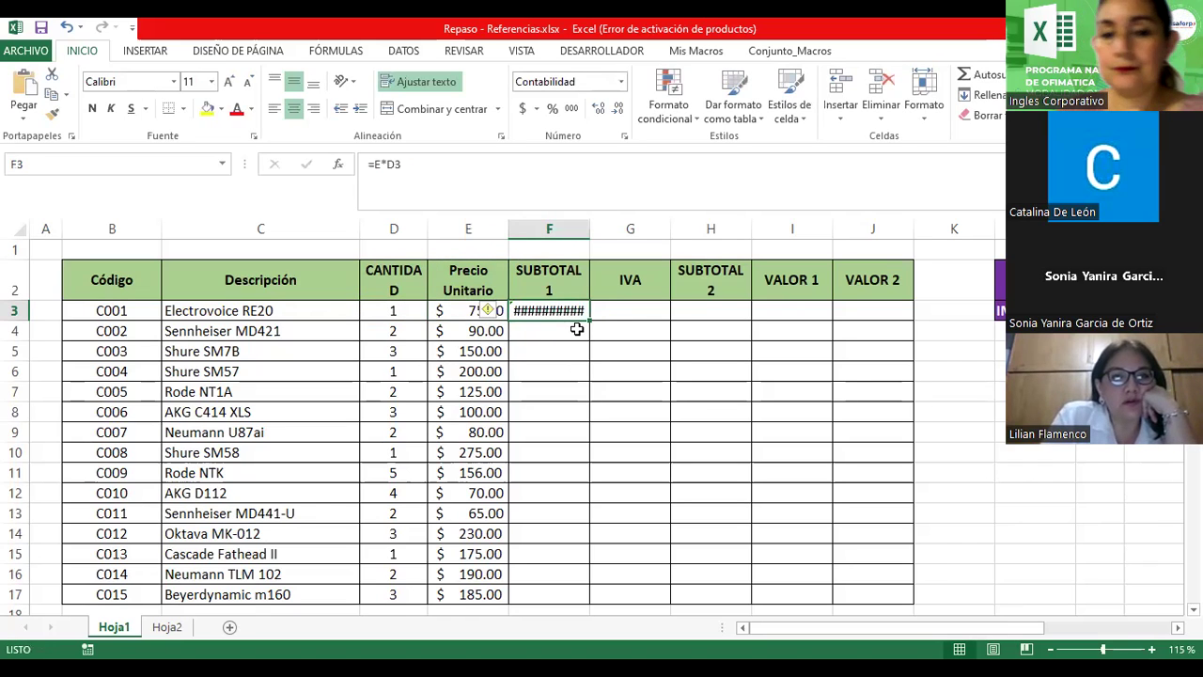
Correct the F3 formula to =E3*D3 and commit it
key("F2")
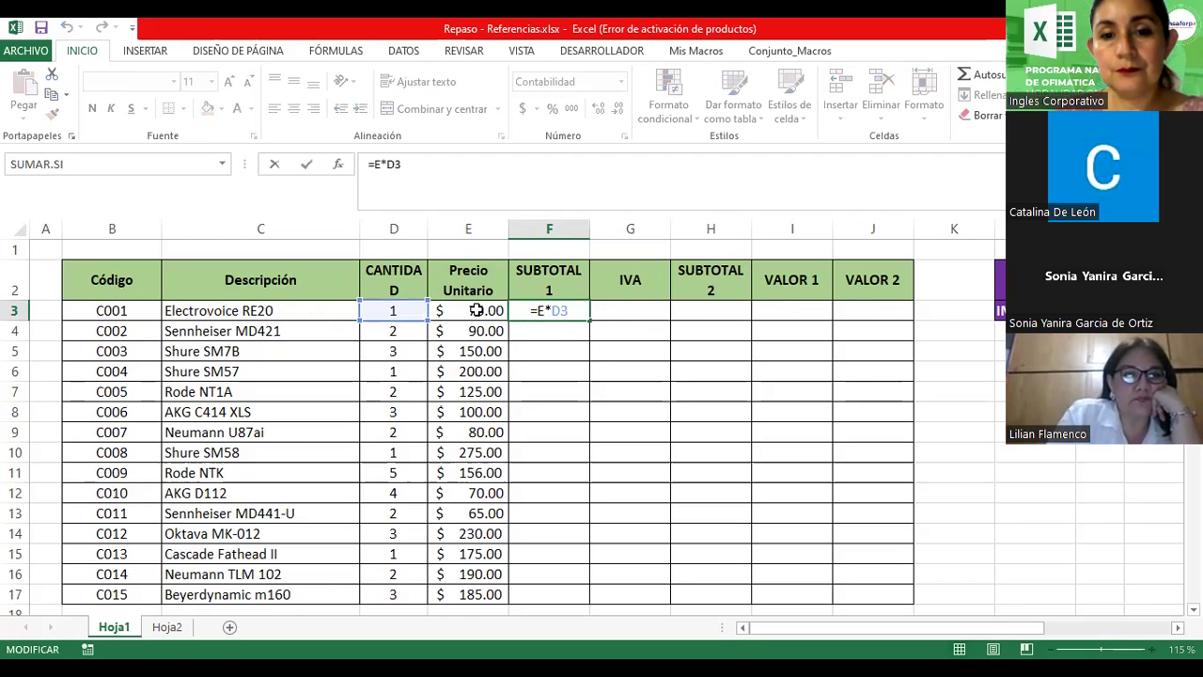
key("Escape")
double_click(535, 310)
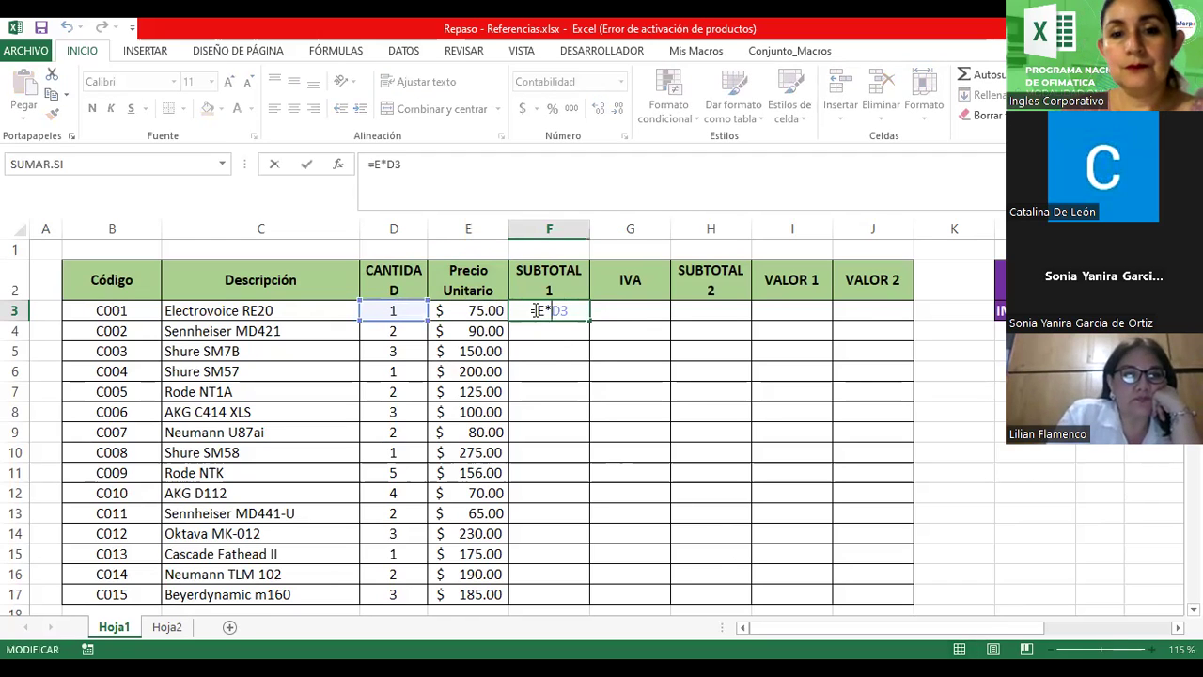
key("BackSpace")
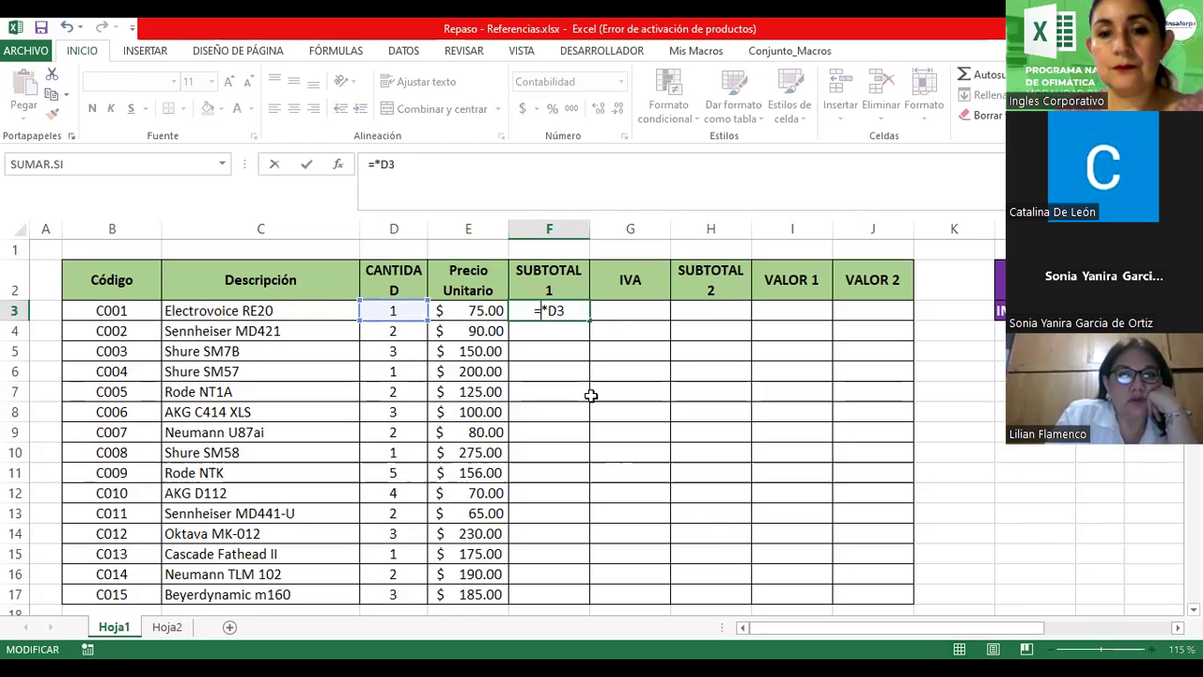
left_click(481, 310)
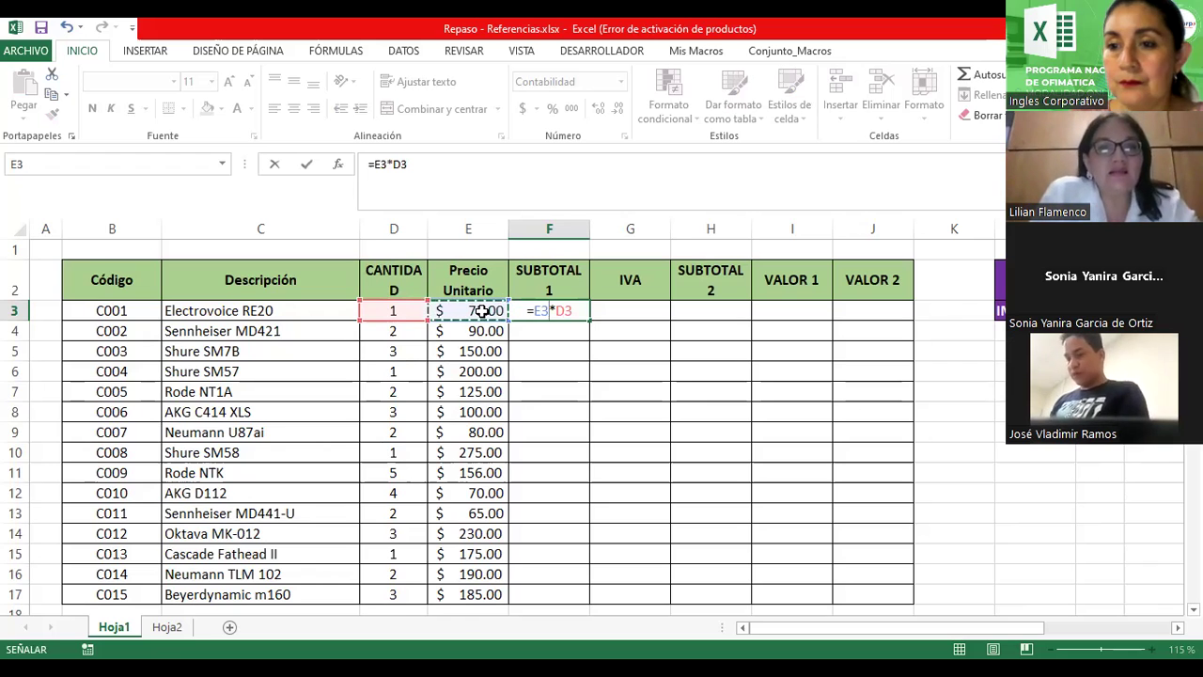
scroll(551, 373, "down", 1)
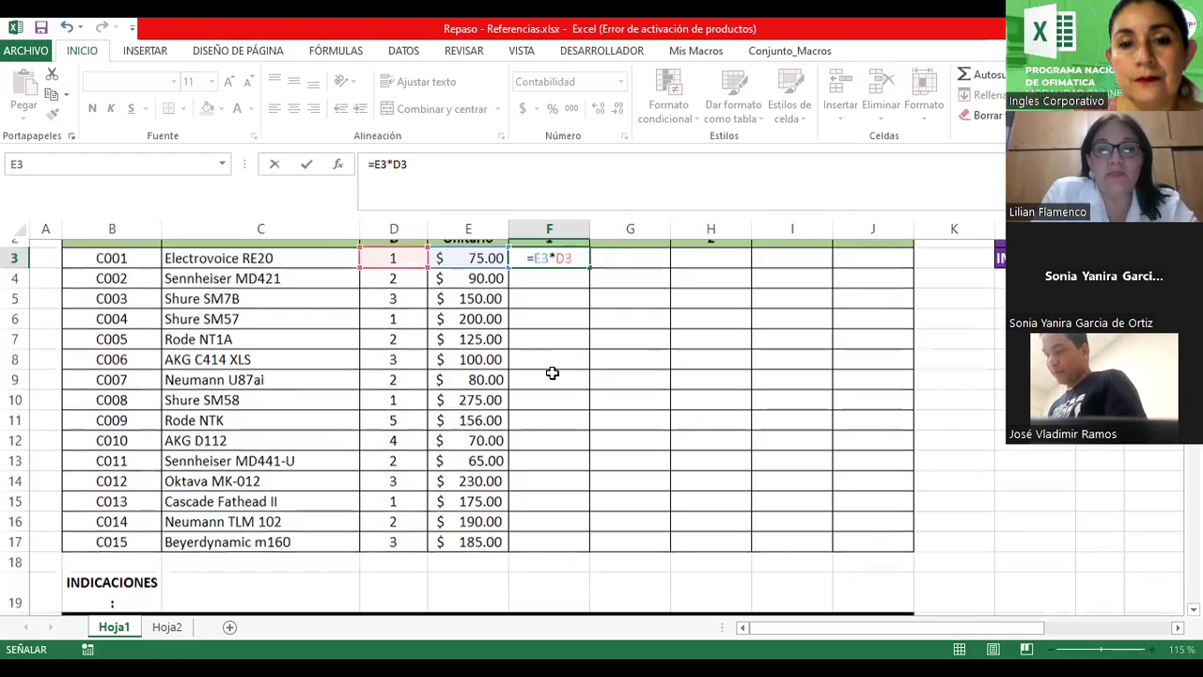
scroll(552, 373, "down", 2)
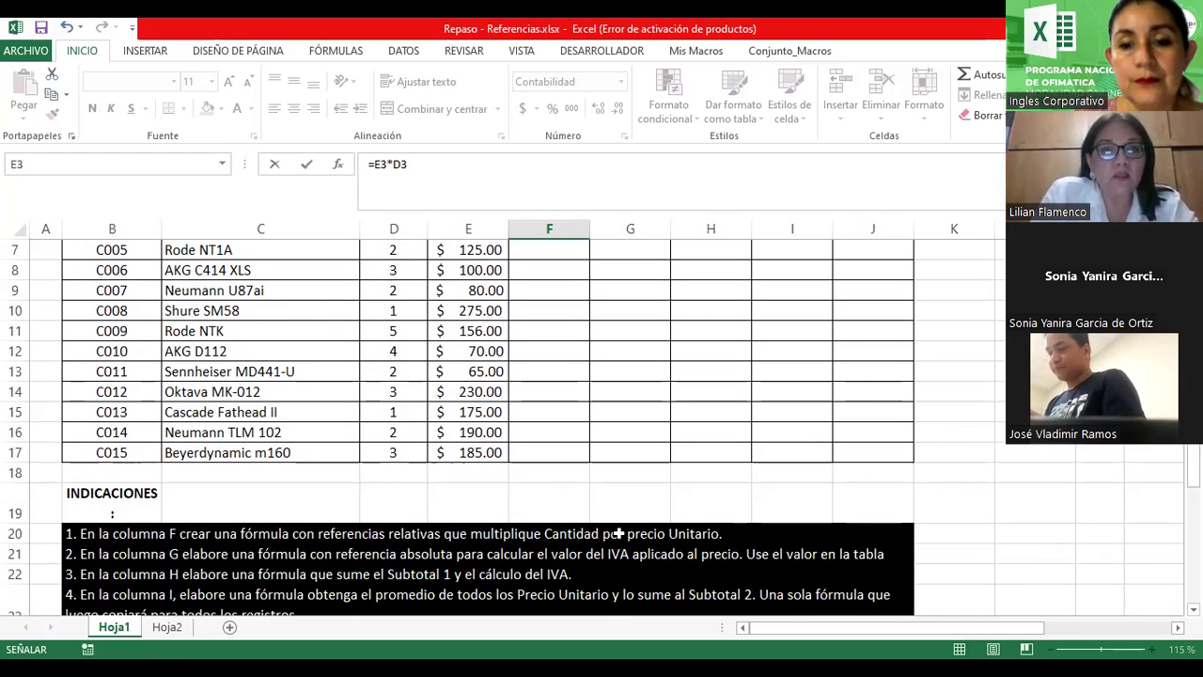
scroll(619, 533, "up", 2)
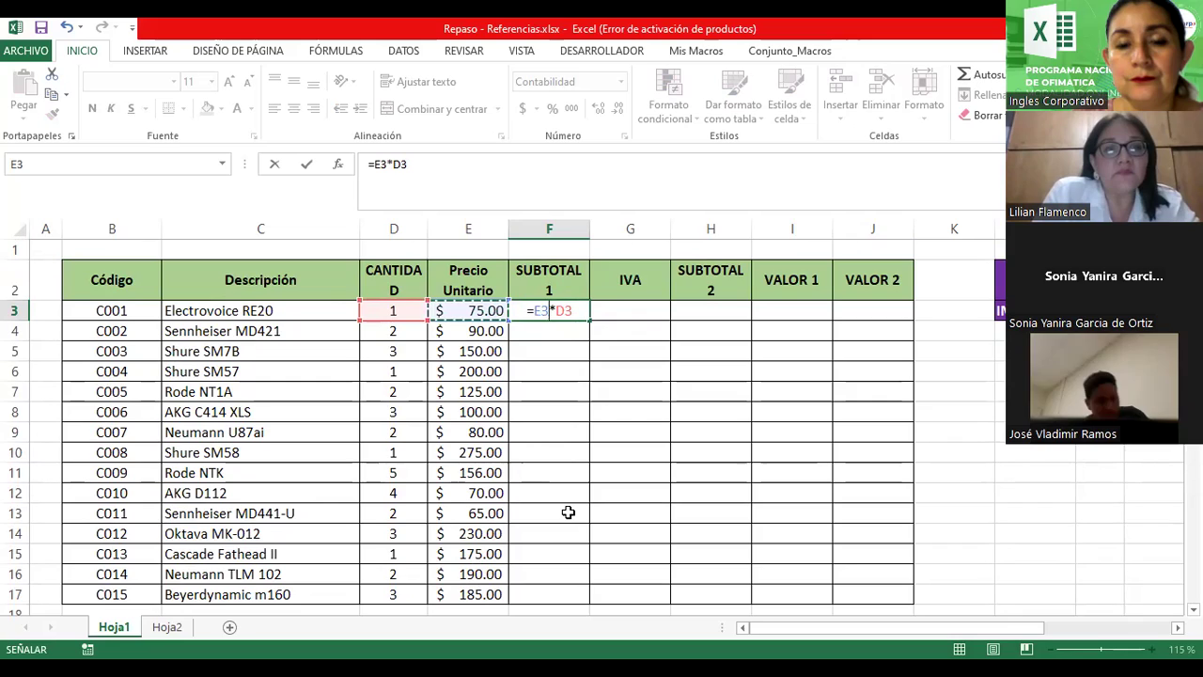
scroll(568, 512, "down", 1)
scroll(566, 512, "down", 1)
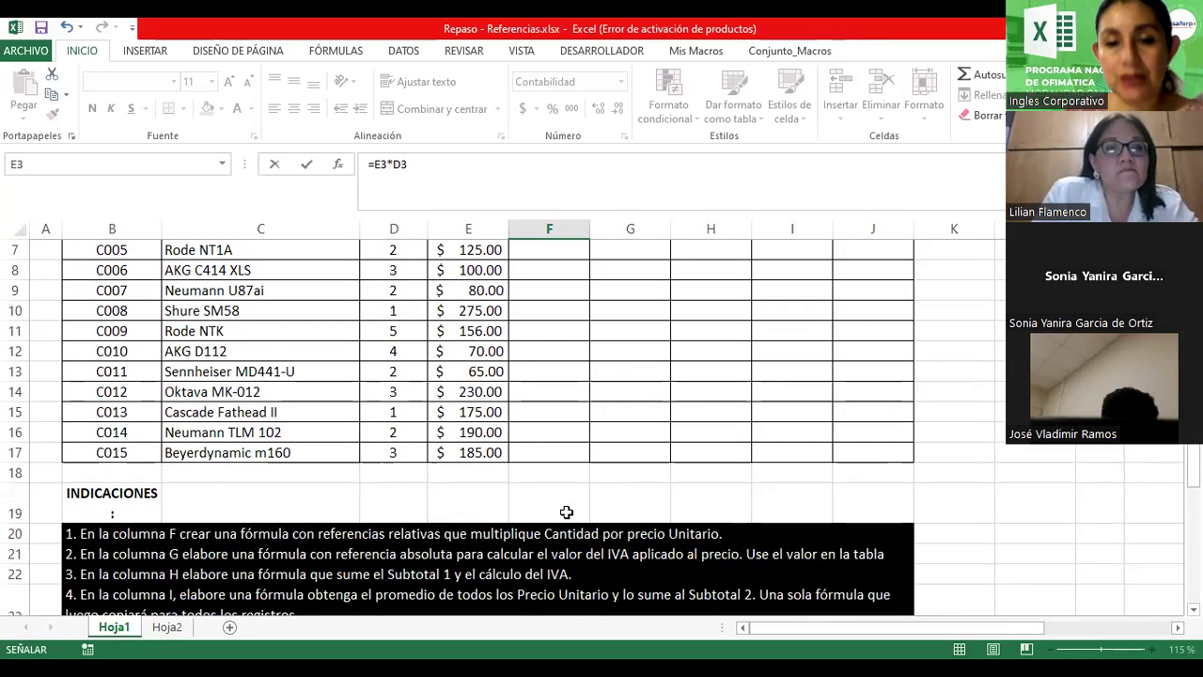
scroll(567, 512, "up", 2)
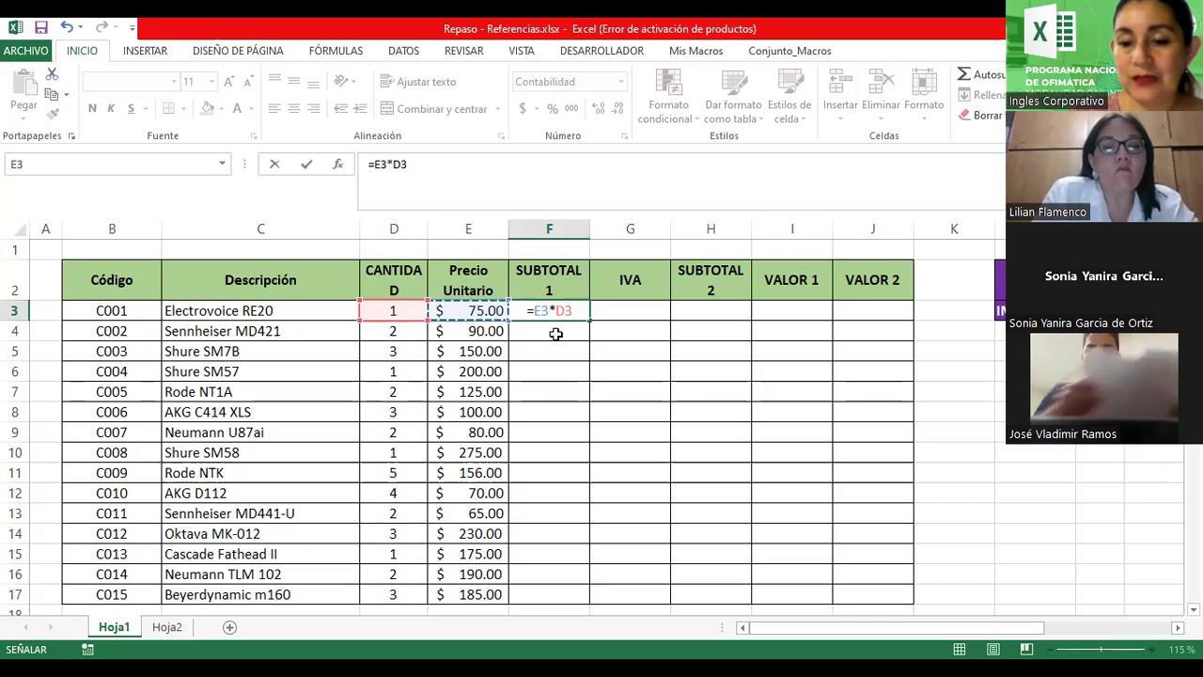
key("Return")
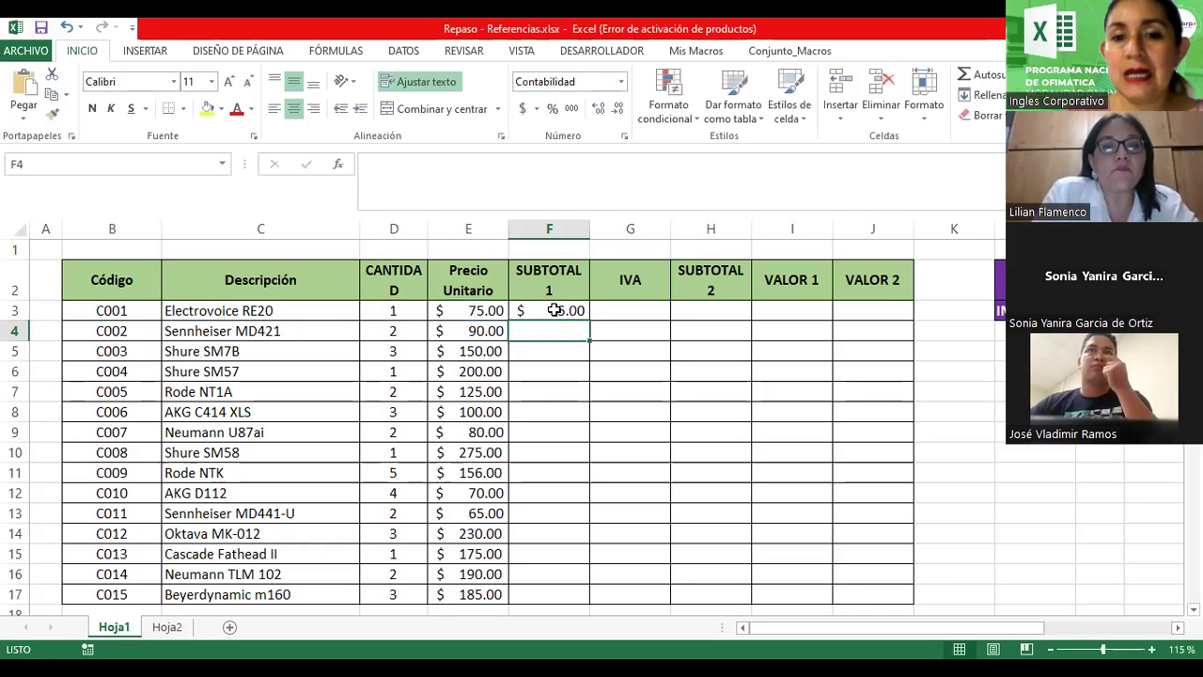
Fill =E3*D3 from F3 down to F17, giving $75.00 through $555.00
left_click(551, 310)
left_click_drag(593, 321, 585, 561)
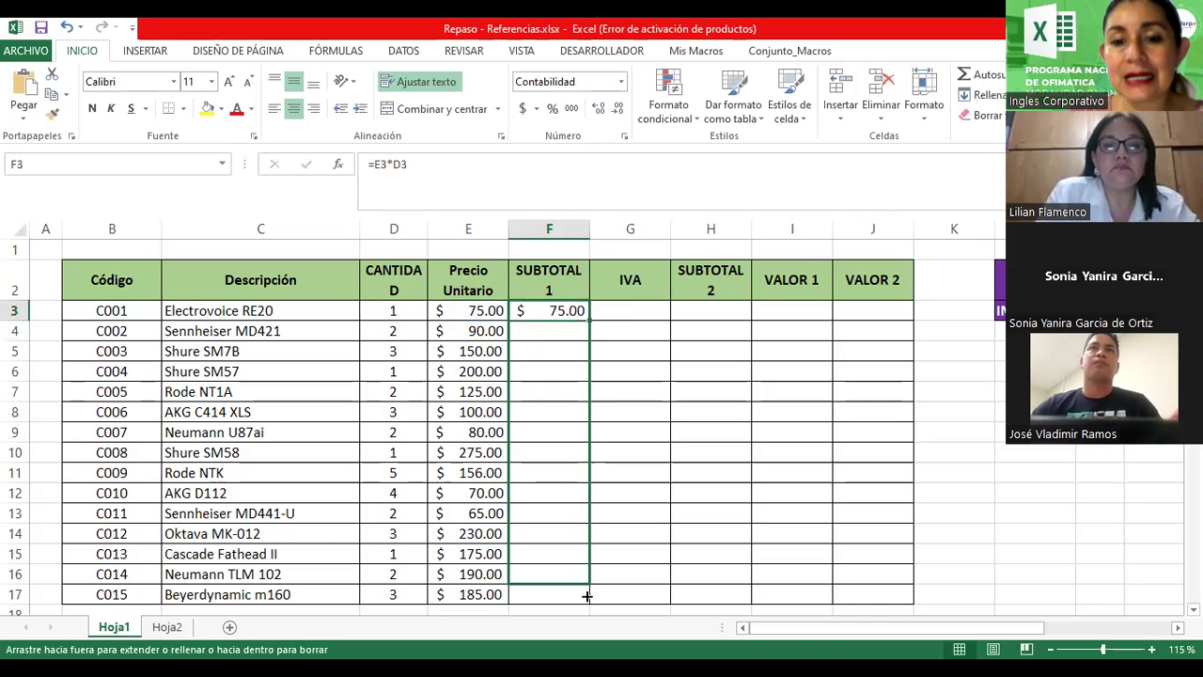
left_click_drag(585, 561, 585, 595)
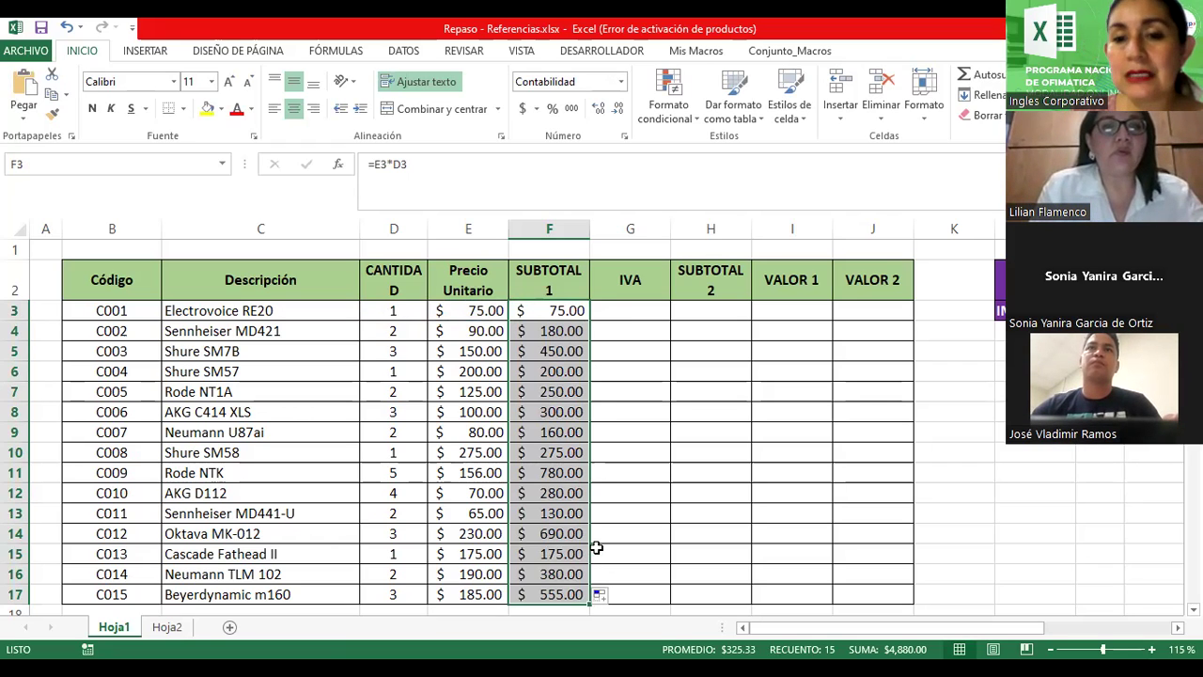
double_click(557, 311)
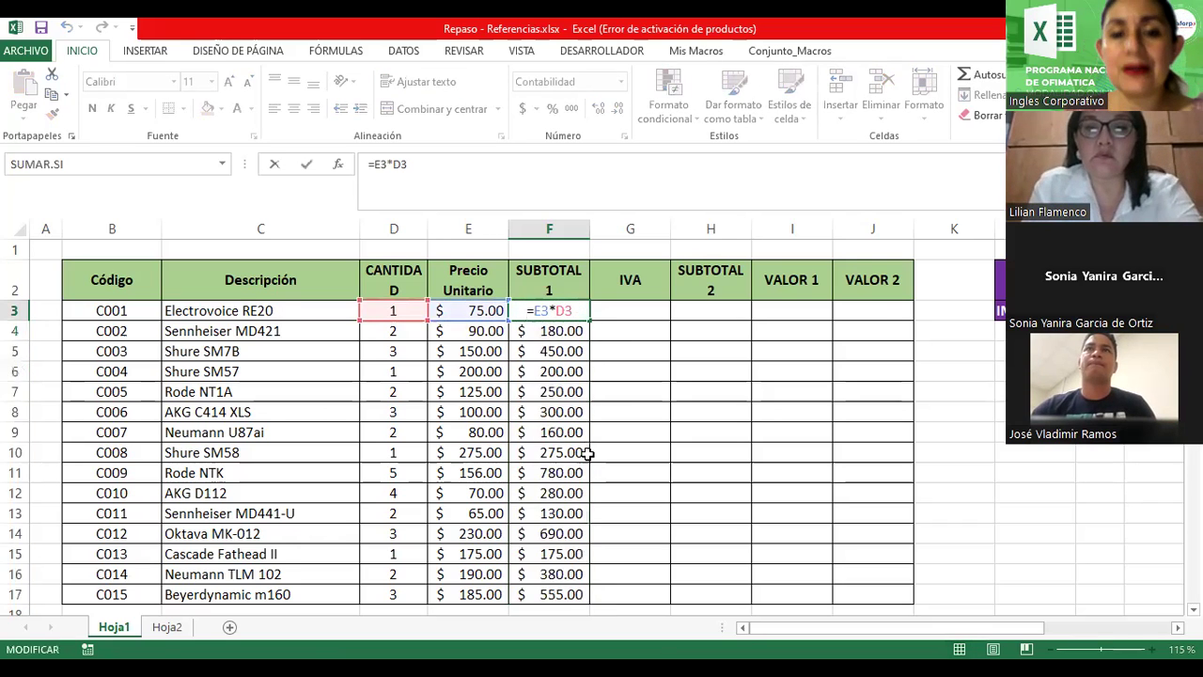
scroll(585, 453, "down", 2)
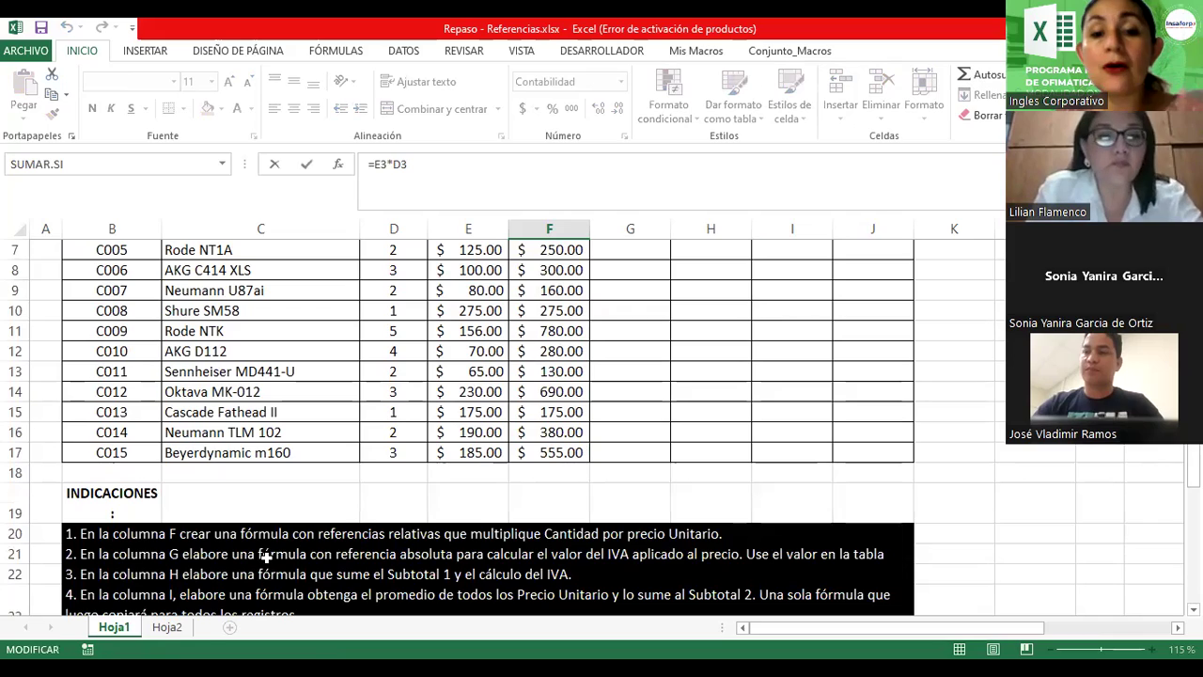
Cancel the stray F3 edit, then make 'referencias relativas' in B20 bold and red
left_click(335, 534)
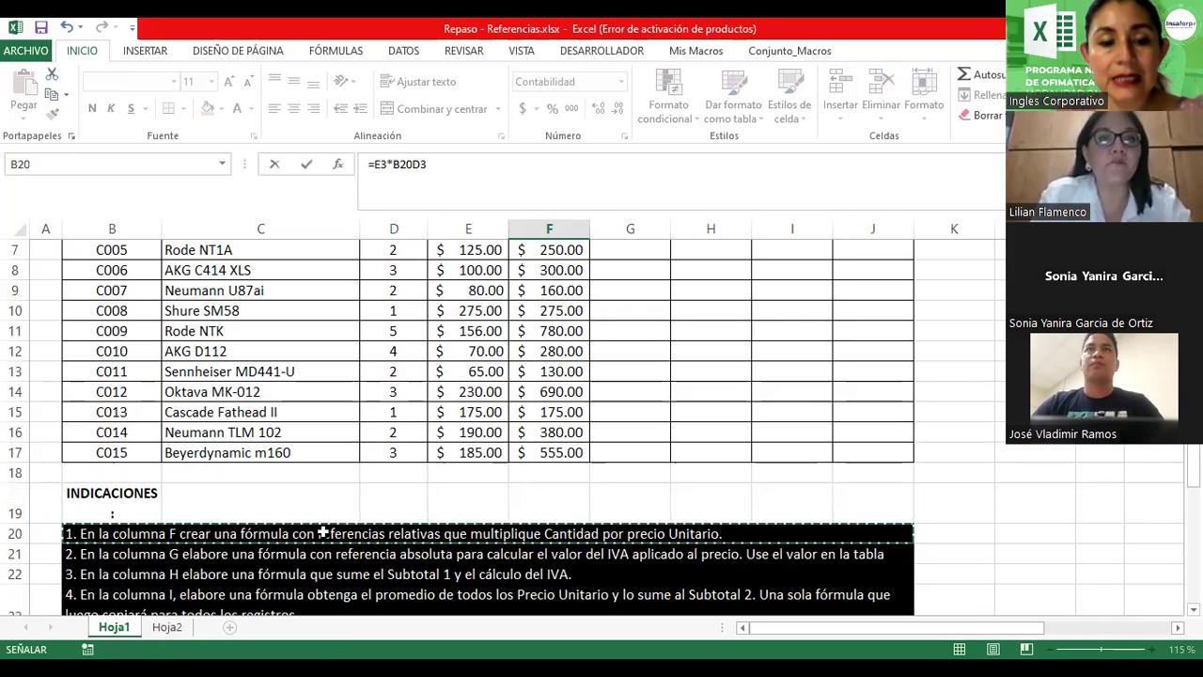
key("Escape")
scroll(329, 508, "down", 2)
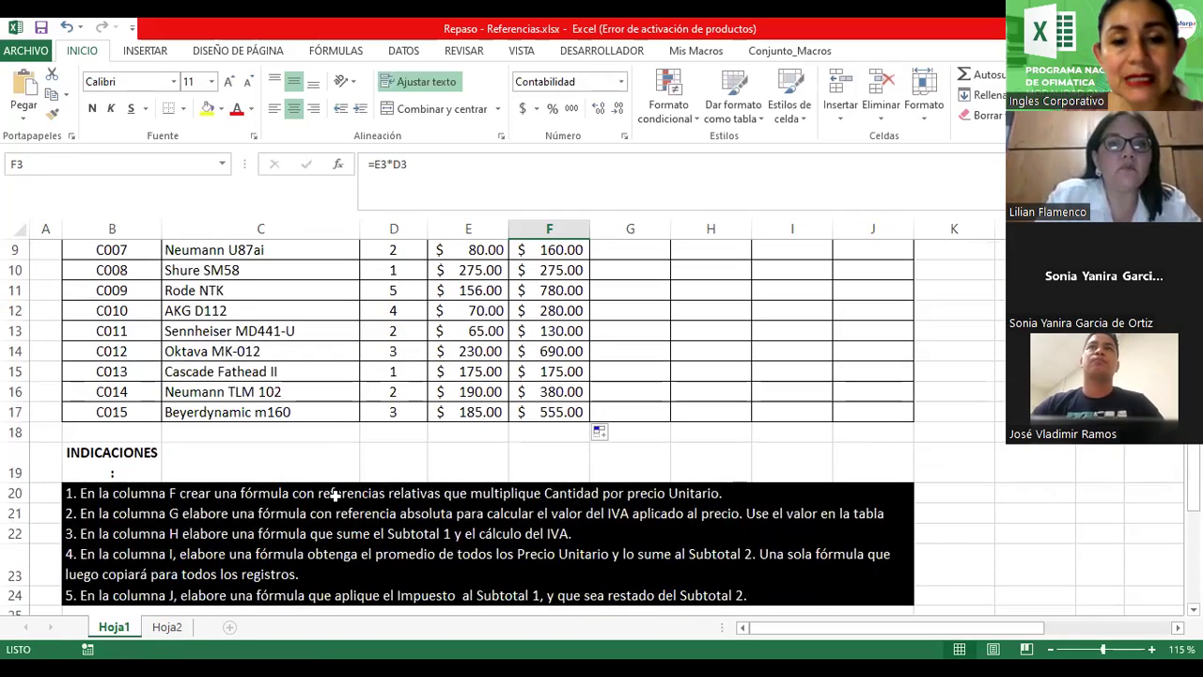
double_click(334, 494)
left_click_drag(366, 492, 441, 493)
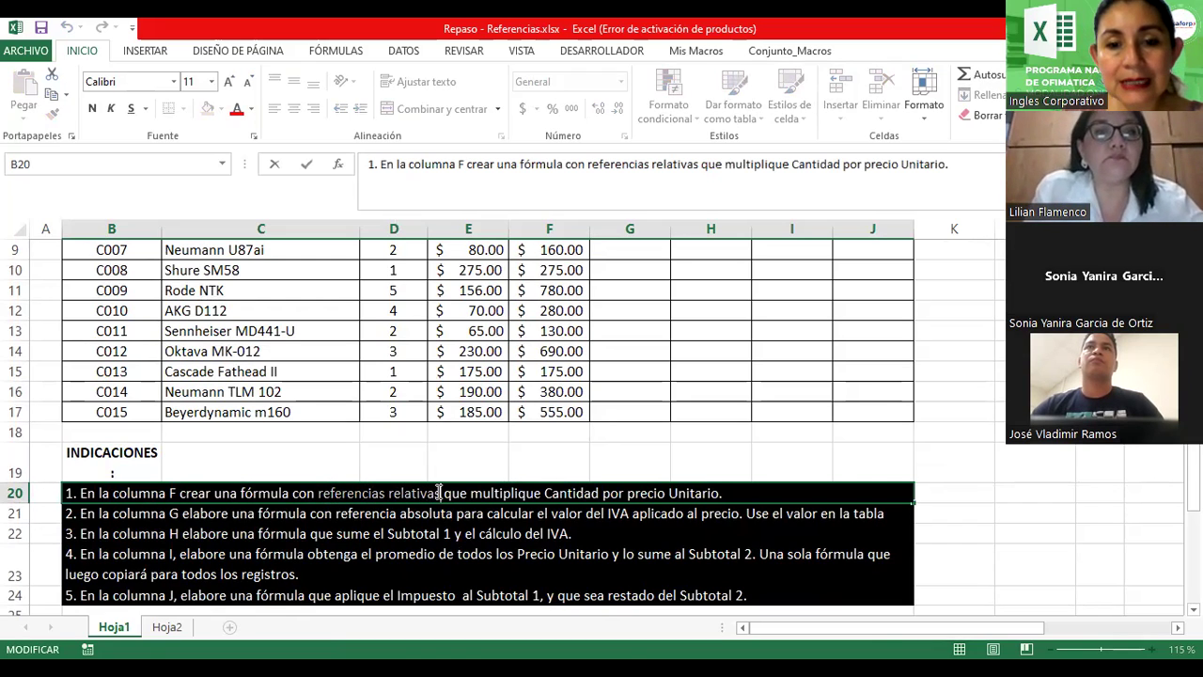
key("ctrl+n")
left_click(237, 110)
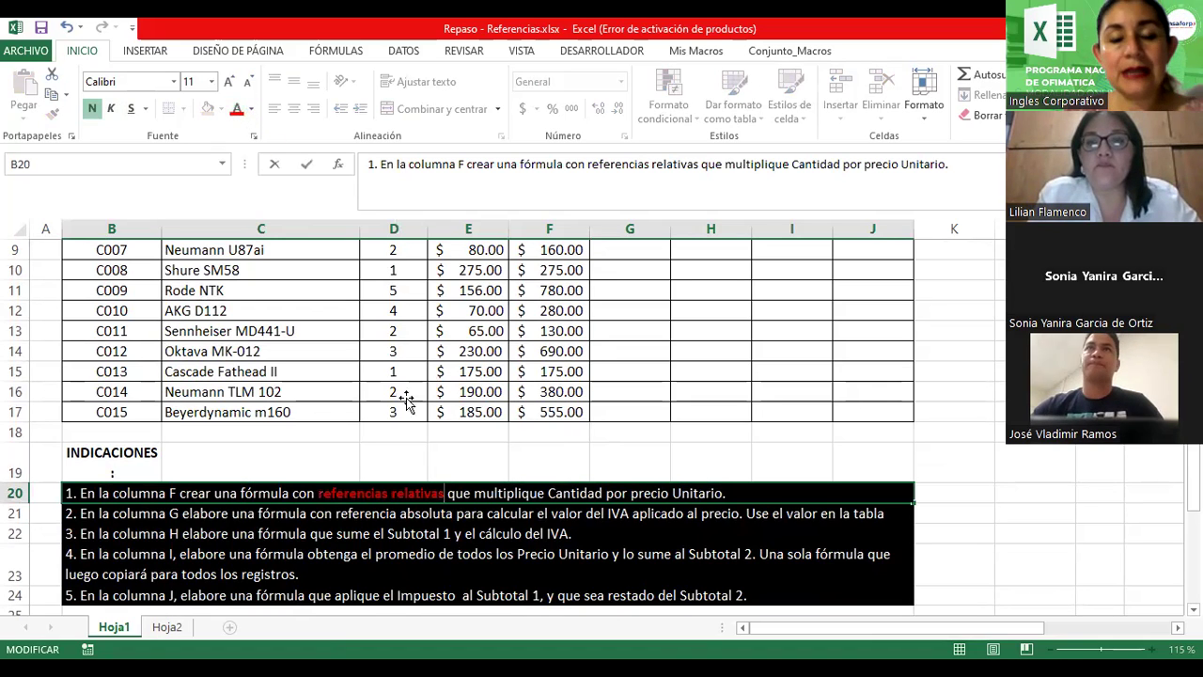
left_click(473, 531)
scroll(505, 607, "up", 3)
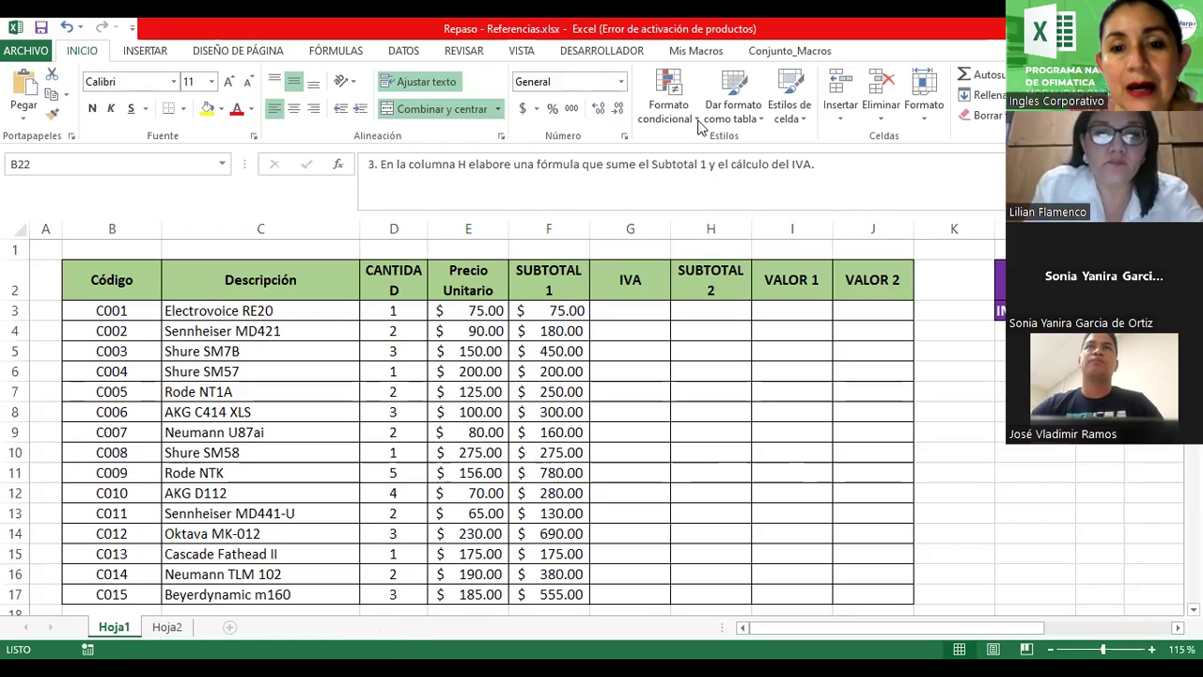
Start a formula in G3 with the sheet at 130% and the IVA 13% rate in view
left_click(617, 310)
scroll(628, 323, "down", 1, "ctrl")
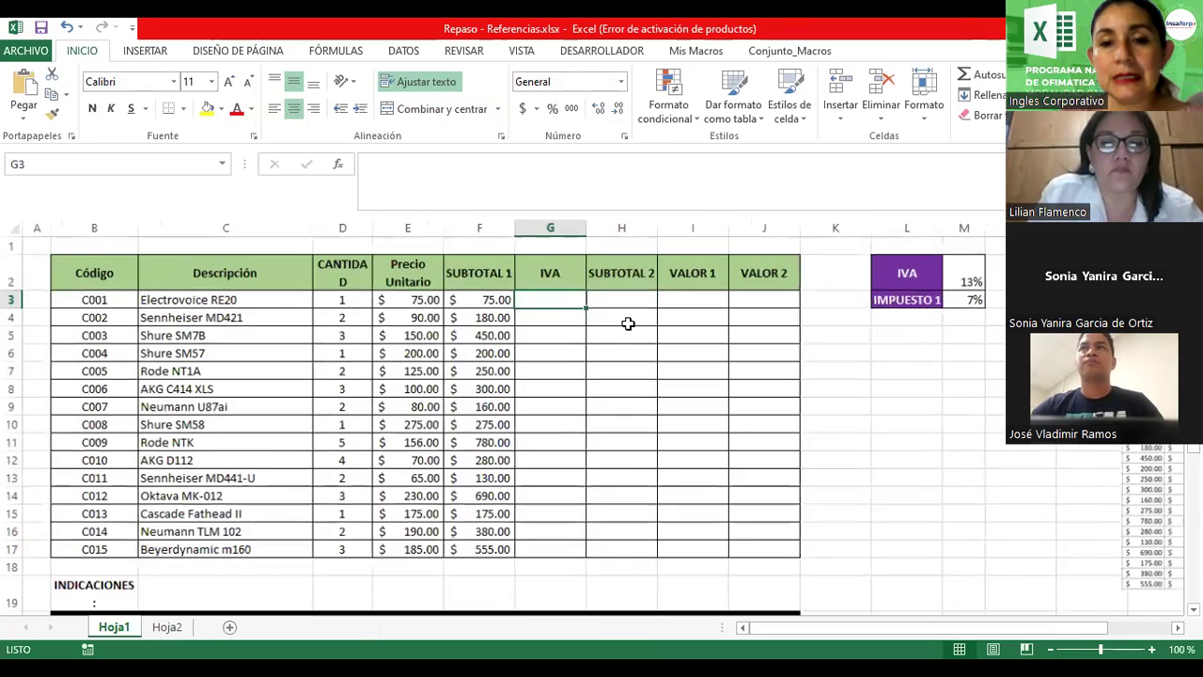
scroll(628, 324, "down", 1)
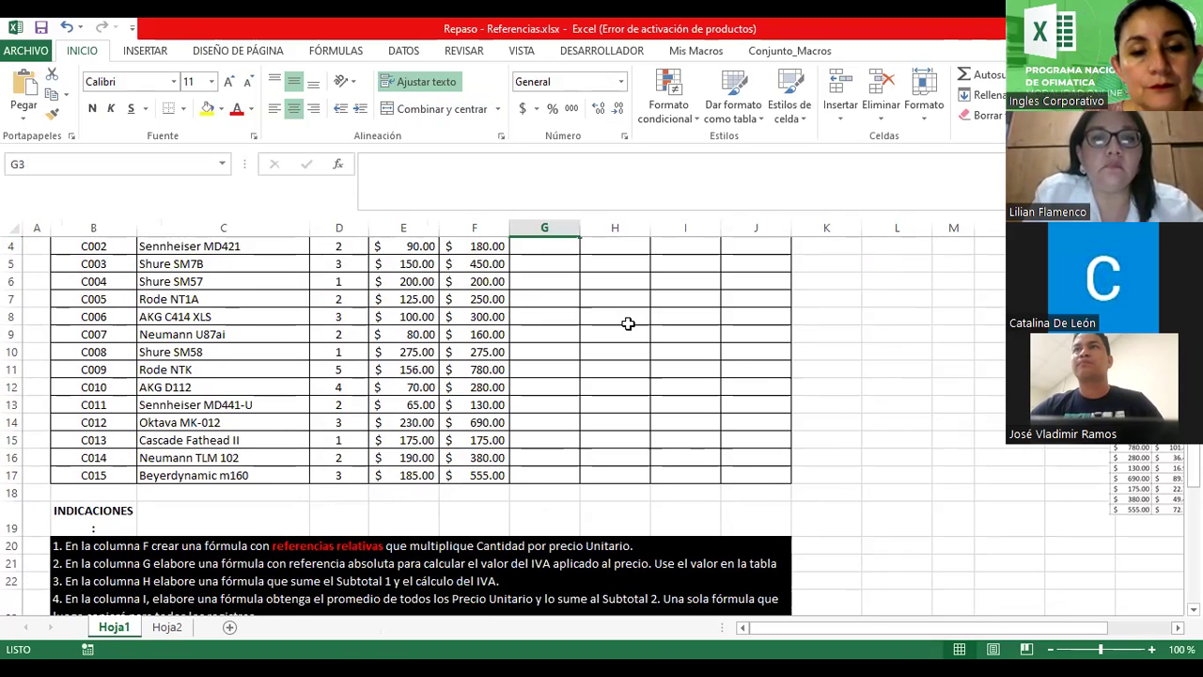
scroll(666, 424, "up", 1, "ctrl")
scroll(666, 424, "up", 1, "ctrl")
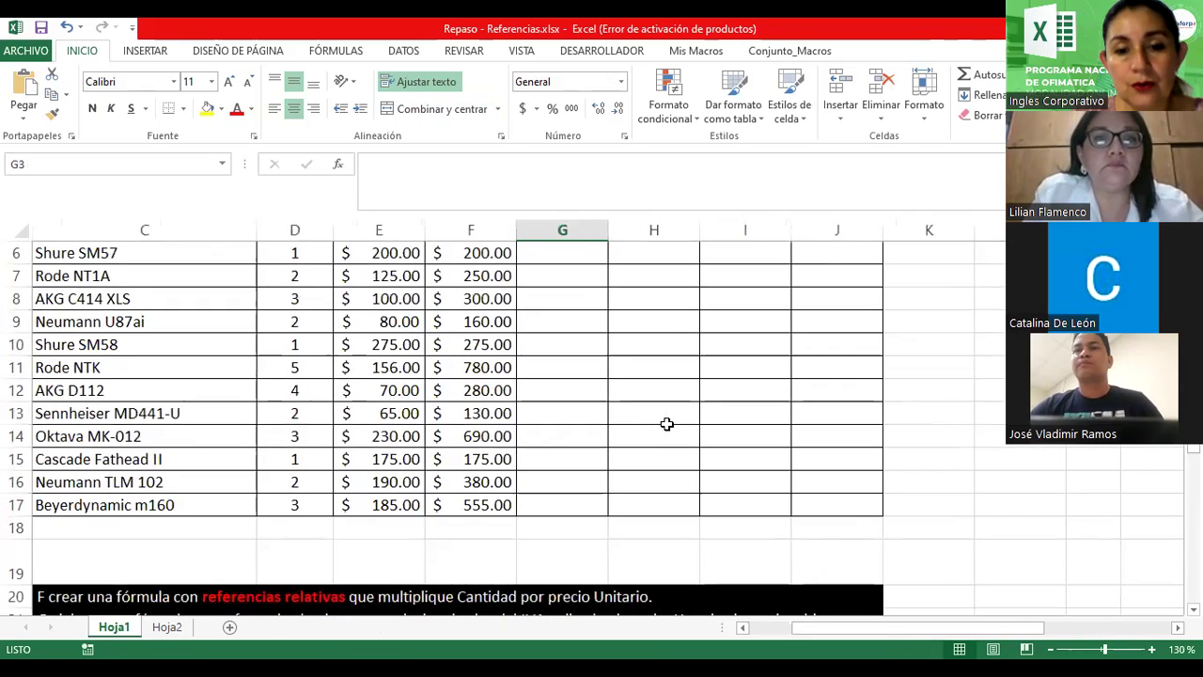
scroll(696, 489, "down", 2)
left_click_drag(785, 638, 771, 637)
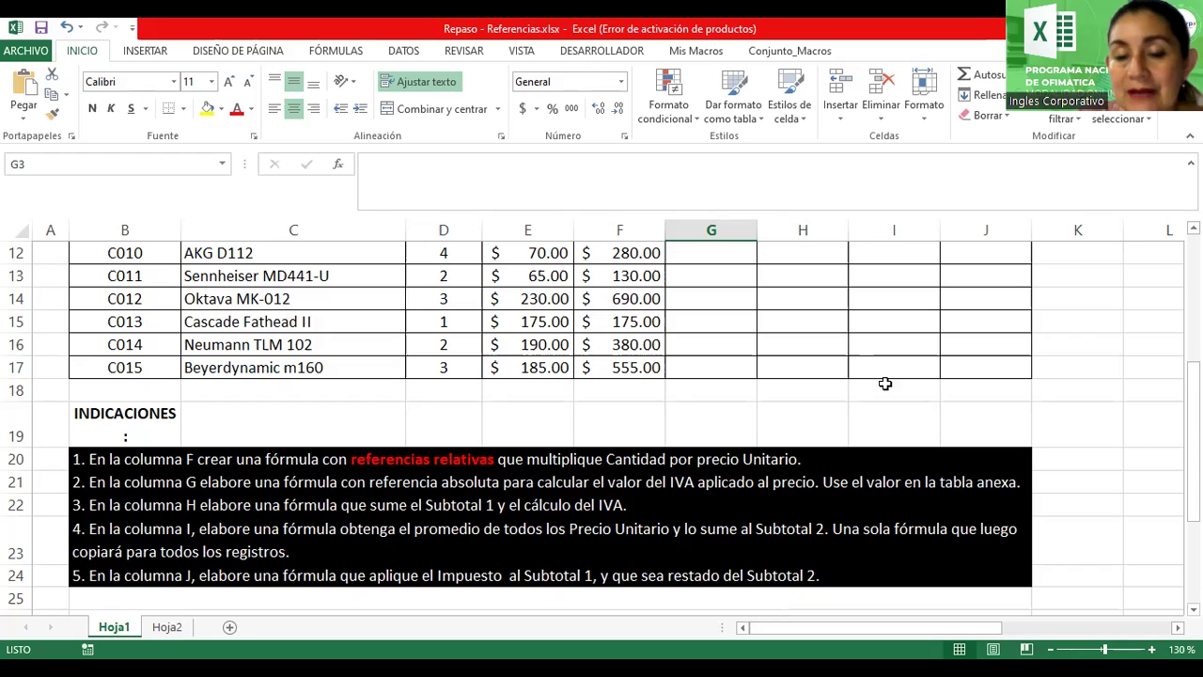
scroll(885, 383, "up", 4)
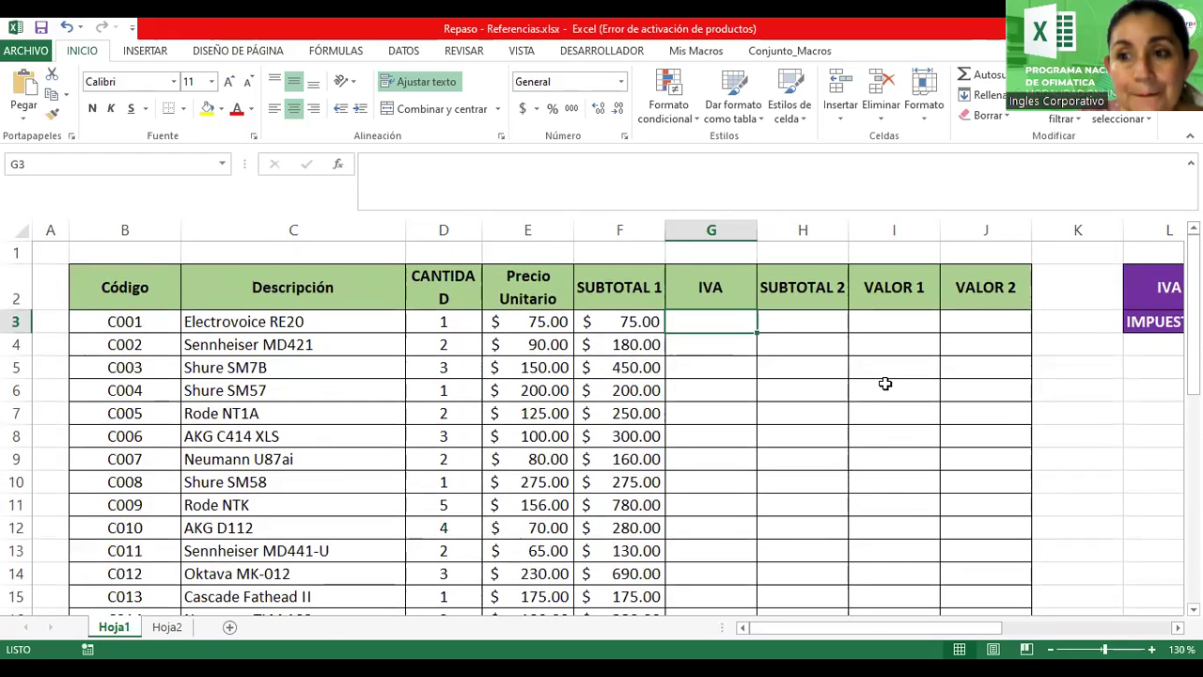
mouse_move(905, 628)
left_mouse_down()
mouse_move(969, 622)
mouse_move(951, 628)
left_mouse_up()
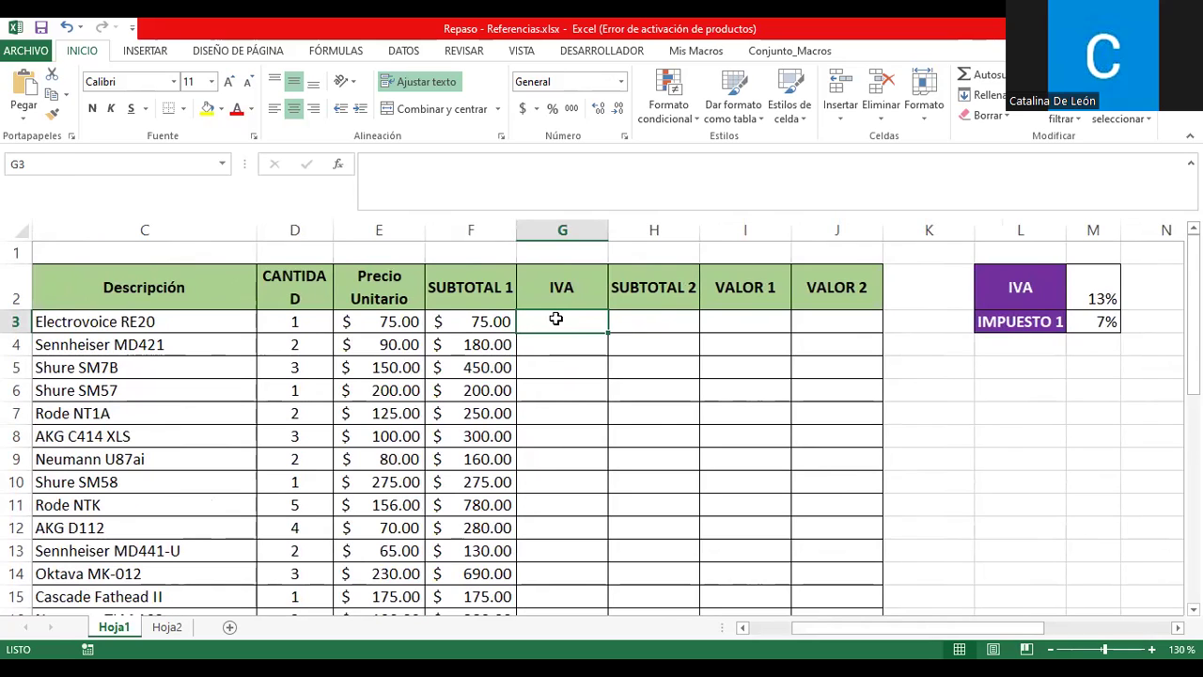
type("=")
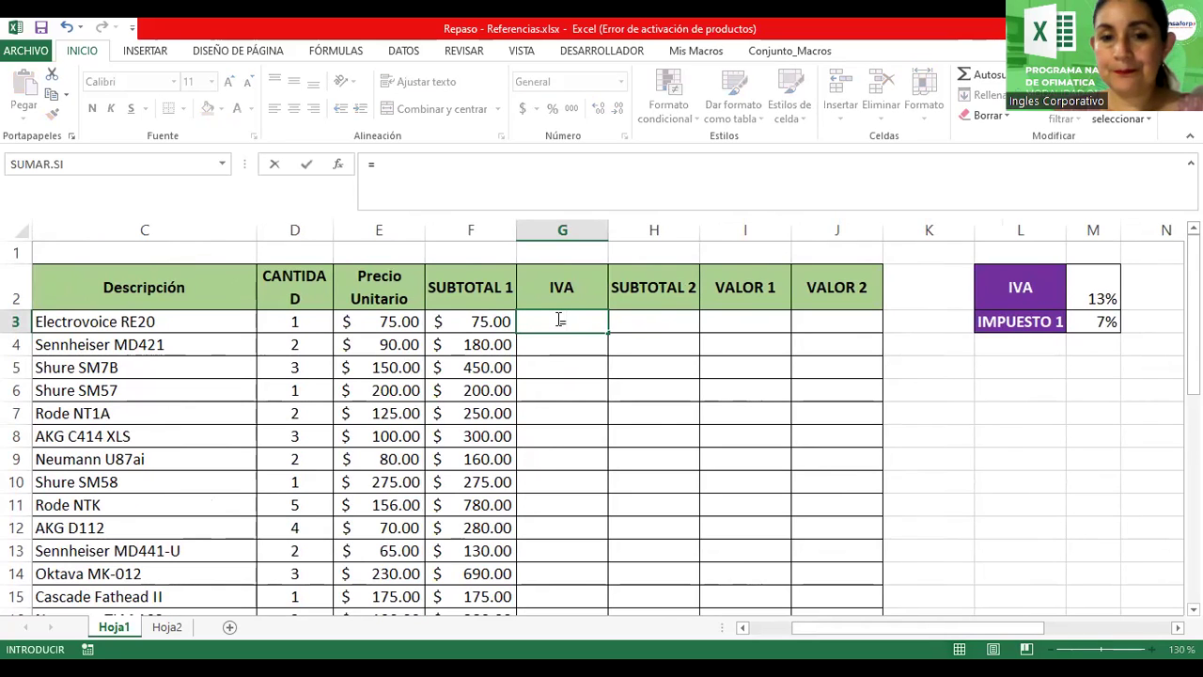
Enter =E3*M2 in G3 ($9.75) and fill it down to G10
left_click(362, 323)
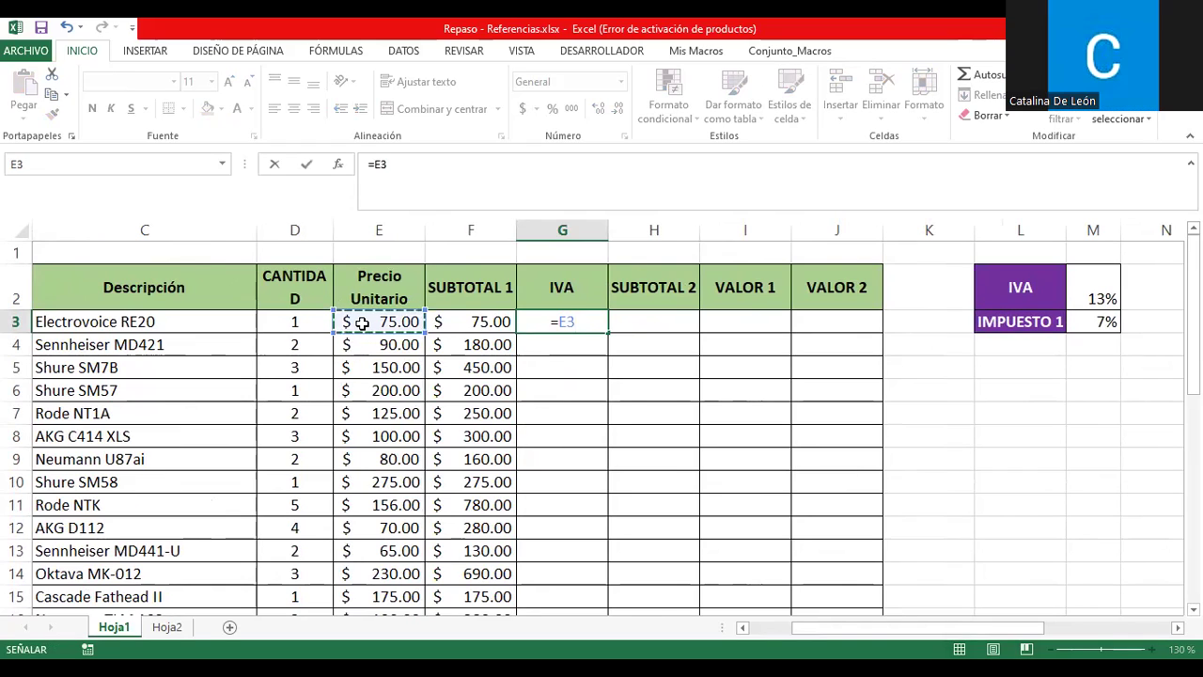
type("*")
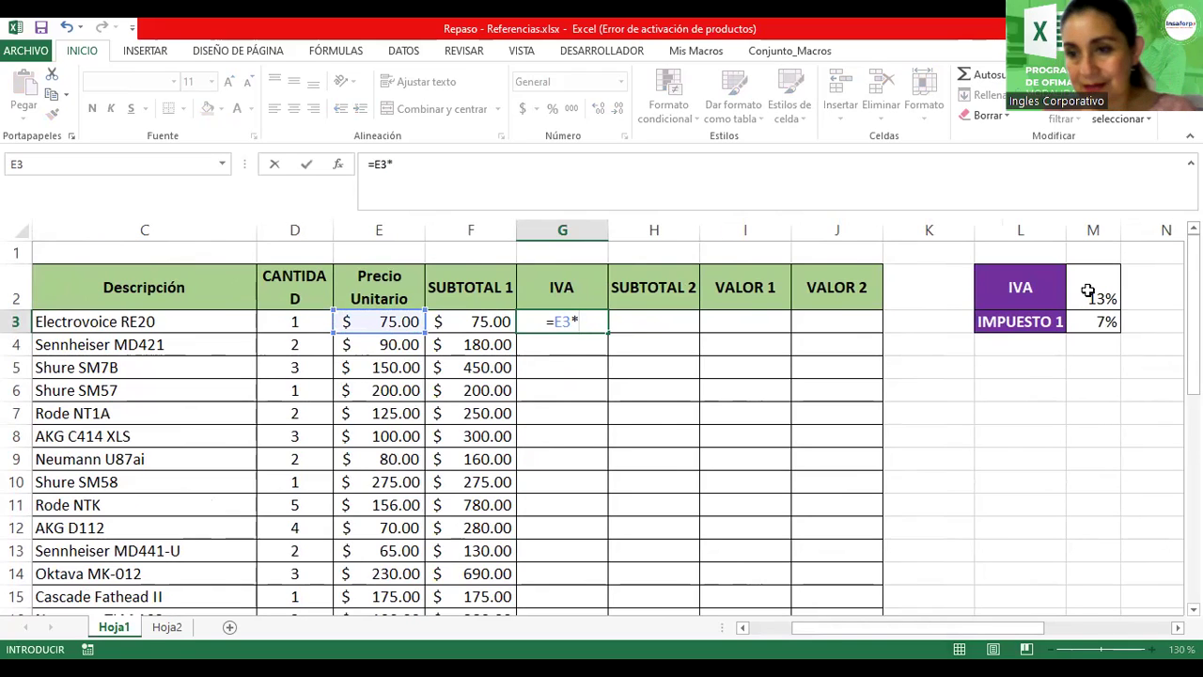
left_click(1088, 292)
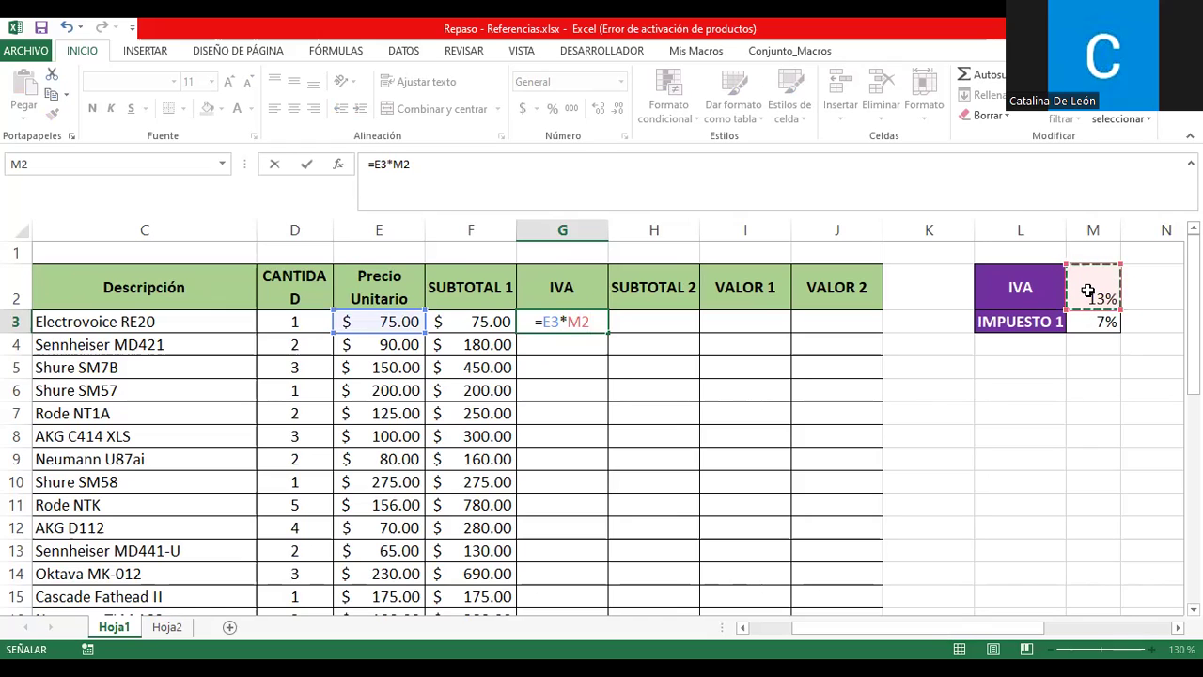
key("Return")
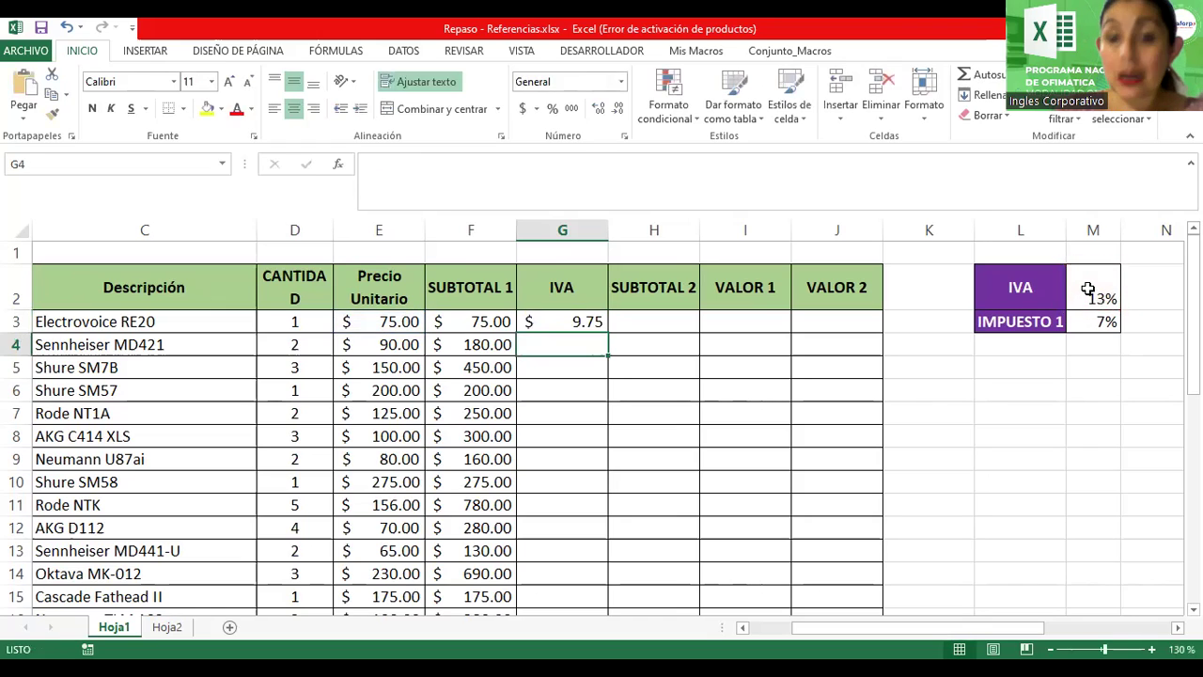
left_click(577, 323)
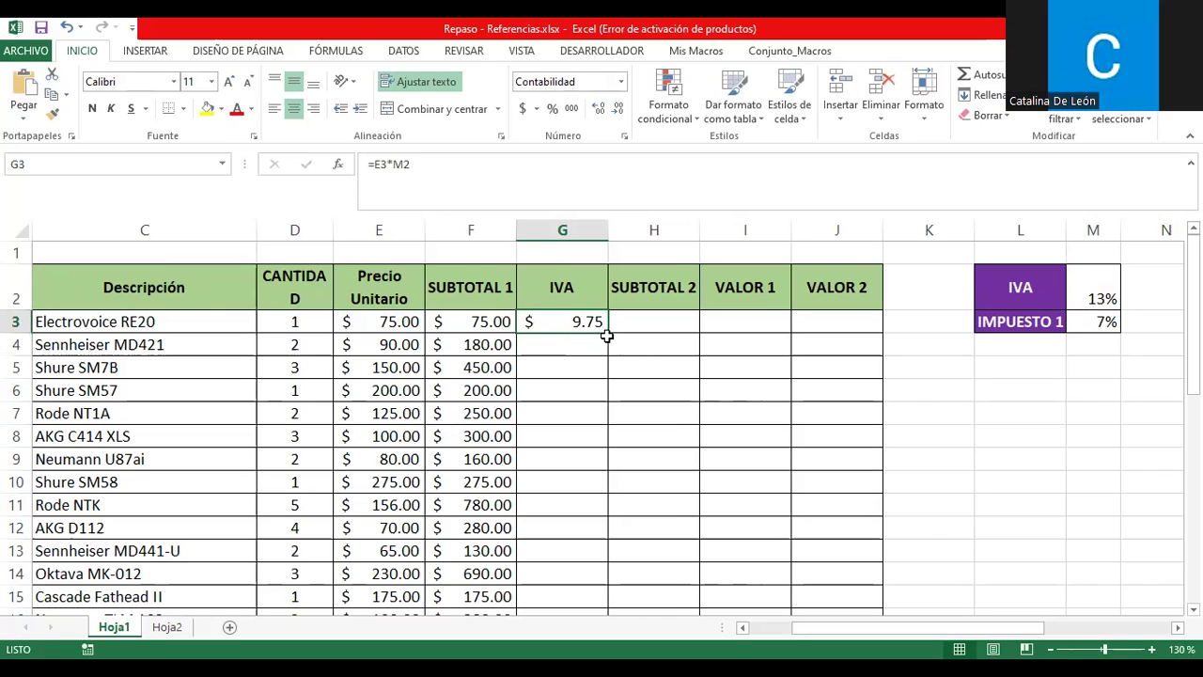
left_click_drag(608, 334, 615, 504)
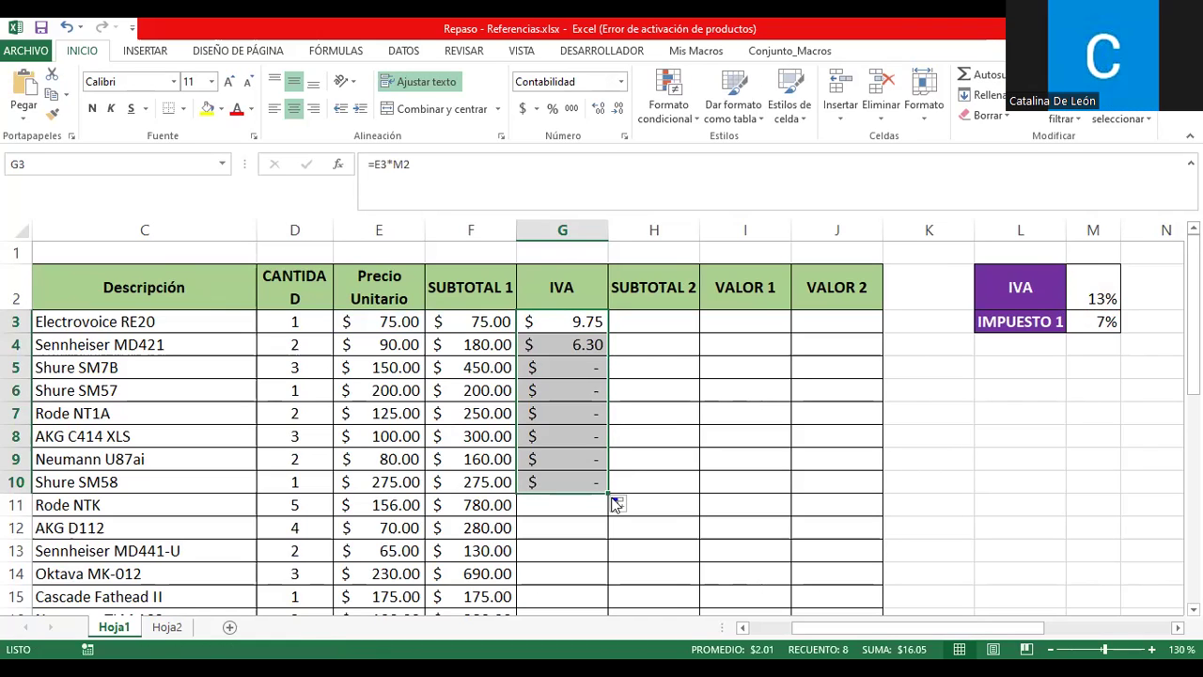
Lock G3's rate reference so it reads =E3*$M$2, showing 9.75
left_click(556, 323)
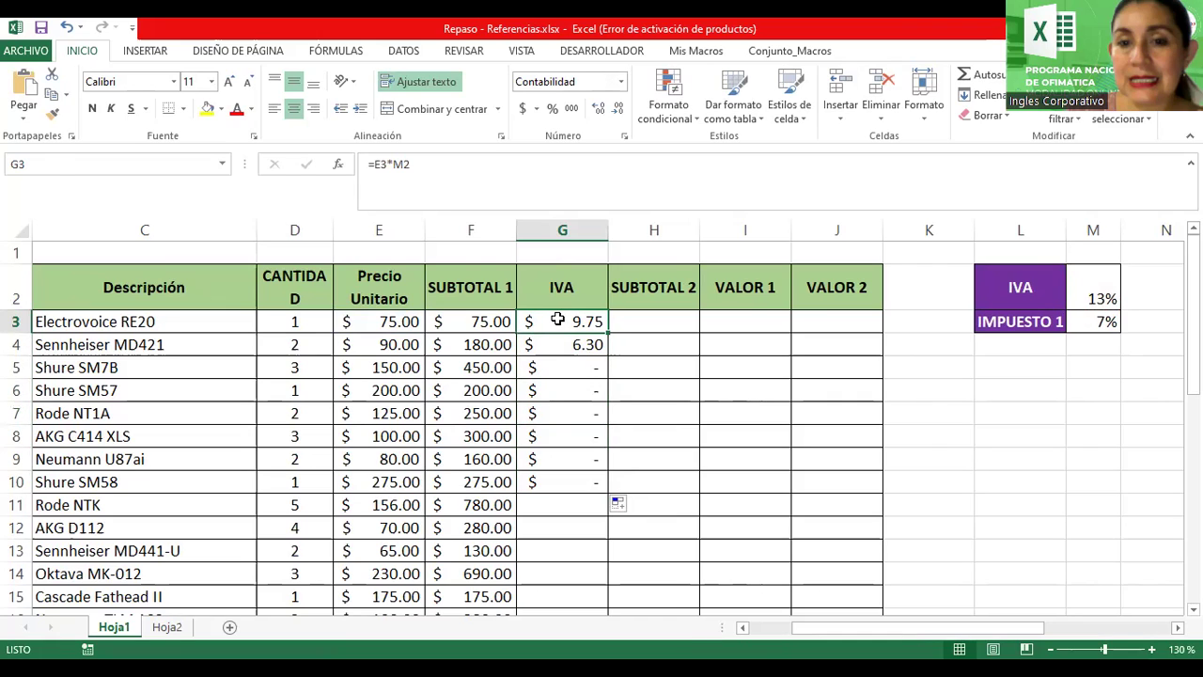
double_click(559, 321)
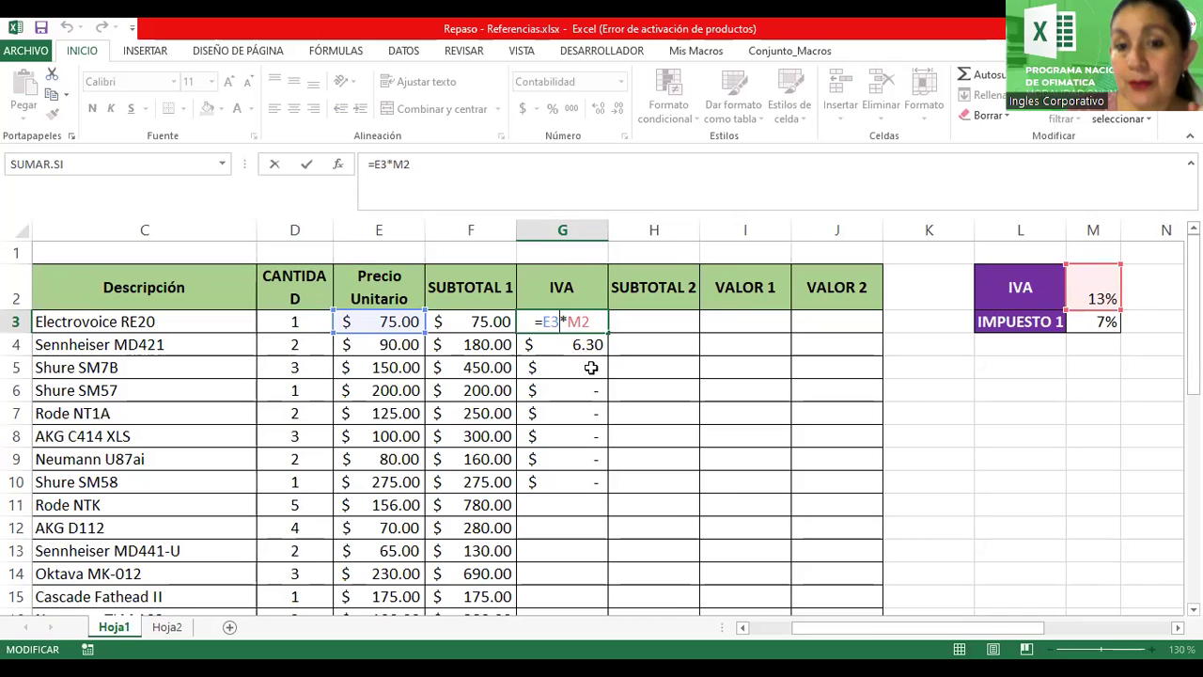
key("Return")
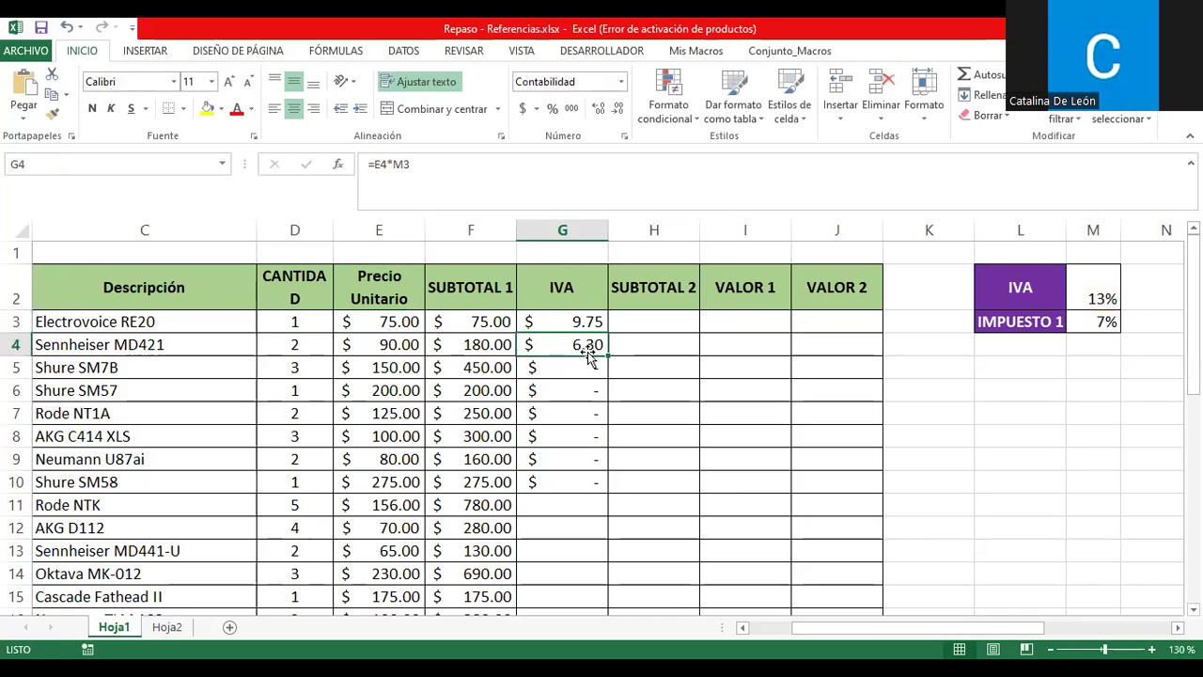
double_click(583, 322)
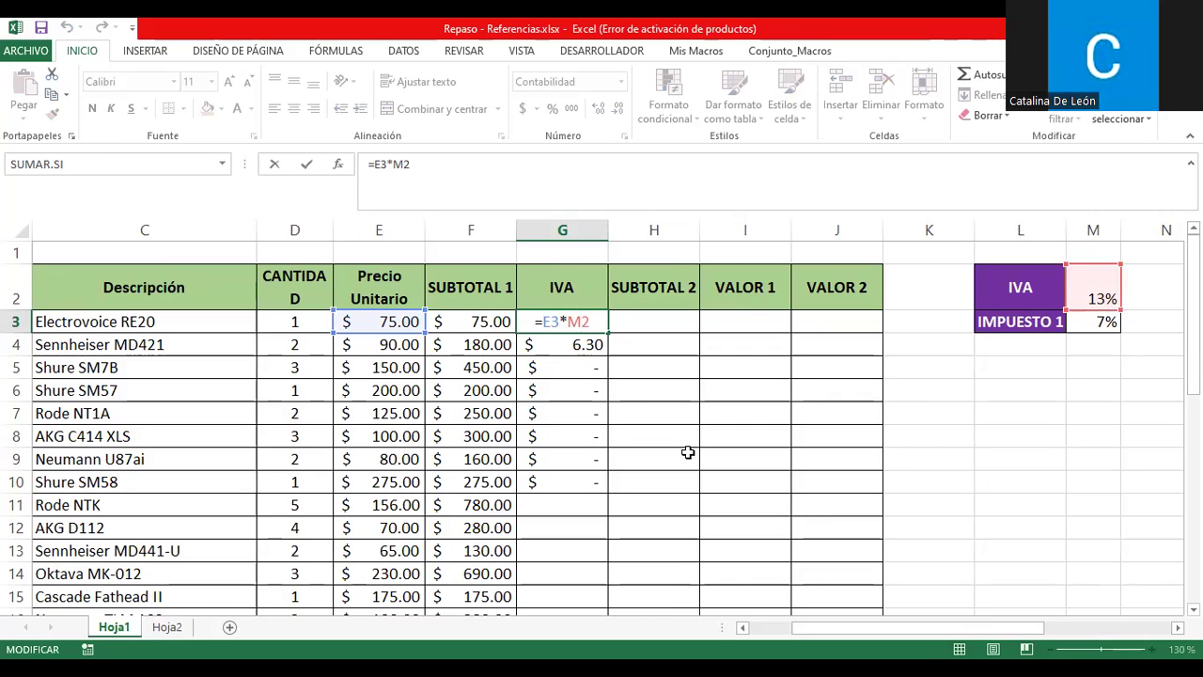
double_click(576, 321)
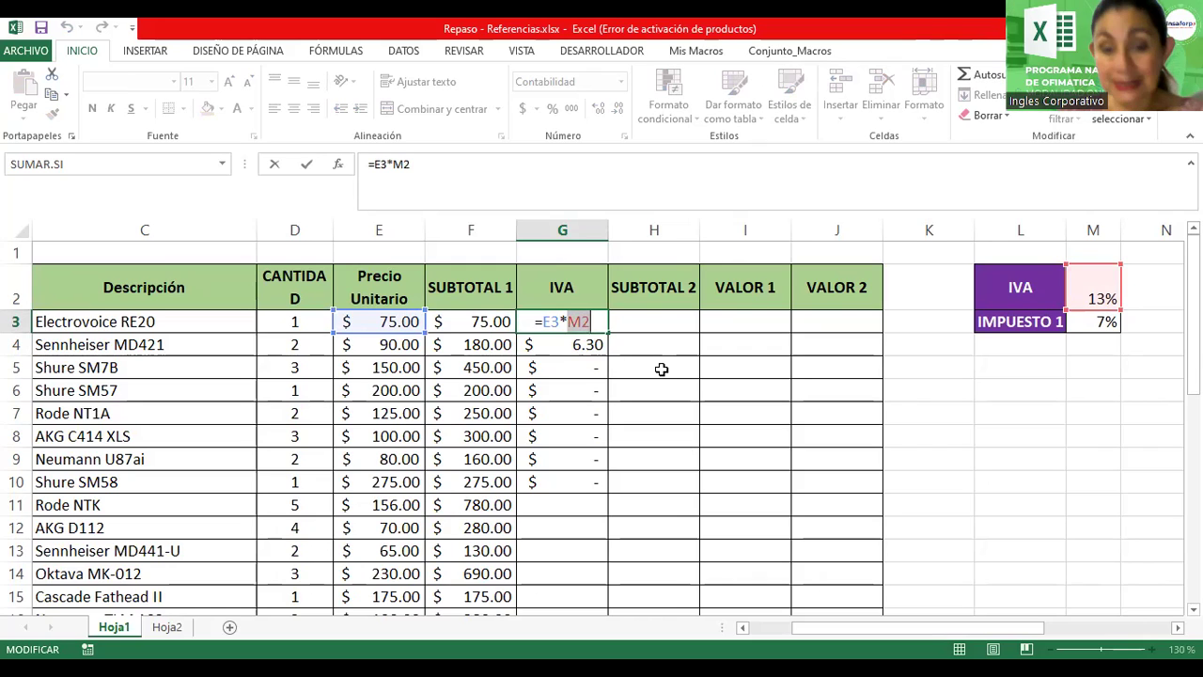
key("F4")
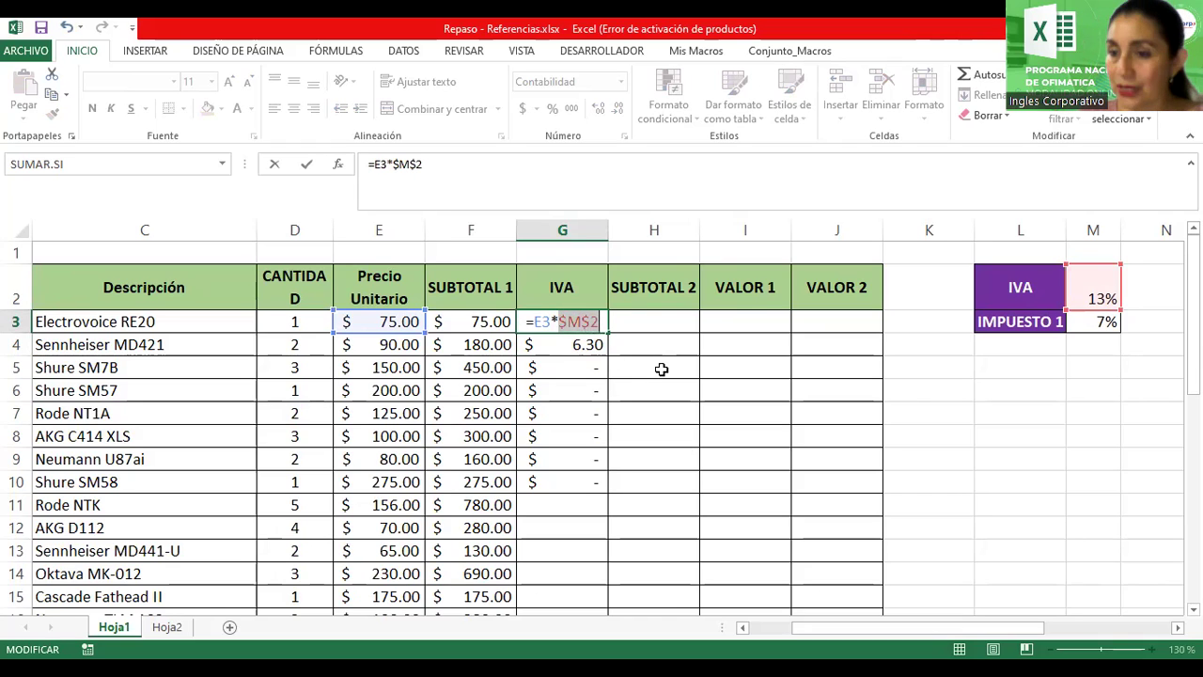
key("Return")
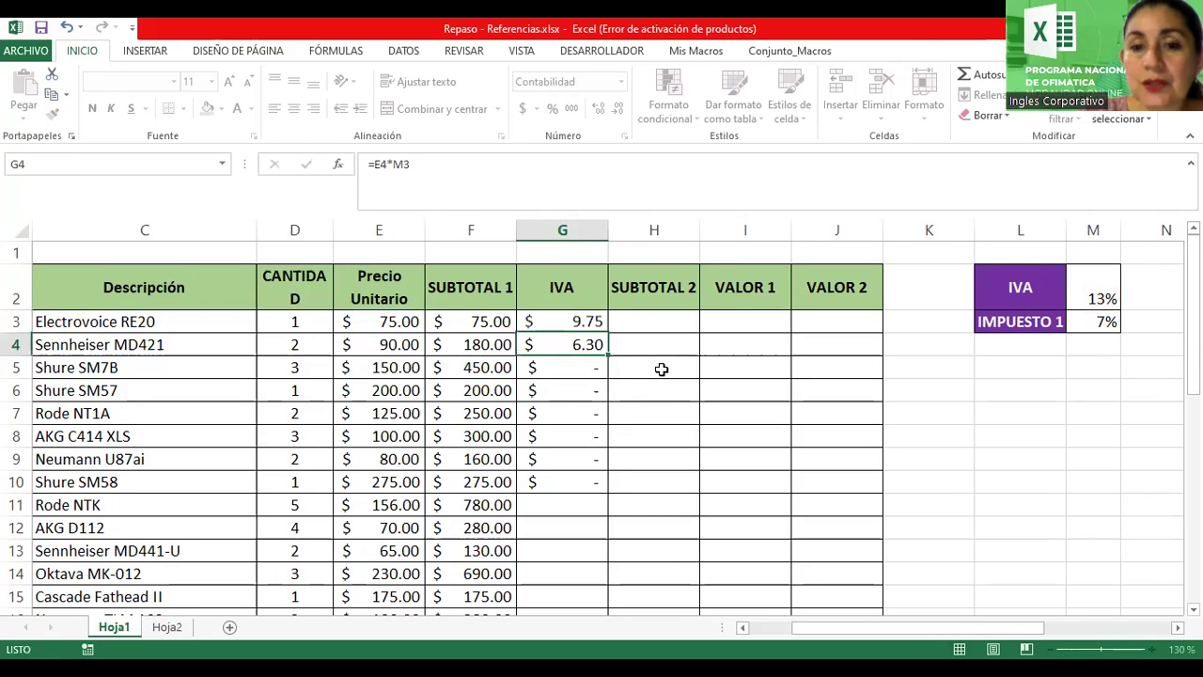
Inspect the shifted rate references in the copied formulas of G4, G5 and G6
double_click(571, 346)
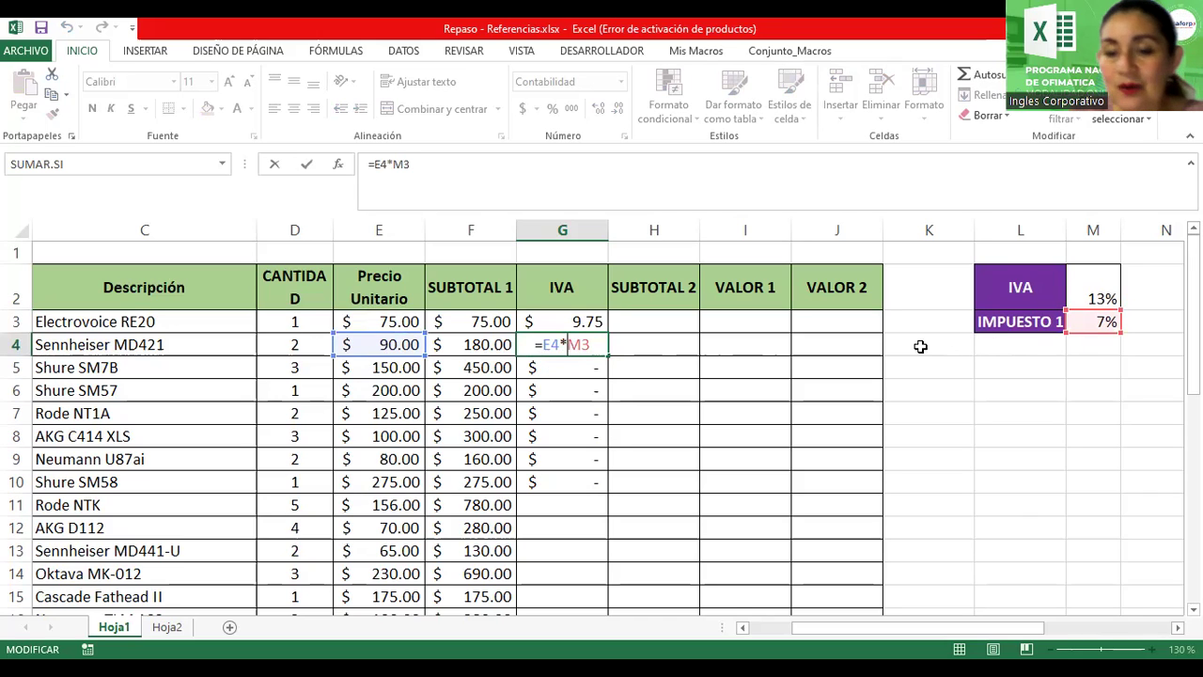
key("Return")
double_click(593, 370)
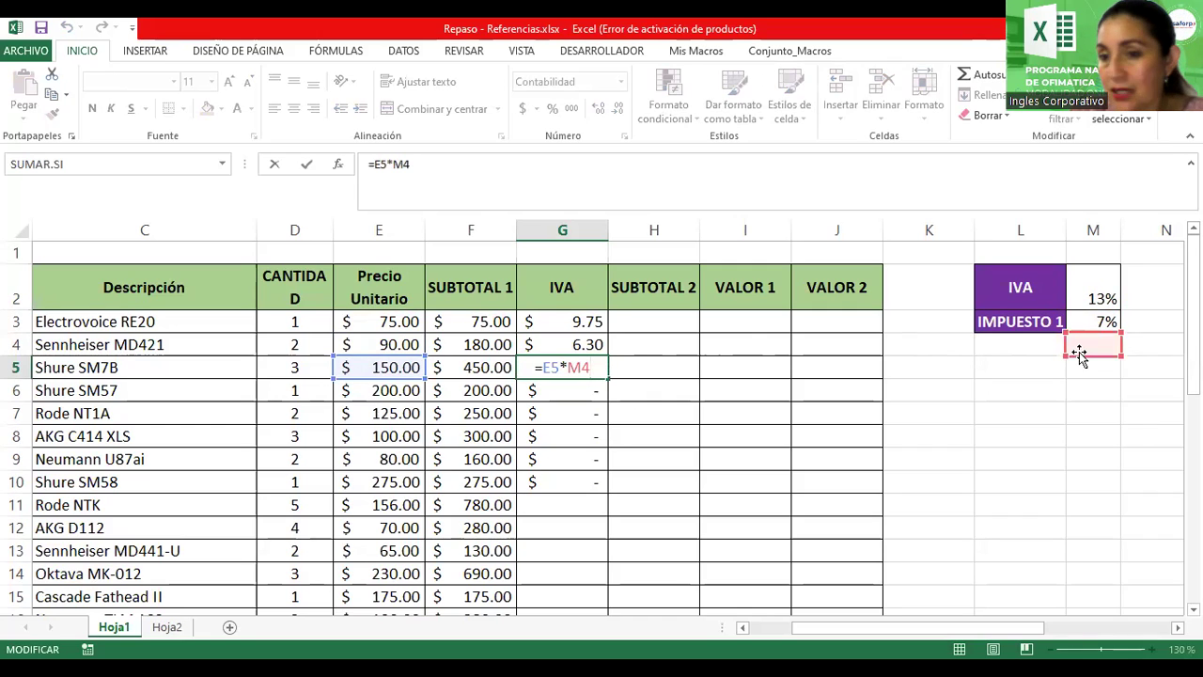
key("Return")
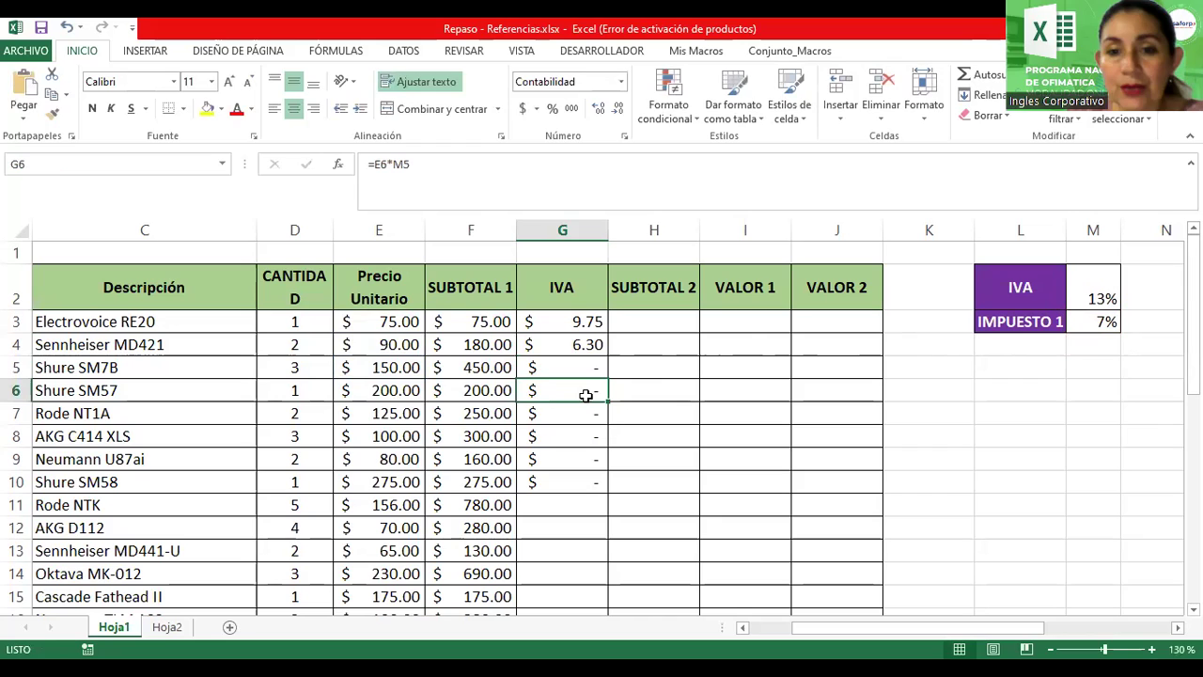
double_click(588, 396)
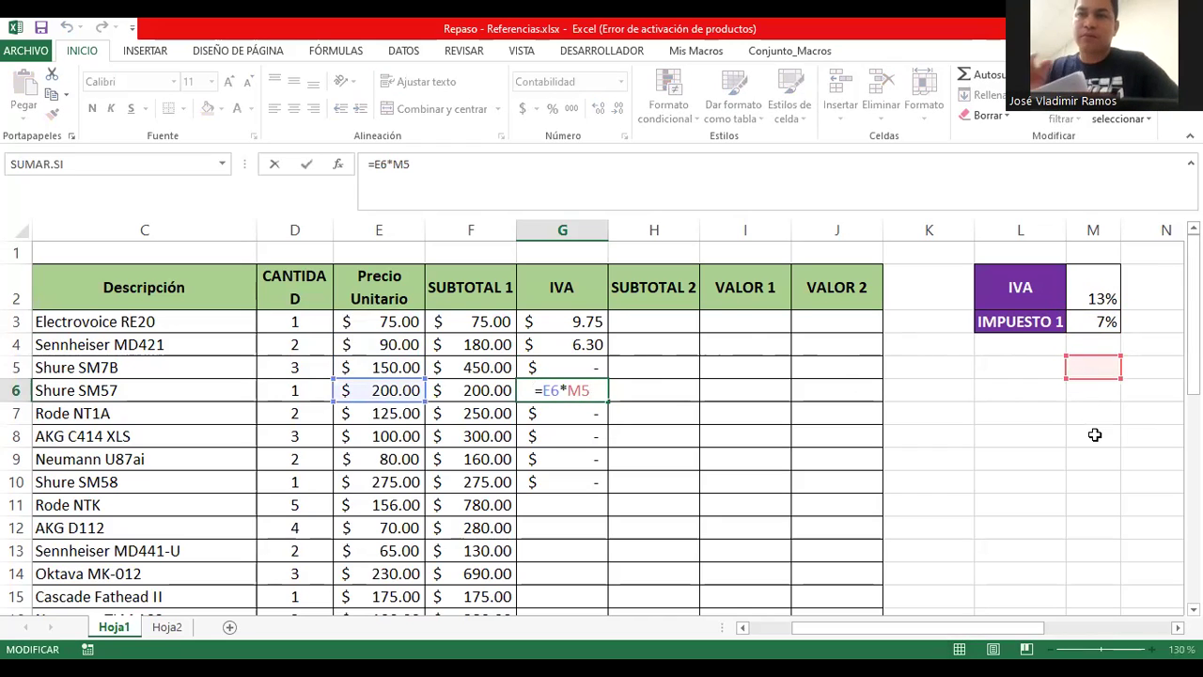
key("Return")
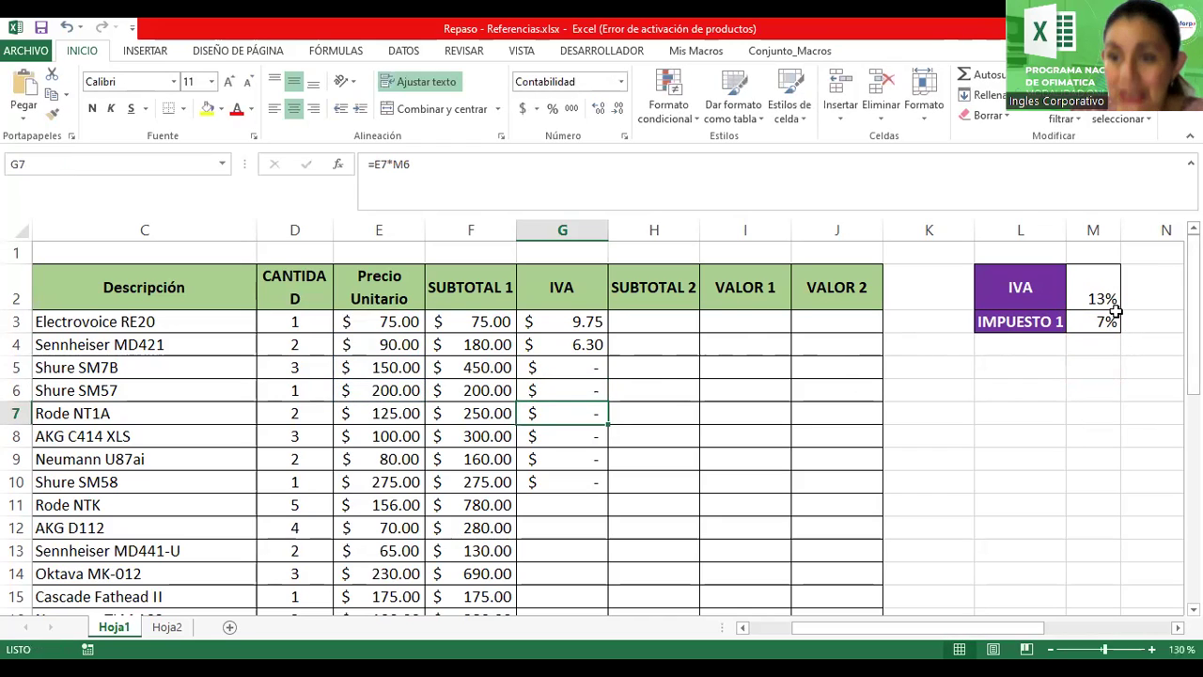
Make the 13% IVA rate in M2 bold, yellow-filled, centred and larger
left_click(1095, 291)
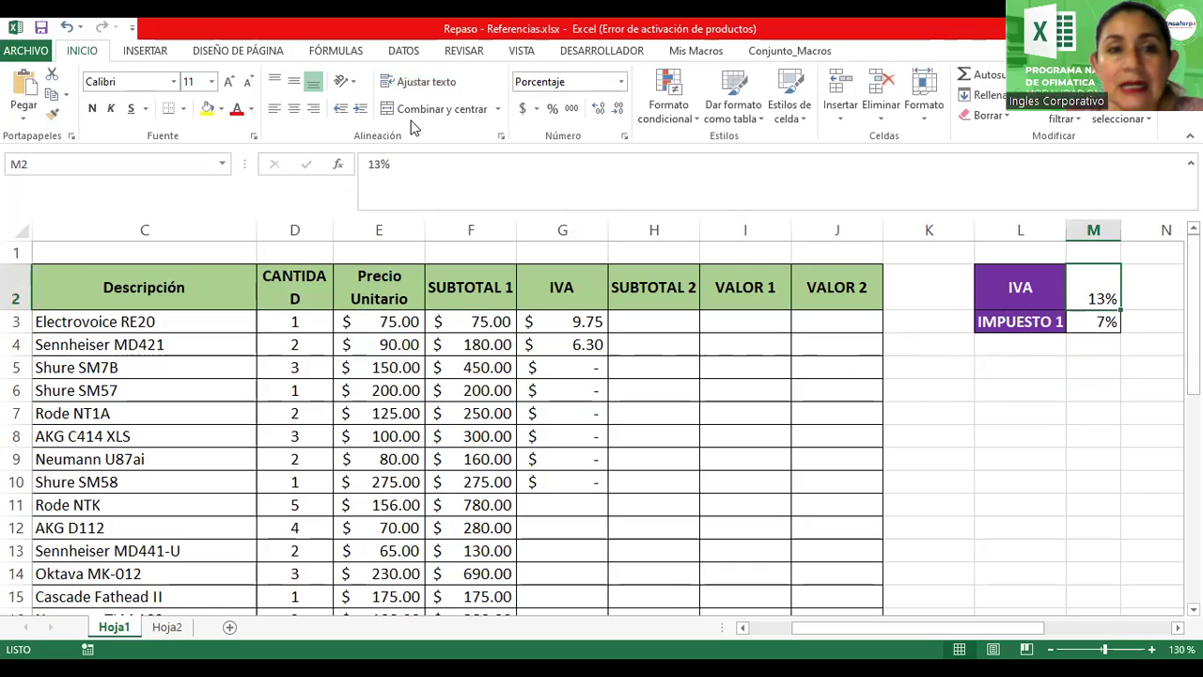
left_click(92, 108)
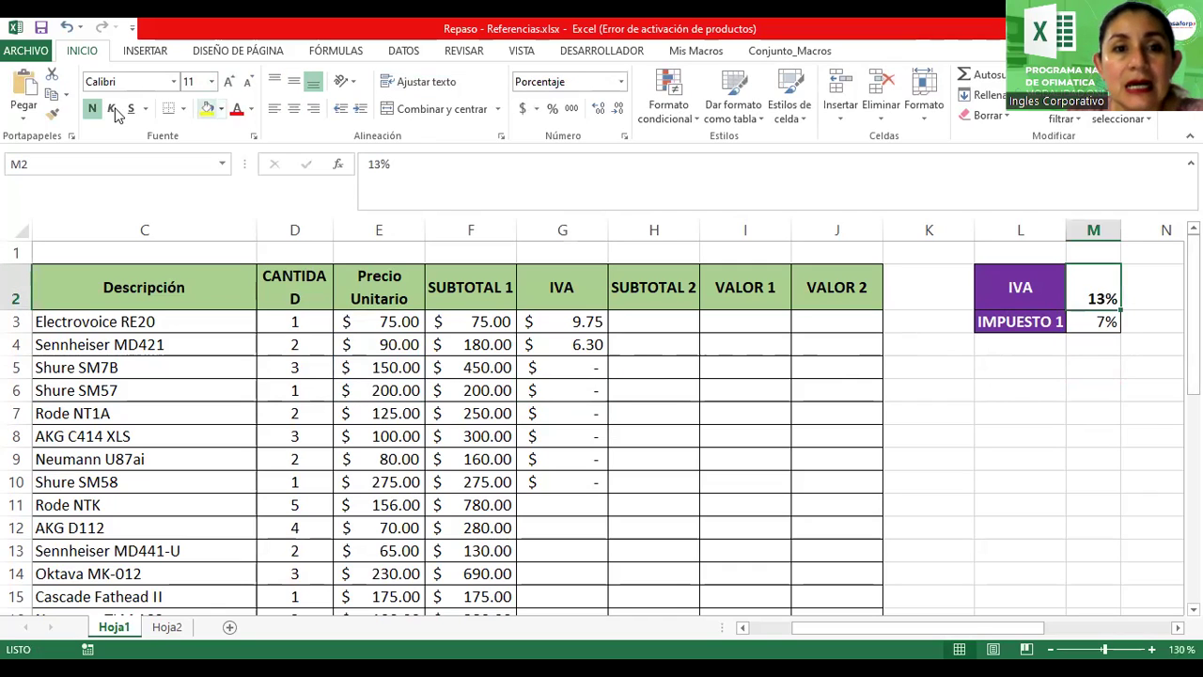
left_click(207, 108)
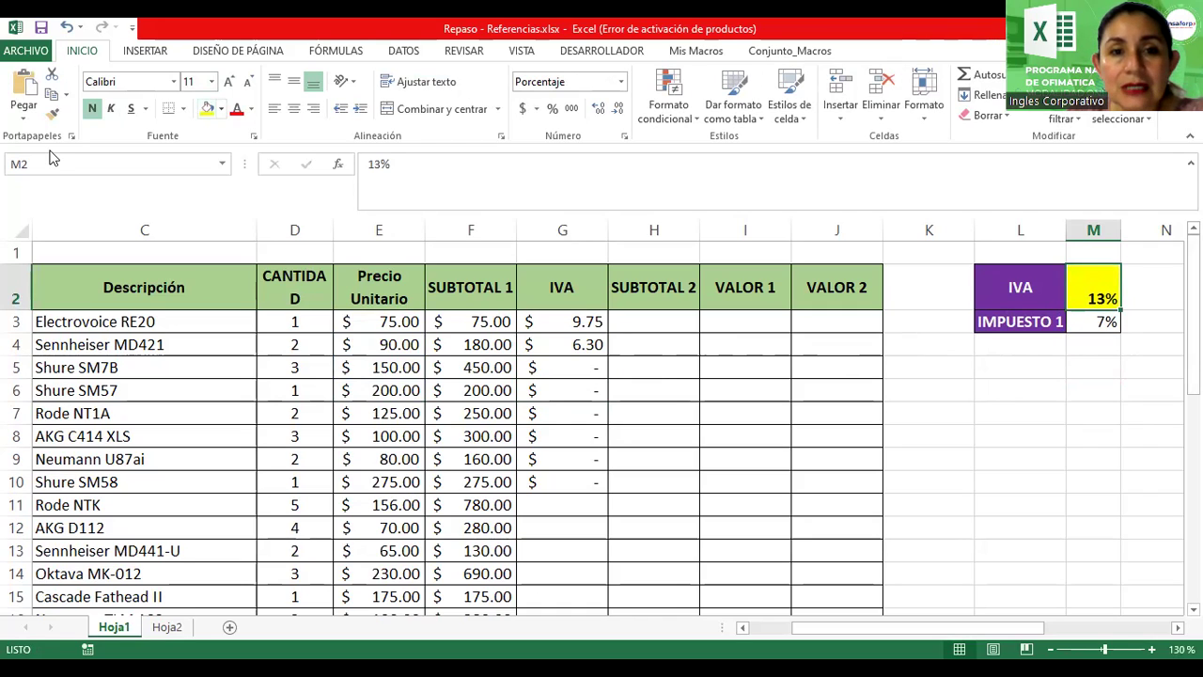
left_click(293, 81)
left_click(293, 108)
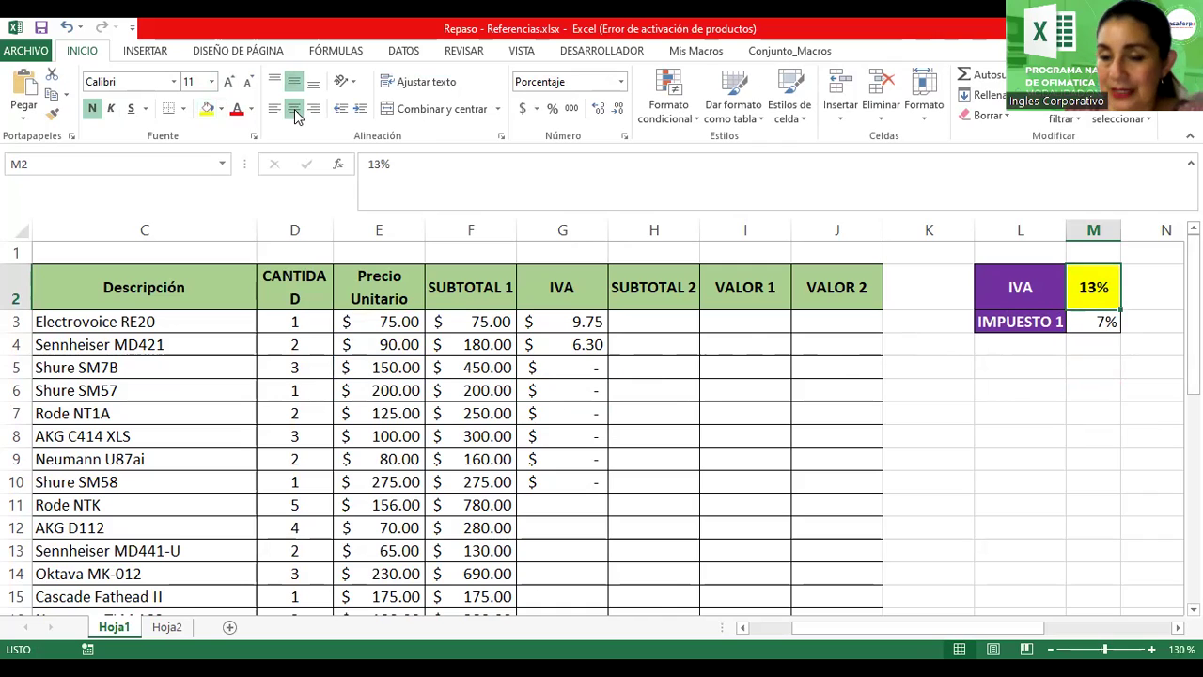
left_click(228, 83)
Enlarge the 13% text once more, then select G3 and scroll down to the instructions
left_click(227, 83)
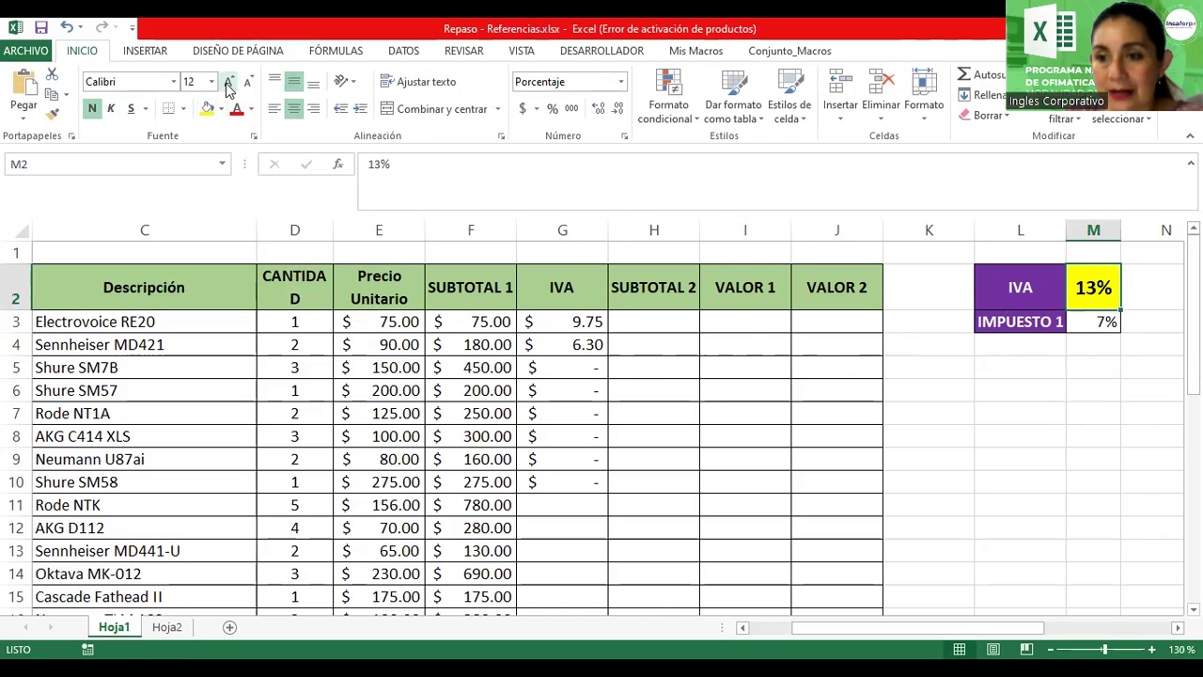
left_click(555, 321)
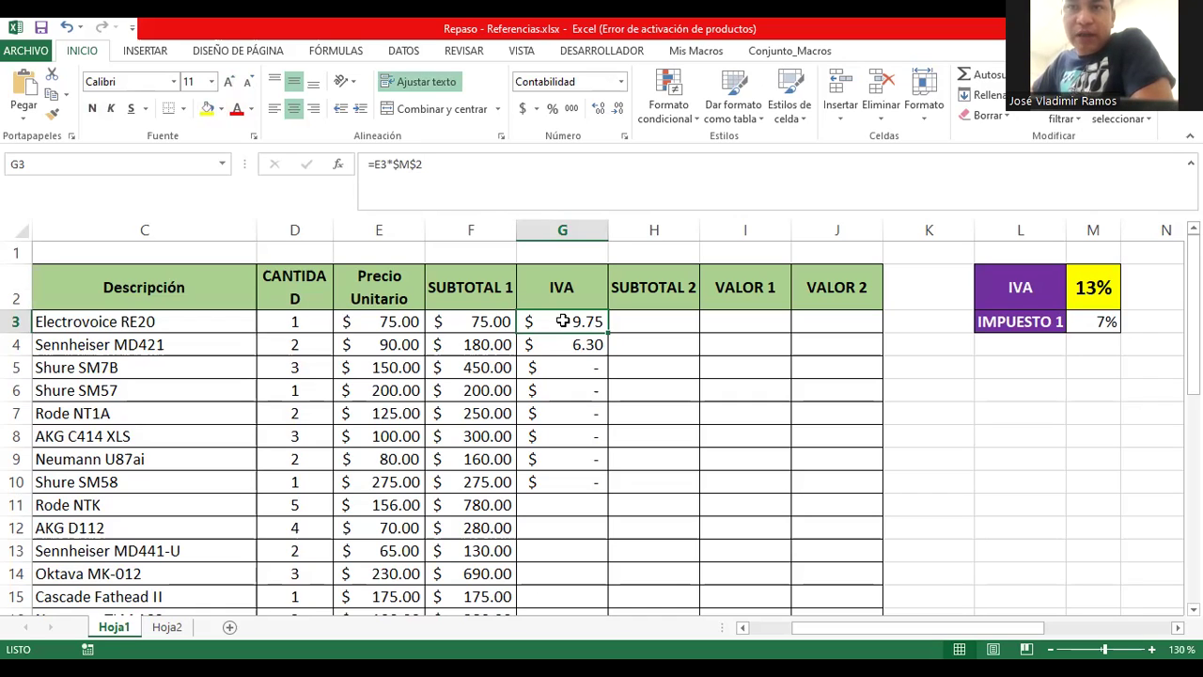
scroll(548, 357, "down", 1)
scroll(542, 397, "down", 2)
scroll(417, 466, "down", 2)
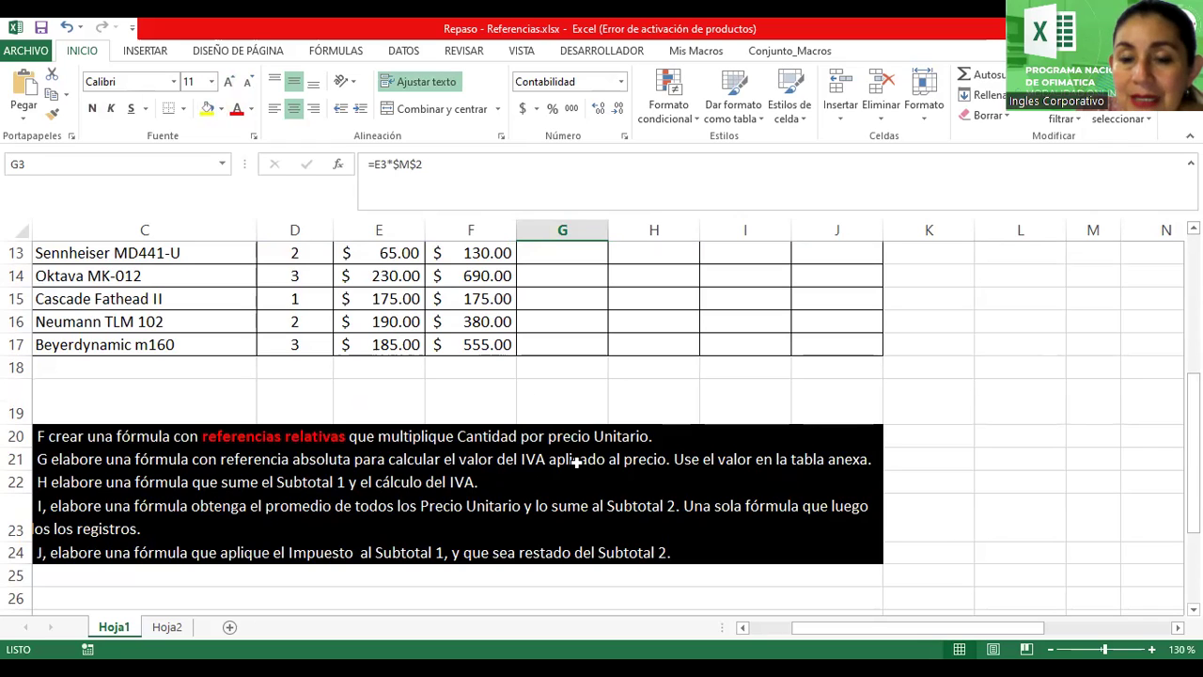
left_click(612, 459)
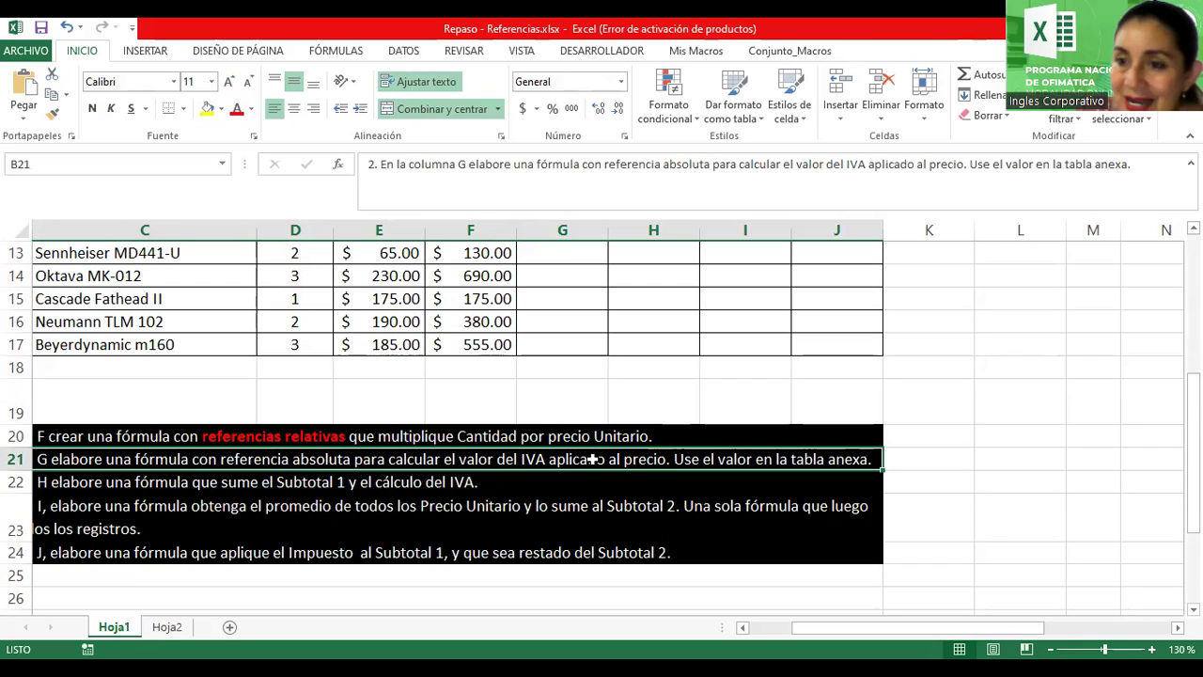
double_click(576, 459)
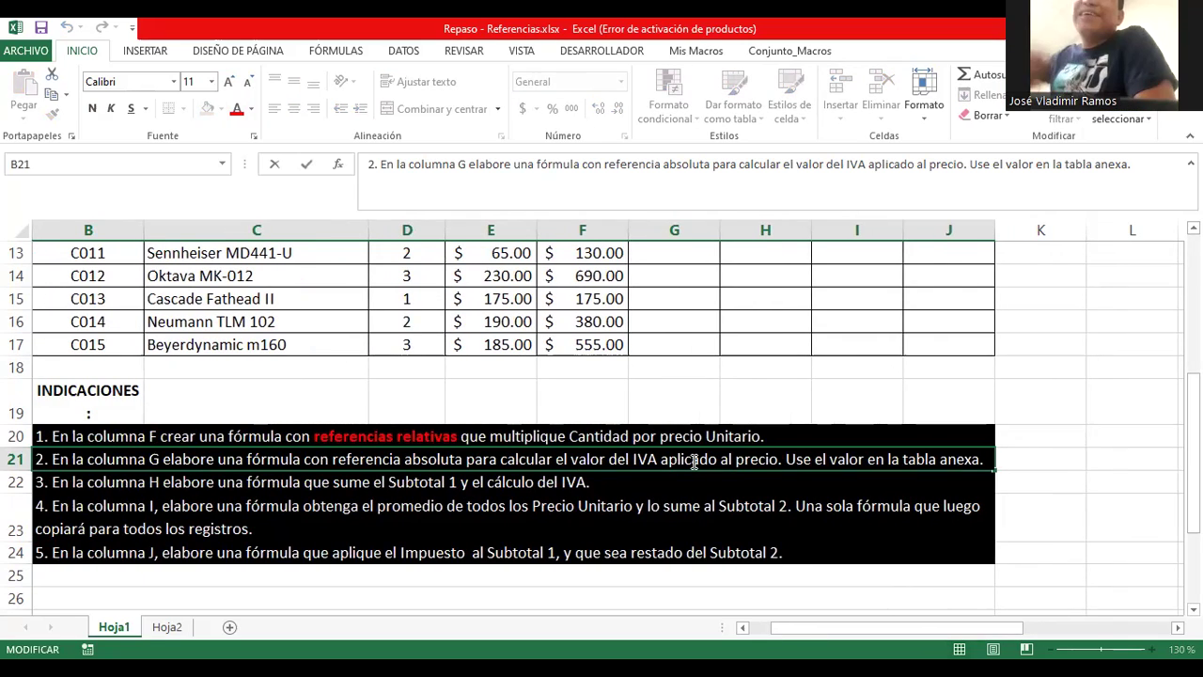
key("Return")
scroll(765, 529, "up", 4)
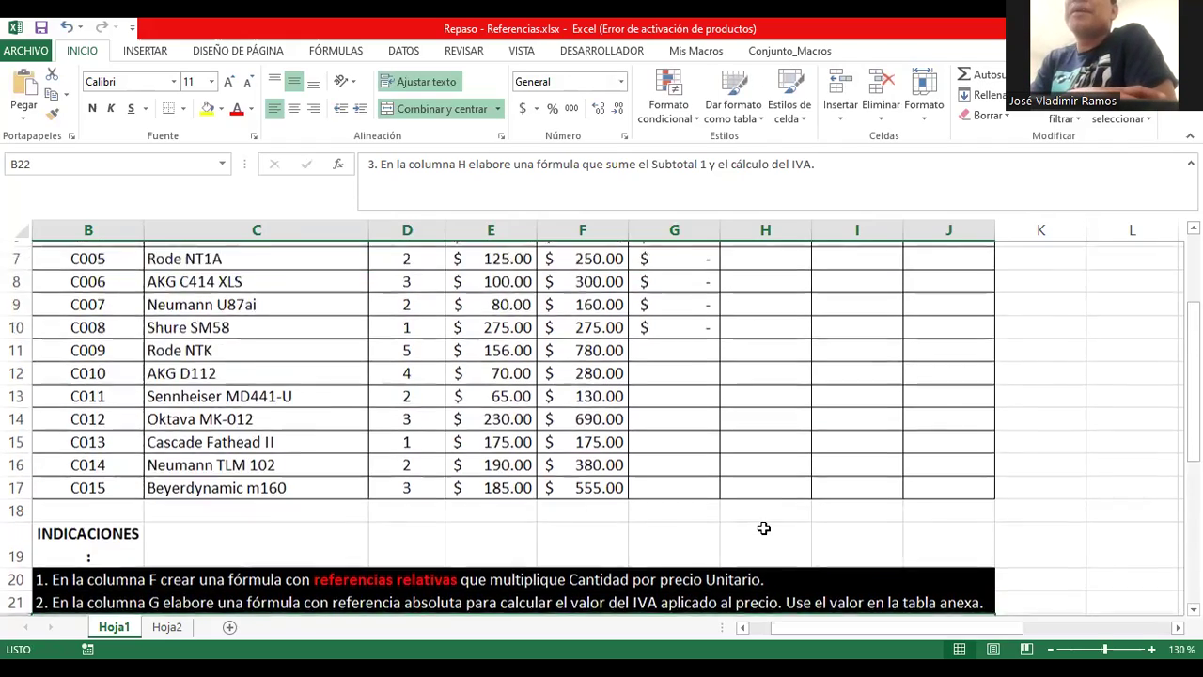
Move the expected-results picture up beside column L and enlarge it
left_click_drag(794, 628, 1053, 628)
left_click(730, 489)
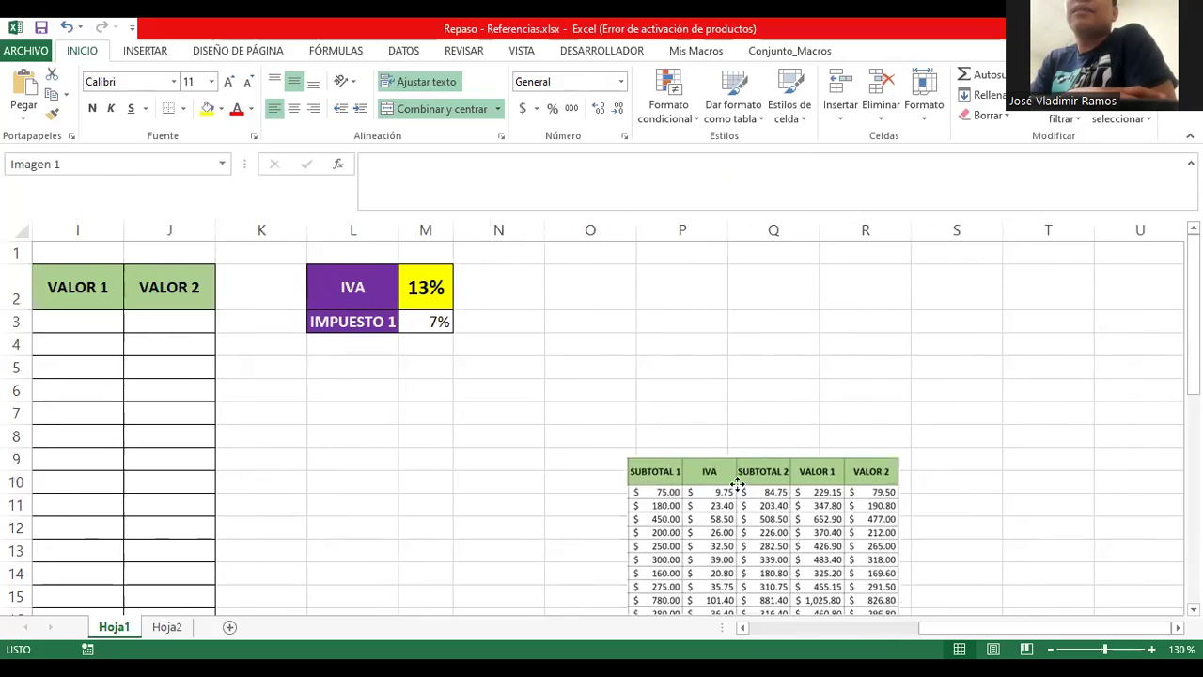
left_click_drag(731, 489, 716, 346)
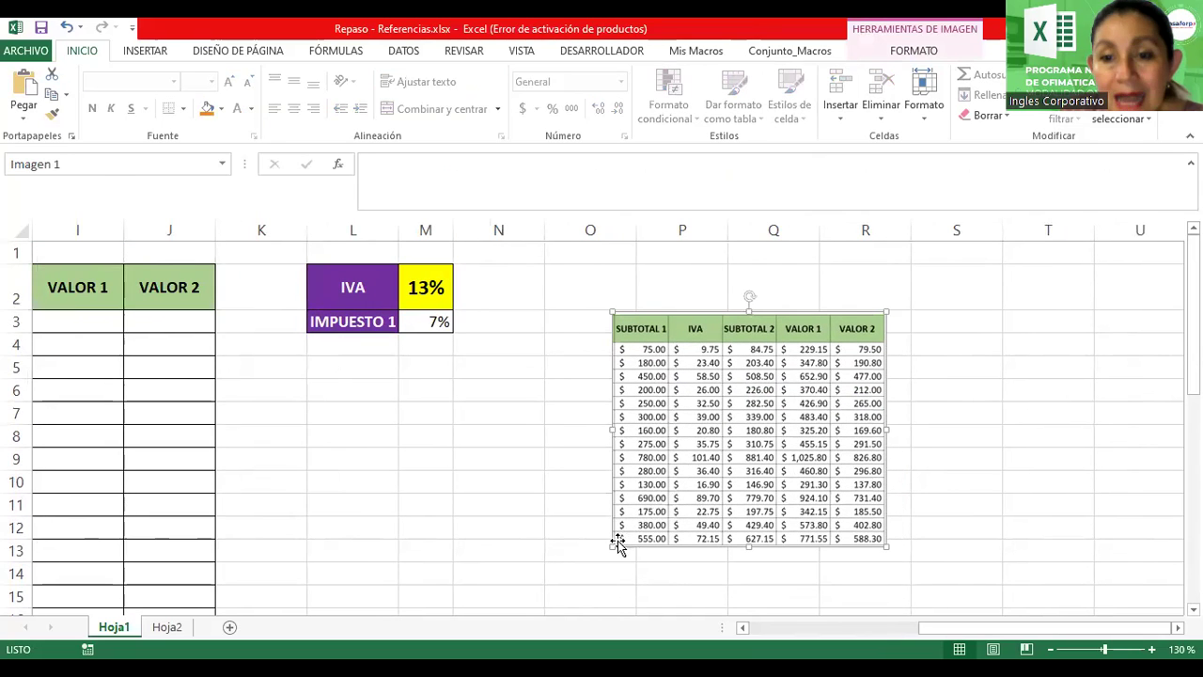
left_click_drag(612, 545, 529, 580)
left_click_drag(955, 642, 897, 642)
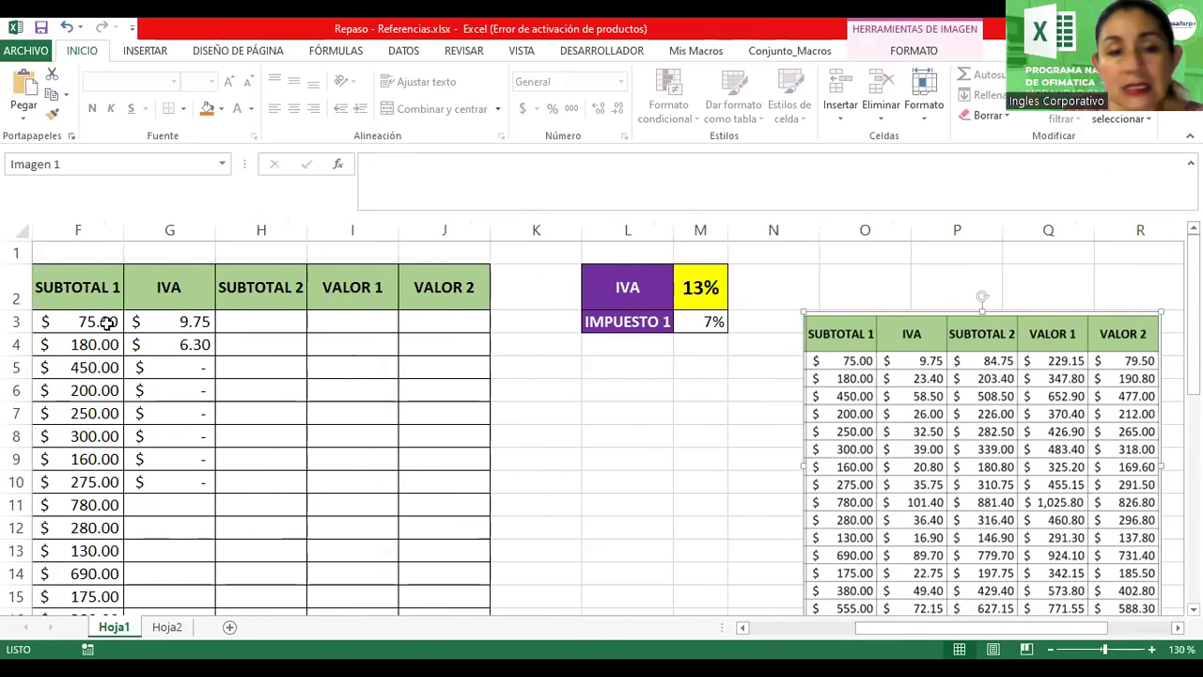
left_click(157, 321)
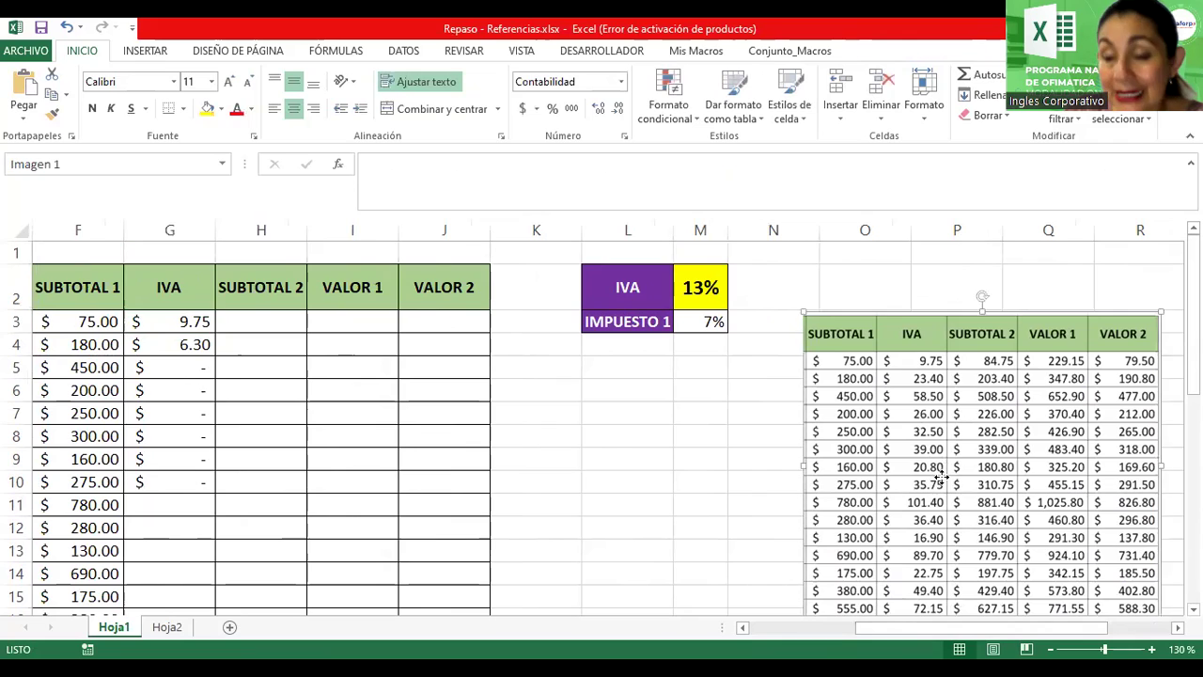
Nudge the picture left and copy the existing G3 IVA formula down to G10
left_click_drag(943, 481, 919, 495)
left_click(197, 324)
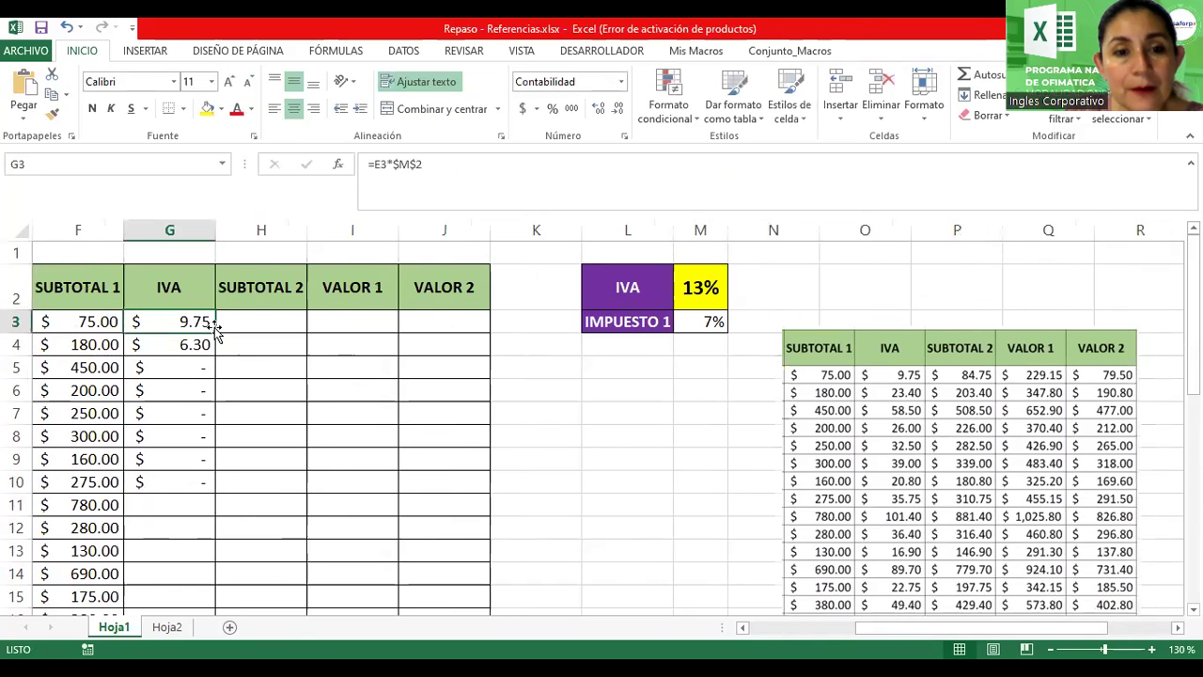
left_click_drag(214, 333, 215, 502)
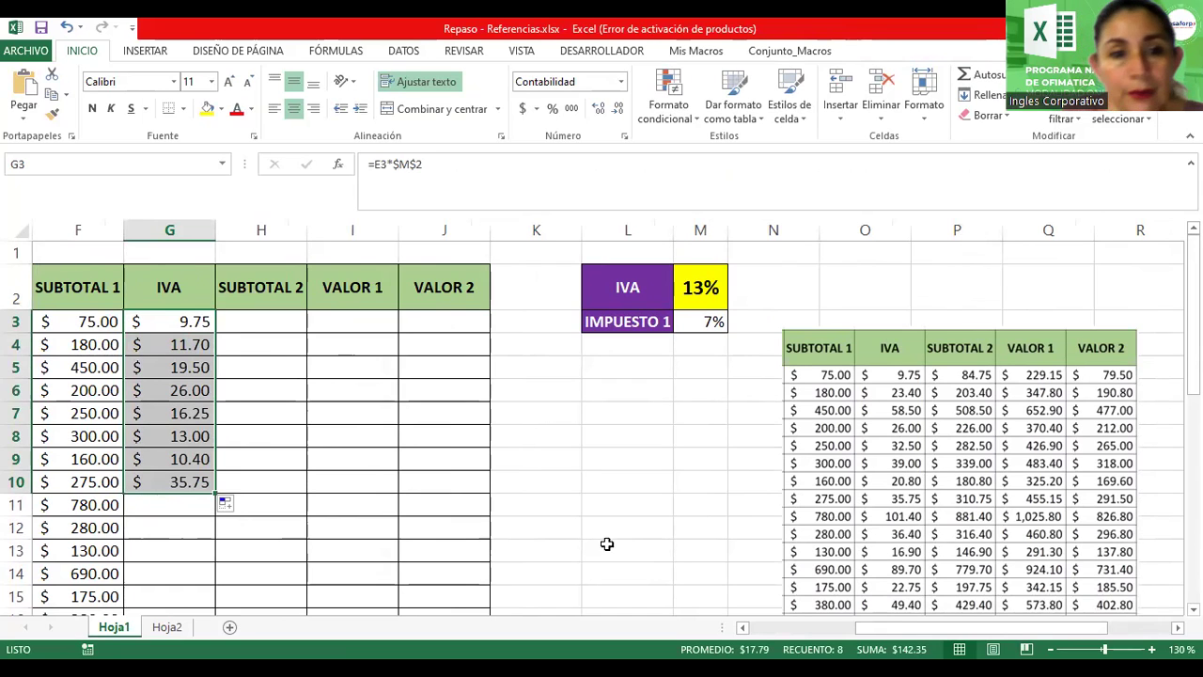
scroll(728, 589, "left", 3)
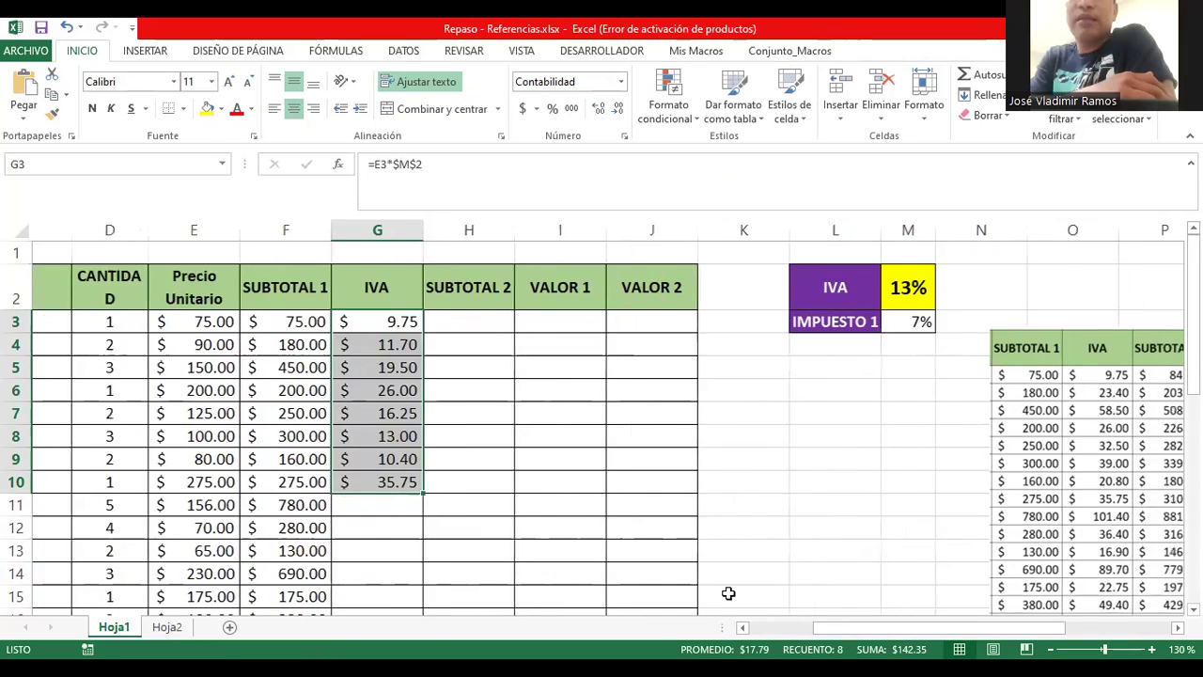
Correct G3 to =F3*$M$2 and fill it down to G10
double_click(310, 320)
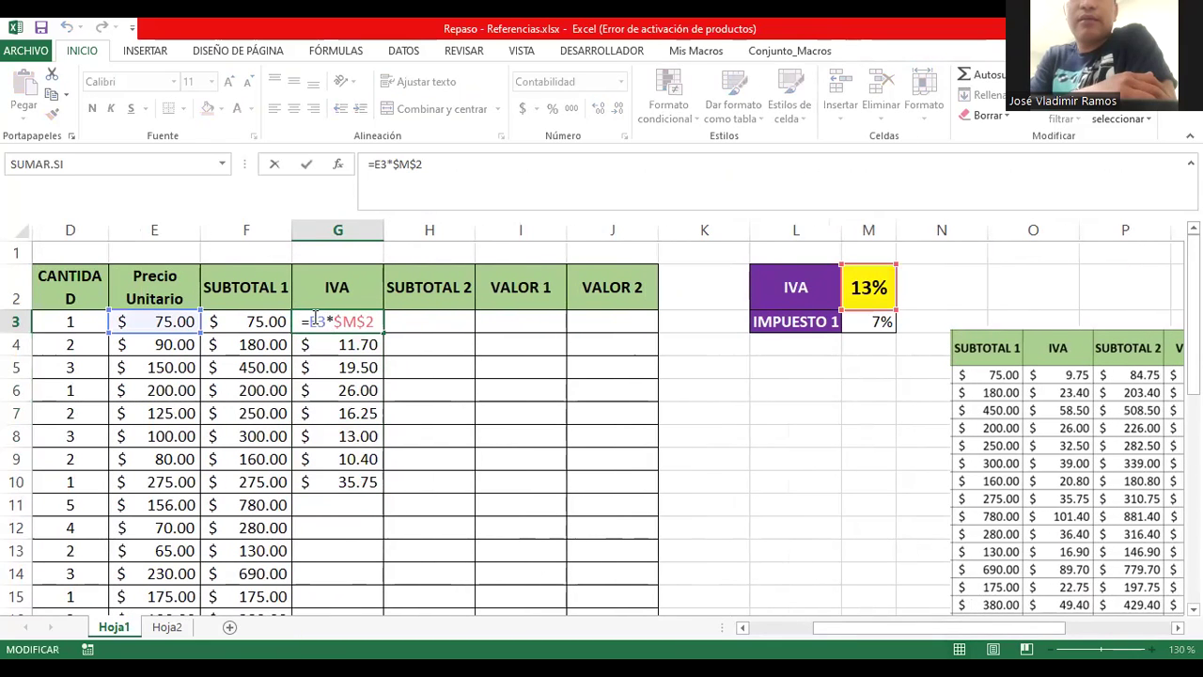
key("Left")
key("Left")
key("BackSpace")
key("BackSpace")
type("=")
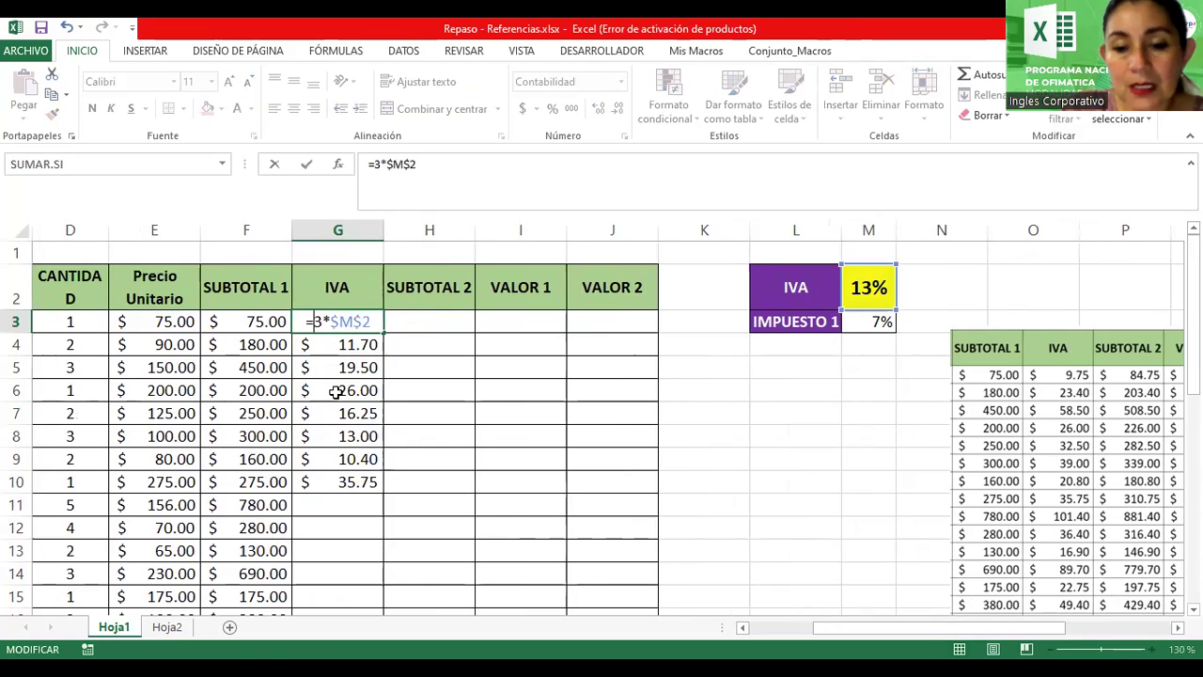
type("F")
key("Return")
left_click(321, 319)
left_click_drag(383, 333, 401, 488)
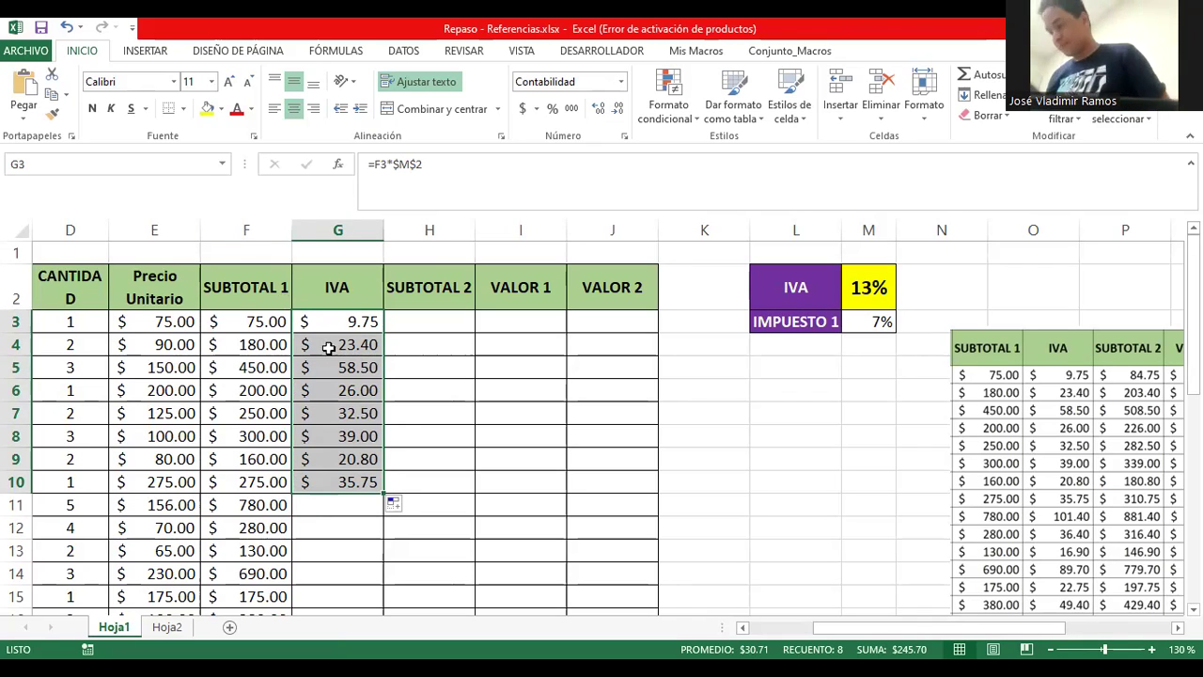
Extend the IVA formula from G3 down to G17 and inspect G3's references
left_click(347, 414)
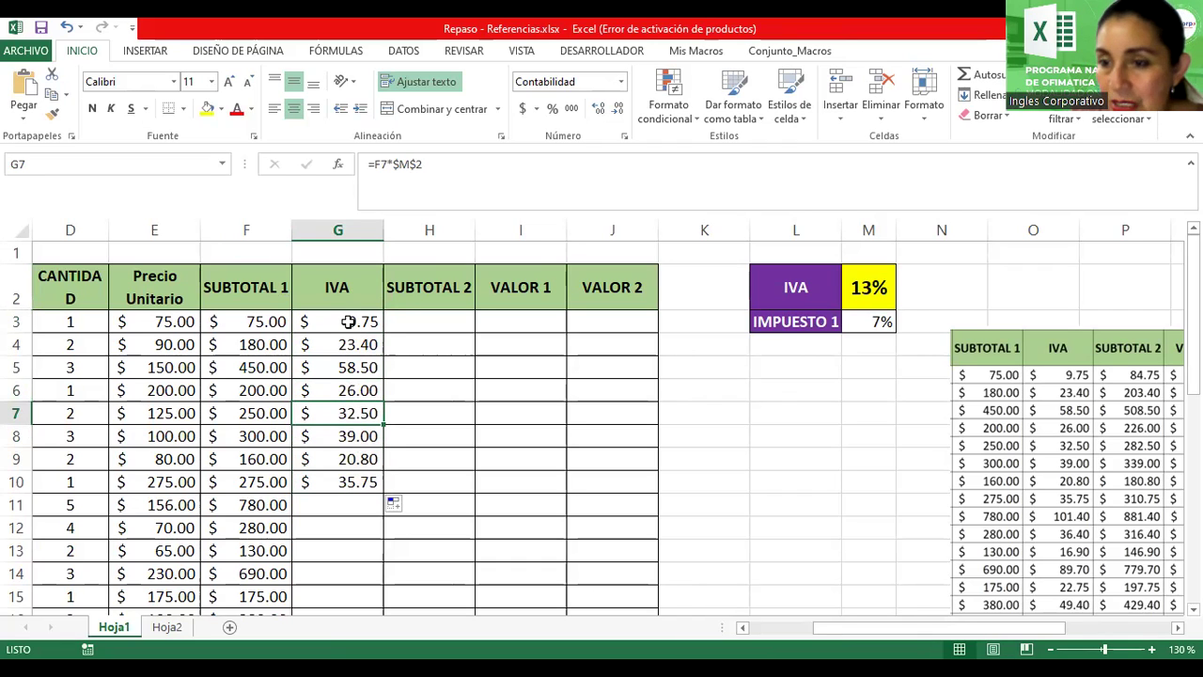
left_click_drag(1056, 419, 847, 436)
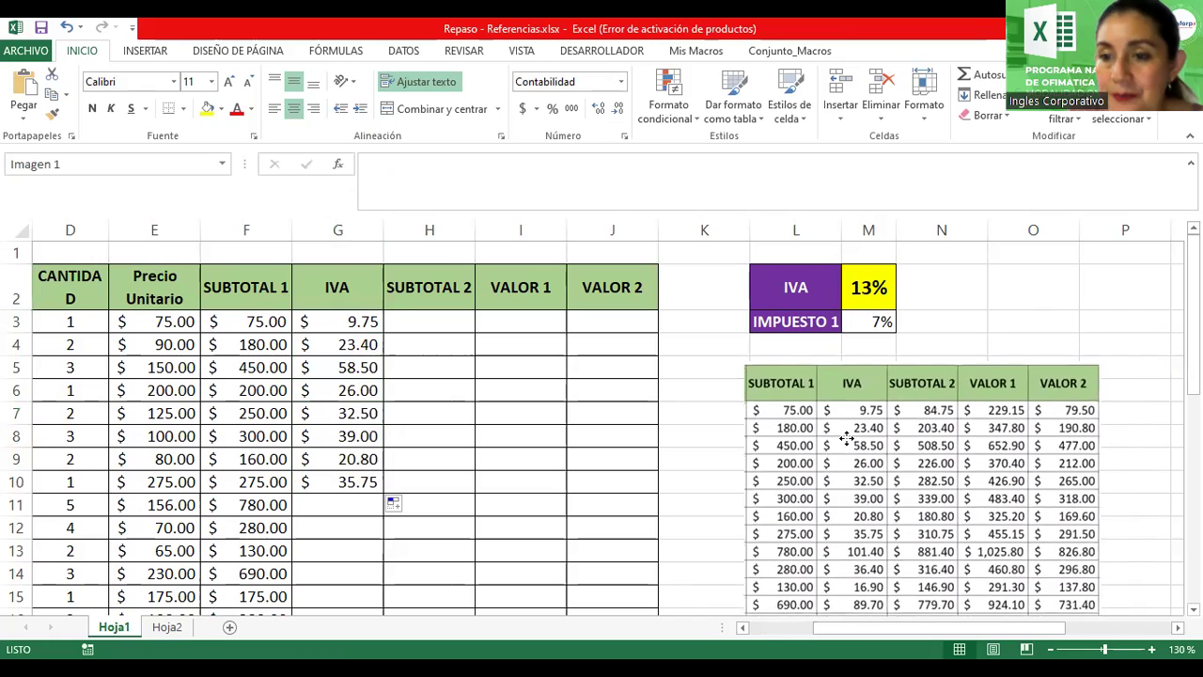
left_click(354, 320)
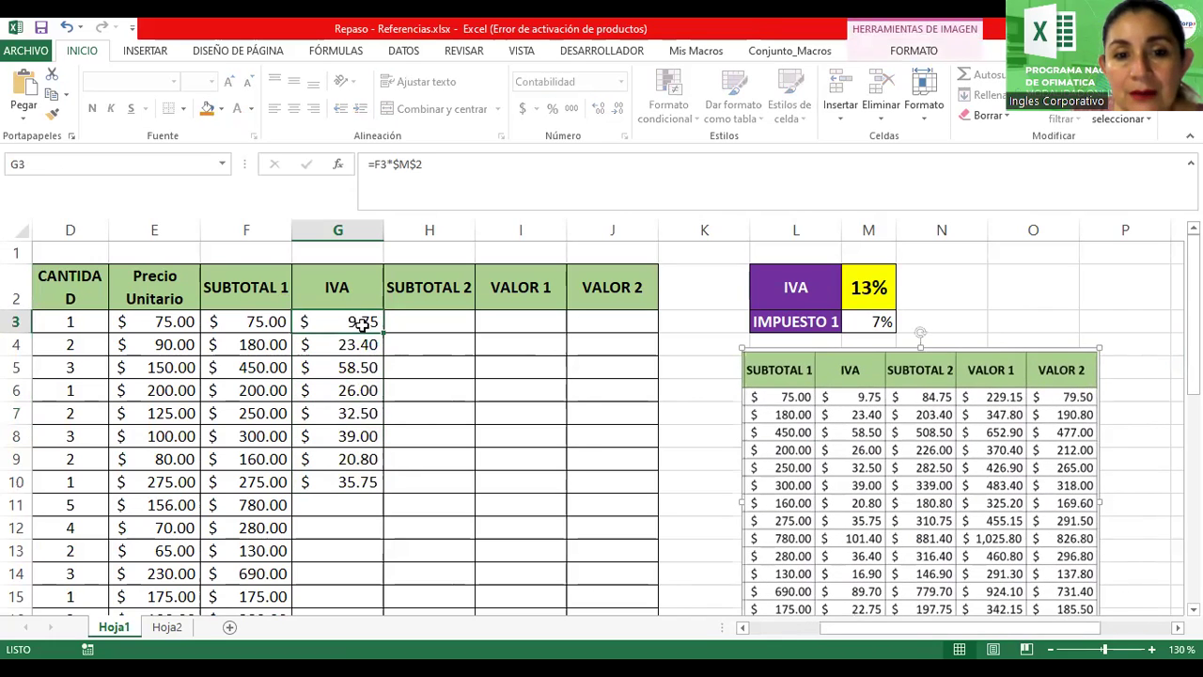
left_click_drag(381, 324, 379, 607)
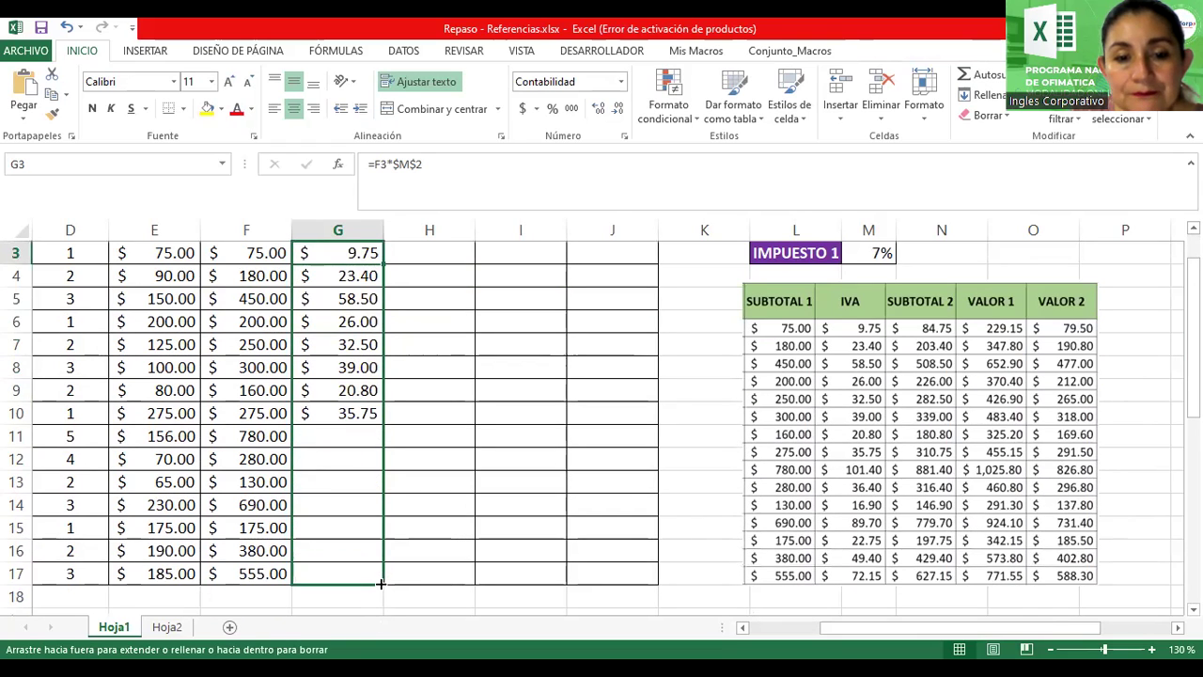
left_click_drag(378, 615, 384, 583)
double_click(365, 264)
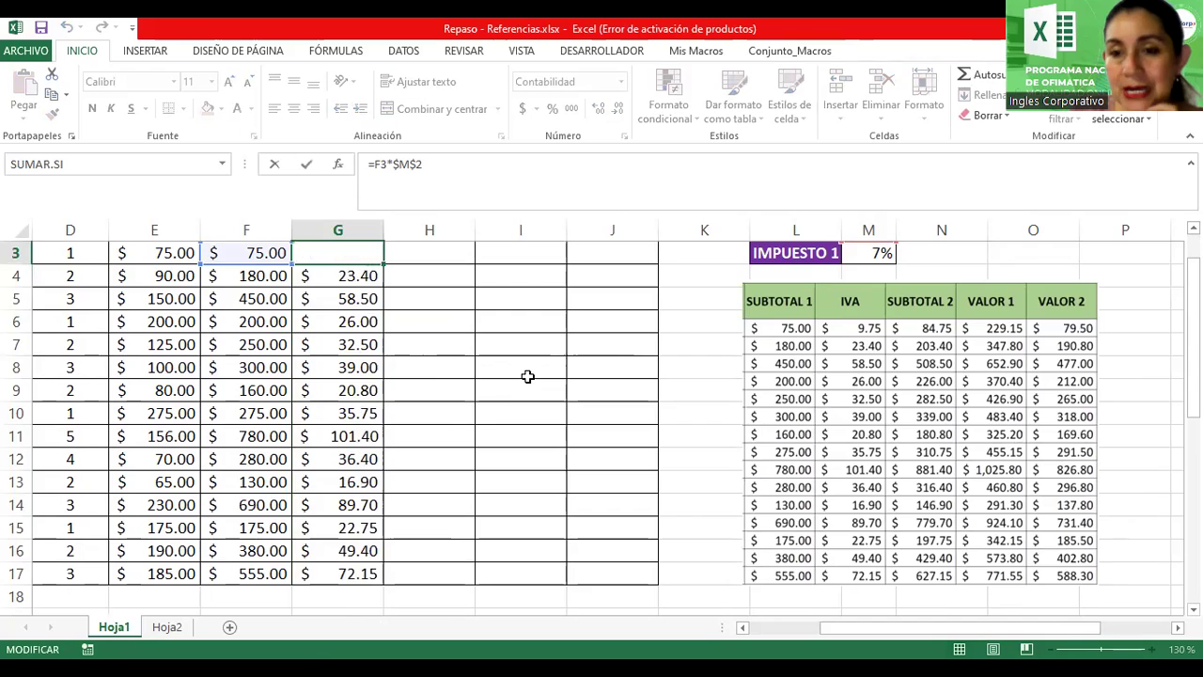
scroll(527, 376, "up", 1)
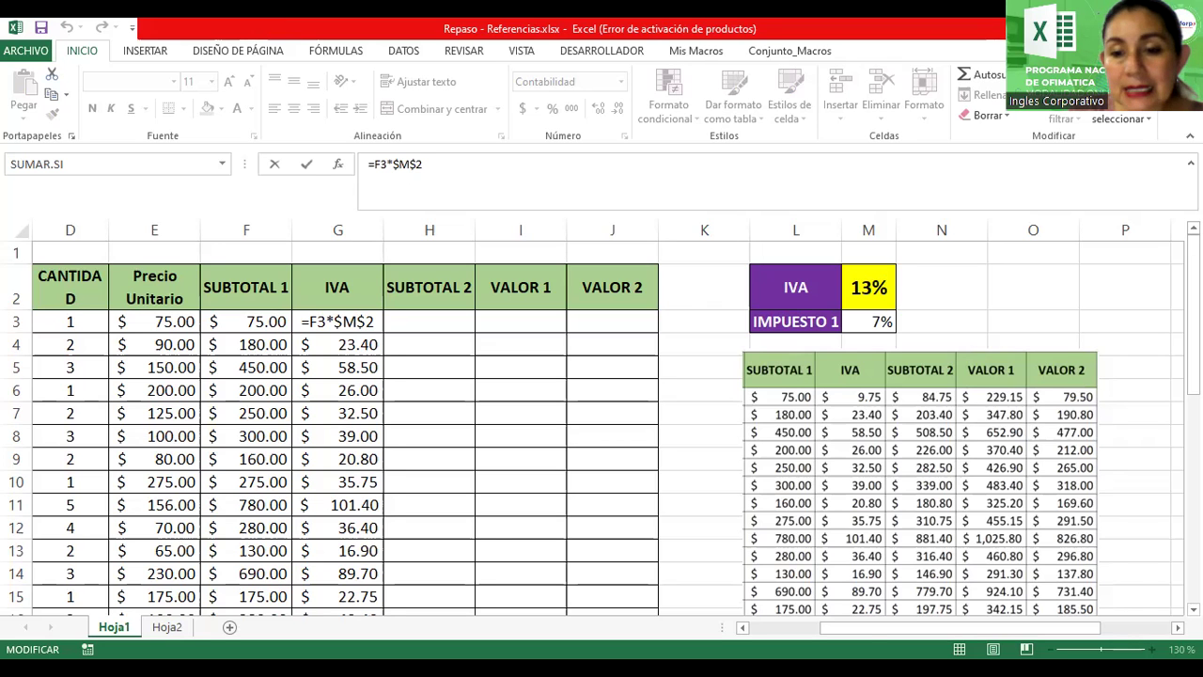
Commit the G3 IVA formula and review the filled IVA column, $9.75 to $72.15
left_click_drag(958, 628, 884, 628)
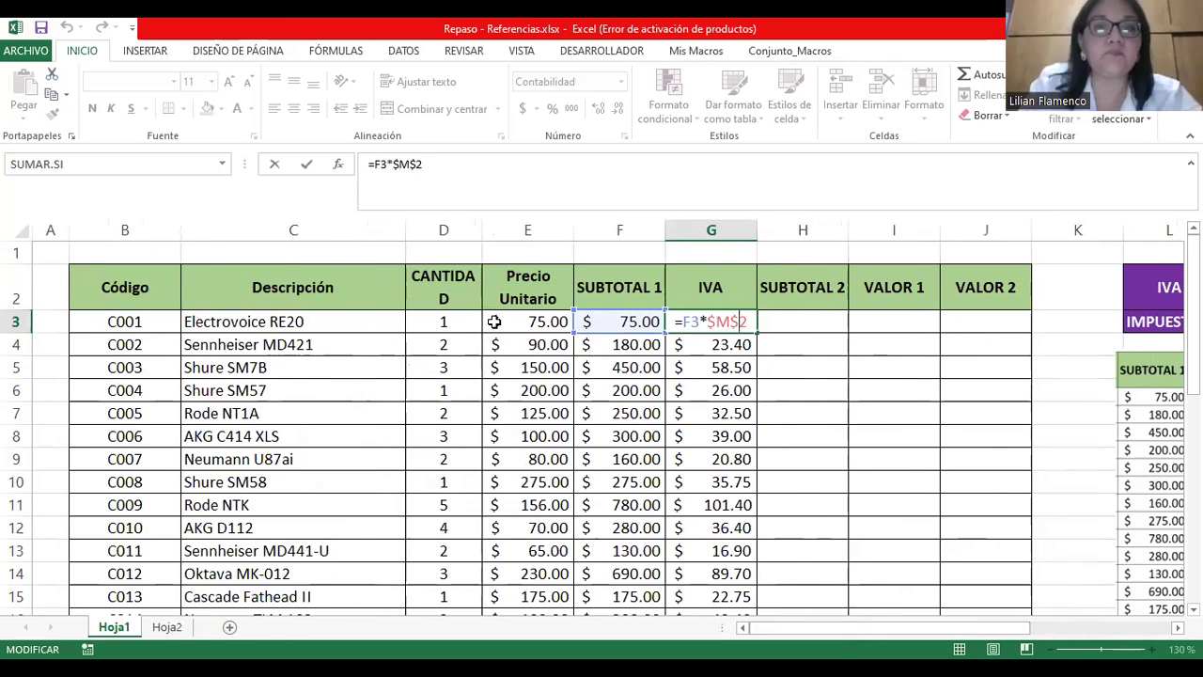
key("Return")
scroll(494, 322, "down", 3)
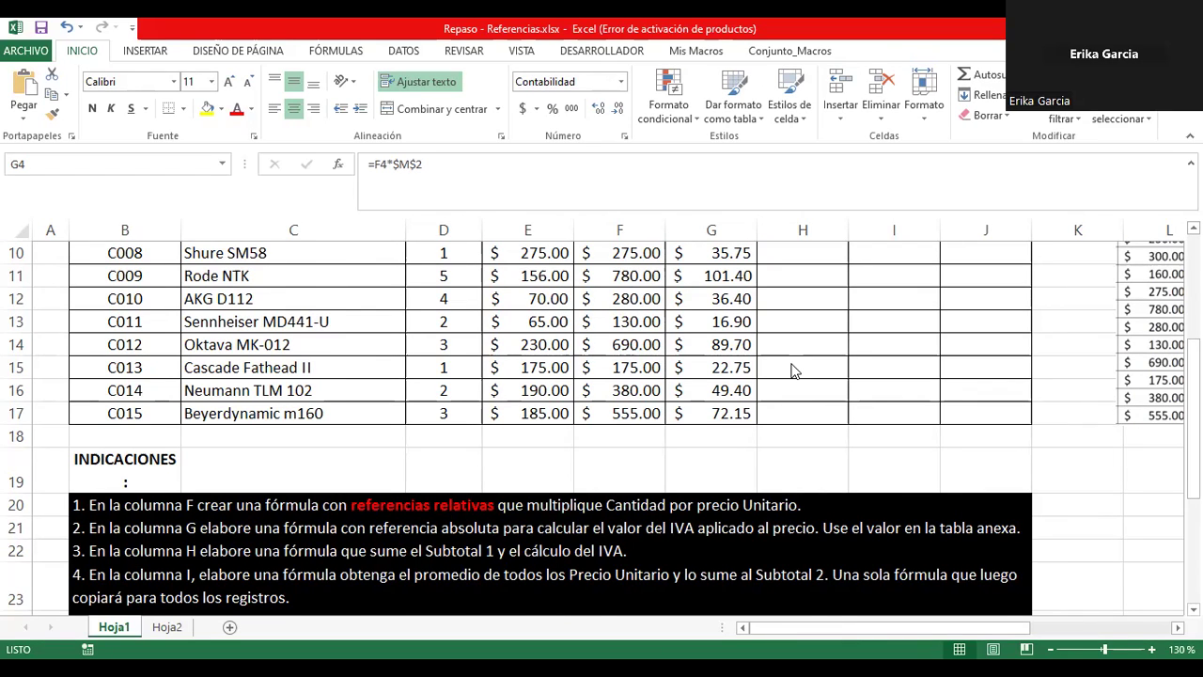
scroll(833, 394, "up", 2)
scroll(833, 393, "up", 1)
scroll(833, 393, "down", 2)
scroll(834, 394, "down", 1)
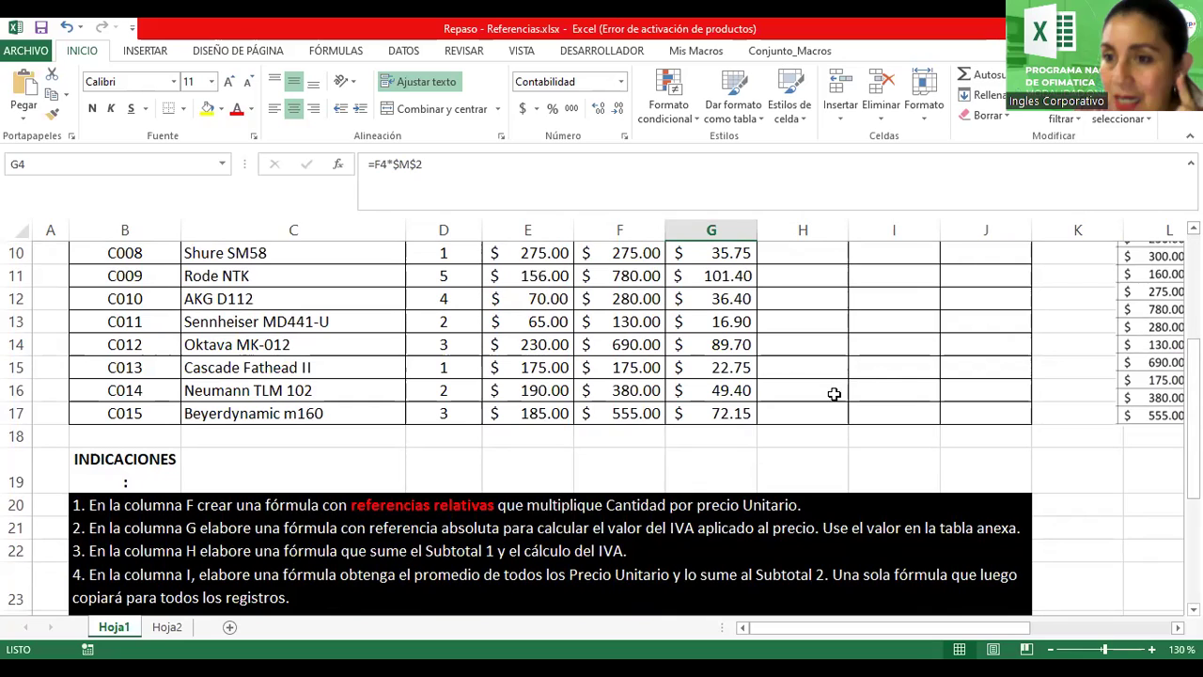
scroll(833, 394, "up", 3)
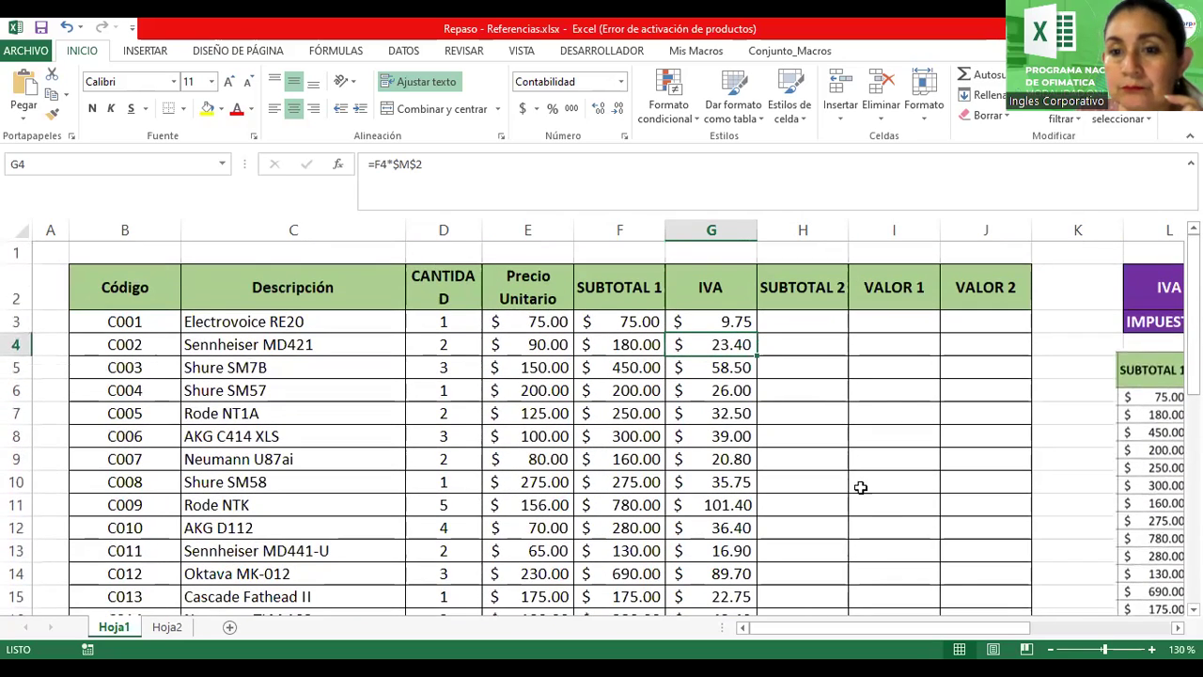
Enter =F3+G3 in H3 for SUBTOTAL 2
left_click(606, 321)
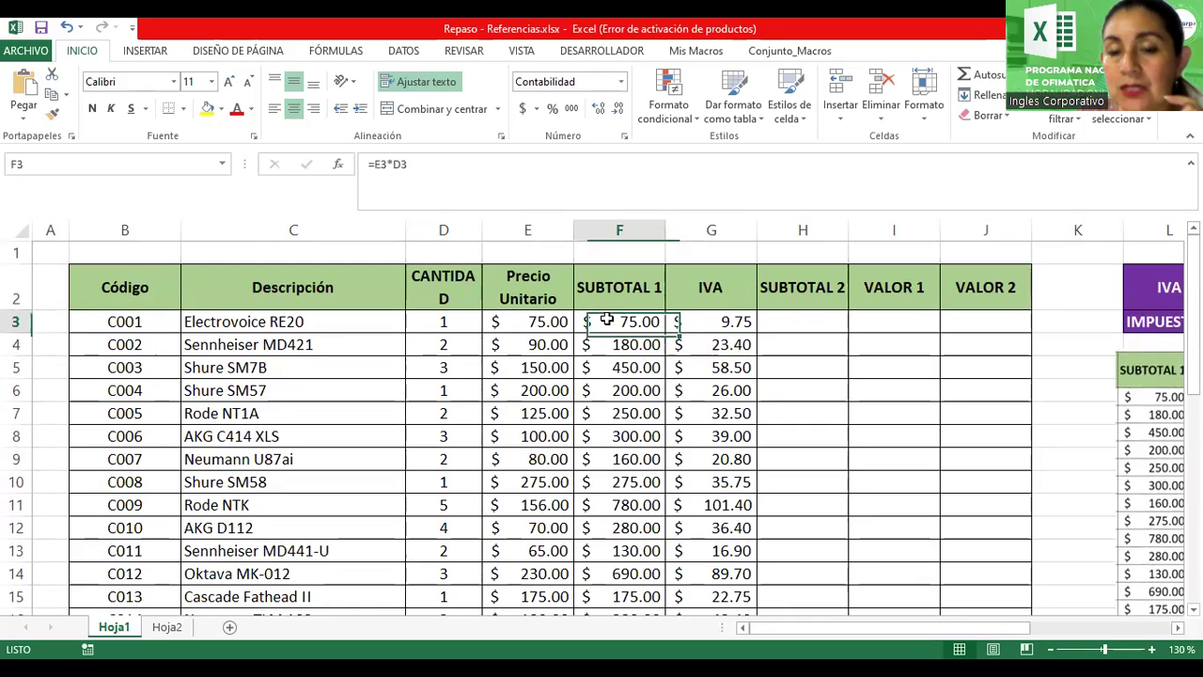
left_click(698, 321)
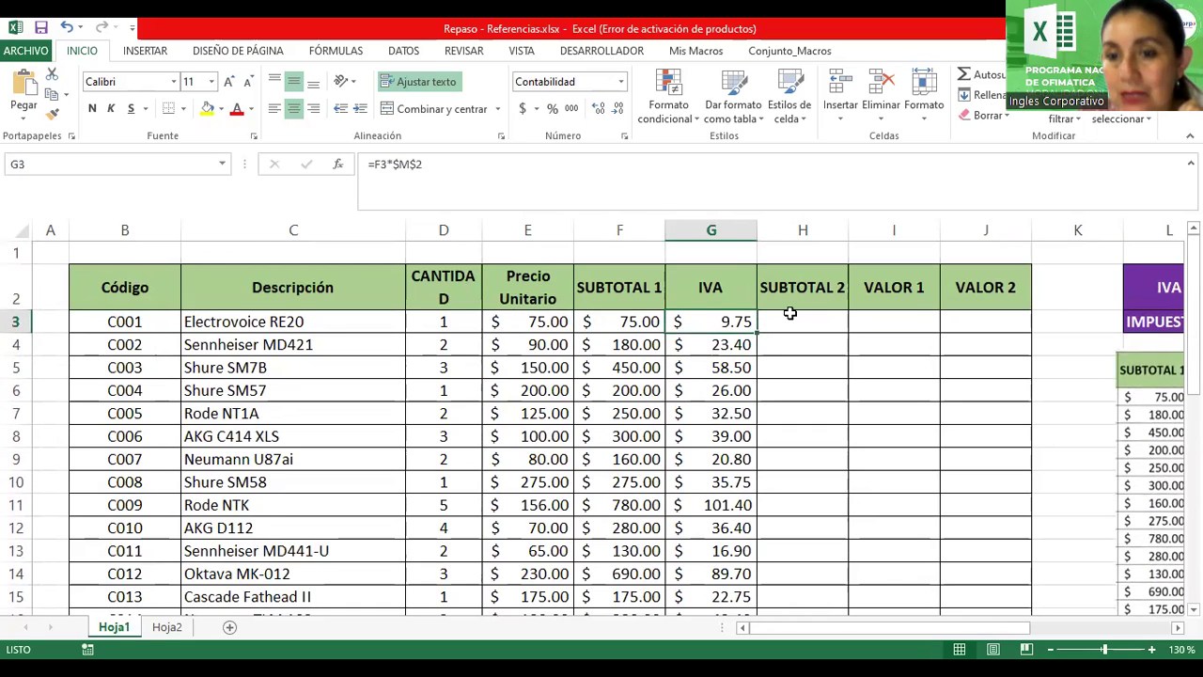
left_click(794, 319)
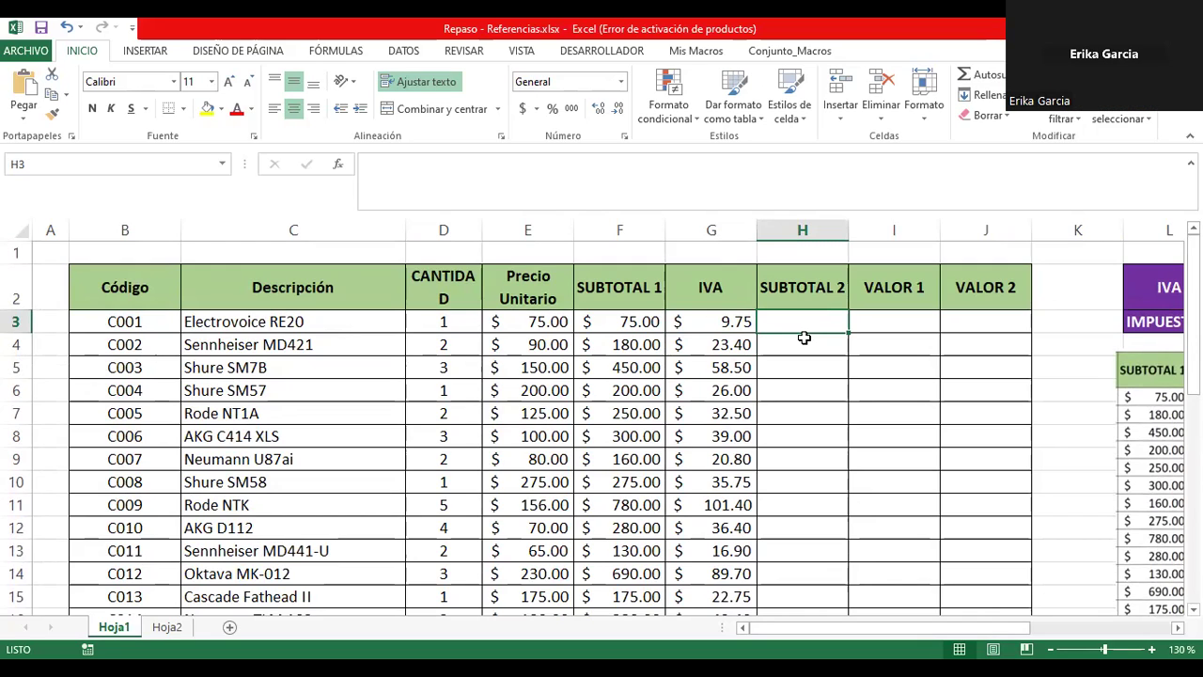
type("=")
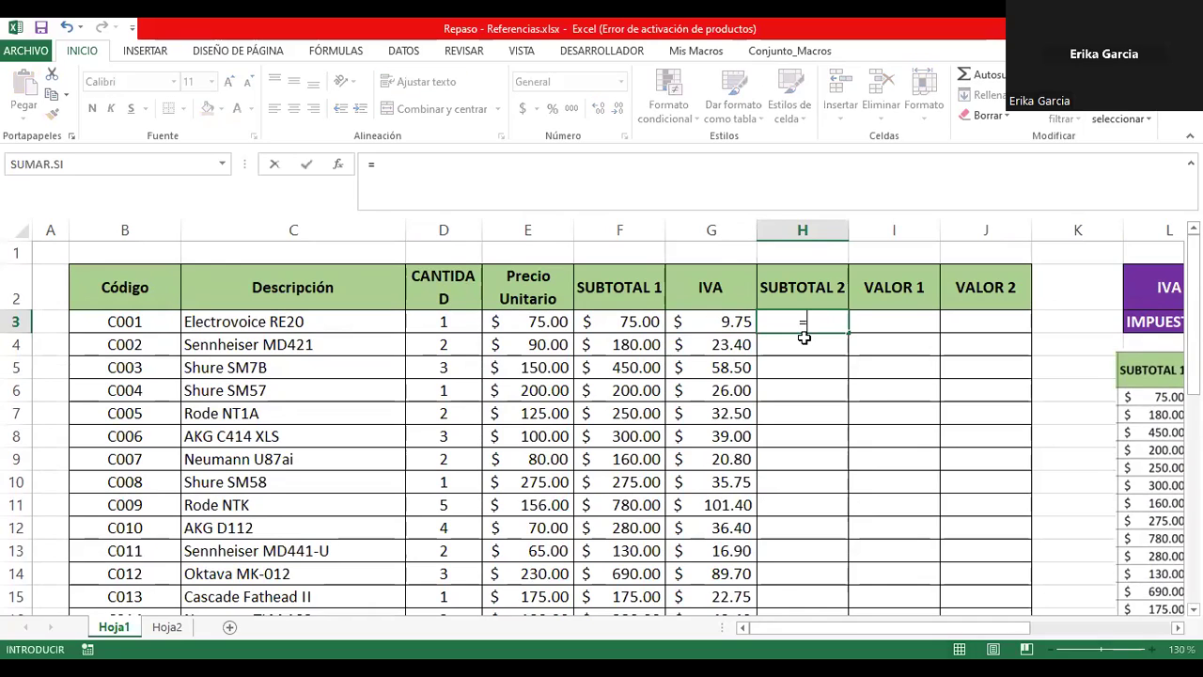
left_click(612, 322)
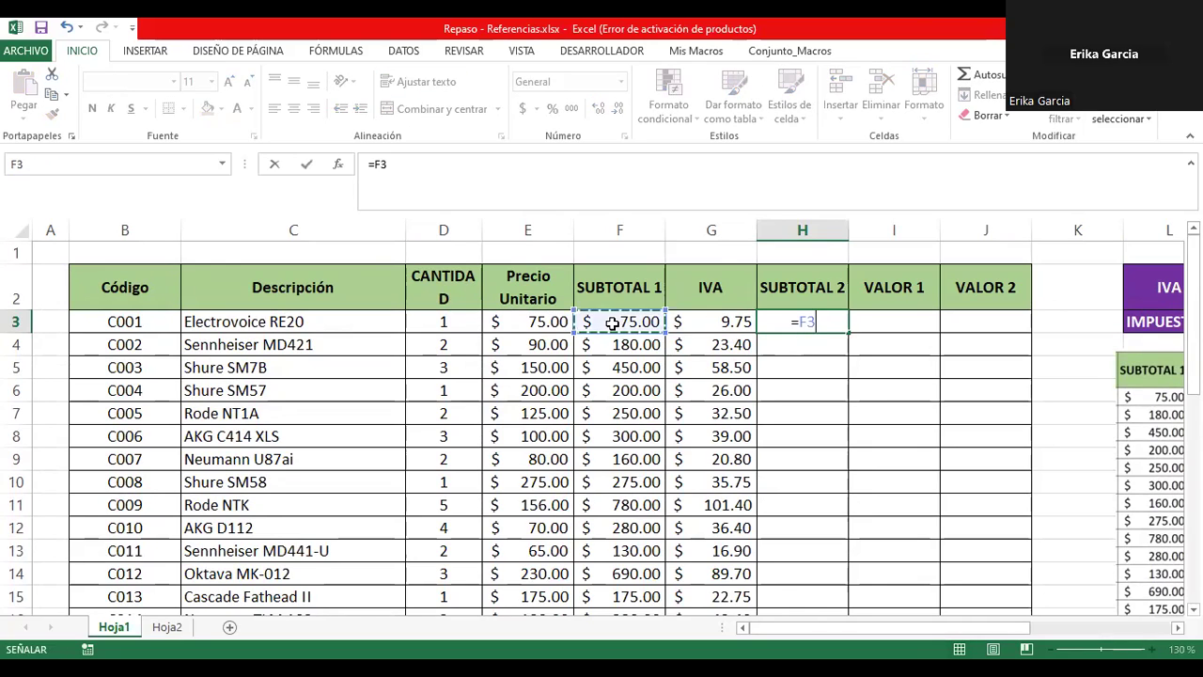
type("*")
key("BackSpace")
type("+")
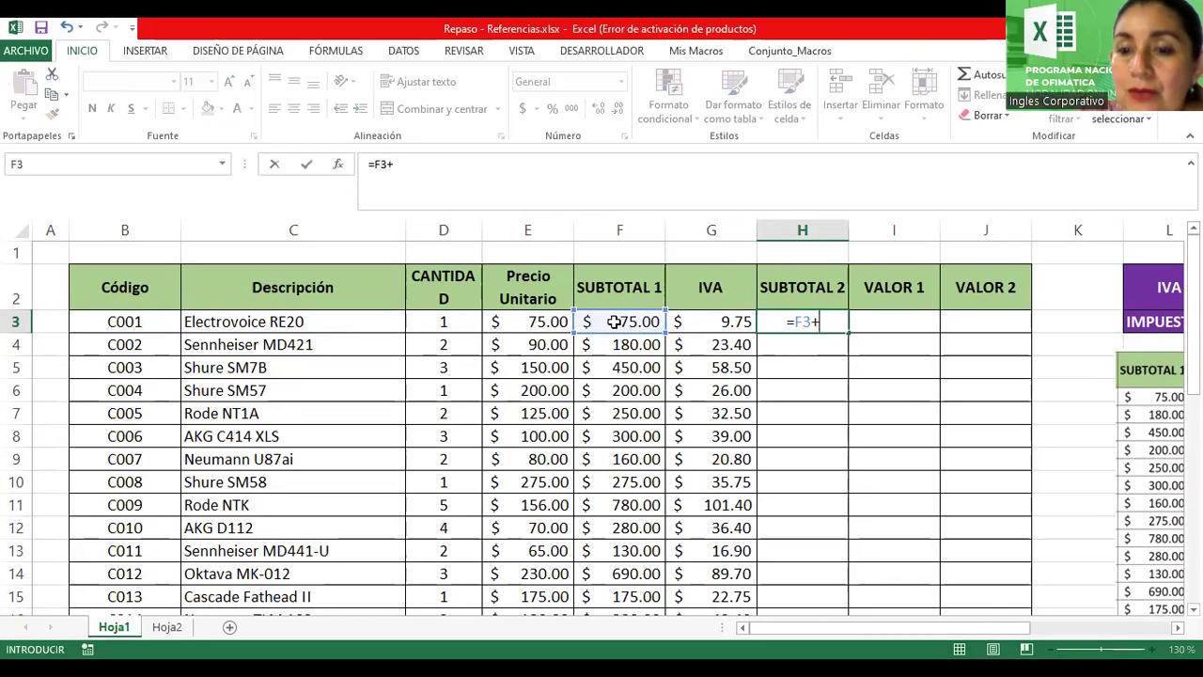
left_click(724, 323)
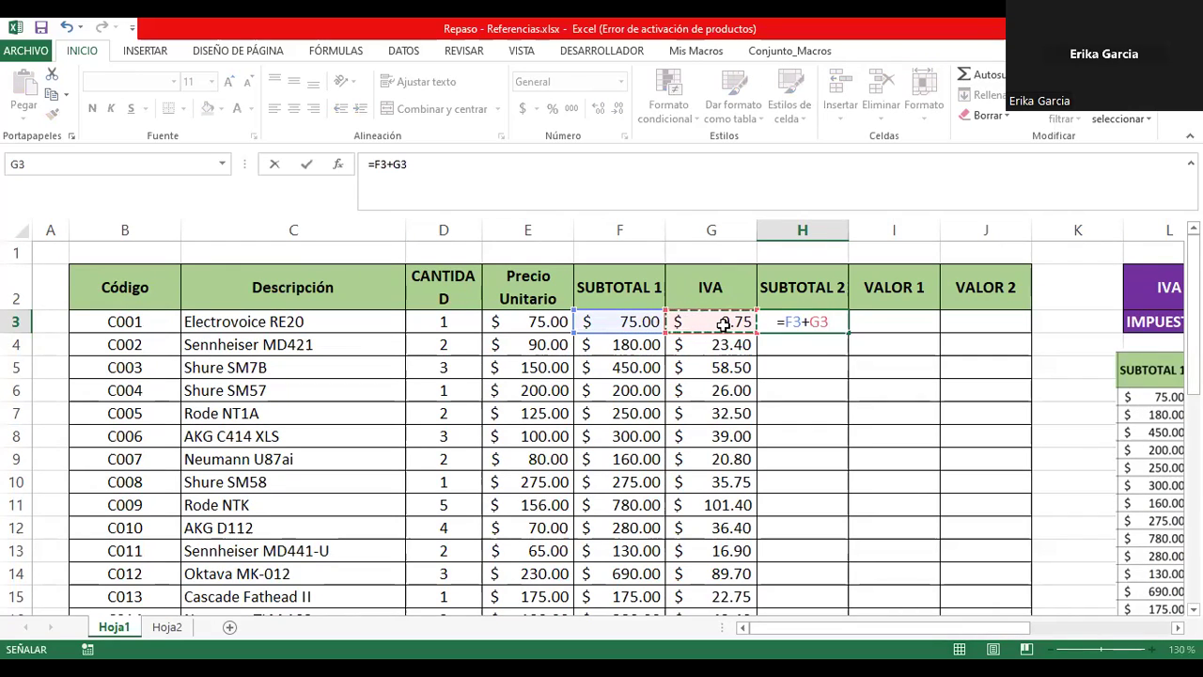
key("Return")
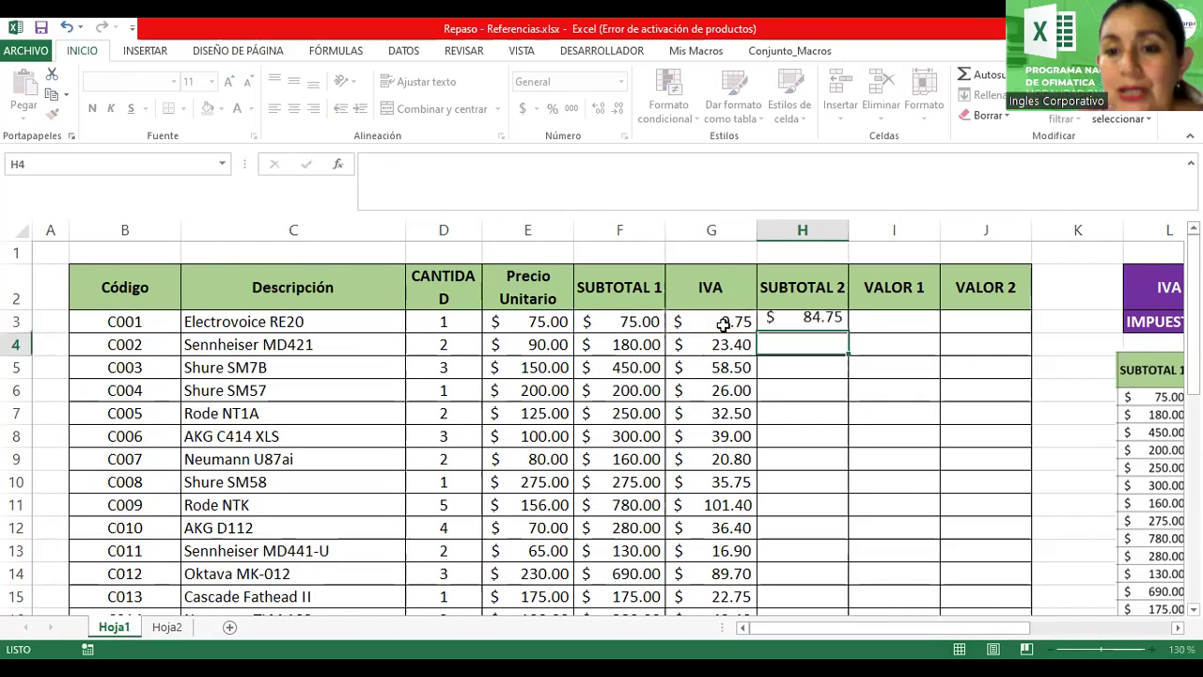
Fill the H3 formula down to H17
left_click(780, 321)
left_click_drag(848, 333, 861, 583)
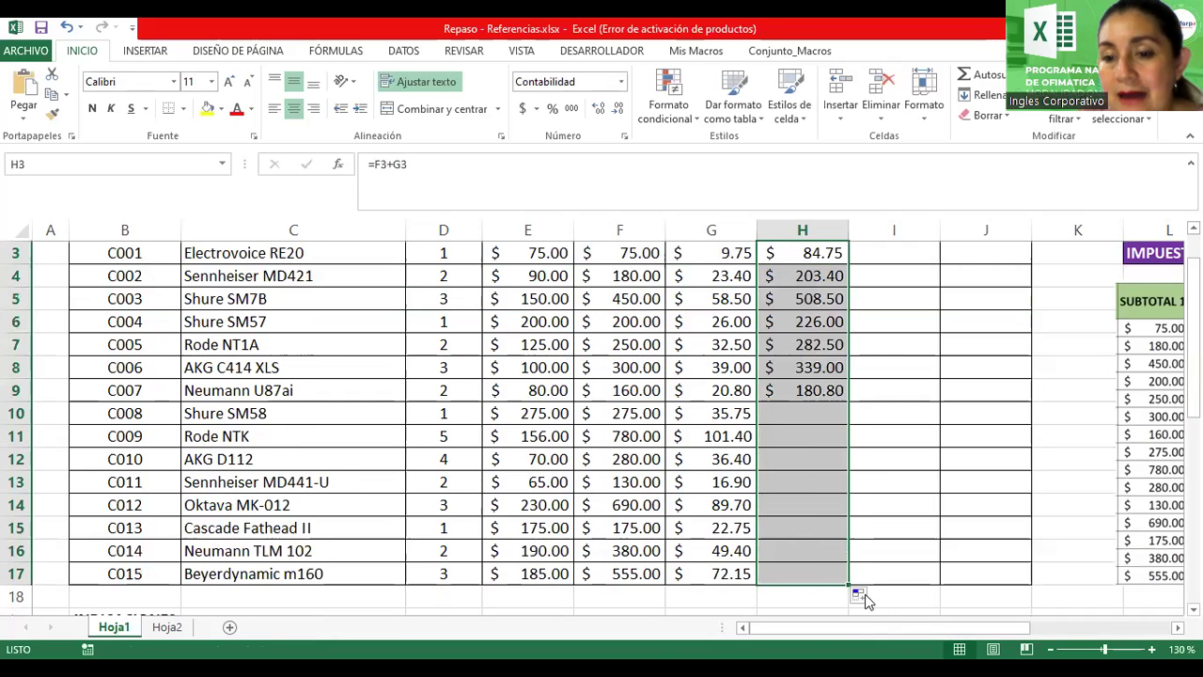
left_click_drag(880, 628, 997, 637)
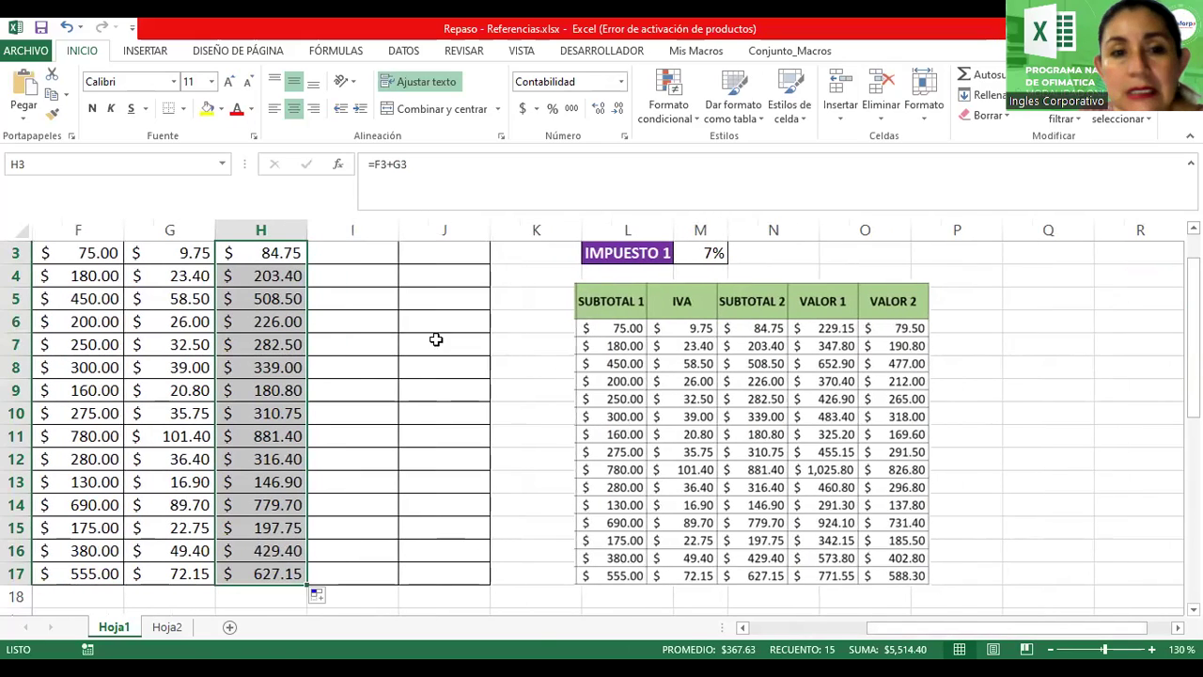
left_click_drag(909, 629, 808, 630)
Select I3 for VALOR 1 and read instruction 4 in the INDICACIONES below the table
scroll(795, 389, "up", 1)
left_click(838, 322)
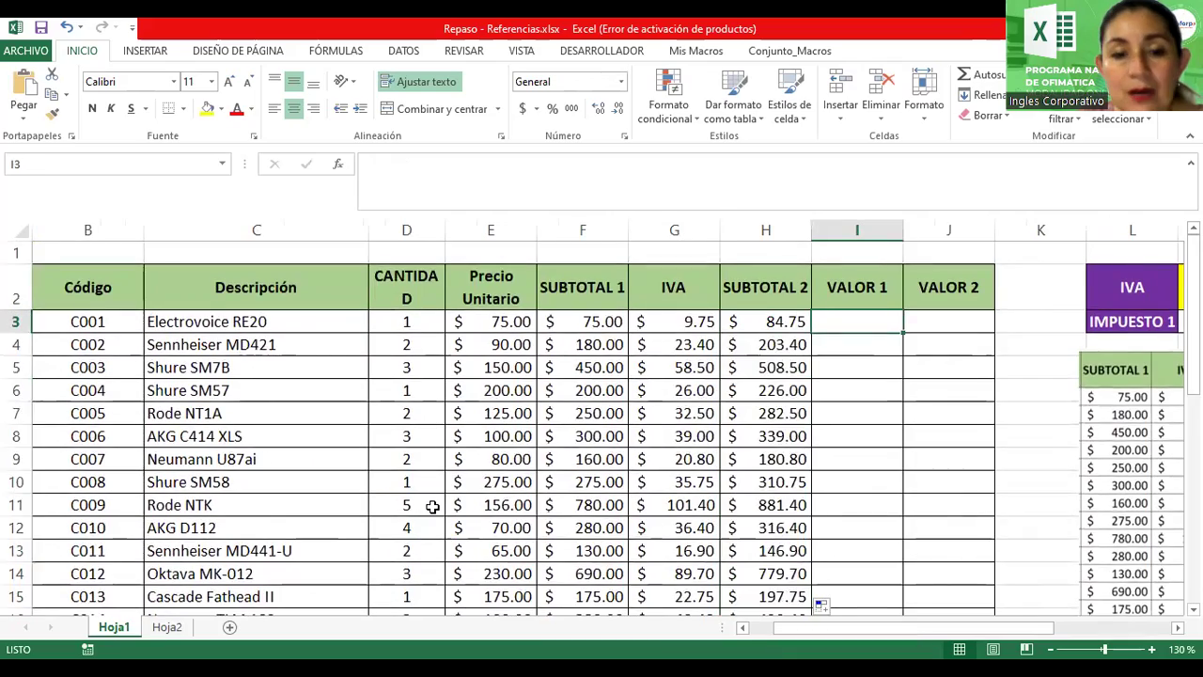
scroll(431, 507, "down", 1)
scroll(431, 507, "down", 2)
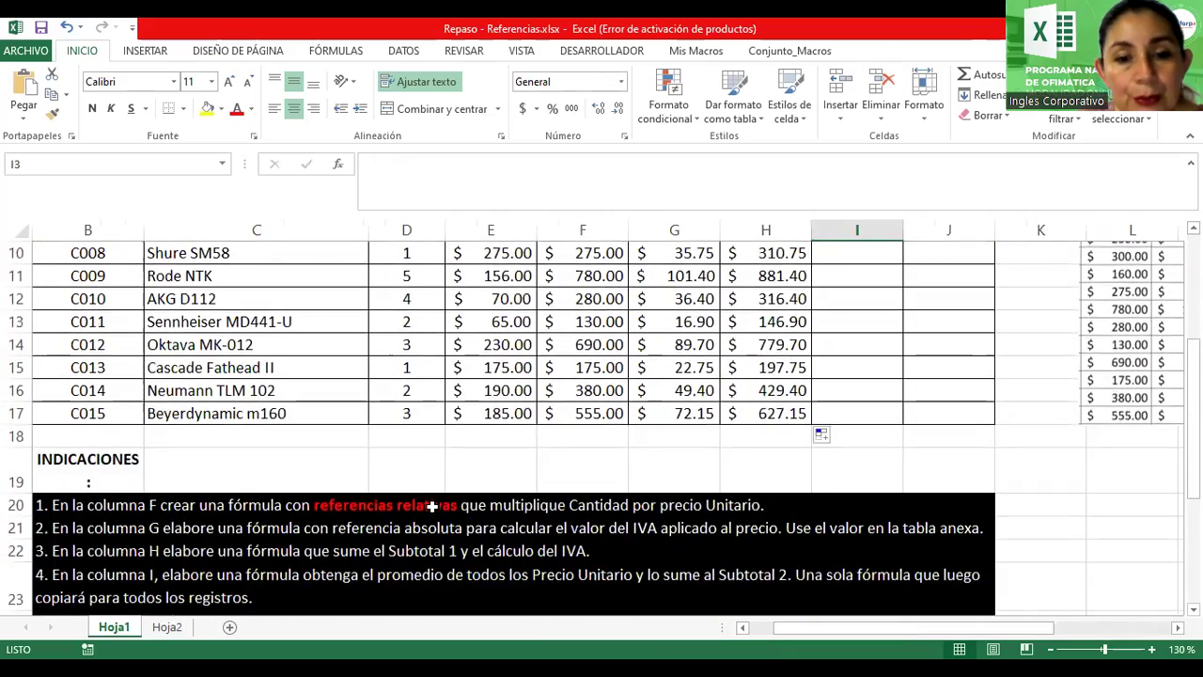
scroll(432, 507, "down", 1)
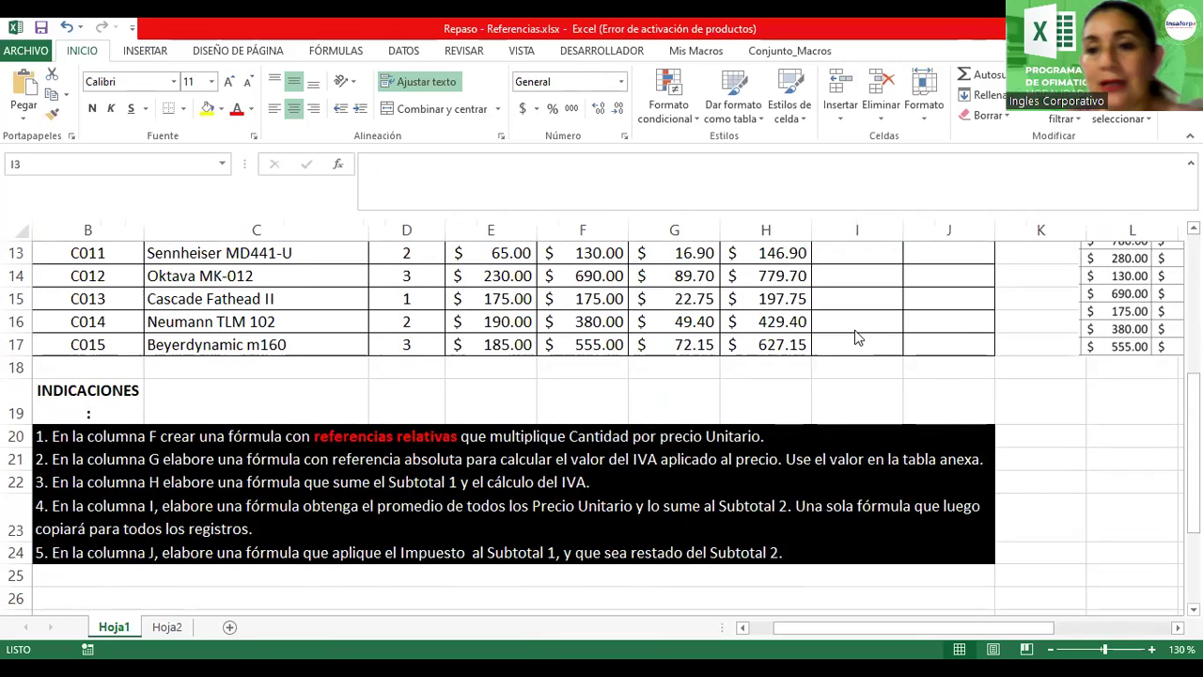
scroll(857, 336, "up", 3)
scroll(855, 330, "down", 3)
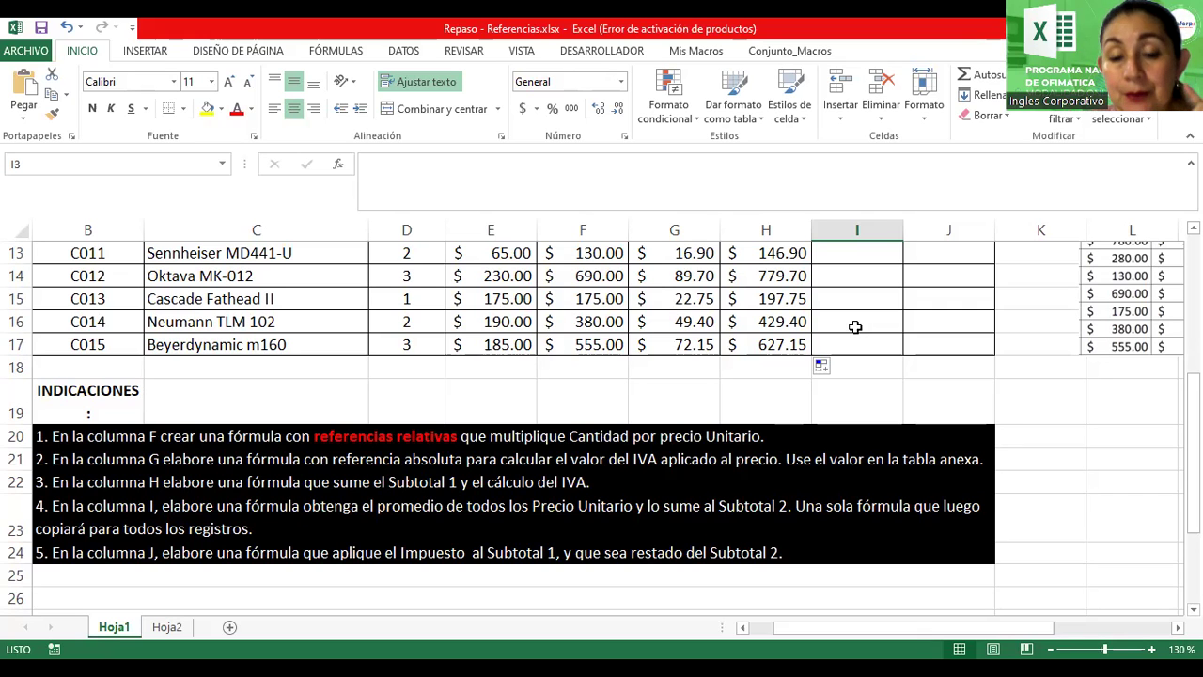
scroll(855, 326, "up", 2)
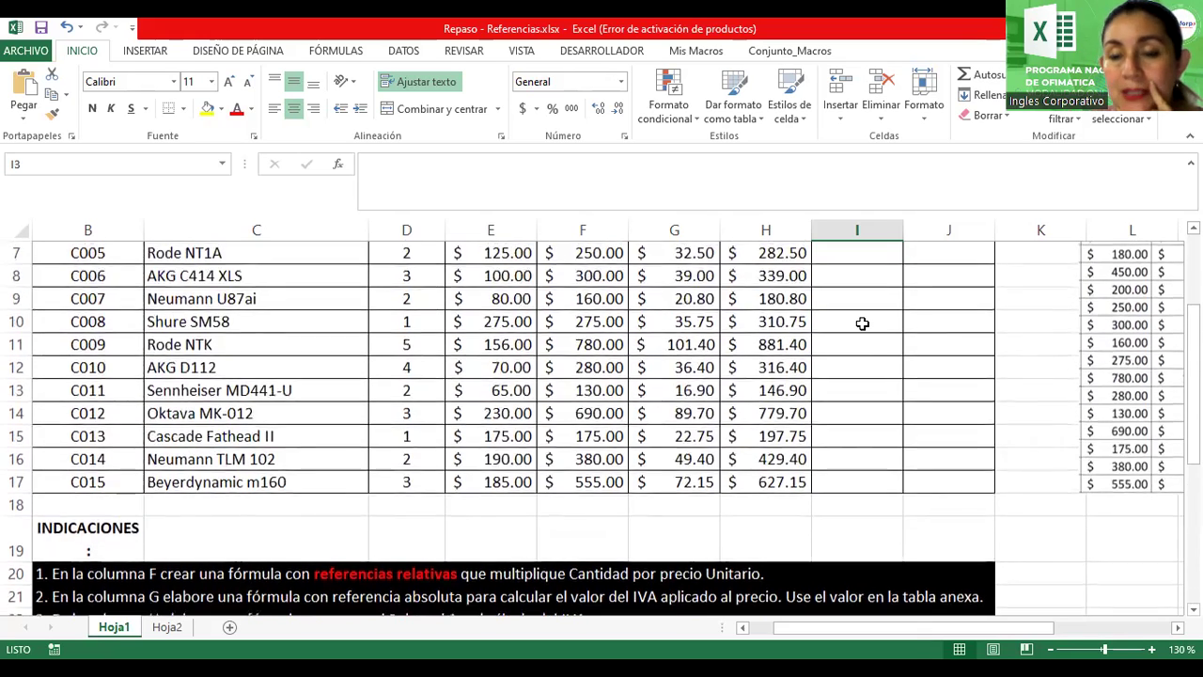
scroll(857, 325, "up", 2)
scroll(858, 324, "down", 2)
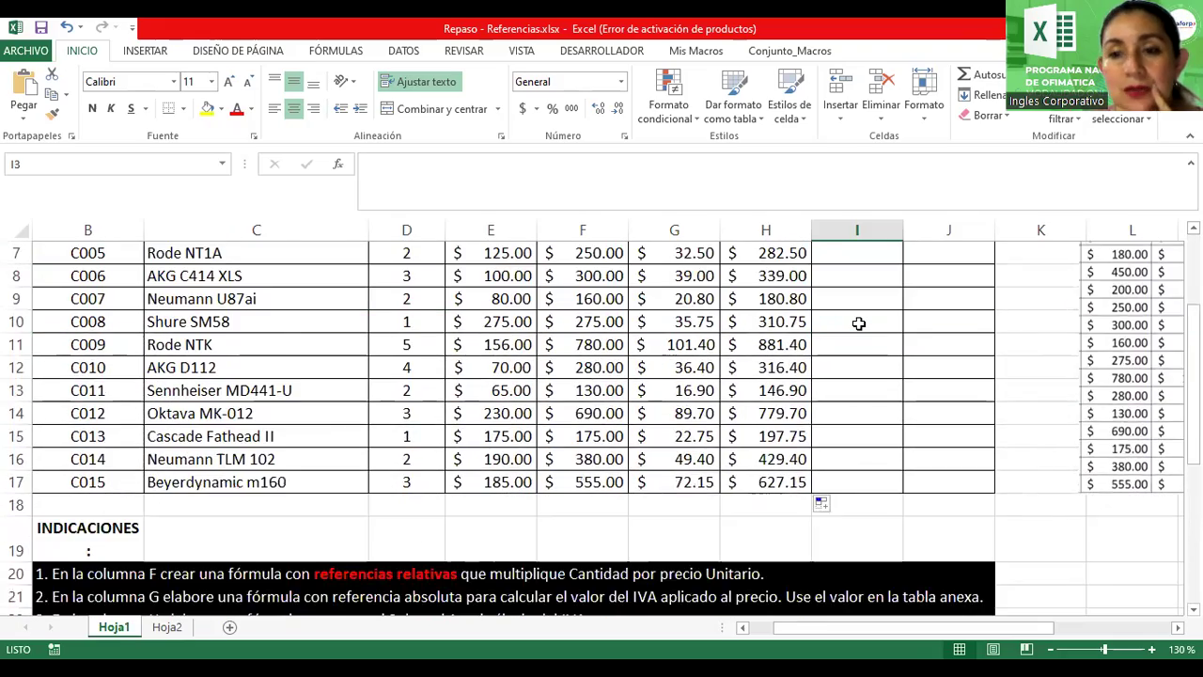
scroll(858, 324, "down", 2)
scroll(858, 323, "up", 3)
scroll(858, 324, "up", 1)
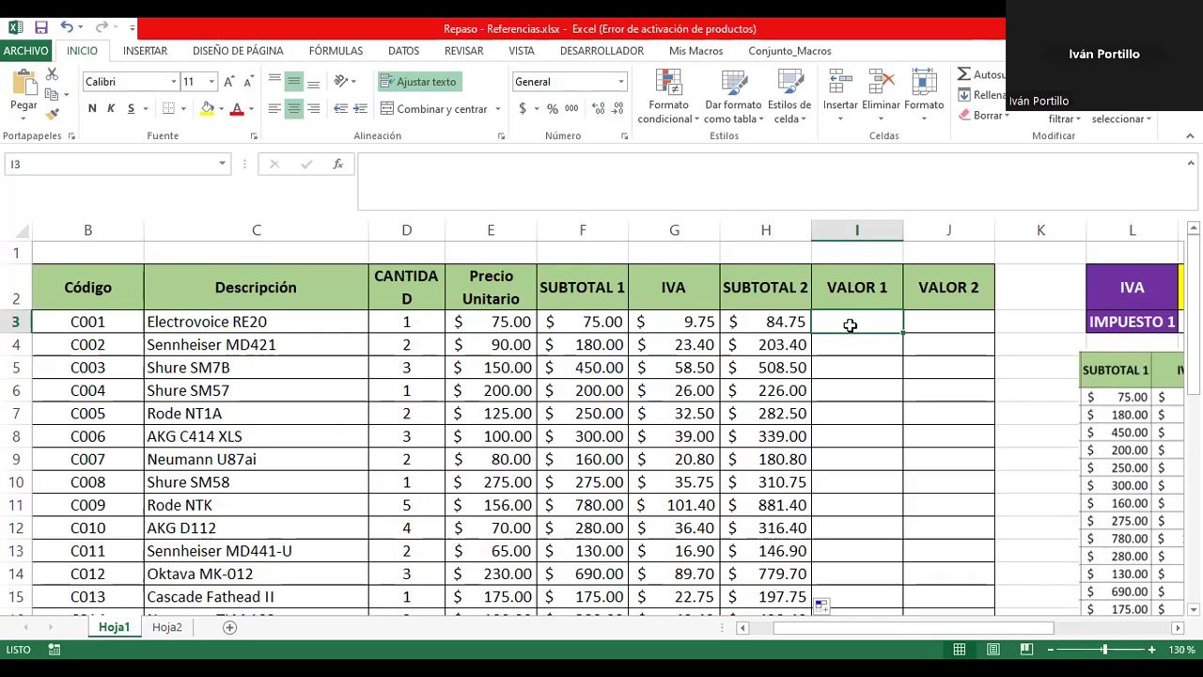
Start the VALOR 1 formula in I3 with =promedio(
type("=")
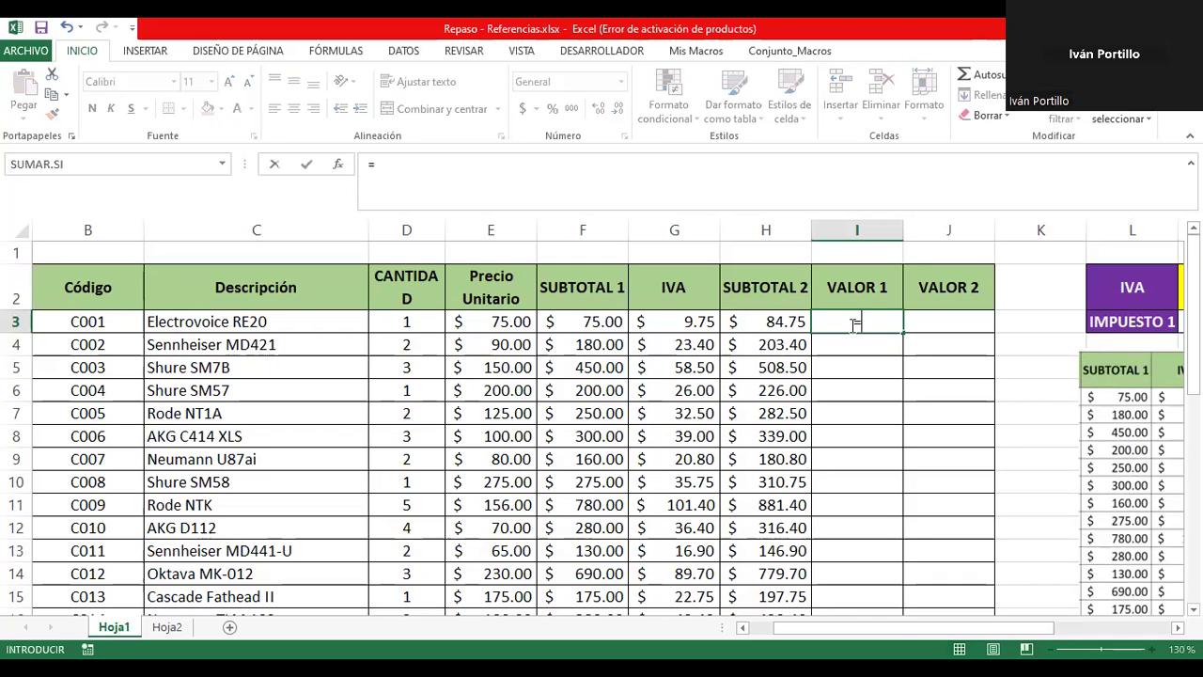
type("promedio")
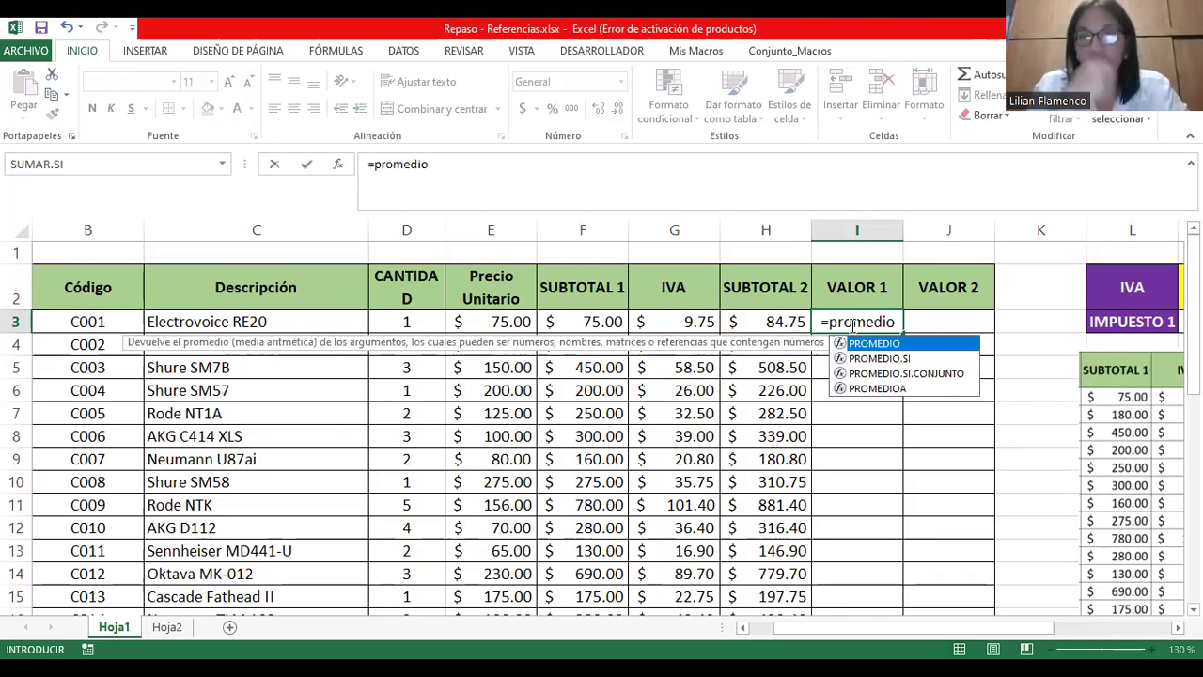
type("(")
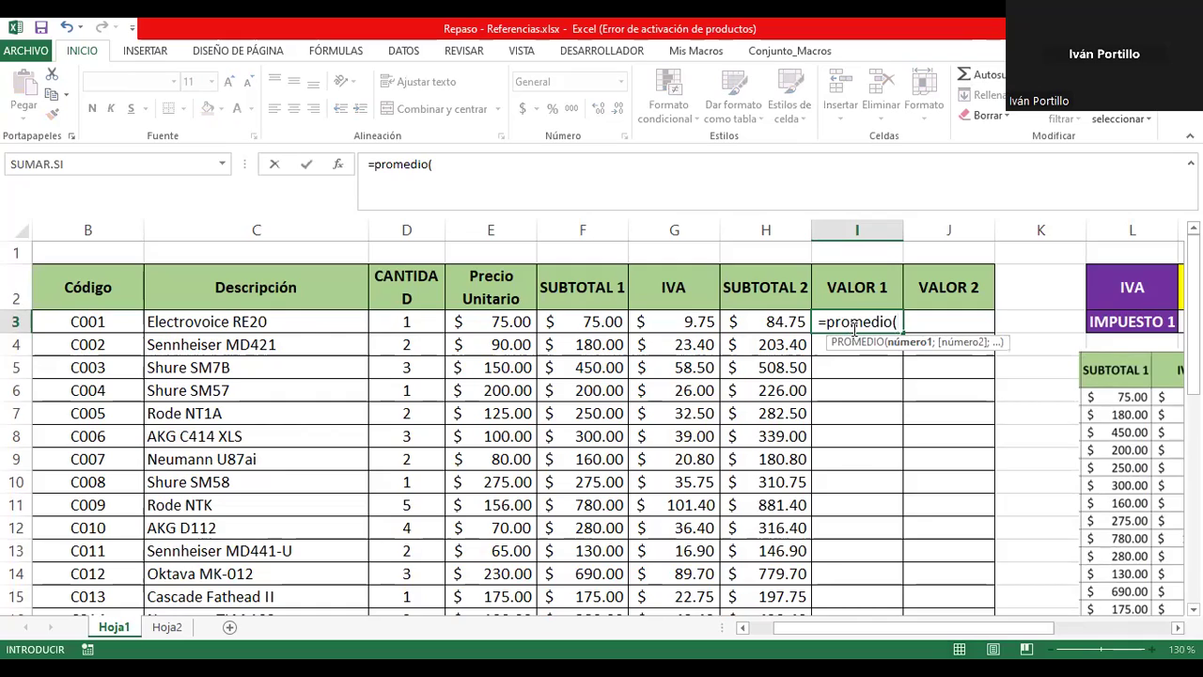
scroll(841, 429, "down", 1)
scroll(841, 430, "down", 1)
scroll(841, 429, "down", 1)
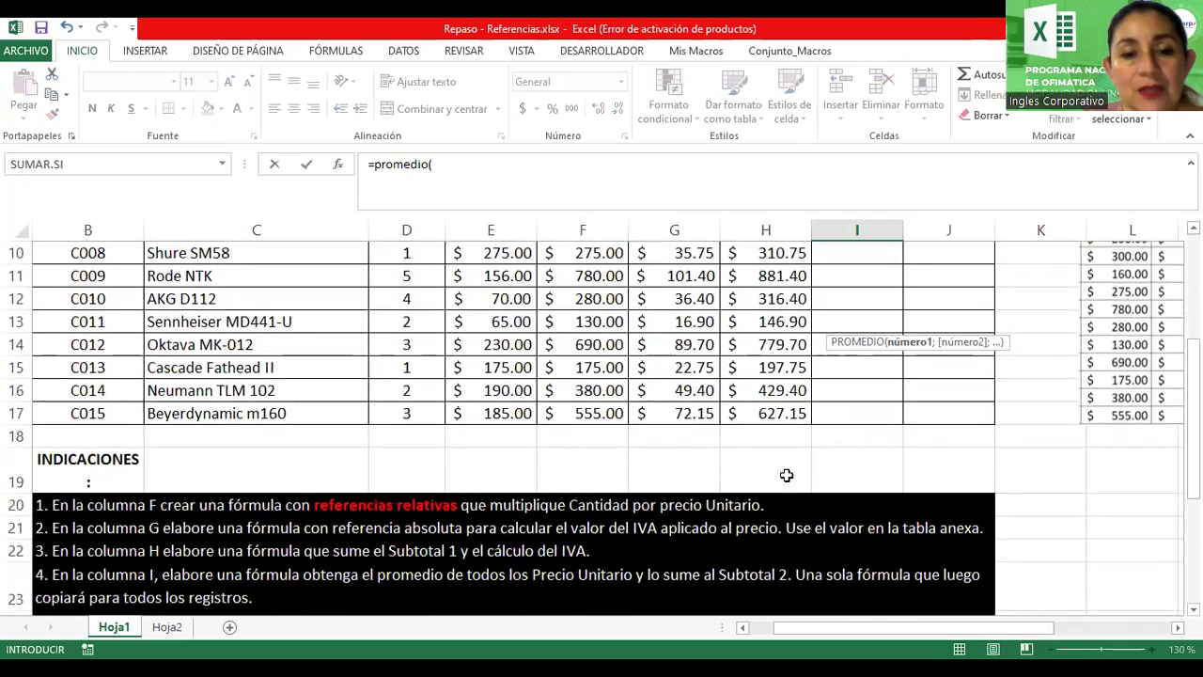
scroll(511, 570, "down", 1)
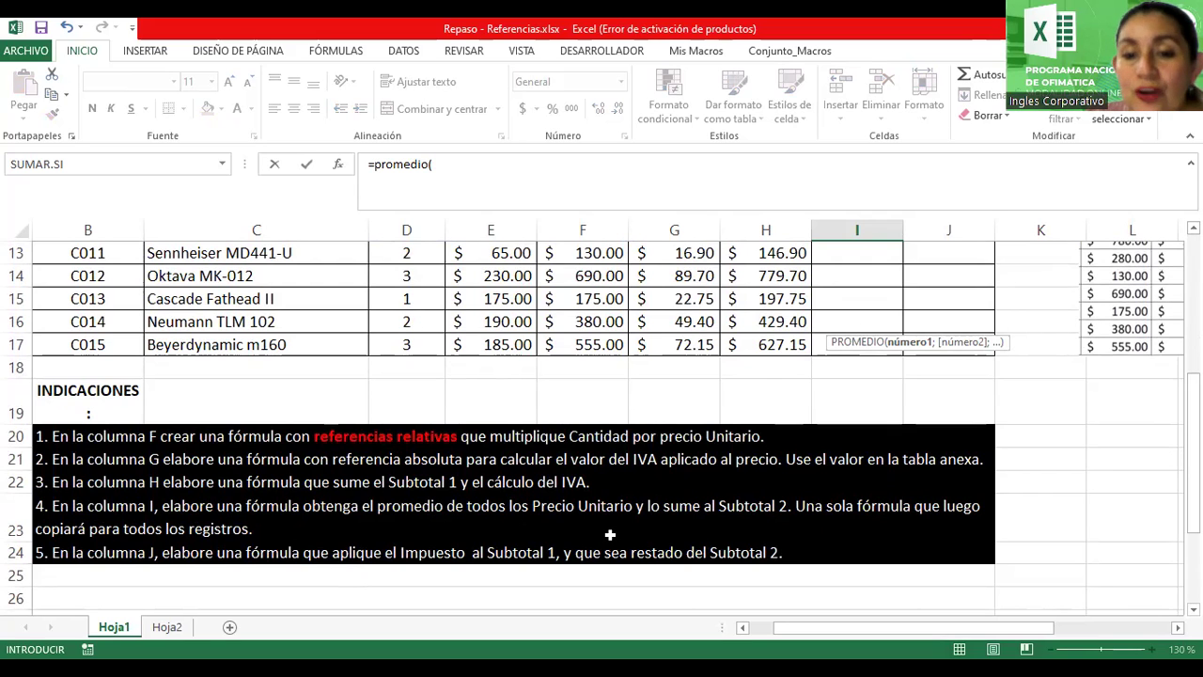
scroll(617, 462, "up", 2)
scroll(719, 443, "up", 2)
scroll(719, 444, "up", 1)
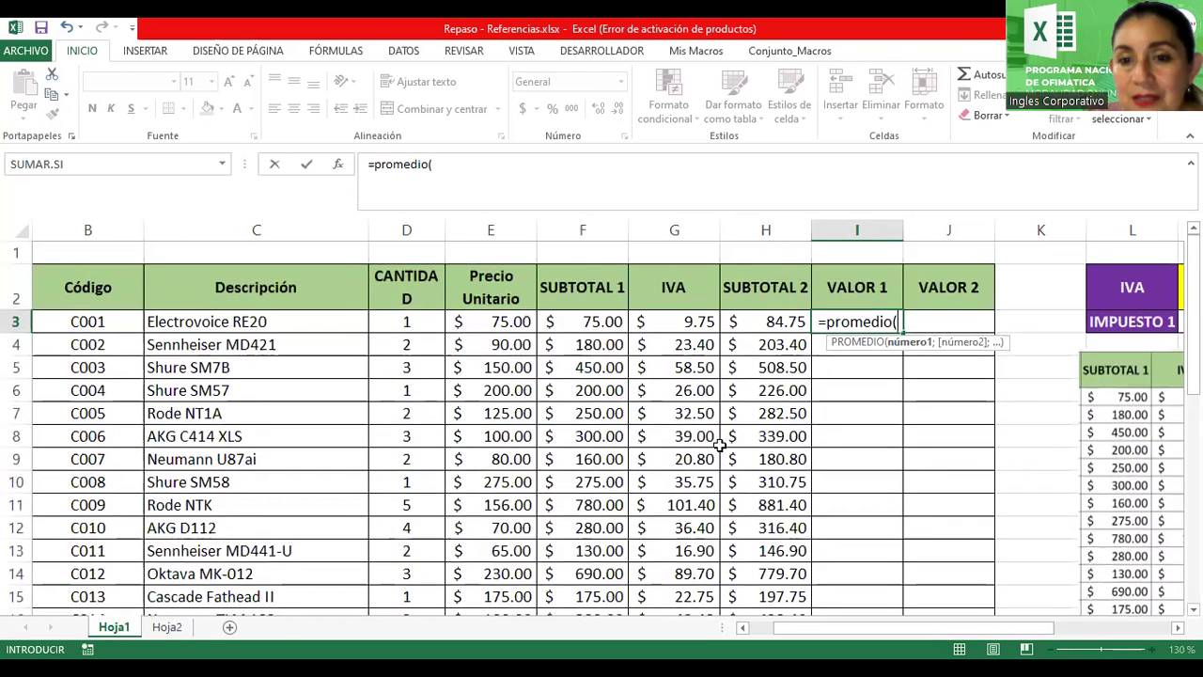
Add the Precio Unitario range E3:E17 as the average's argument
left_click_drag(476, 322, 502, 572)
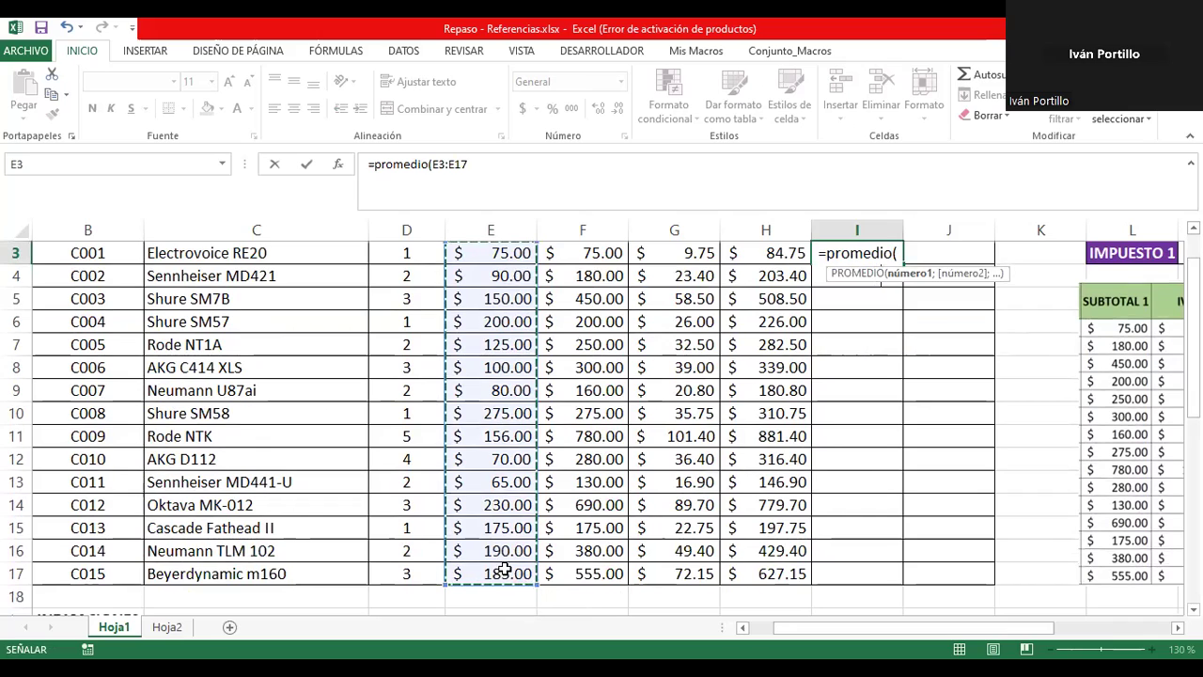
scroll(852, 466, "up", 1)
scroll(852, 466, "up", 1)
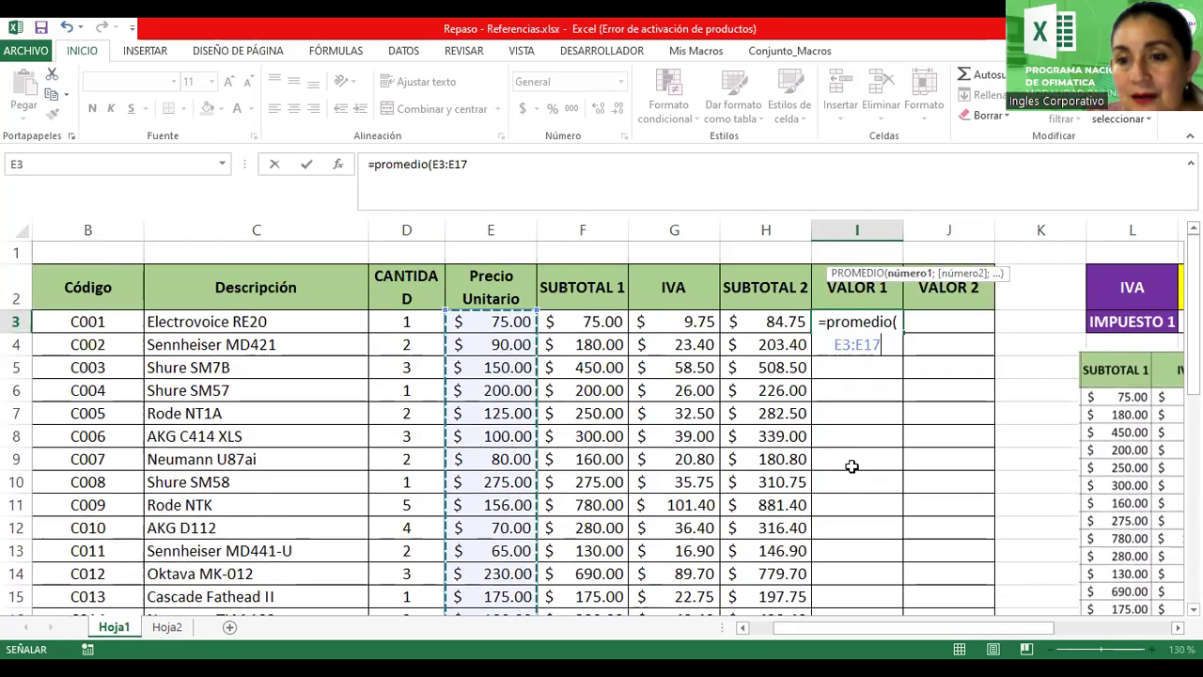
scroll(747, 462, "down", 2)
scroll(762, 461, "down", 2)
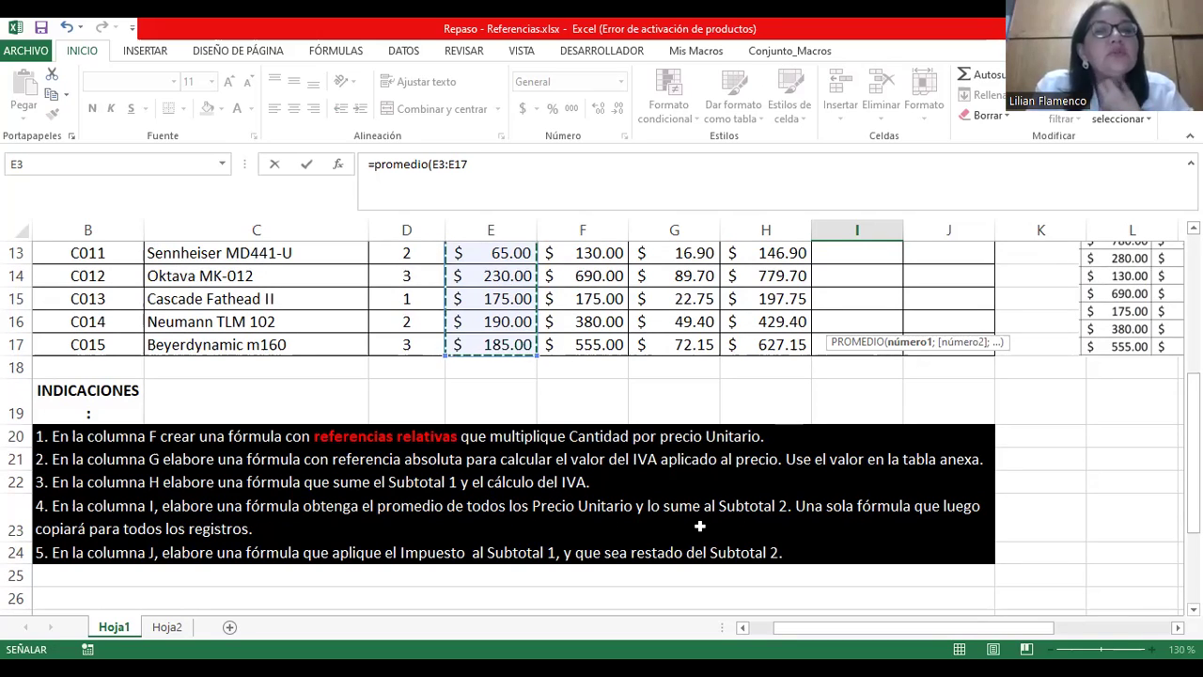
left_click_drag(788, 637, 836, 638)
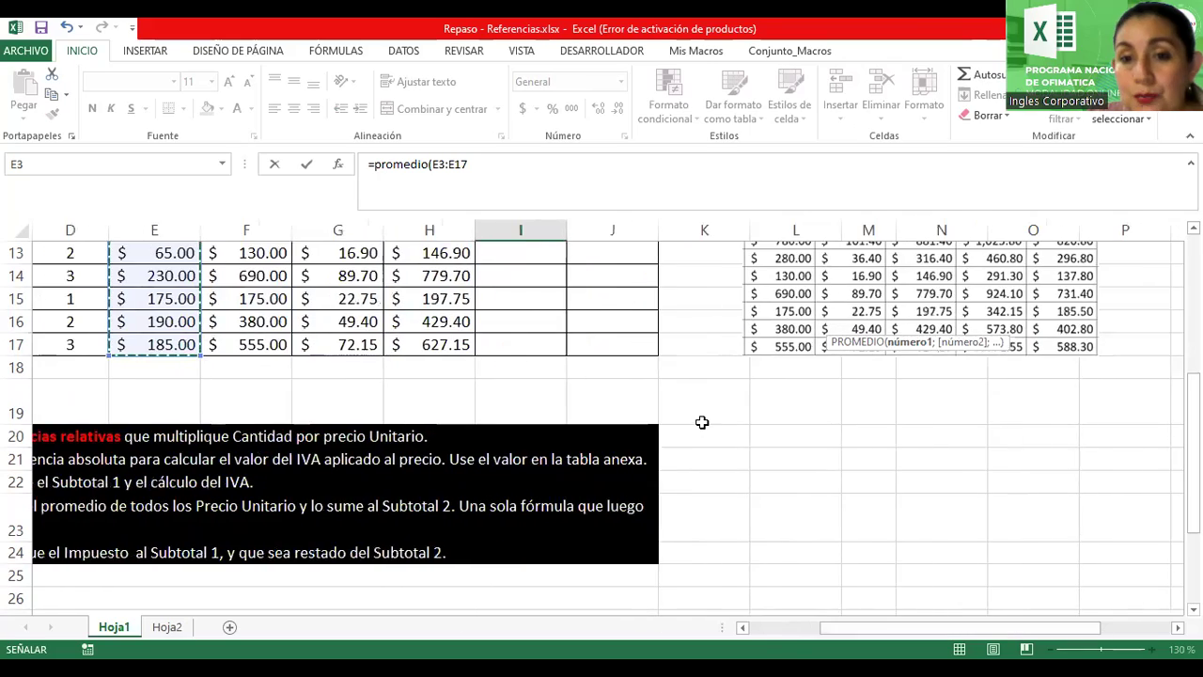
scroll(702, 422, "up", 4)
scroll(702, 422, "up", 1)
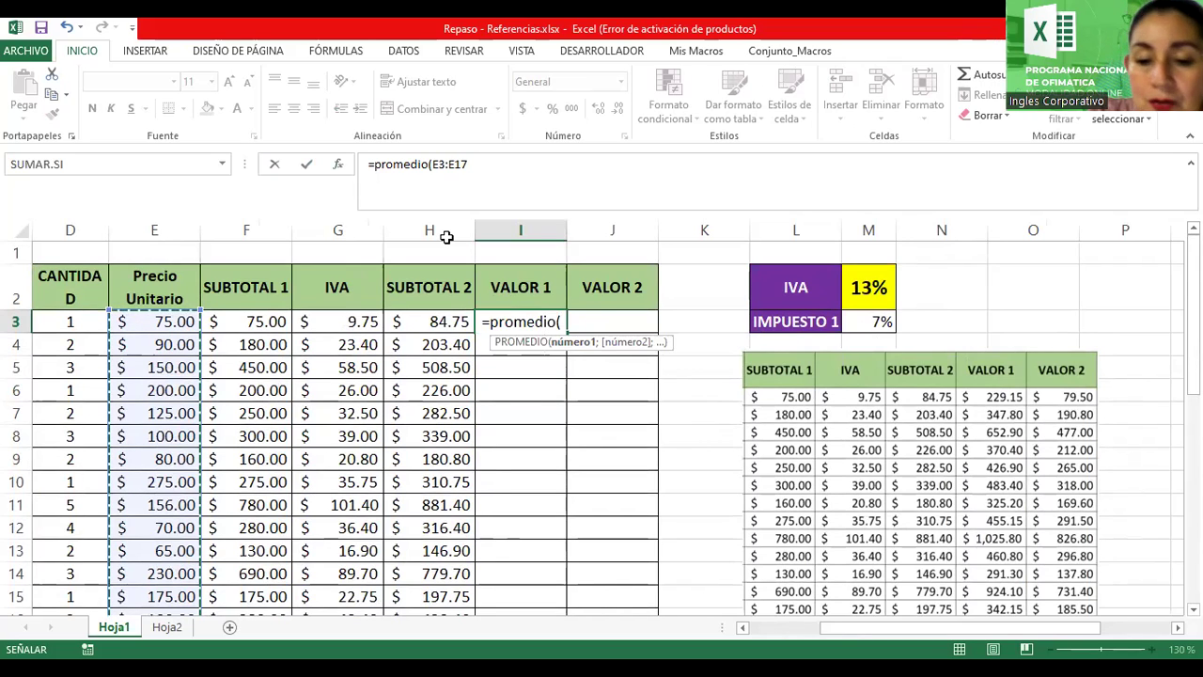
Complete I3 as =promedio(E3:E17)+H3 and commit it
type(")")
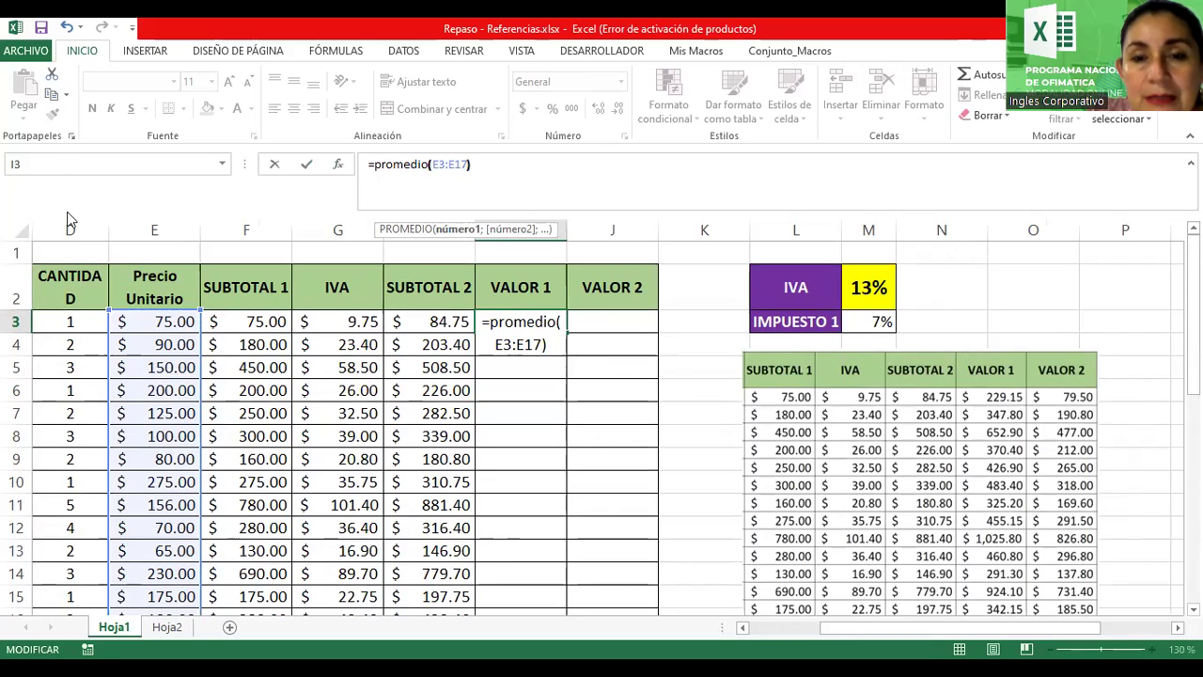
left_click(556, 344)
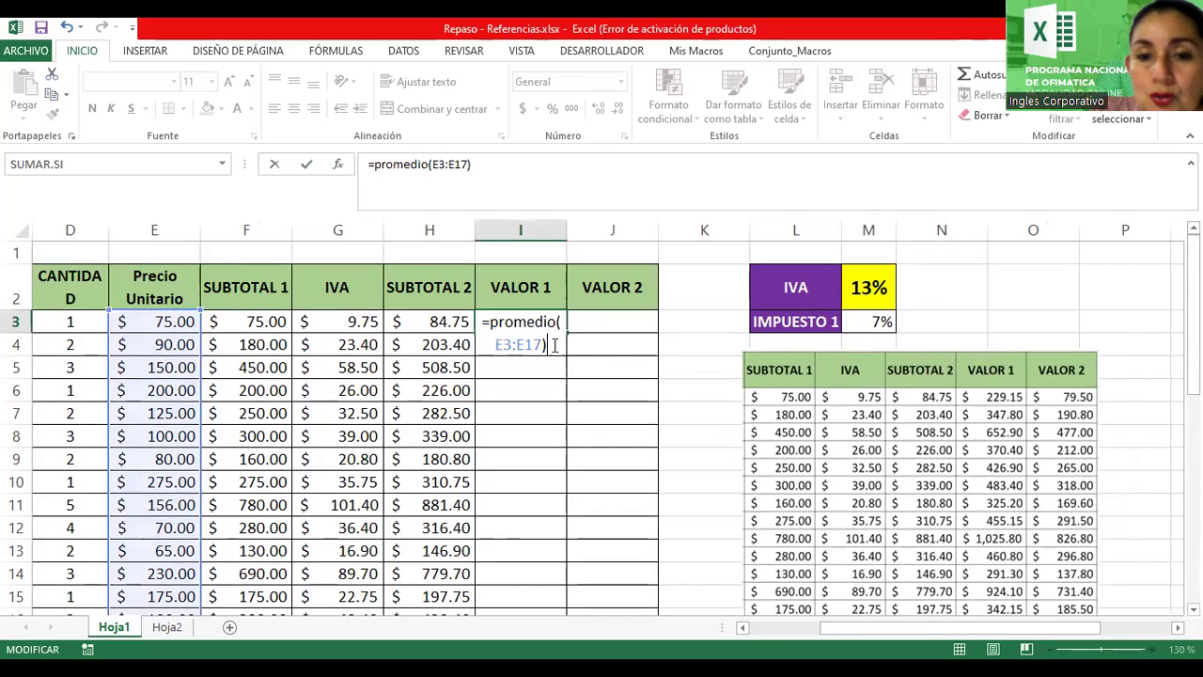
type("+")
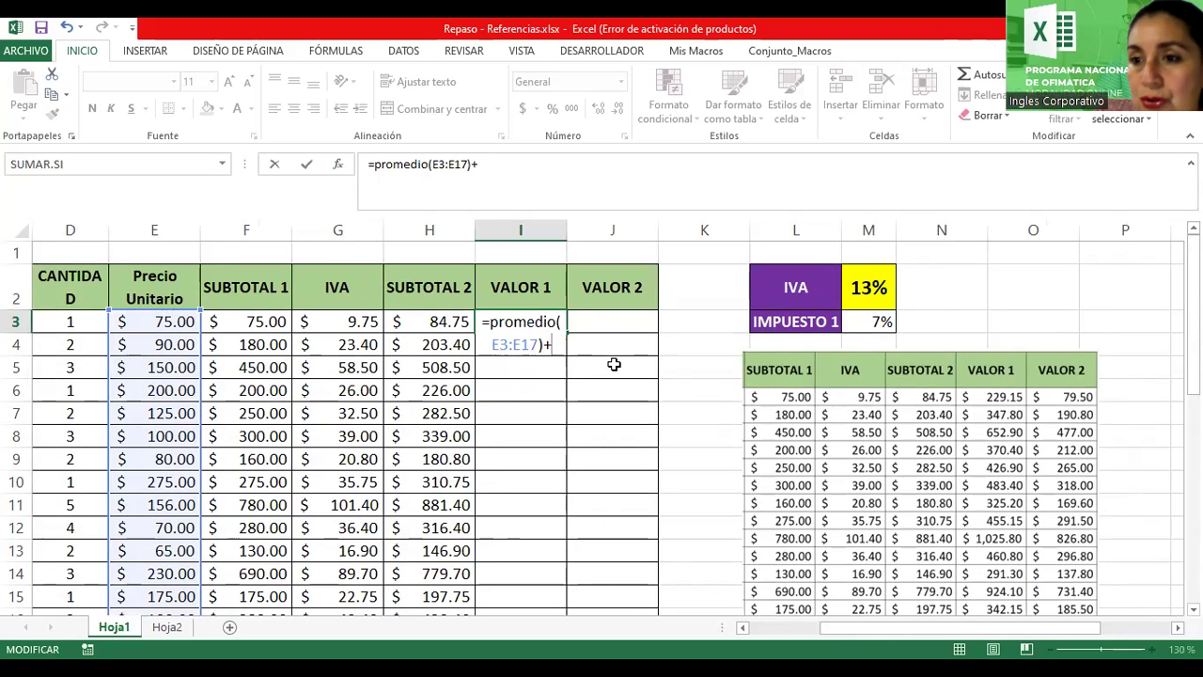
scroll(613, 365, "down", 2)
scroll(613, 364, "down", 2)
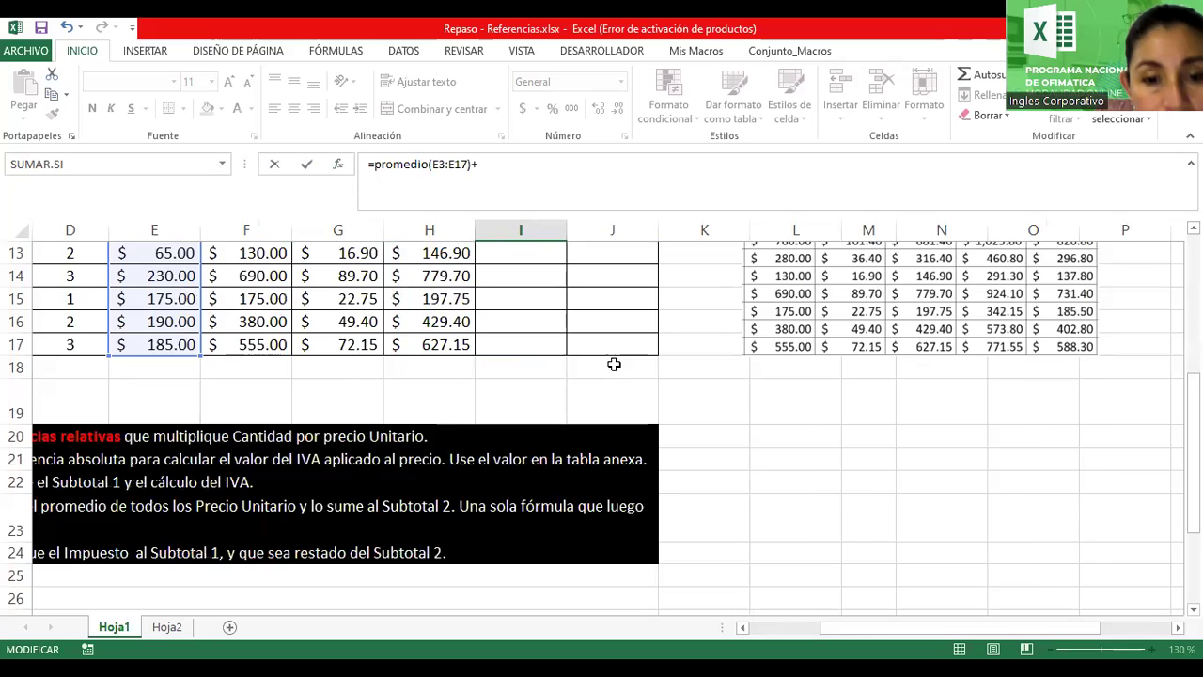
scroll(614, 364, "up", 4)
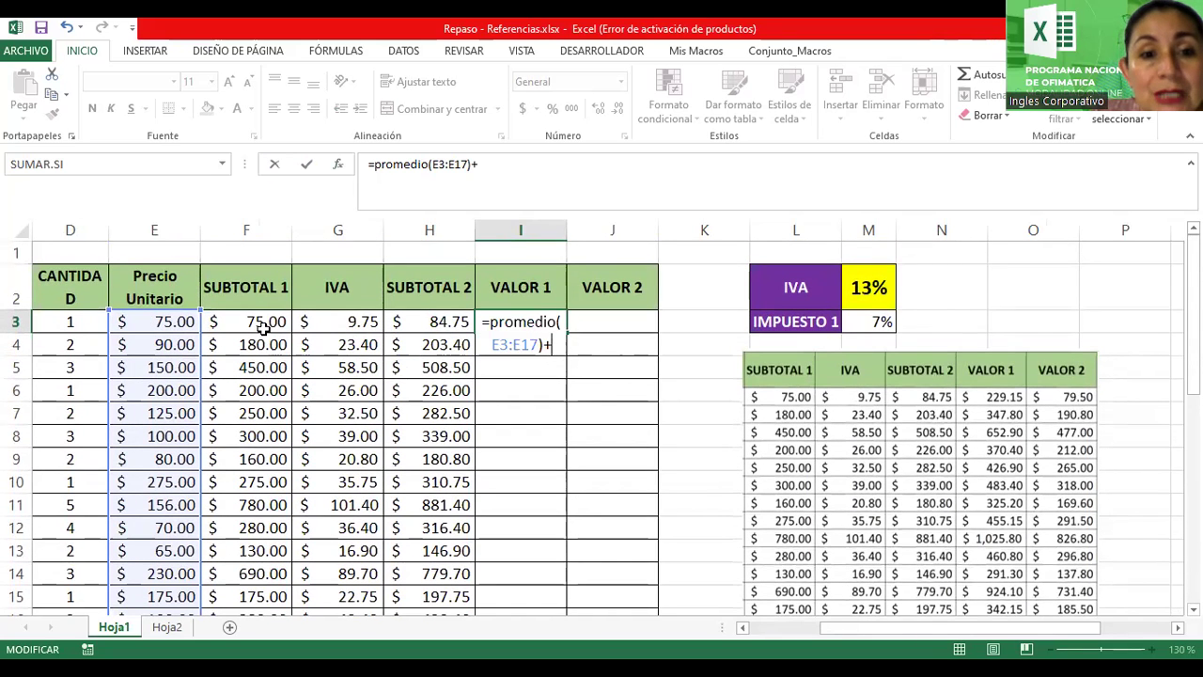
left_click(424, 322)
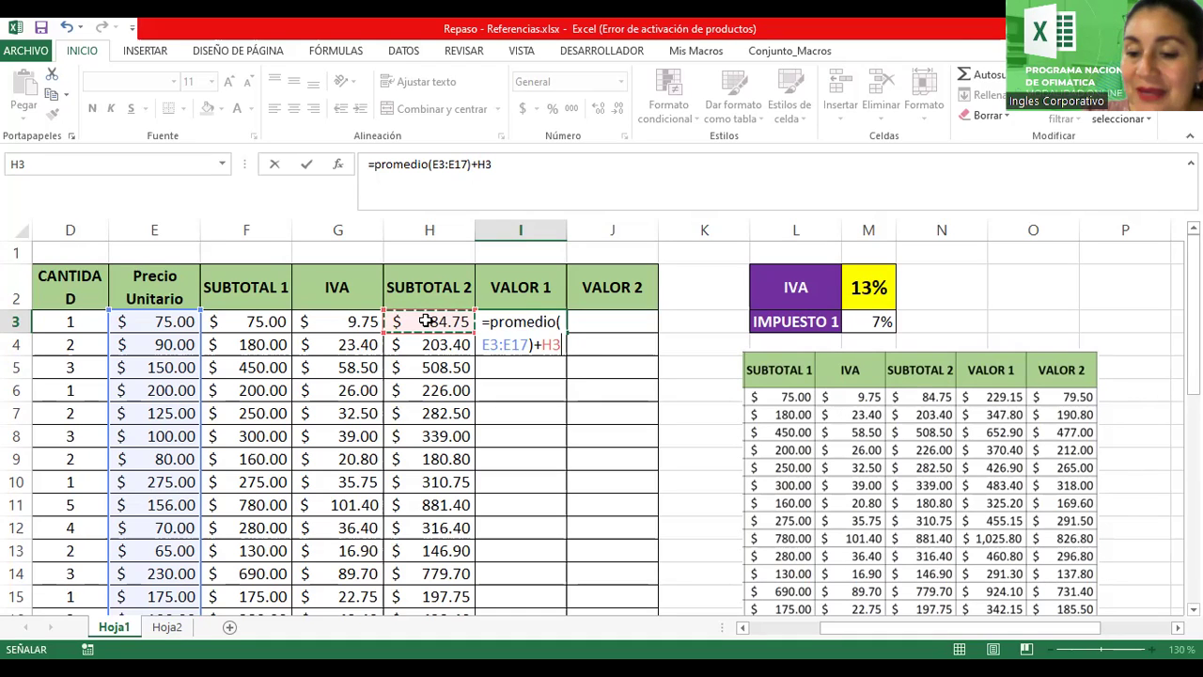
key("Return")
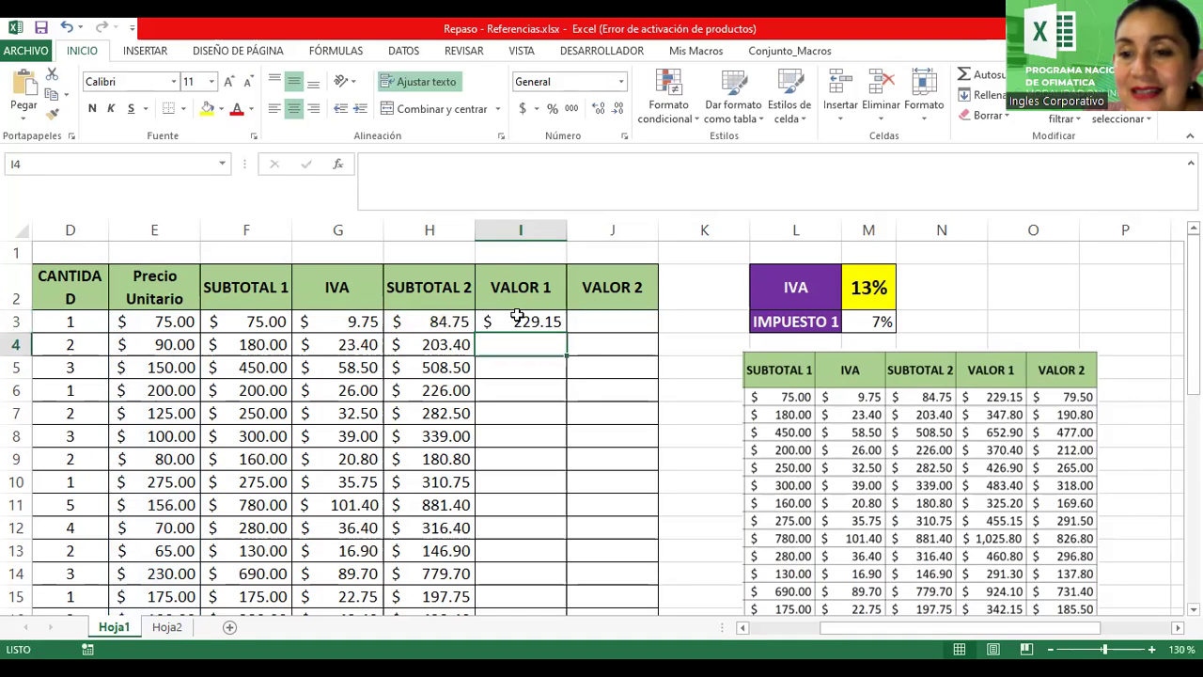
Copy I3's VALOR 1 formula down through I17, then reopen I3's formula for editing
left_click(518, 318)
left_click_drag(566, 340, 568, 468)
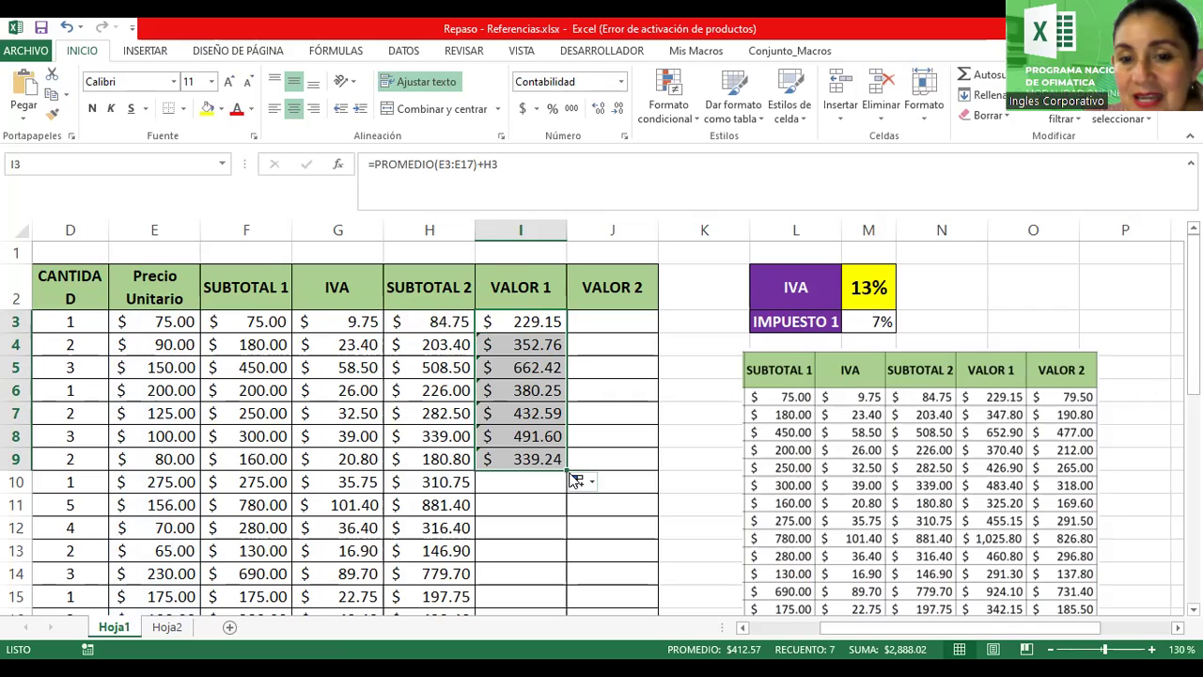
left_click_drag(566, 471, 558, 585)
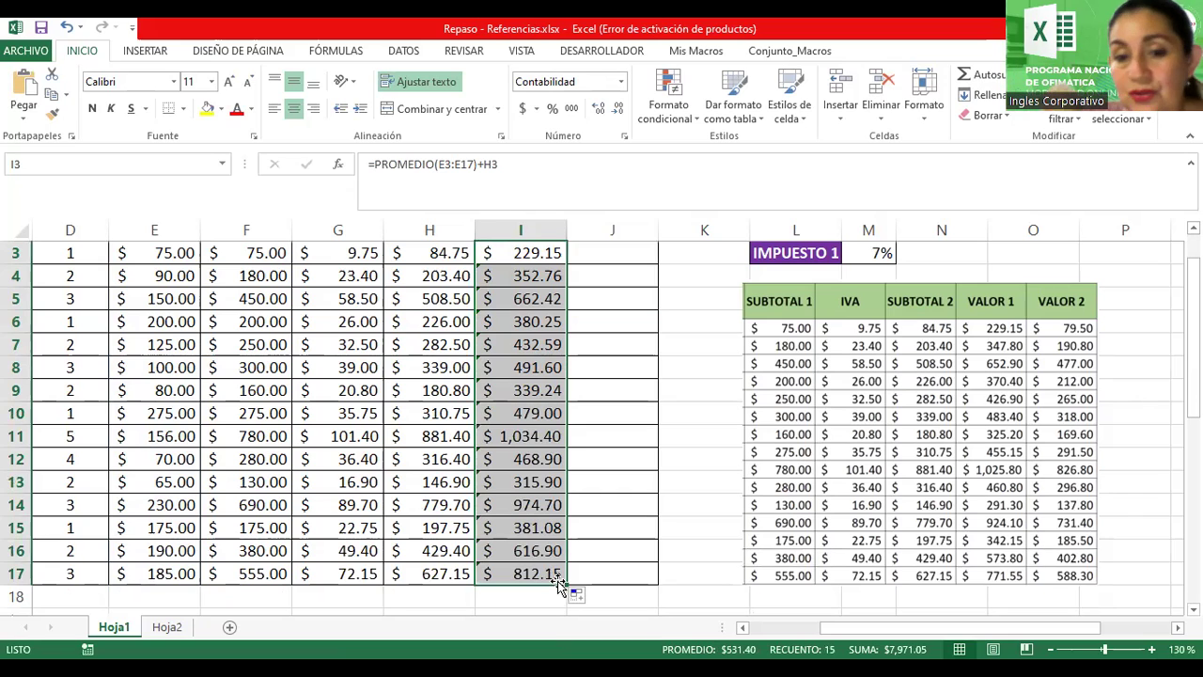
scroll(505, 345, "up", 1)
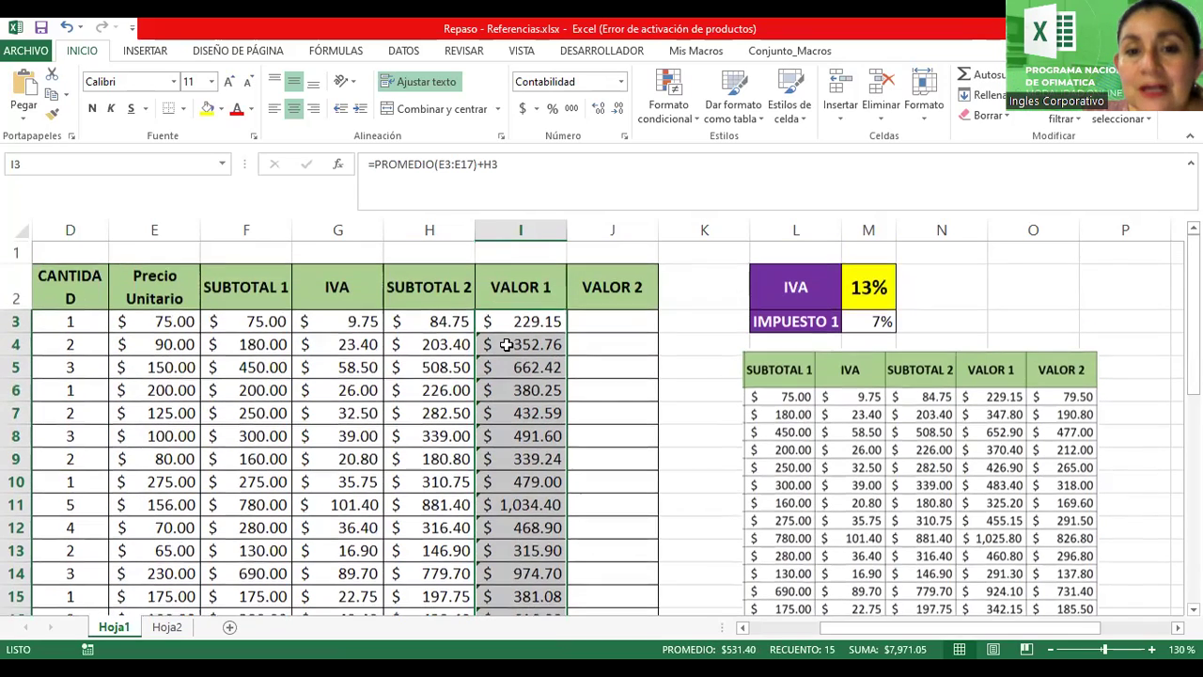
double_click(509, 323)
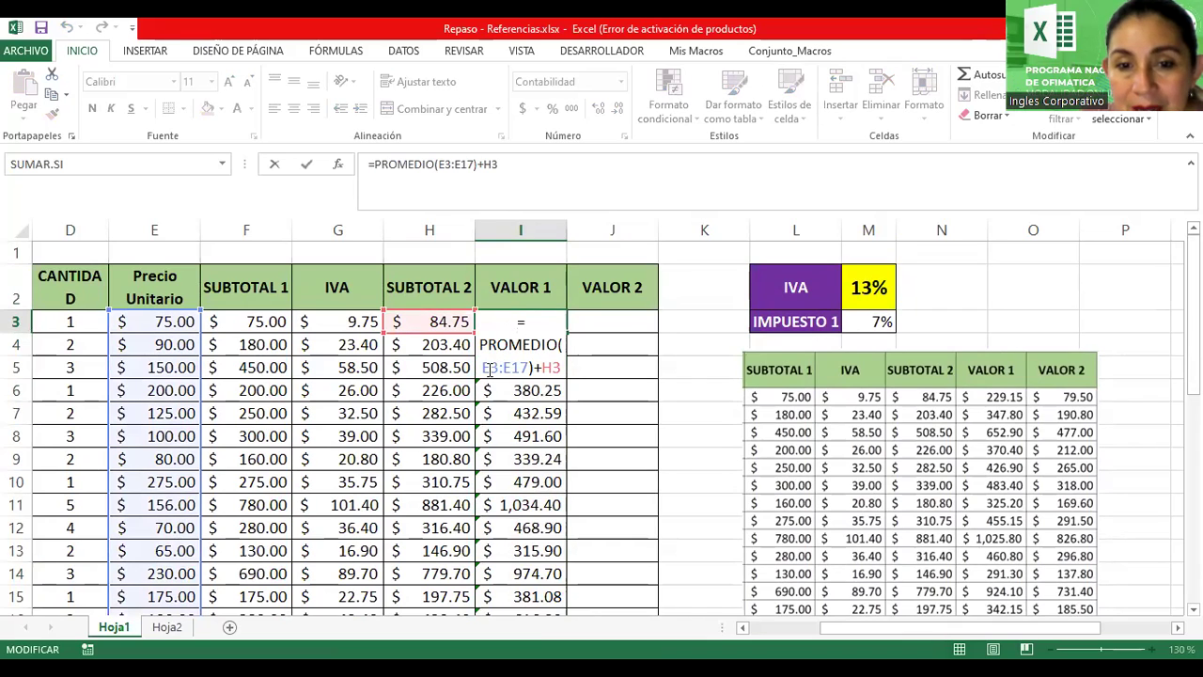
Make the range absolute so I3 reads =PROMEDIO($E$3:$E$17)+H3
left_click(490, 367)
key("F4")
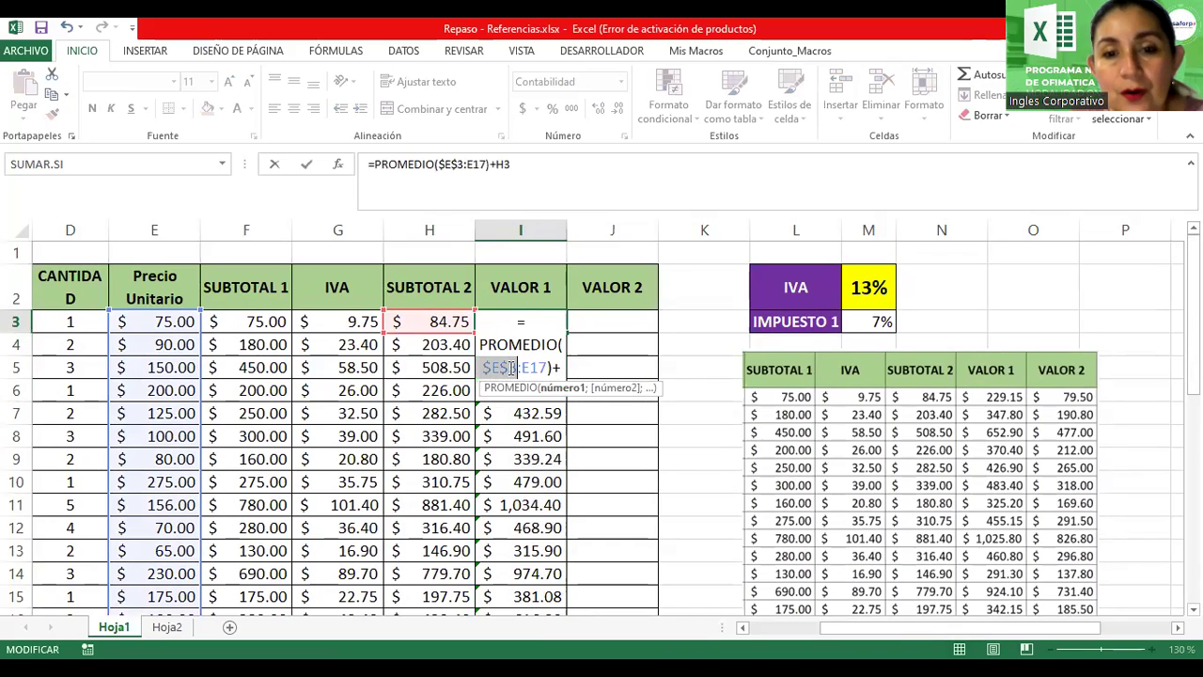
left_click(534, 368)
key("F4")
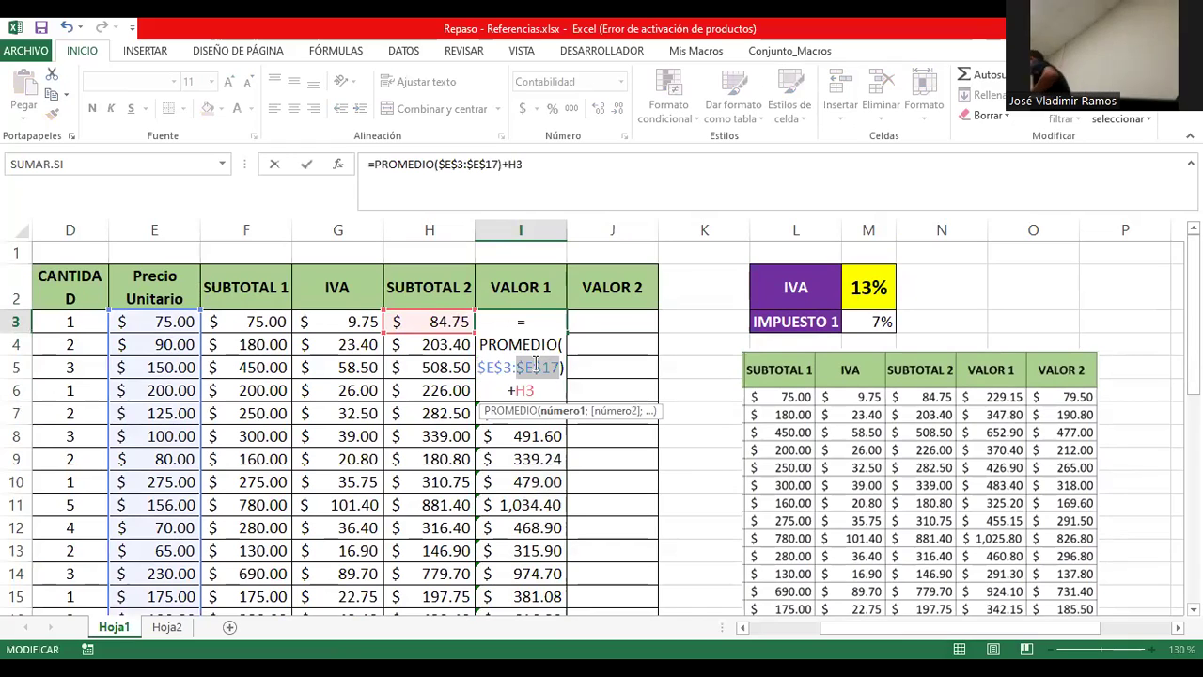
key("ctrl+Return")
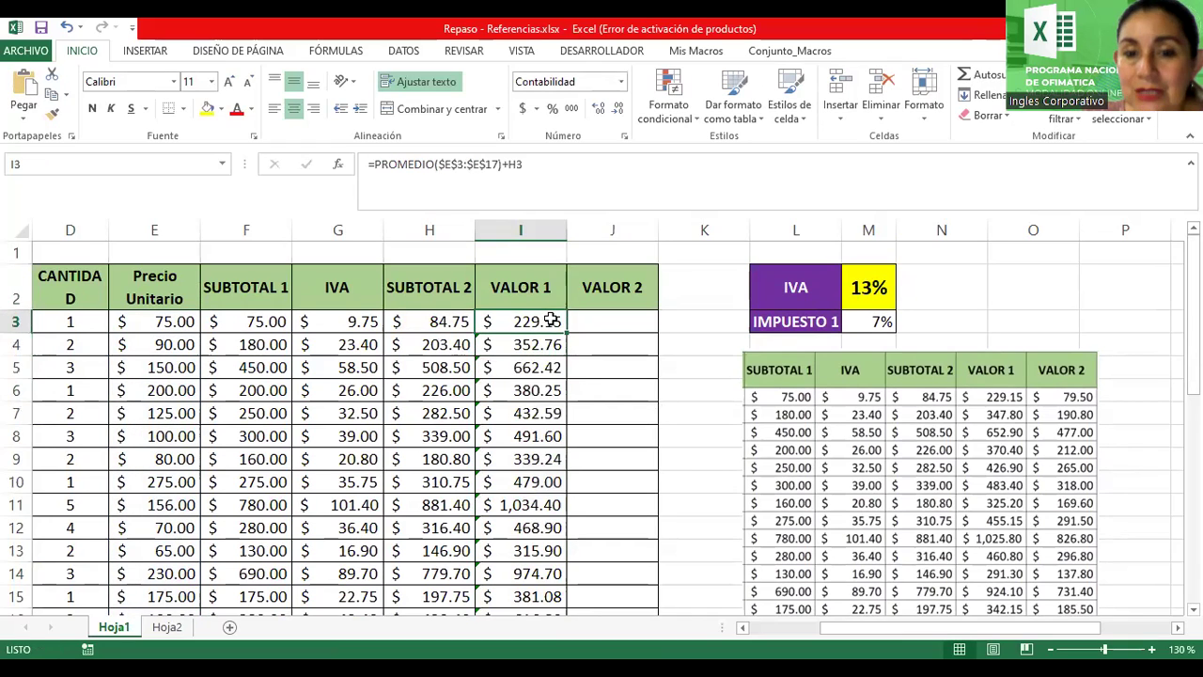
Recopy the corrected VALOR 1 formula down to I17, giving 347.80 and 1,025.80
left_click_drag(567, 333, 564, 487)
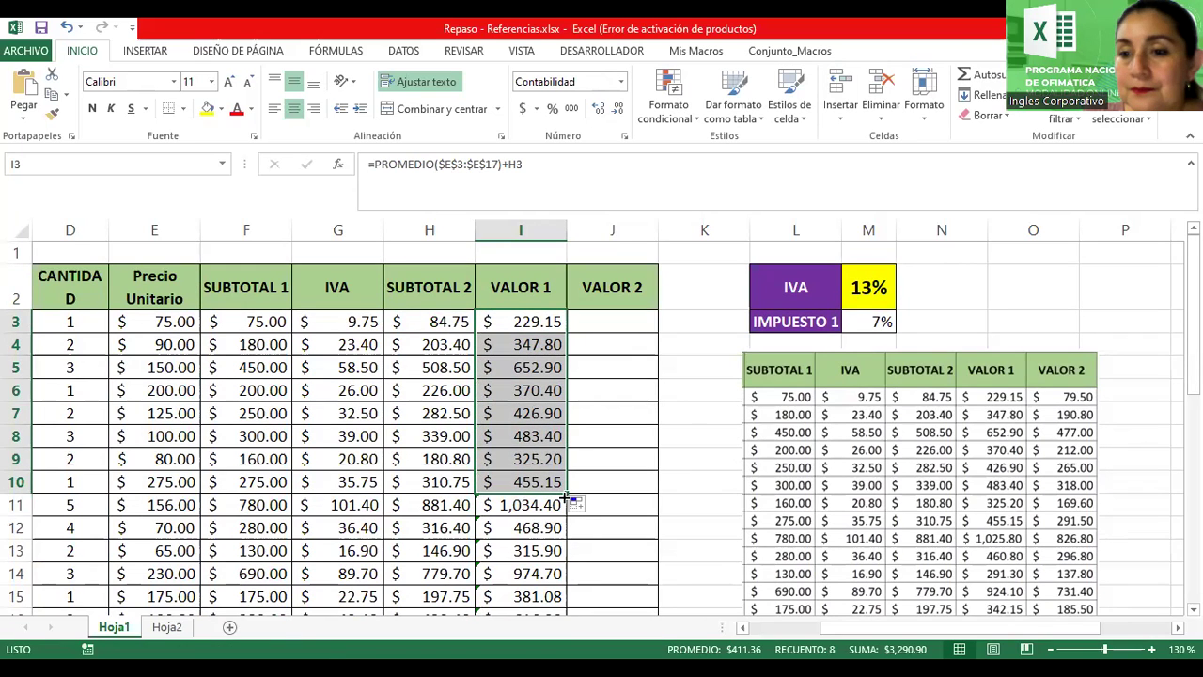
scroll(565, 498, "down", 1)
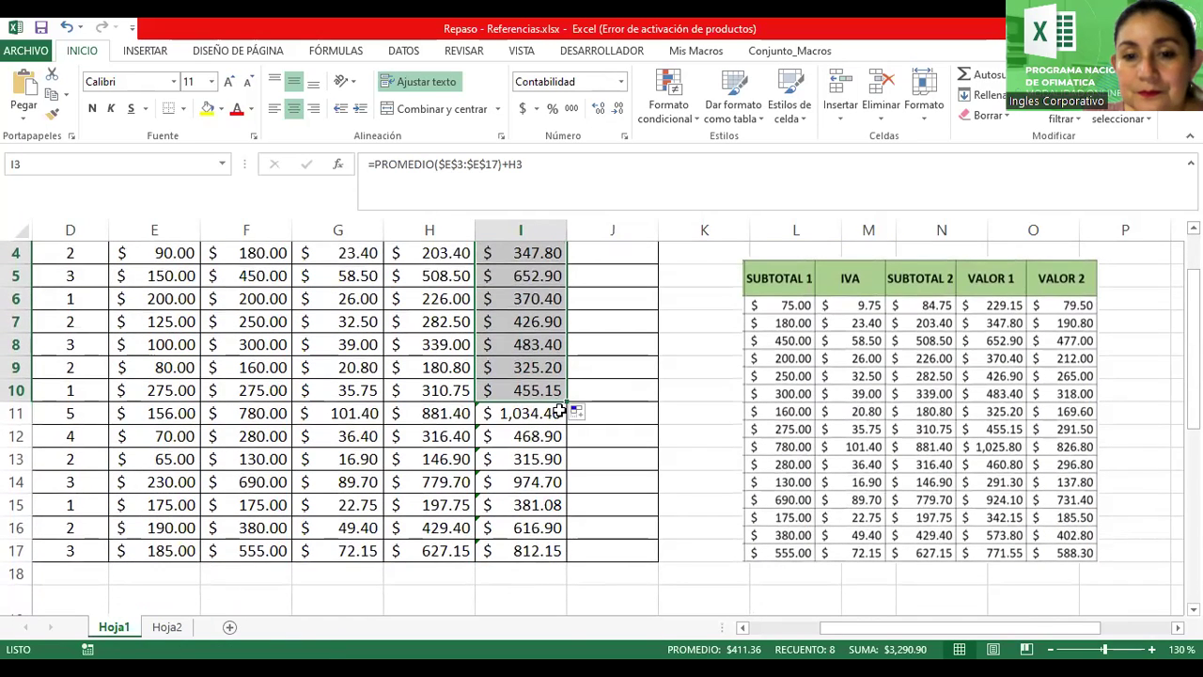
left_click_drag(565, 405, 558, 543)
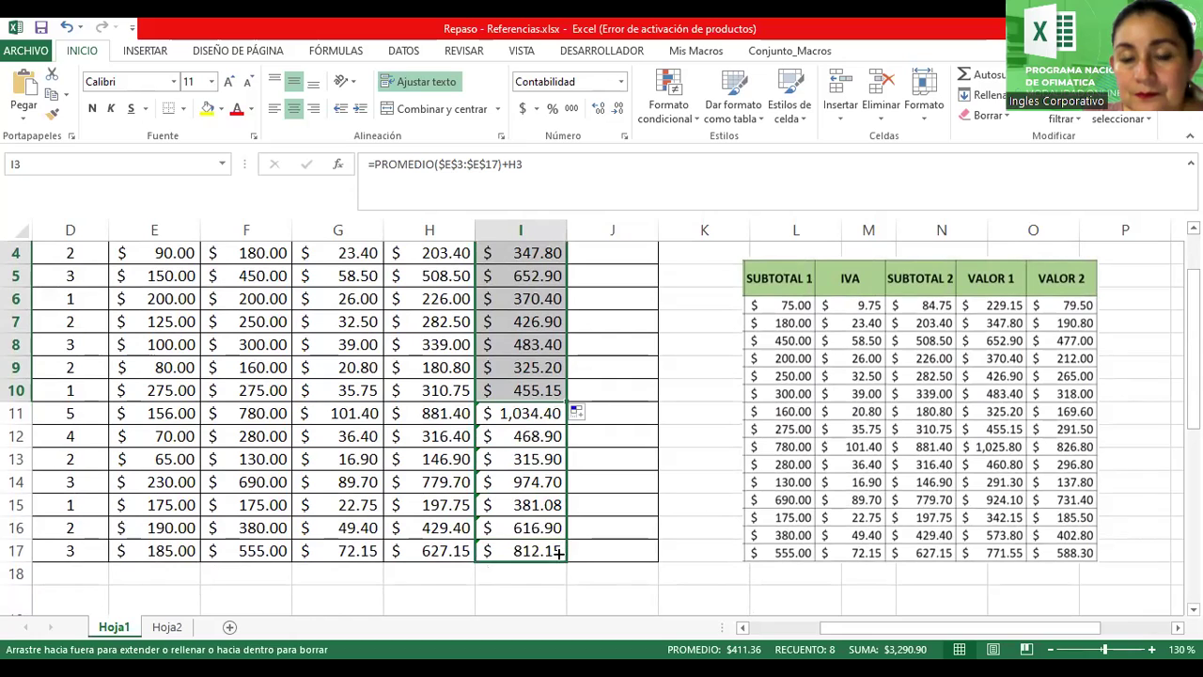
scroll(558, 543, "up", 1)
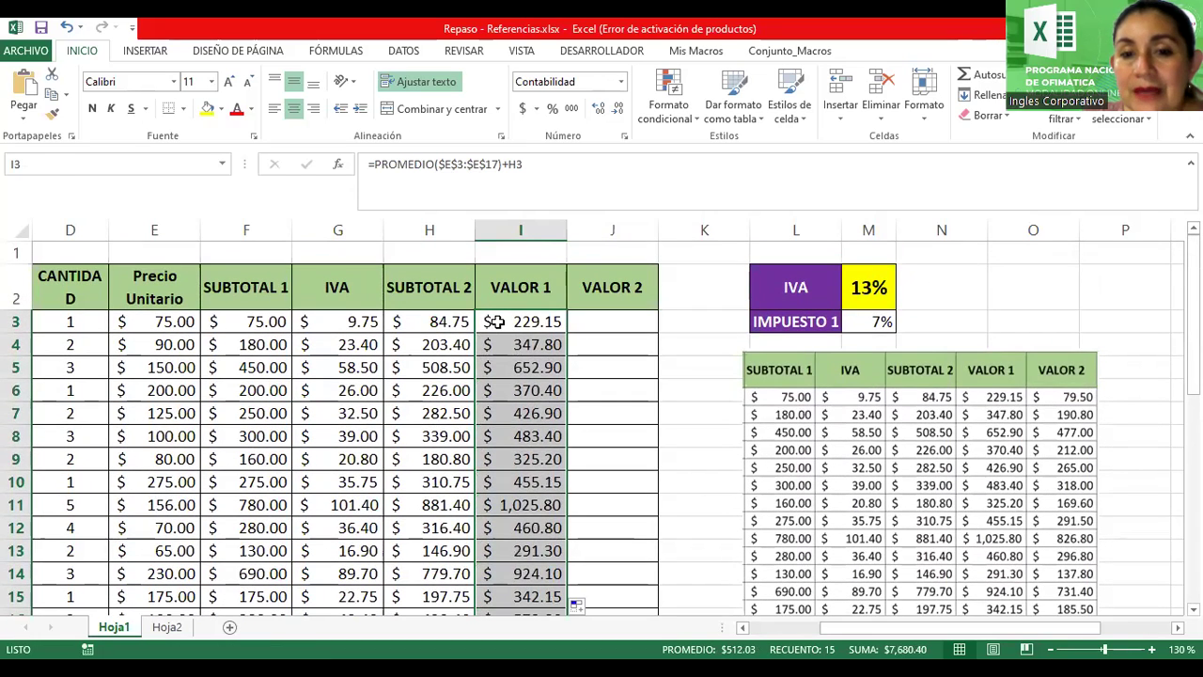
double_click(500, 321)
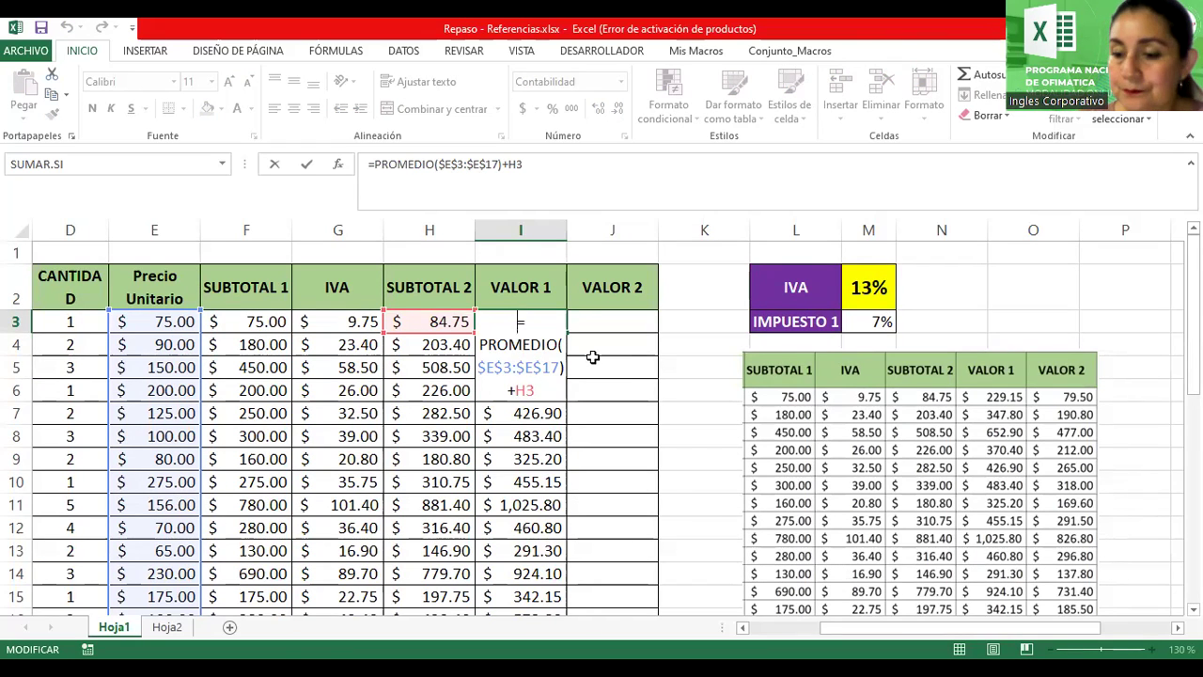
key("Return")
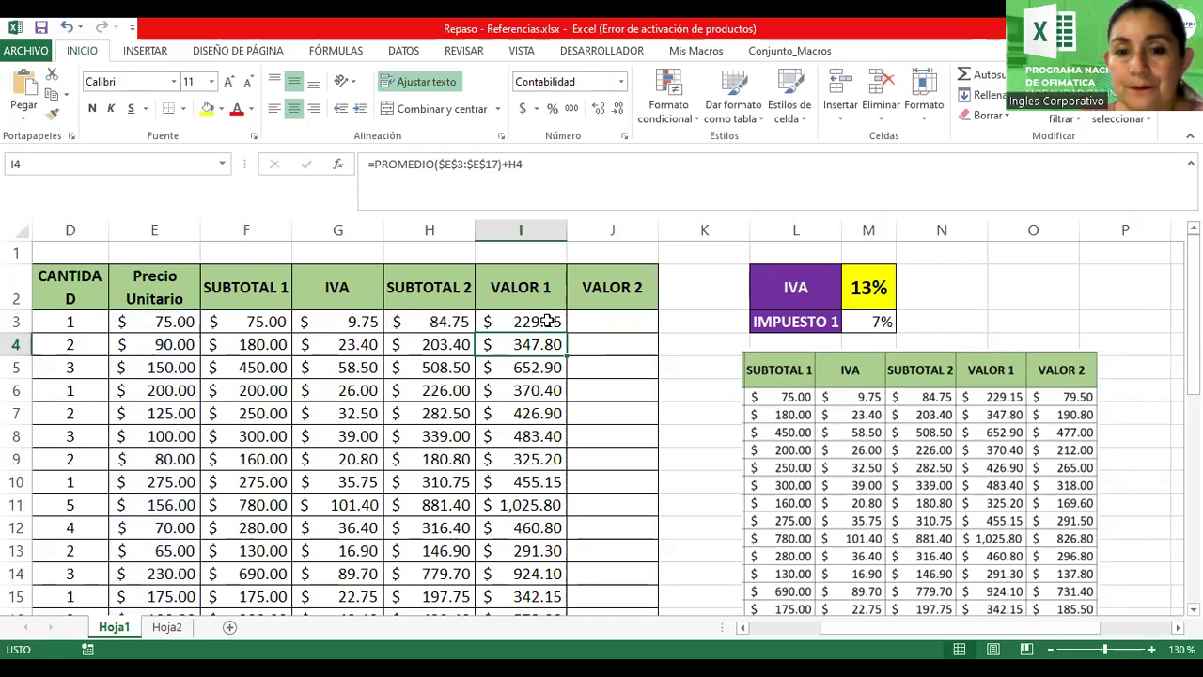
double_click(548, 320)
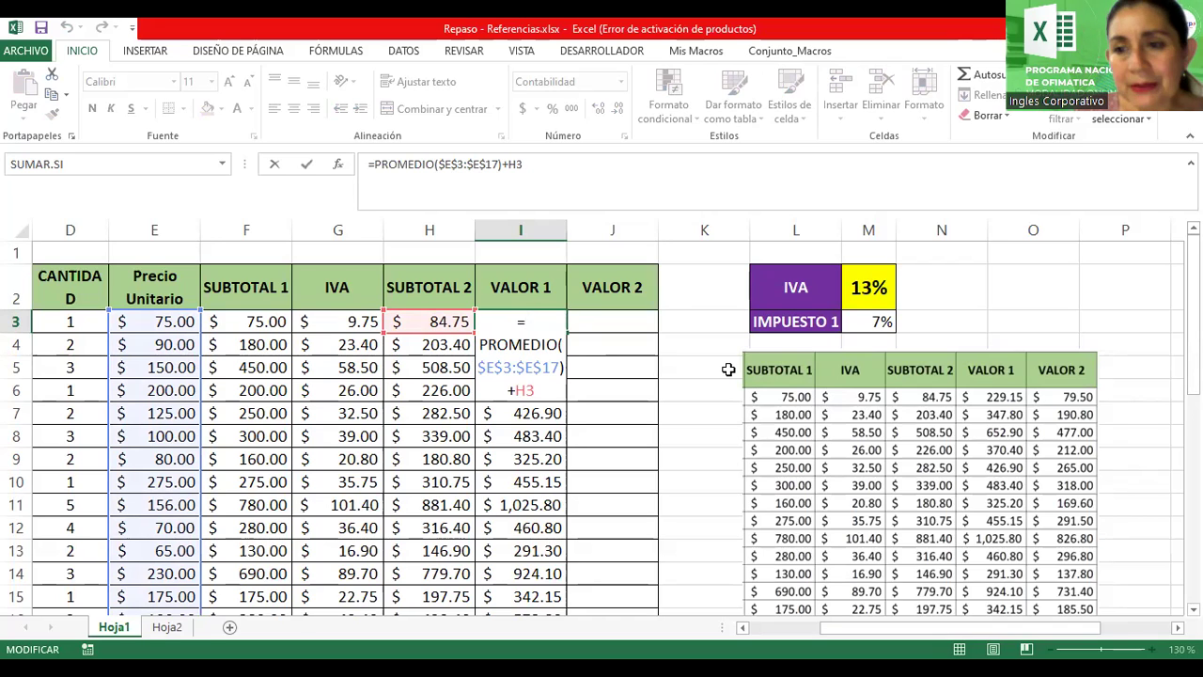
key("Return")
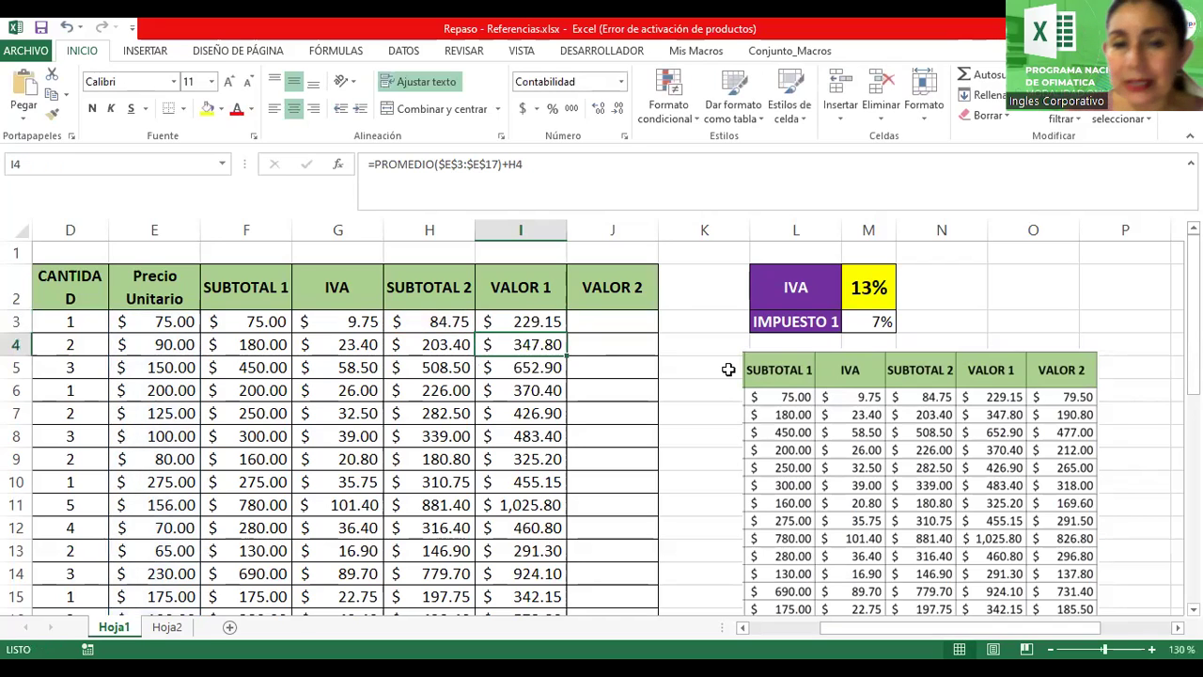
scroll(281, 425, "down", 2)
scroll(281, 426, "down", 2)
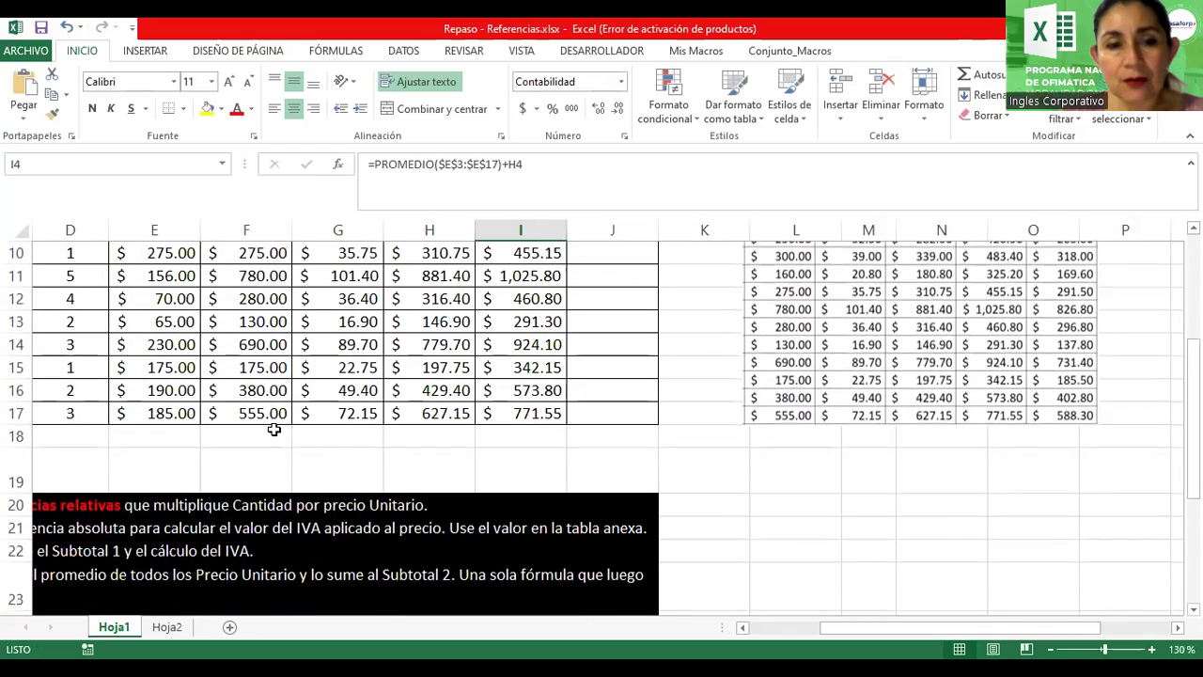
left_click(182, 439)
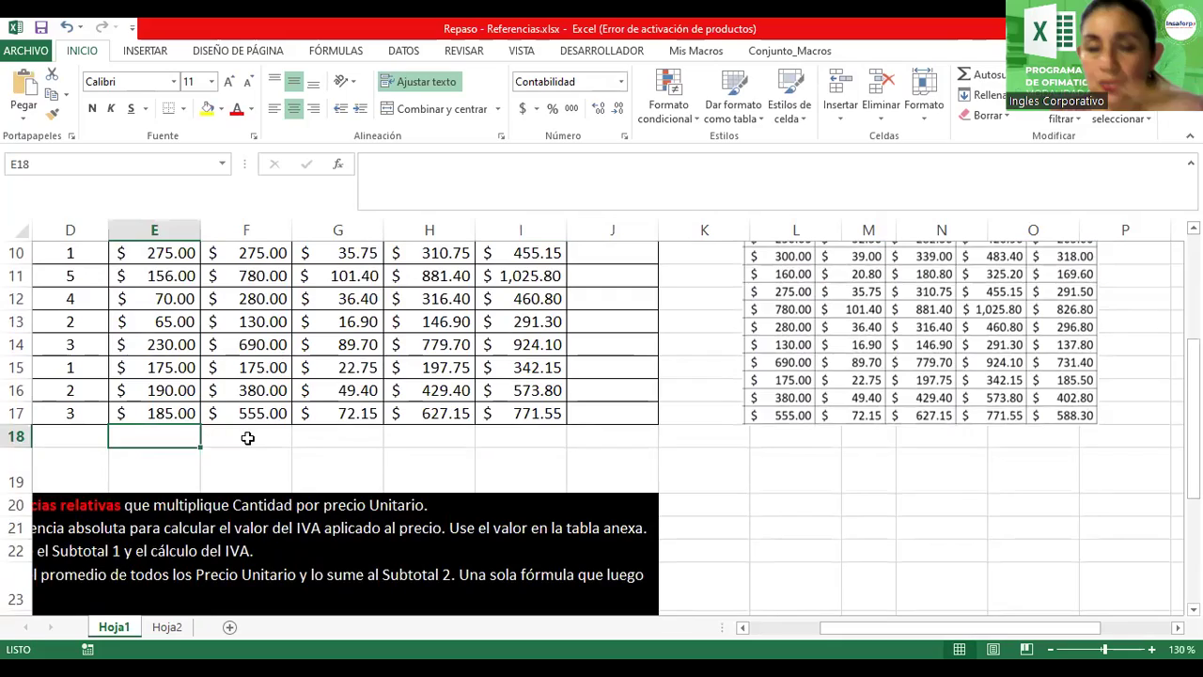
scroll(249, 438, "up", 3)
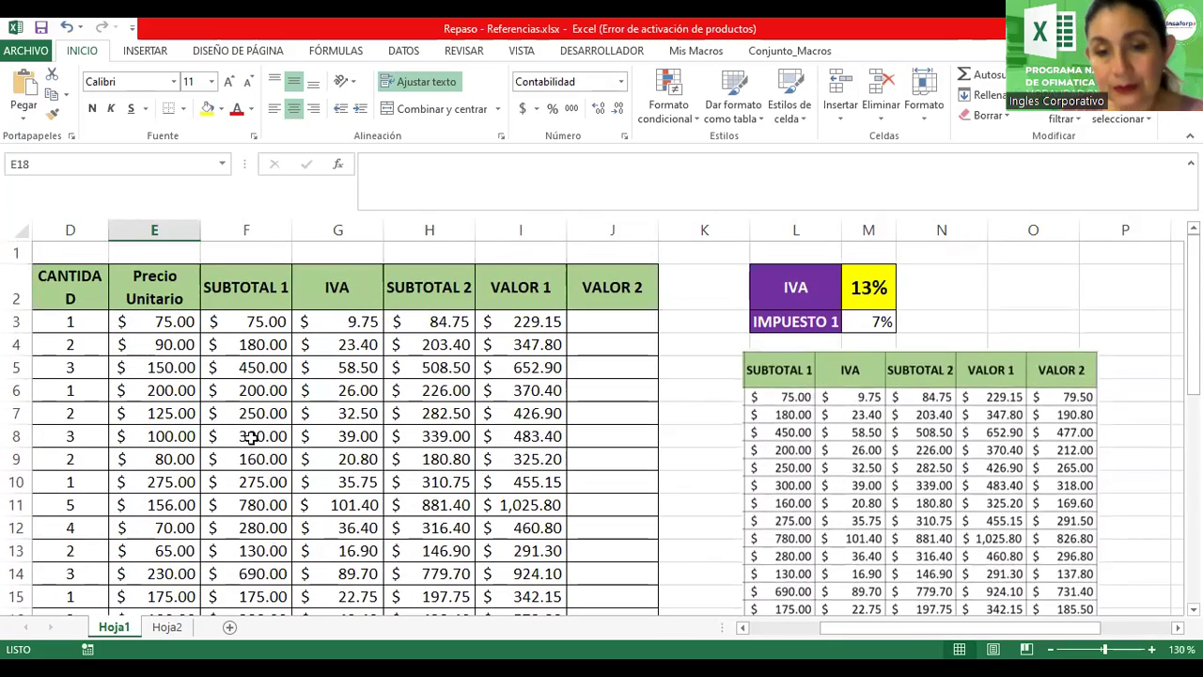
scroll(252, 438, "down", 2)
scroll(255, 506, "up", 2)
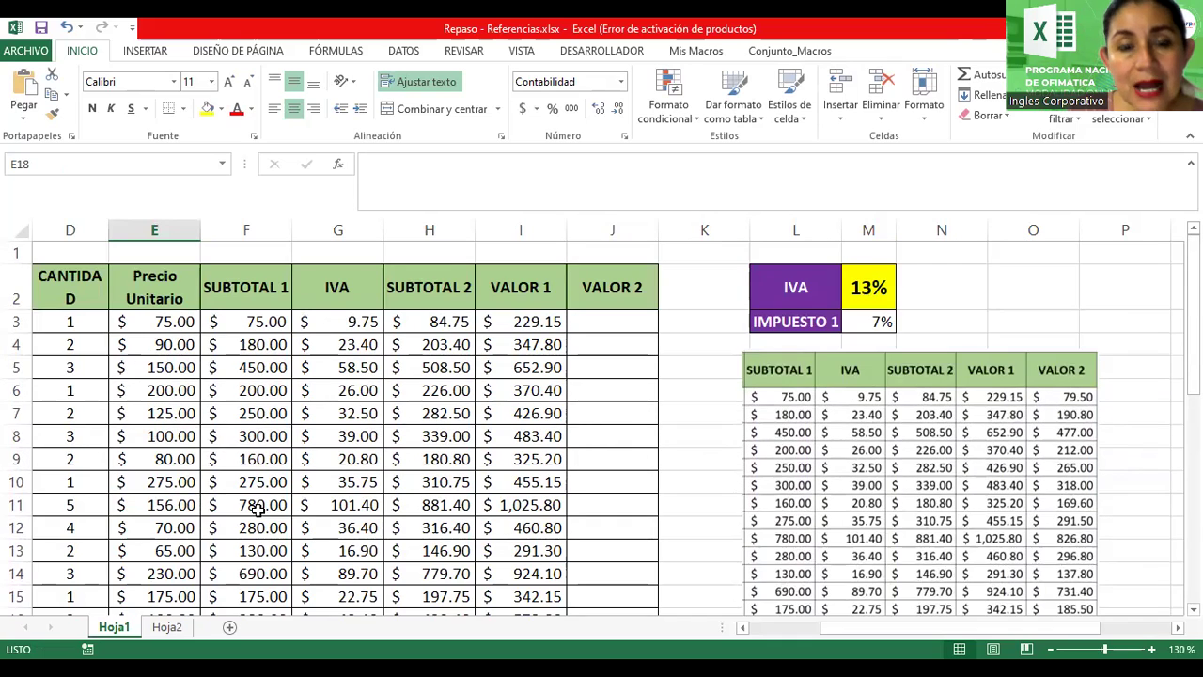
double_click(529, 322)
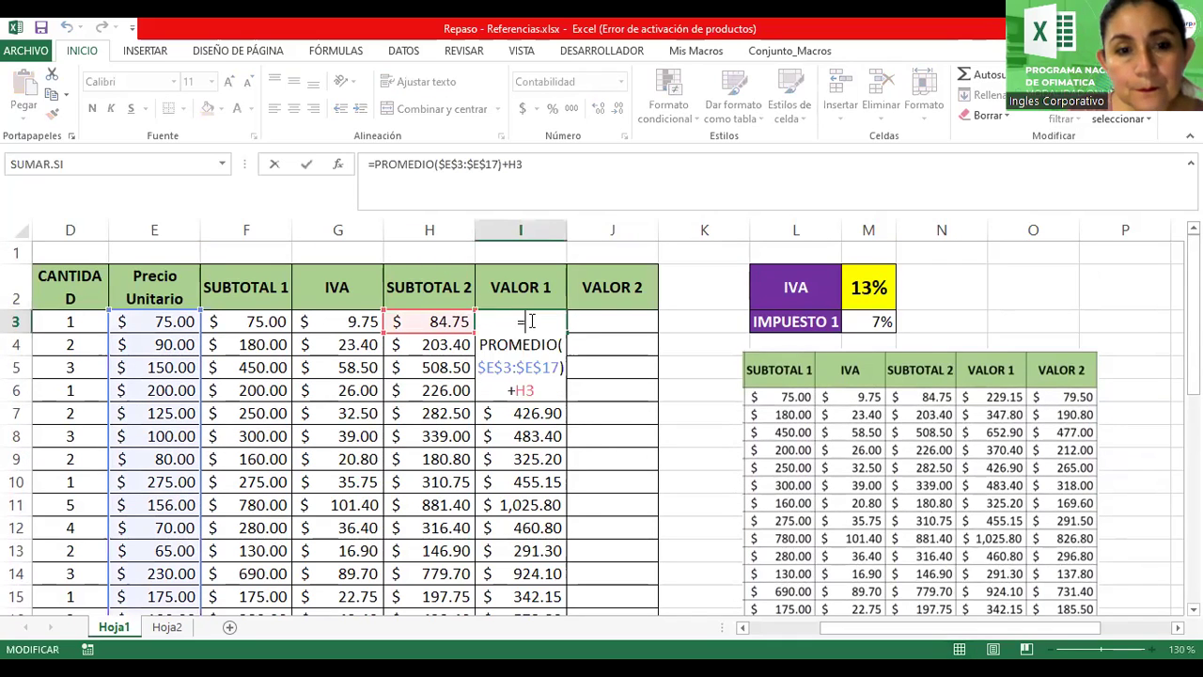
key("Escape")
scroll(138, 449, "down", 3)
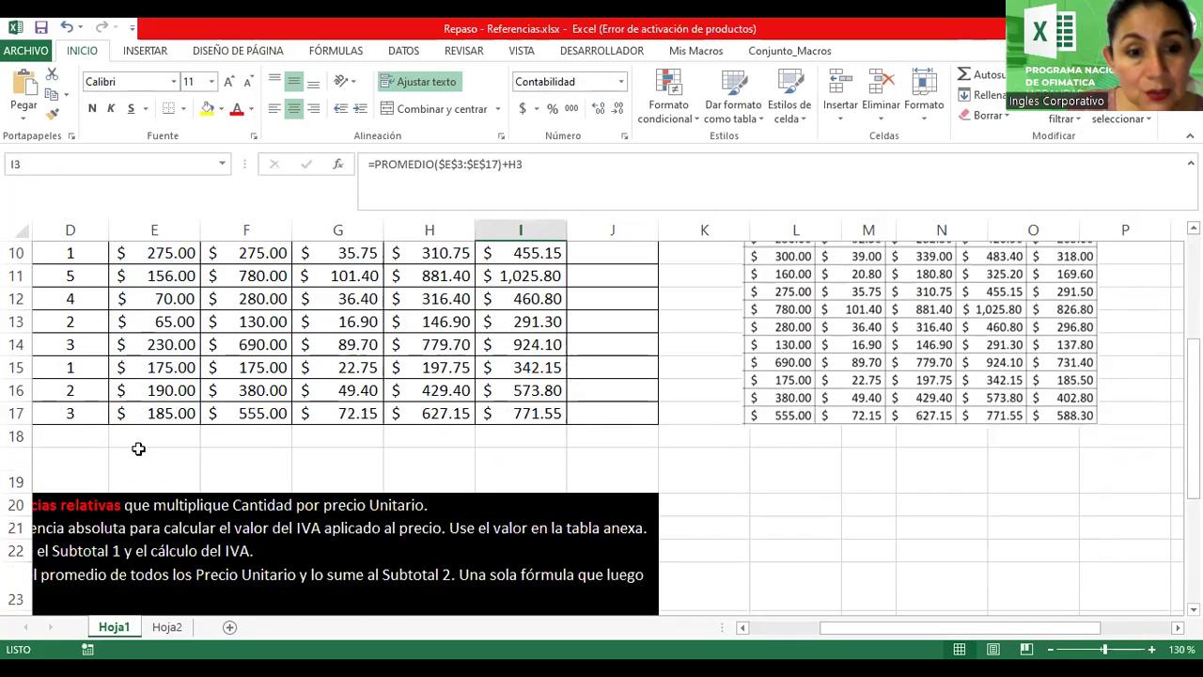
left_click(139, 442)
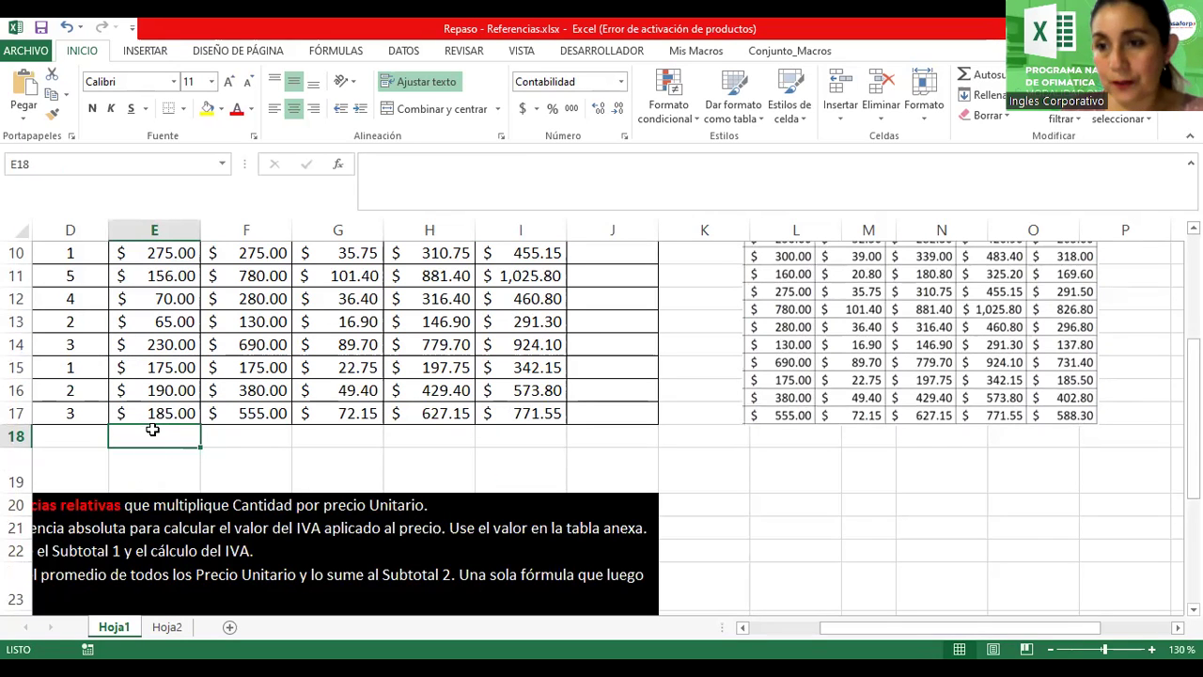
scroll(152, 428, "up", 2)
scroll(154, 422, "up", 1)
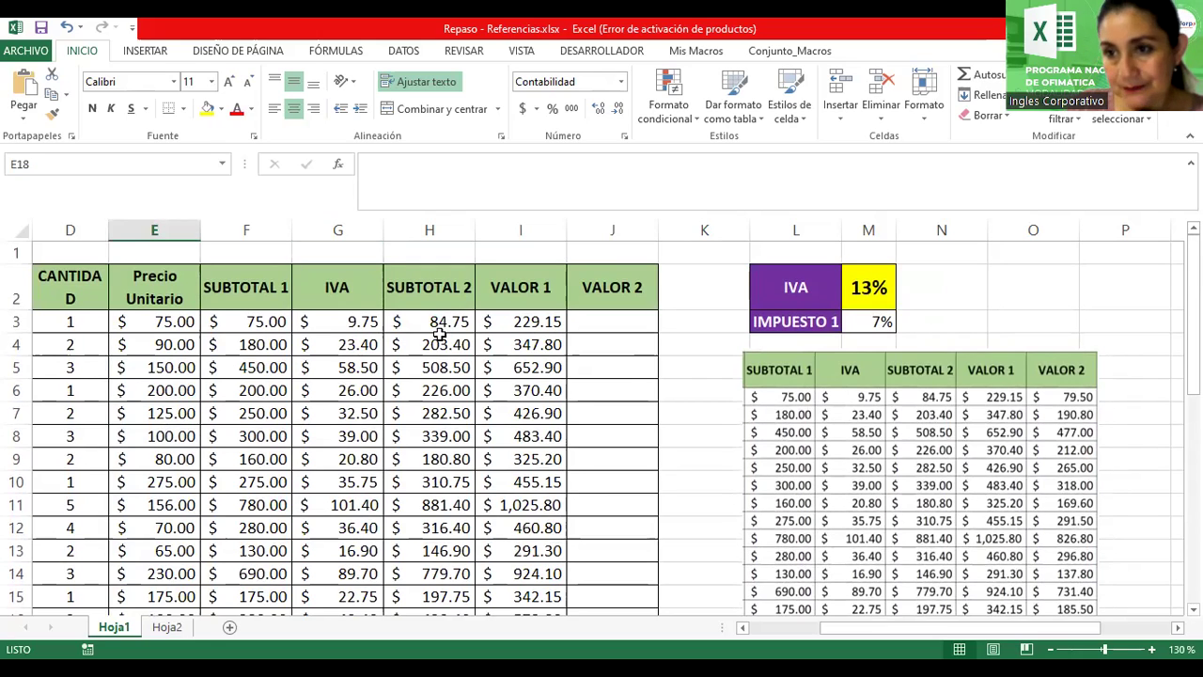
scroll(337, 513, "down", 2)
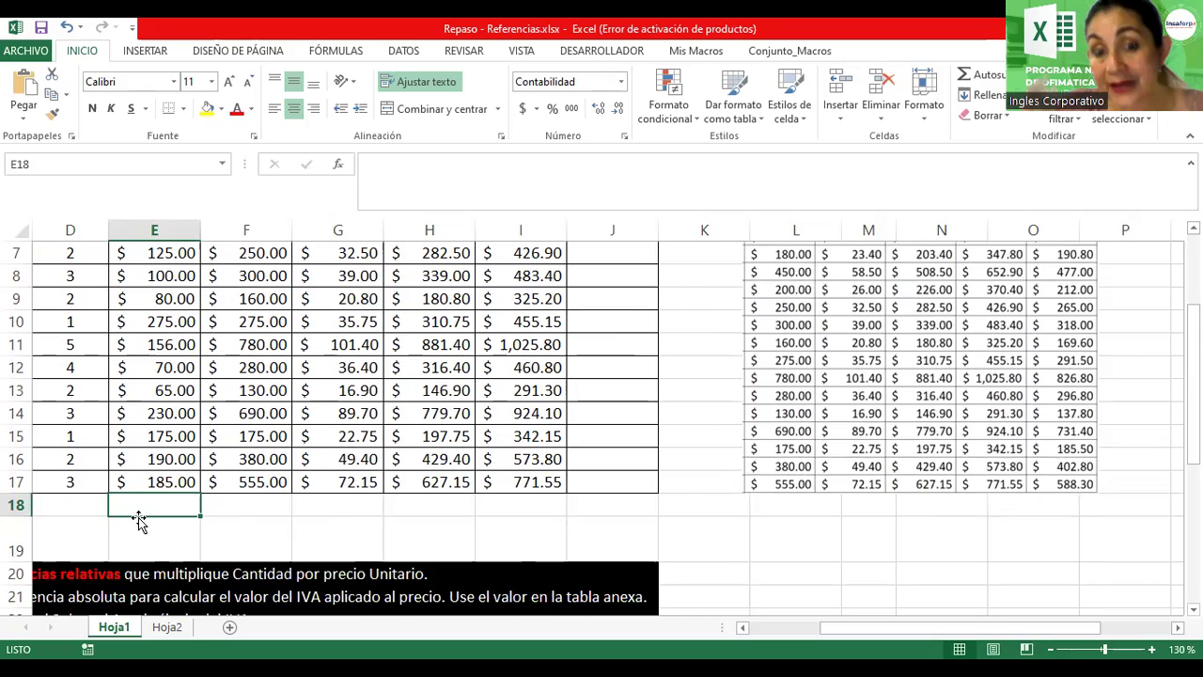
scroll(578, 308, "up", 1)
scroll(578, 310, "up", 1)
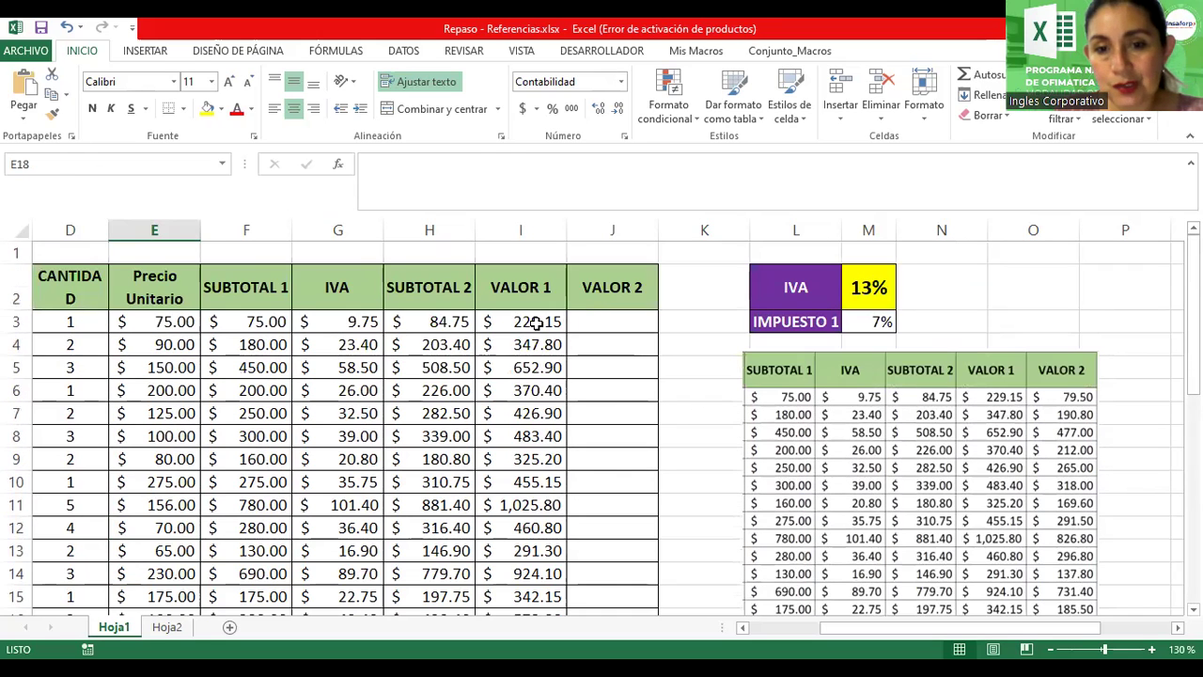
double_click(537, 323)
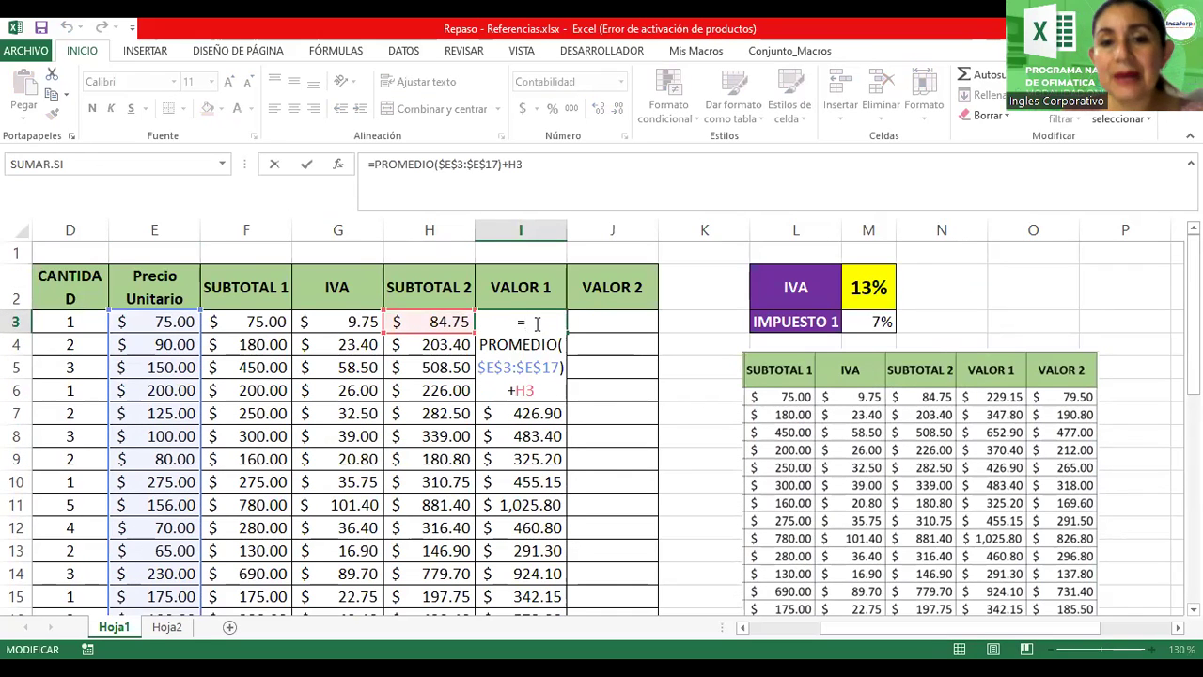
left_click(444, 164)
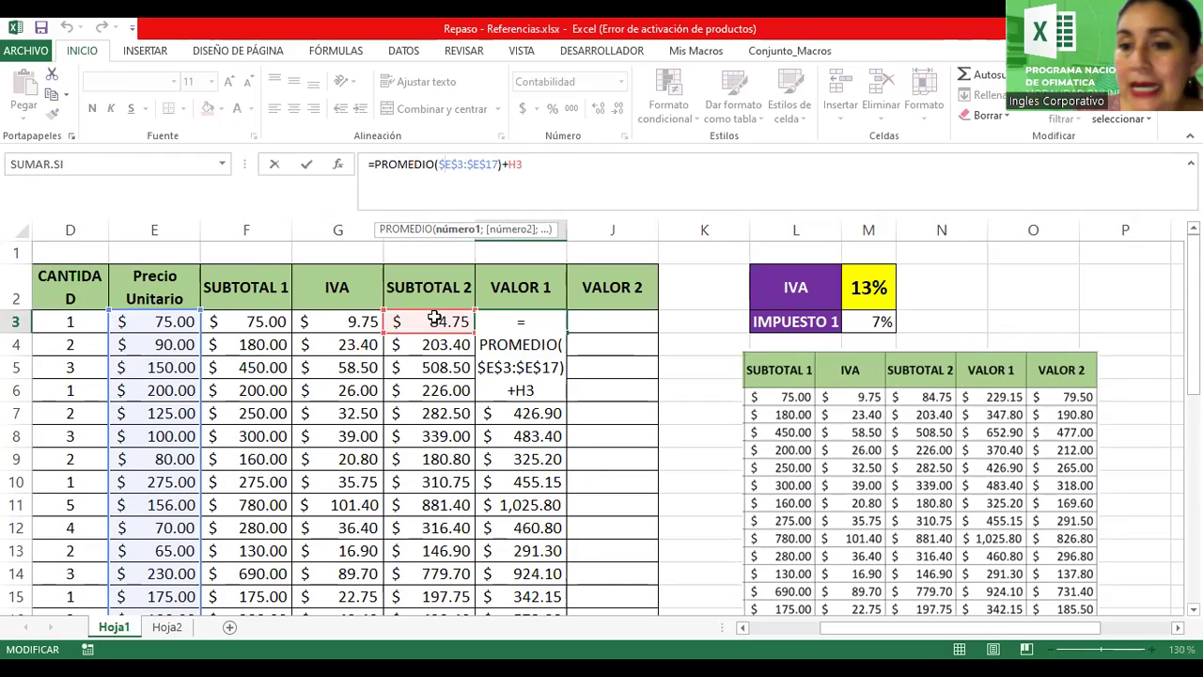
left_click_drag(434, 319, 448, 332)
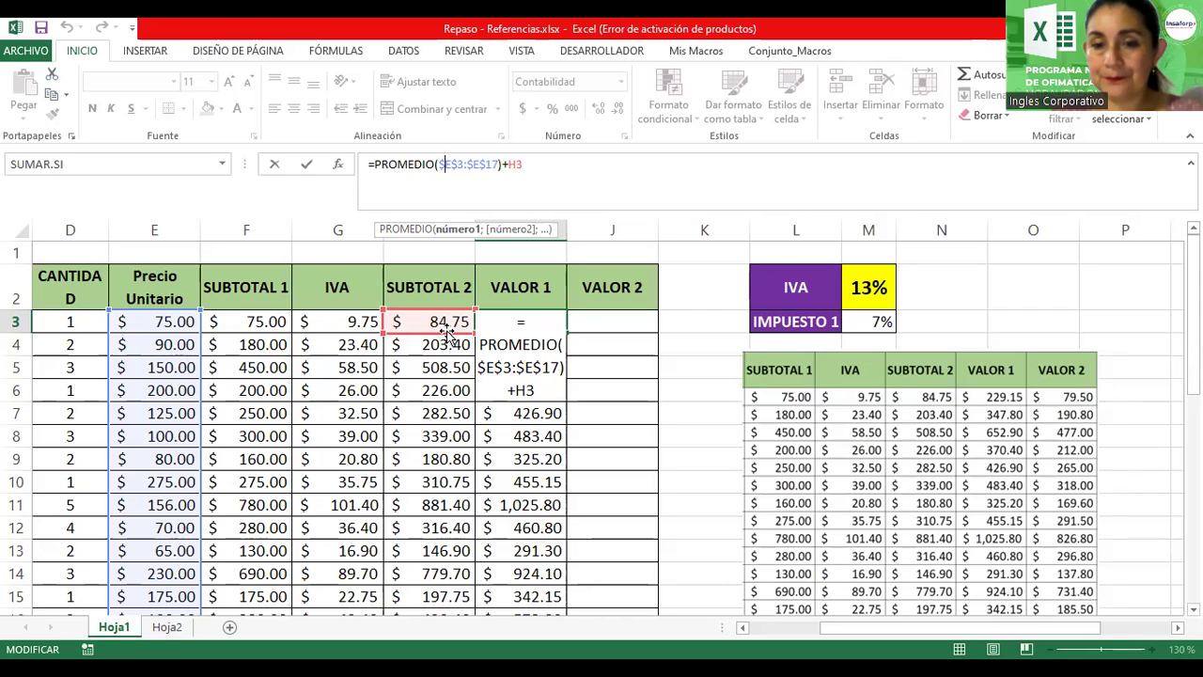
key("Return")
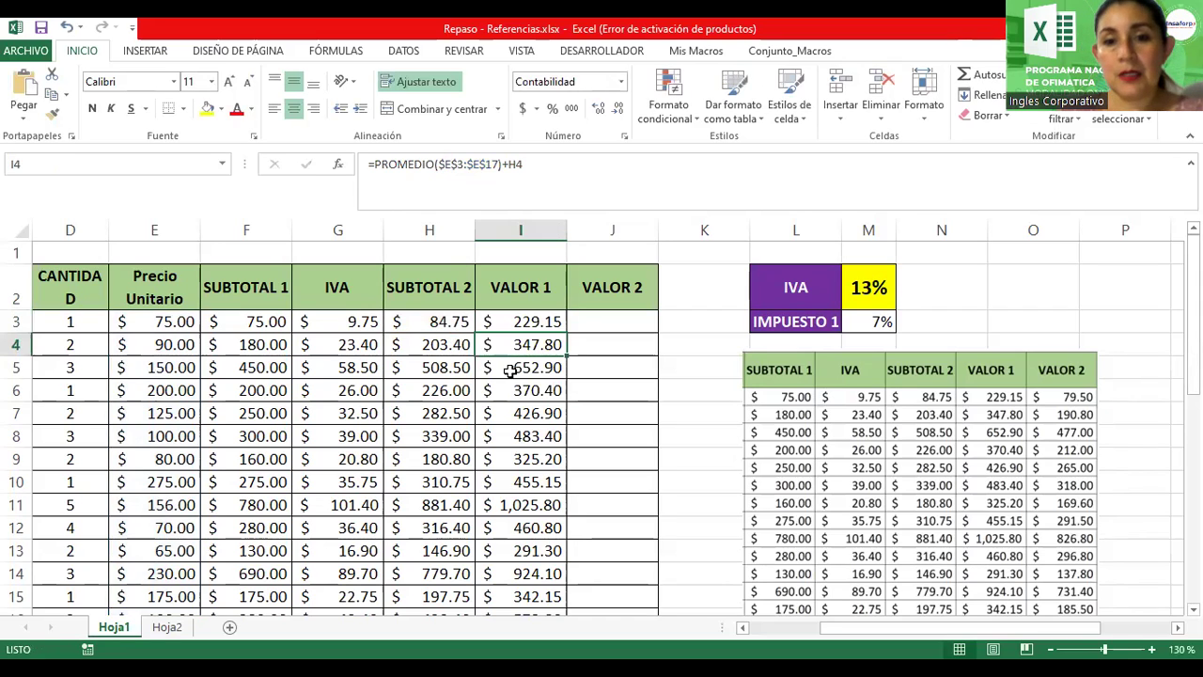
scroll(508, 370, "down", 3)
scroll(508, 370, "down", 2)
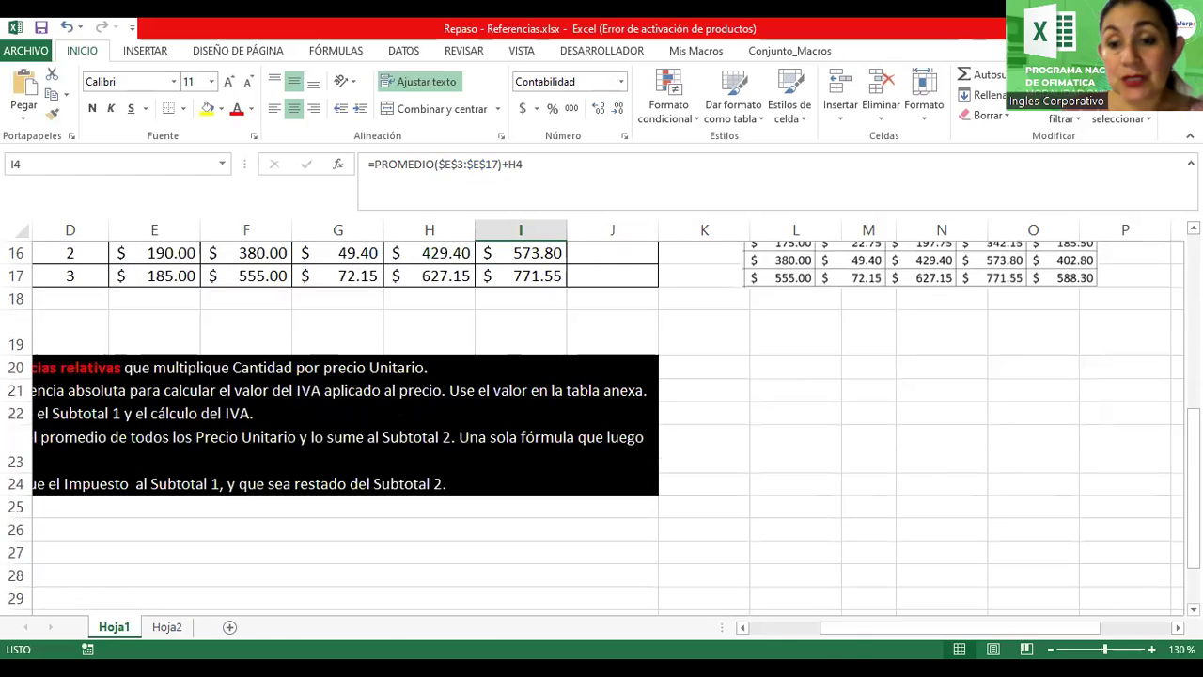
left_click_drag(854, 627, 782, 627)
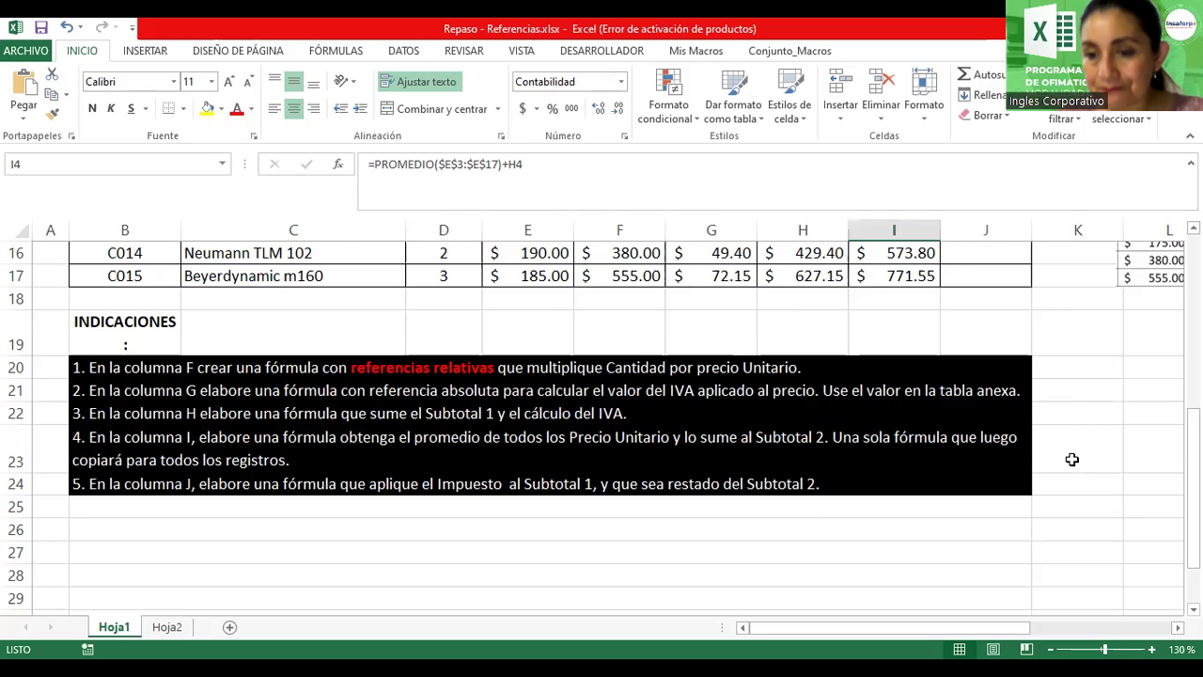
scroll(1074, 463, "down", 3, "ctrl")
scroll(778, 370, "up", 1)
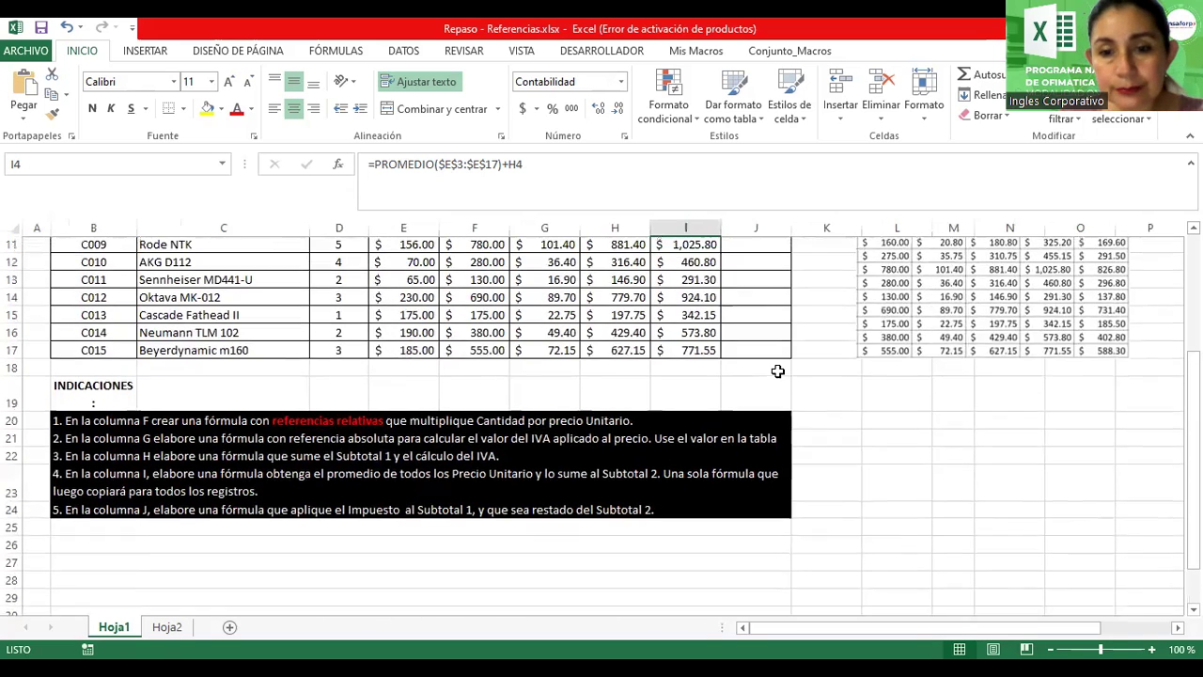
scroll(778, 370, "up", 1)
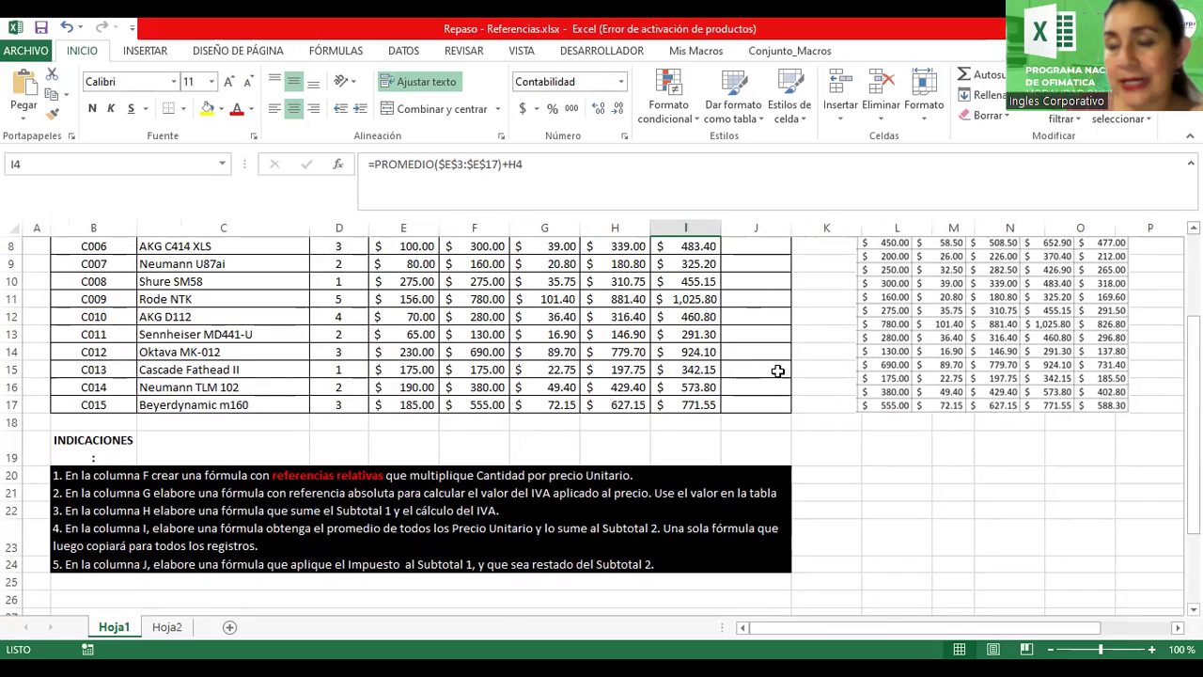
scroll(778, 372, "up", 3)
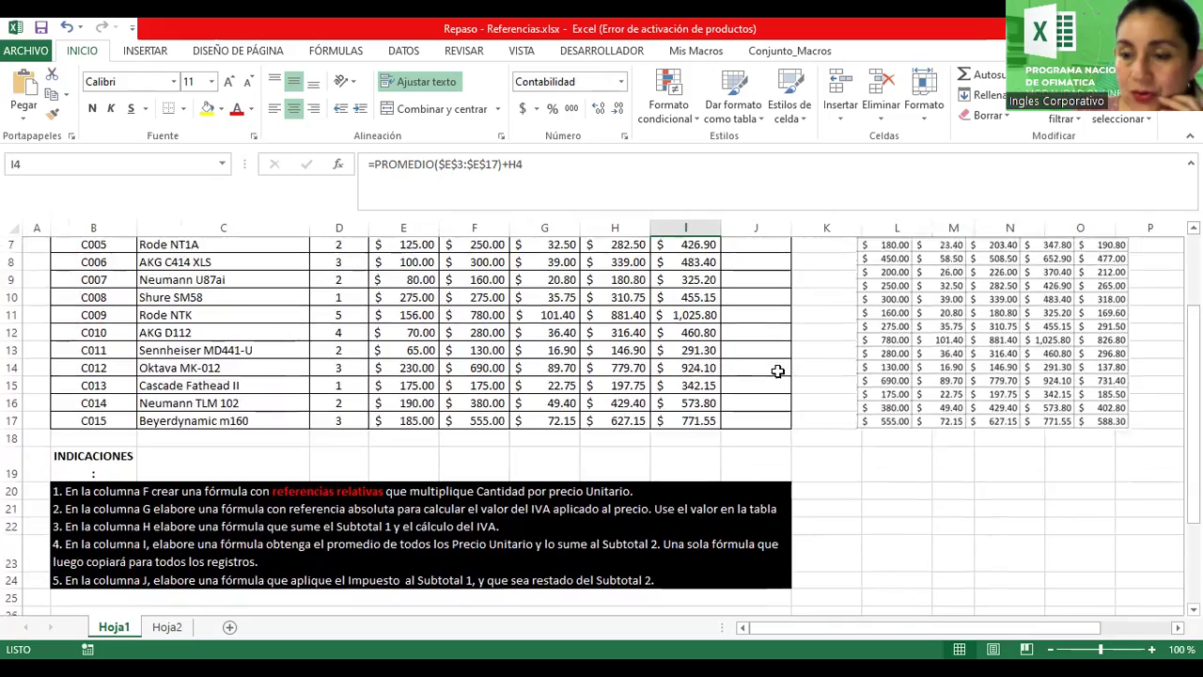
left_click(753, 296)
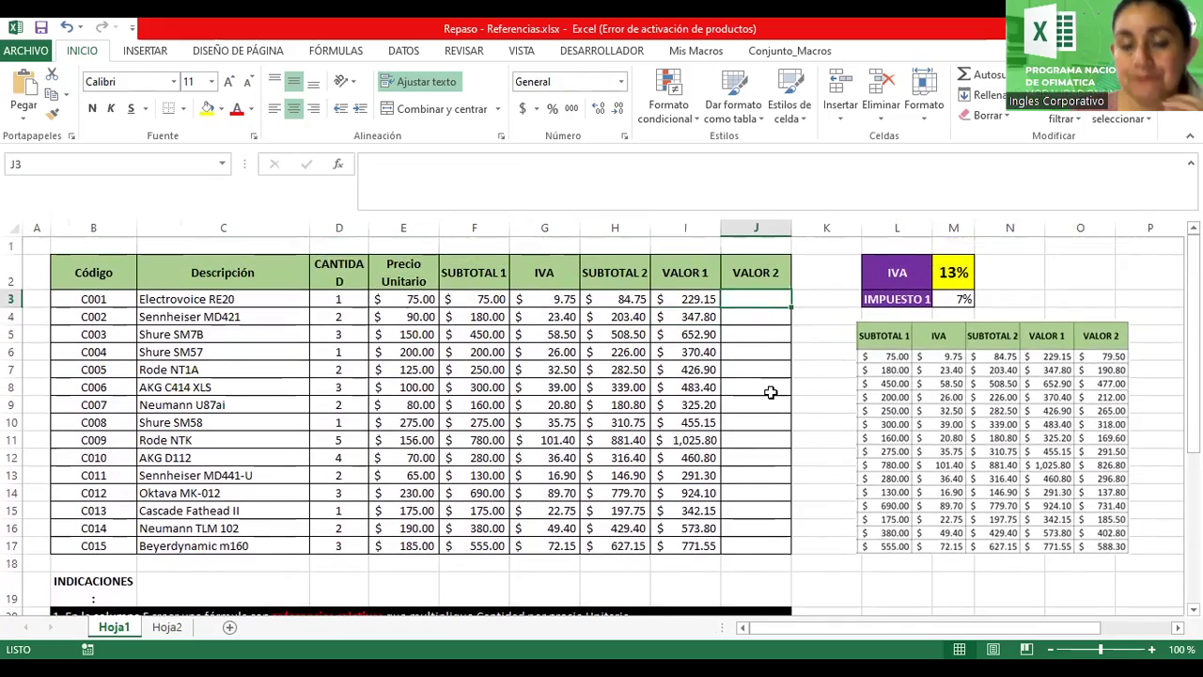
scroll(770, 392, "down", 1)
scroll(770, 392, "down", 1, "ctrl")
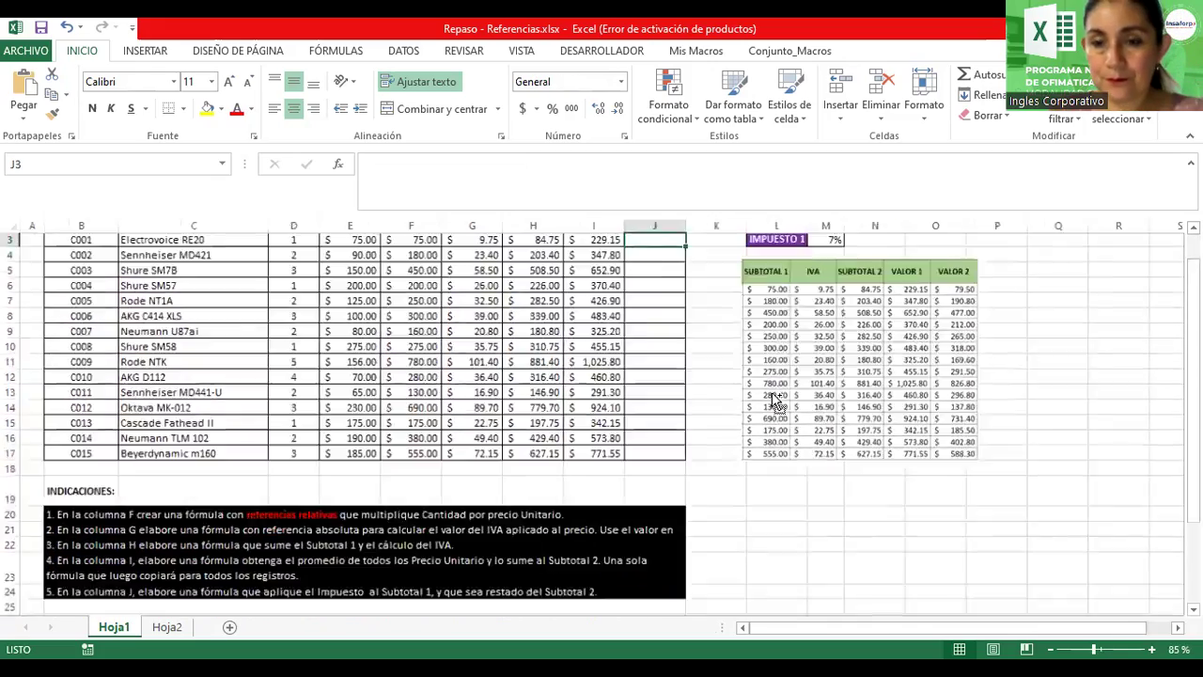
scroll(691, 437, "down", 1, "ctrl")
scroll(682, 430, "up", 1, "ctrl")
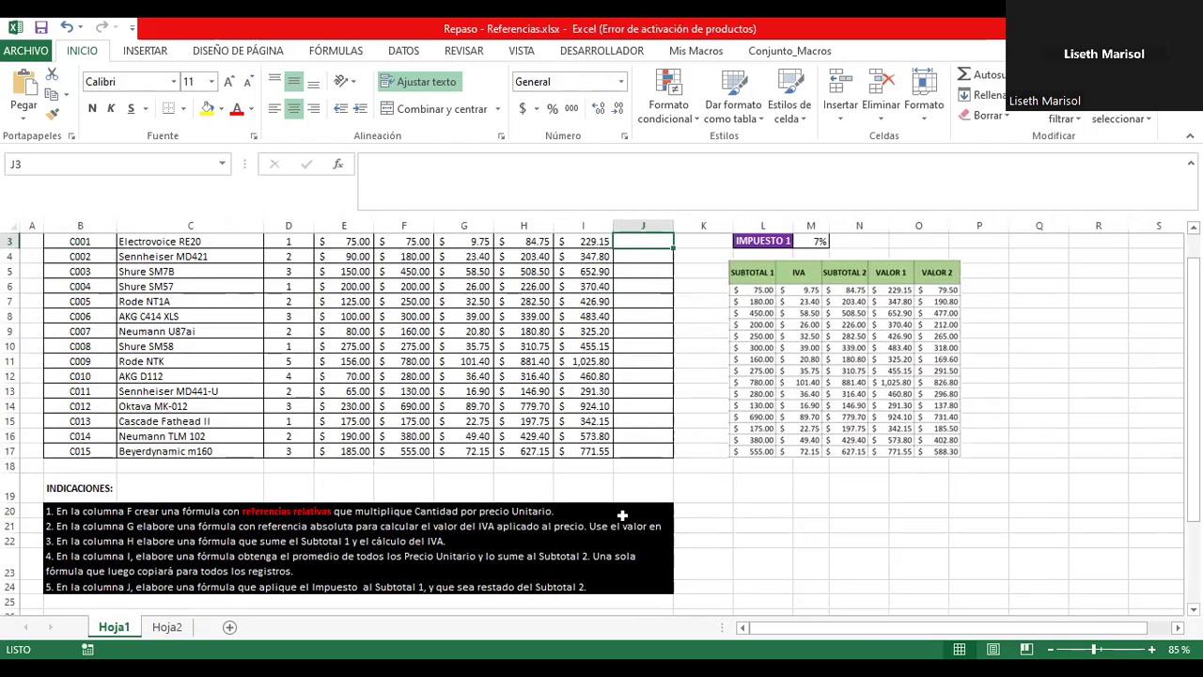
left_click(622, 513)
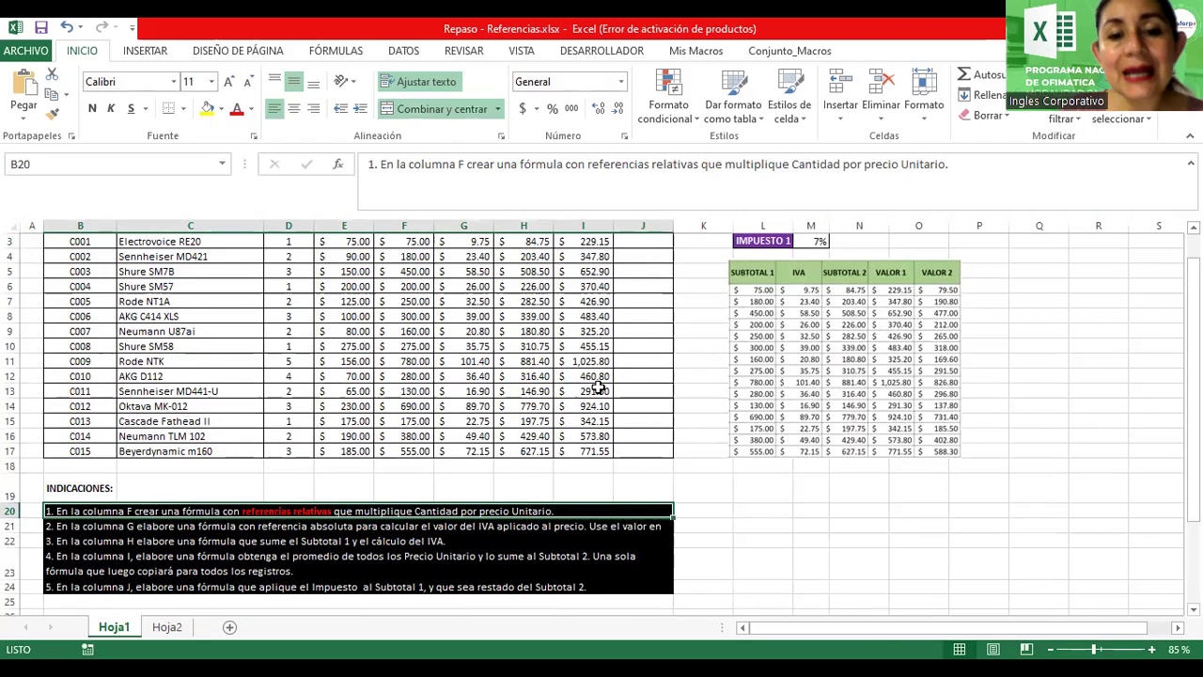
scroll(656, 331, "up", 1)
scroll(656, 331, "up", 1)
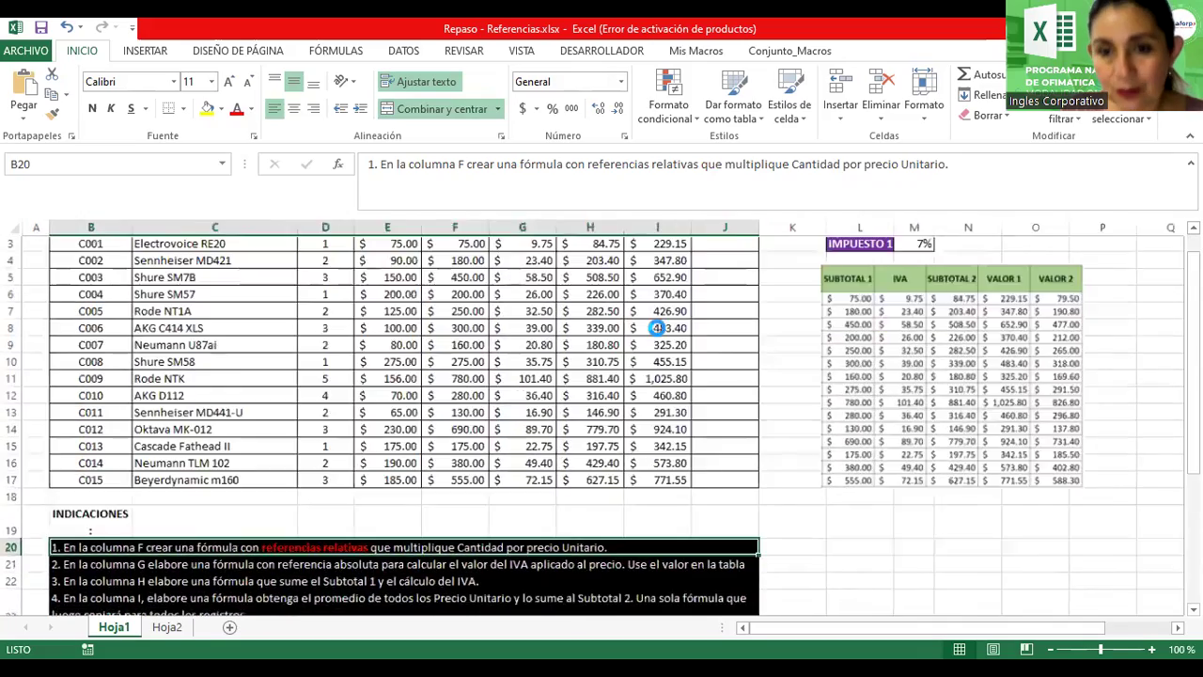
scroll(843, 344, "up", 1)
scroll(843, 344, "up", 1)
left_click(857, 309)
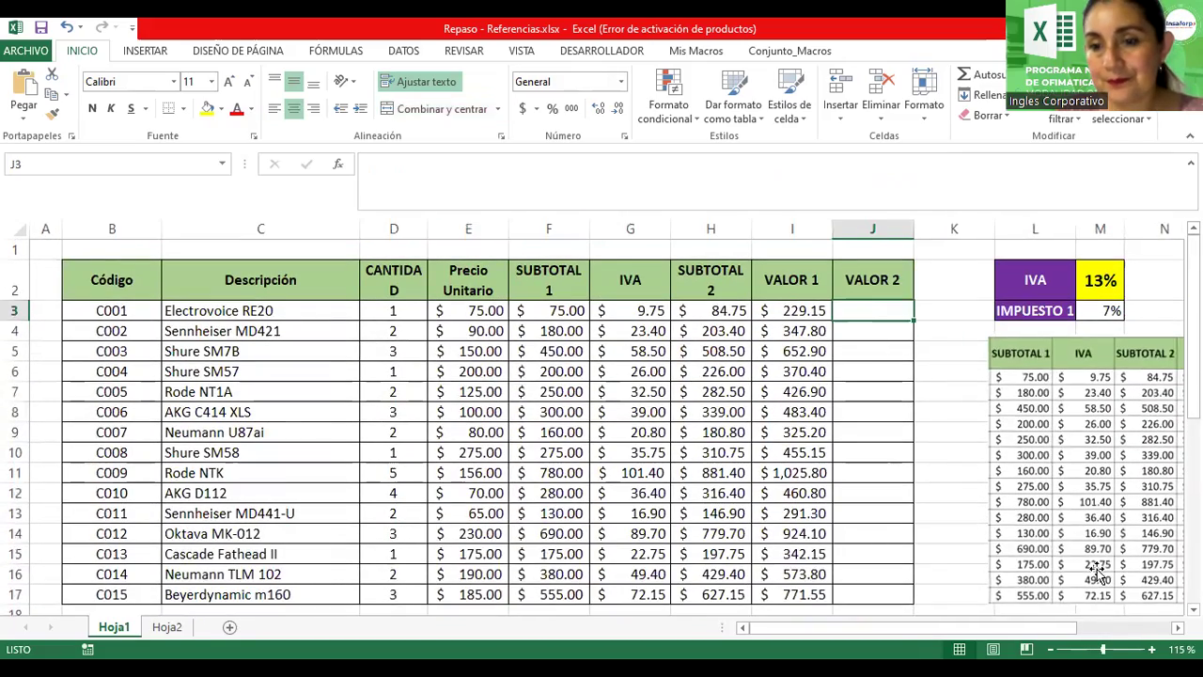
left_click(1178, 627)
left_click(1178, 627)
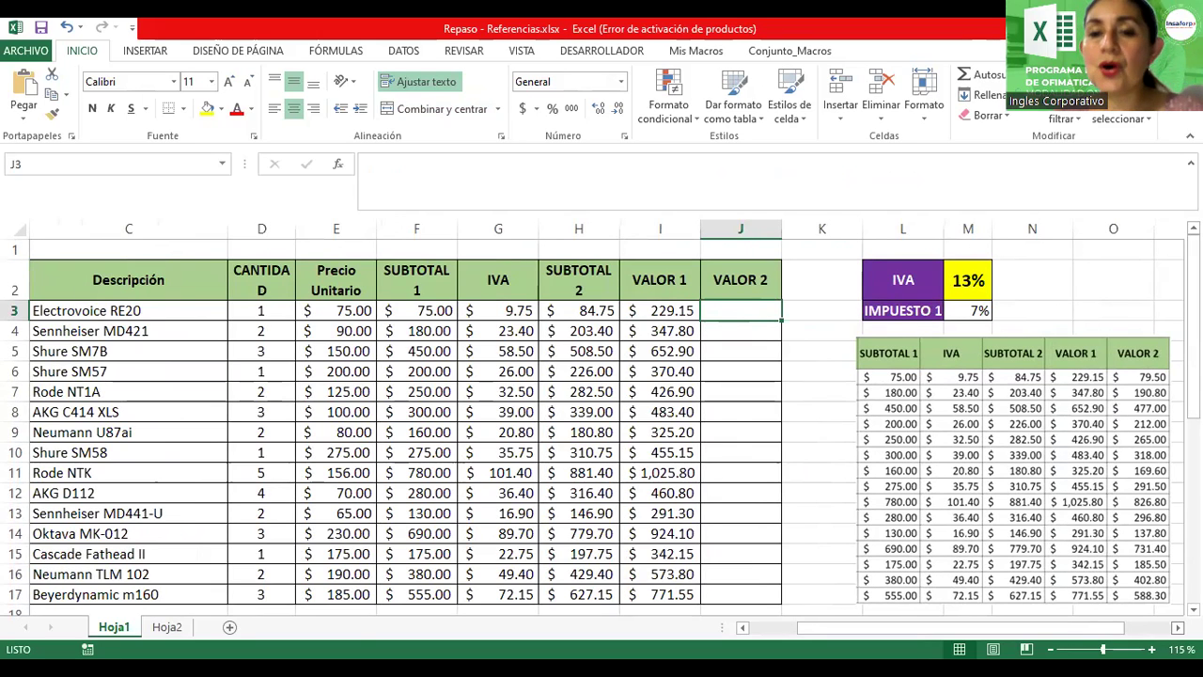
scroll(602, 423, "down", 4)
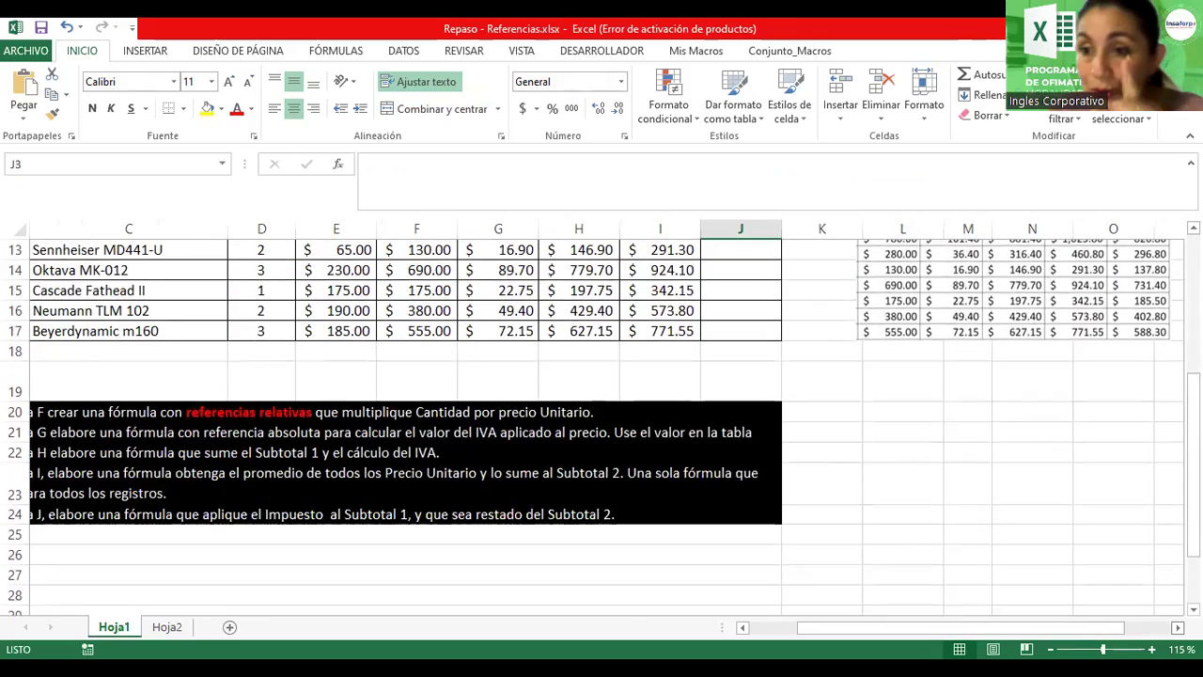
scroll(602, 423, "up", 3)
scroll(601, 423, "up", 1)
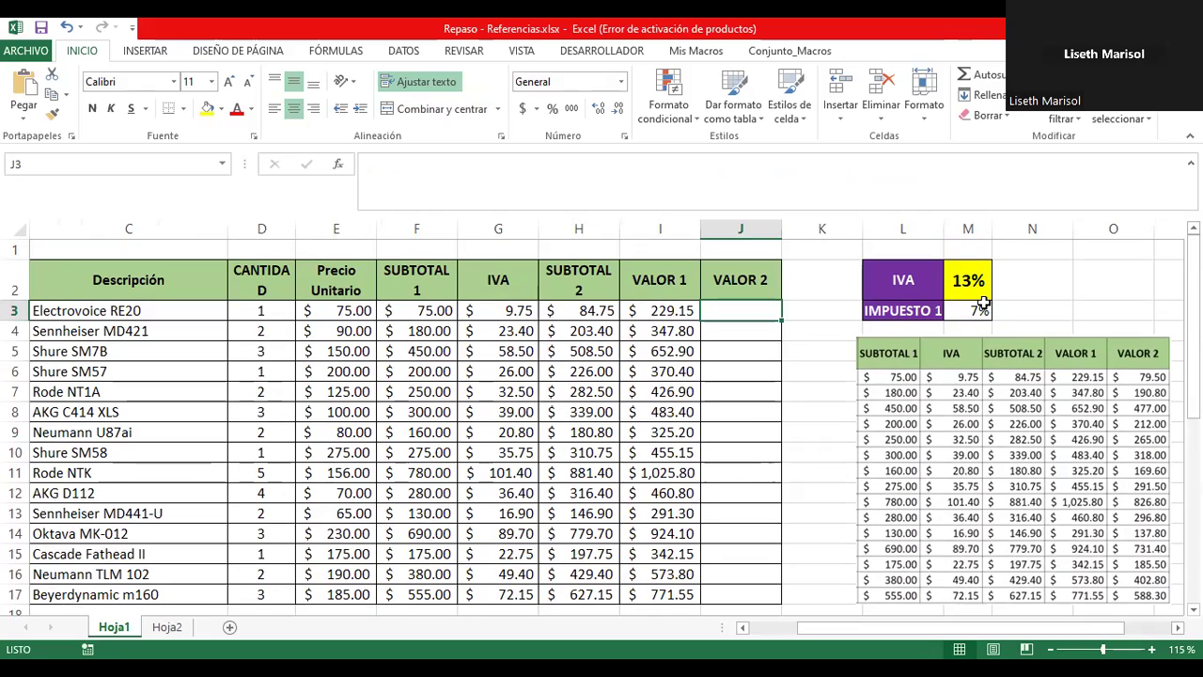
Begin the VALOR 2 formula in J3 as =(F3, referencing Subtotal 1
type("=")
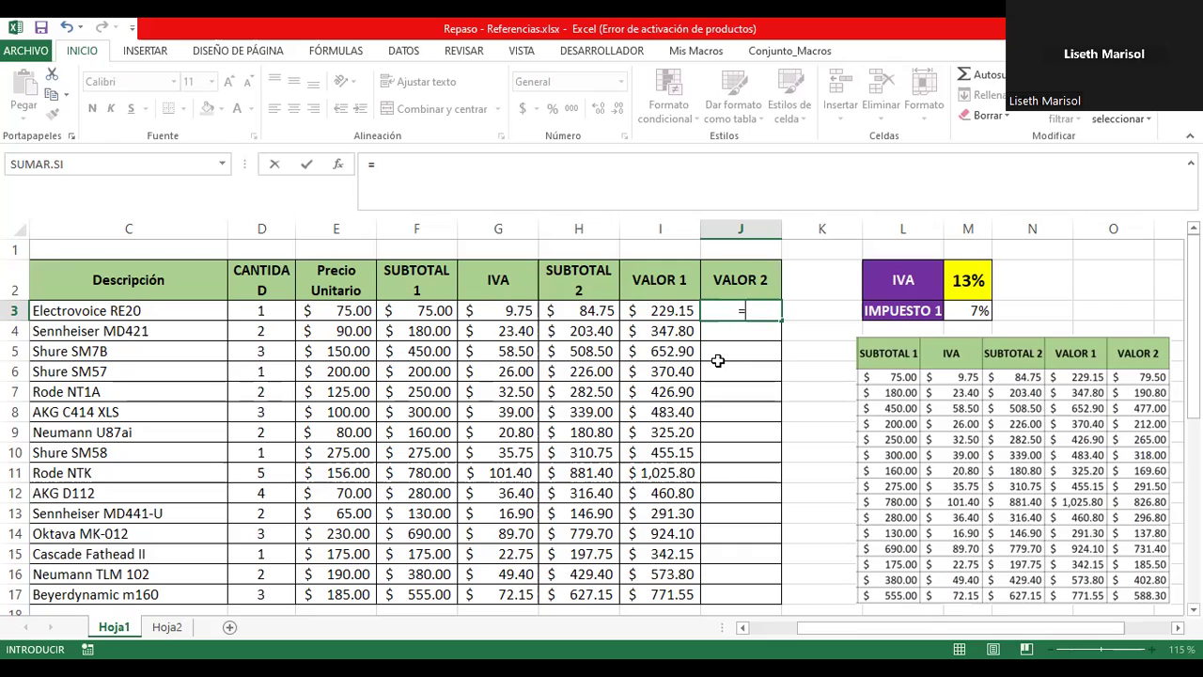
scroll(705, 492, "down", 2)
scroll(705, 492, "down", 1)
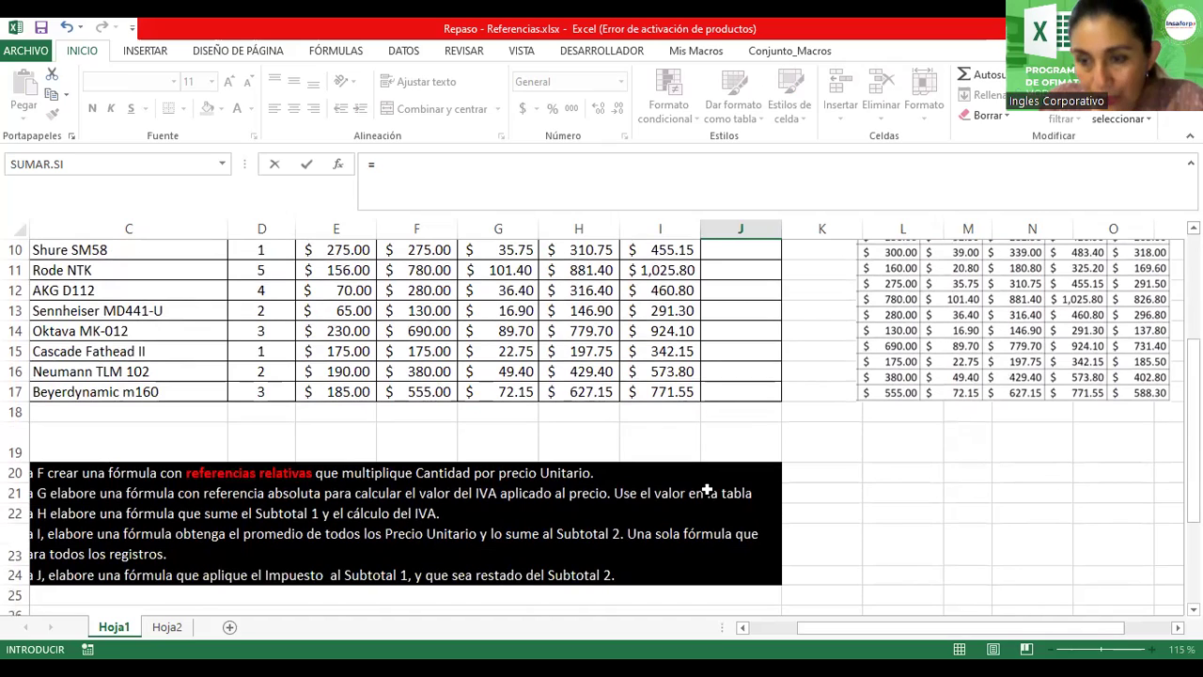
scroll(707, 488, "up", 2)
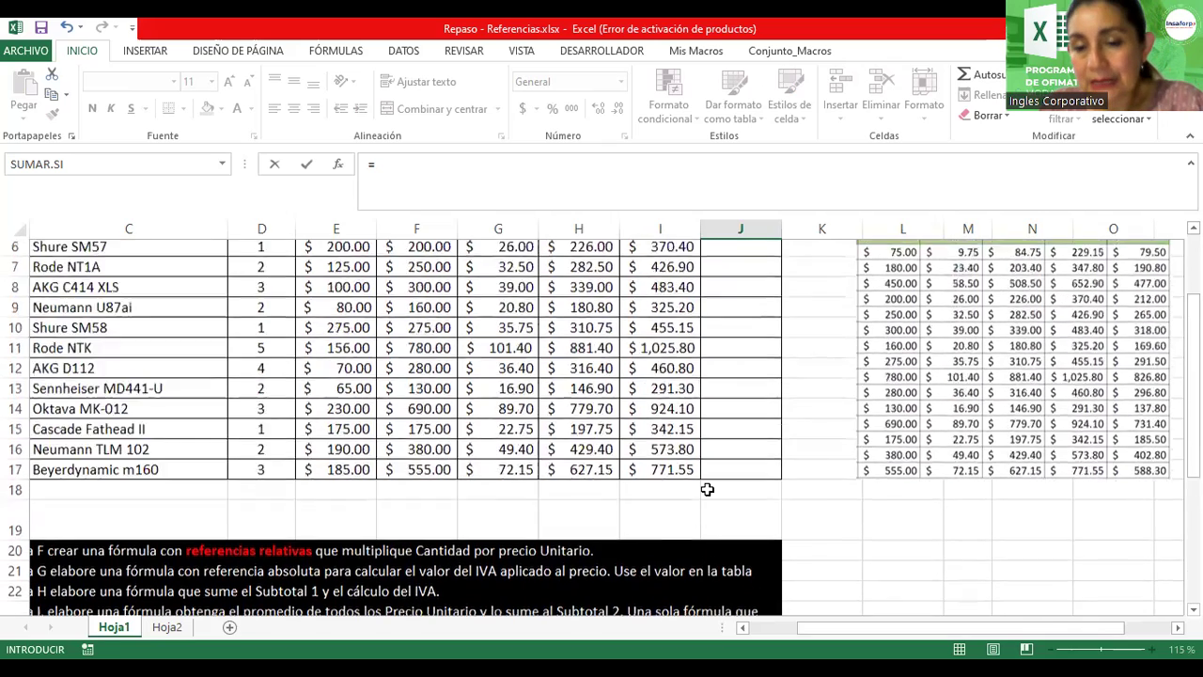
scroll(706, 489, "up", 2)
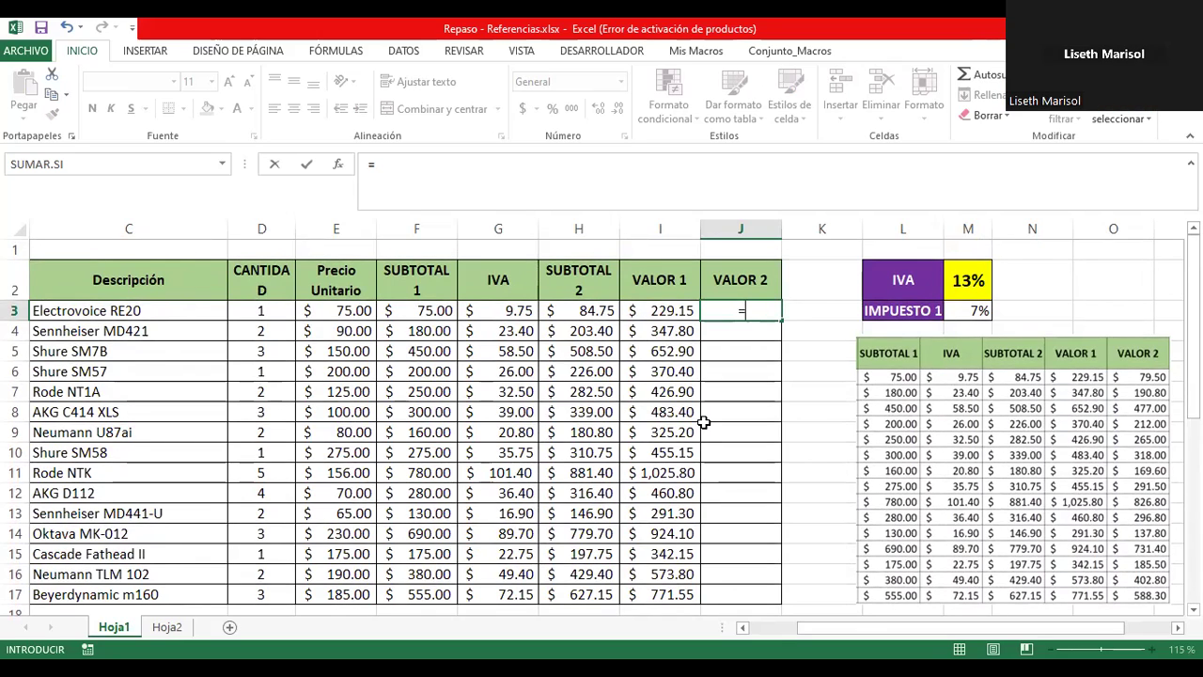
type("(")
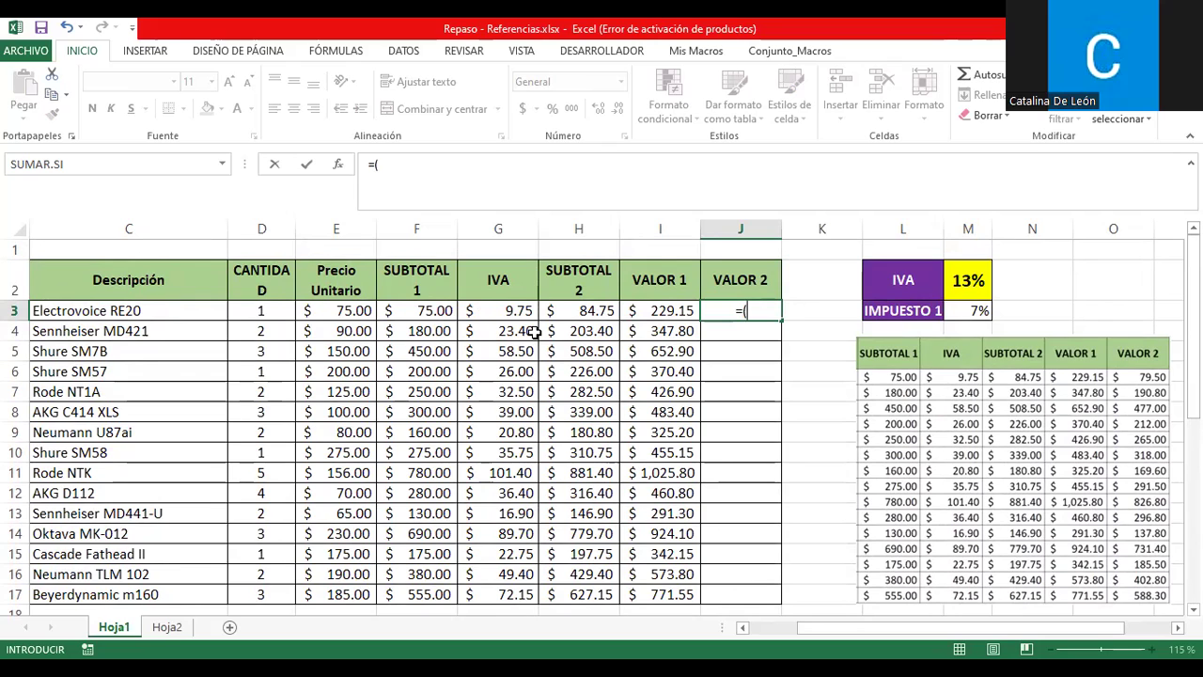
left_click(406, 311)
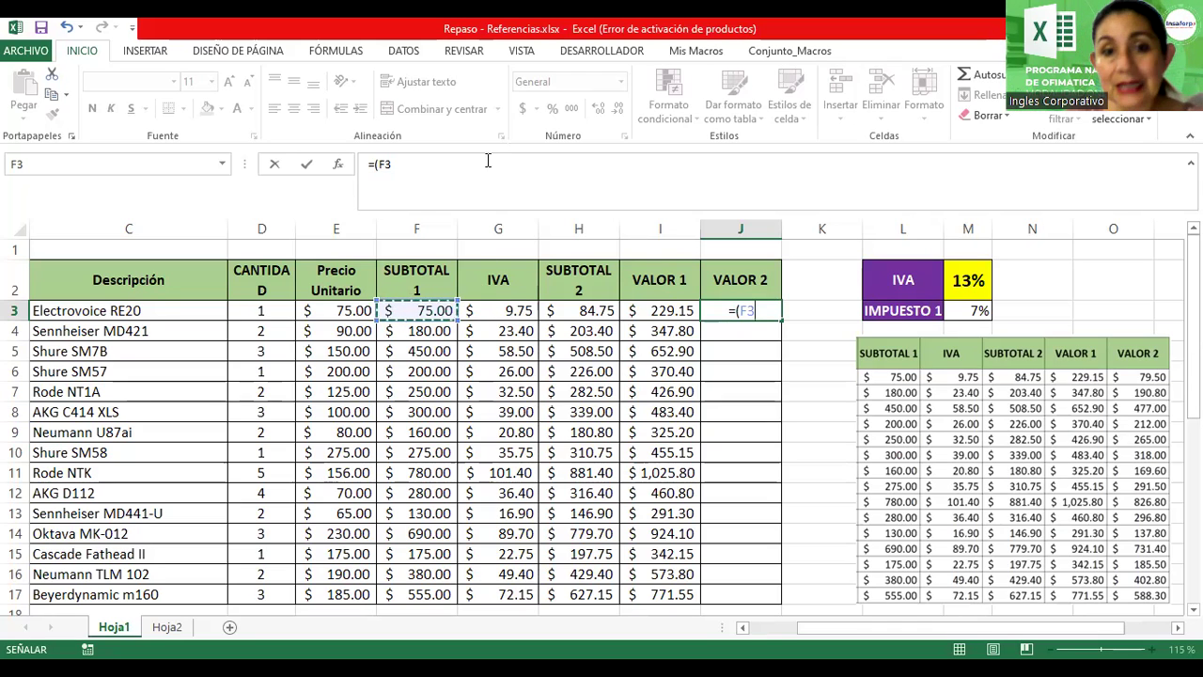
Complete J3 as =(F3*M3), showing 5.25, and copy it down to J11
left_click(407, 162)
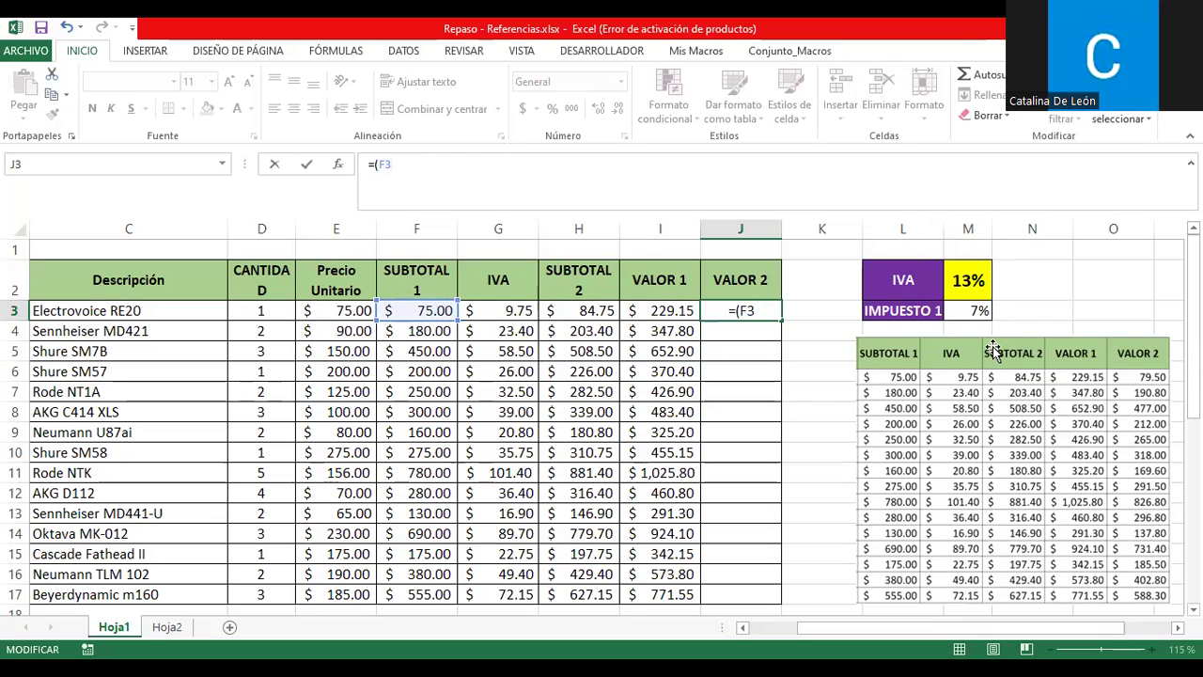
type("*")
left_click(969, 313)
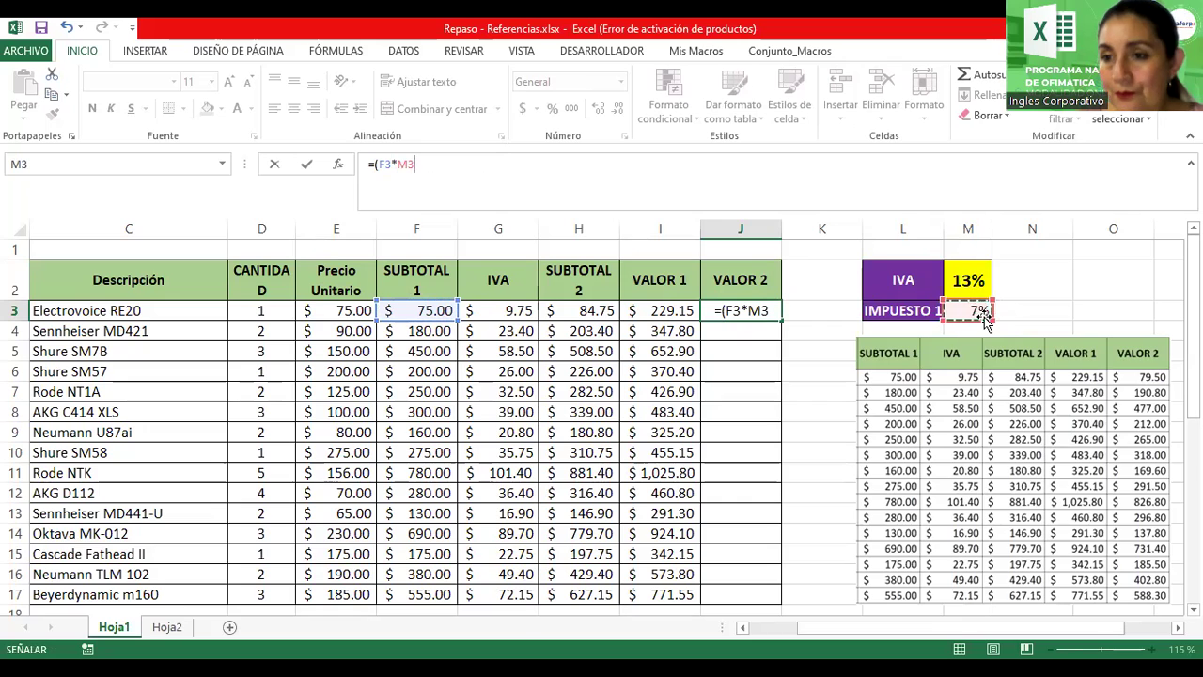
type(")")
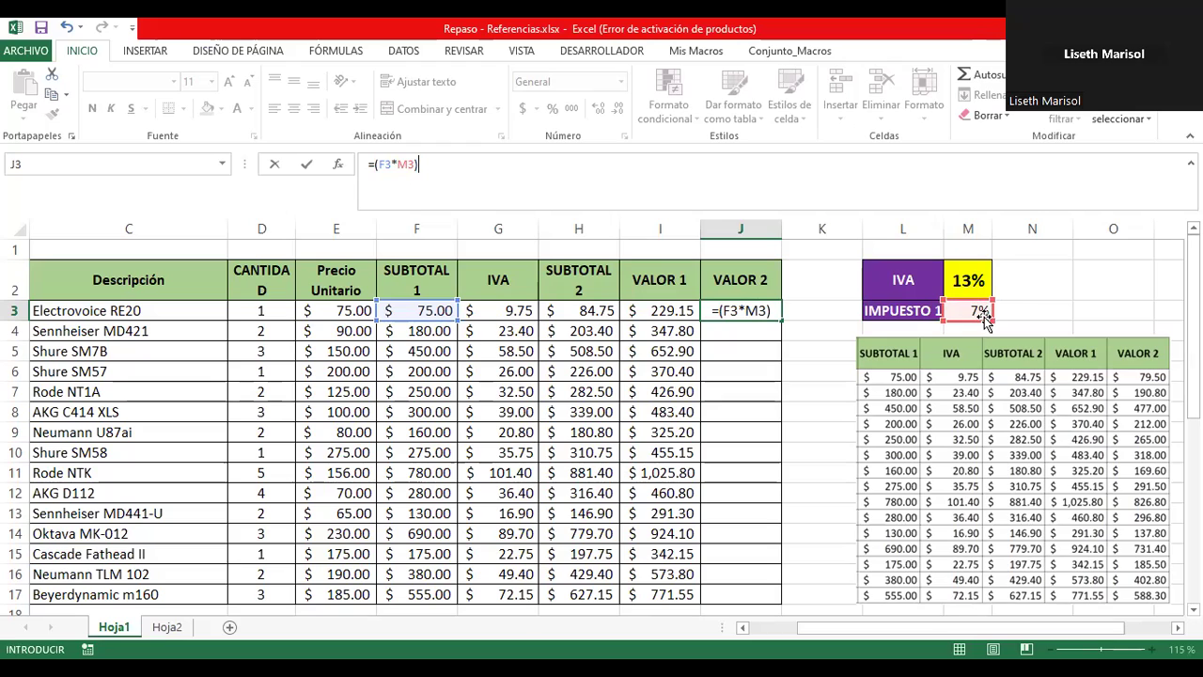
key("Return")
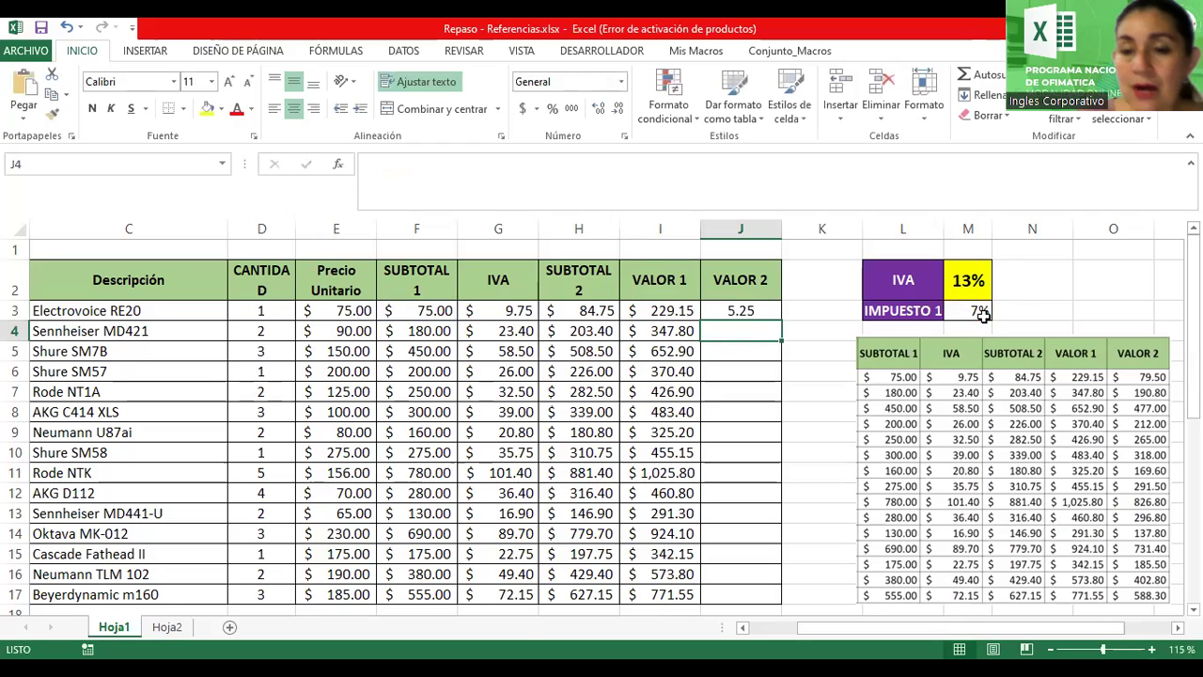
left_click(763, 310)
left_click_drag(781, 321, 800, 473)
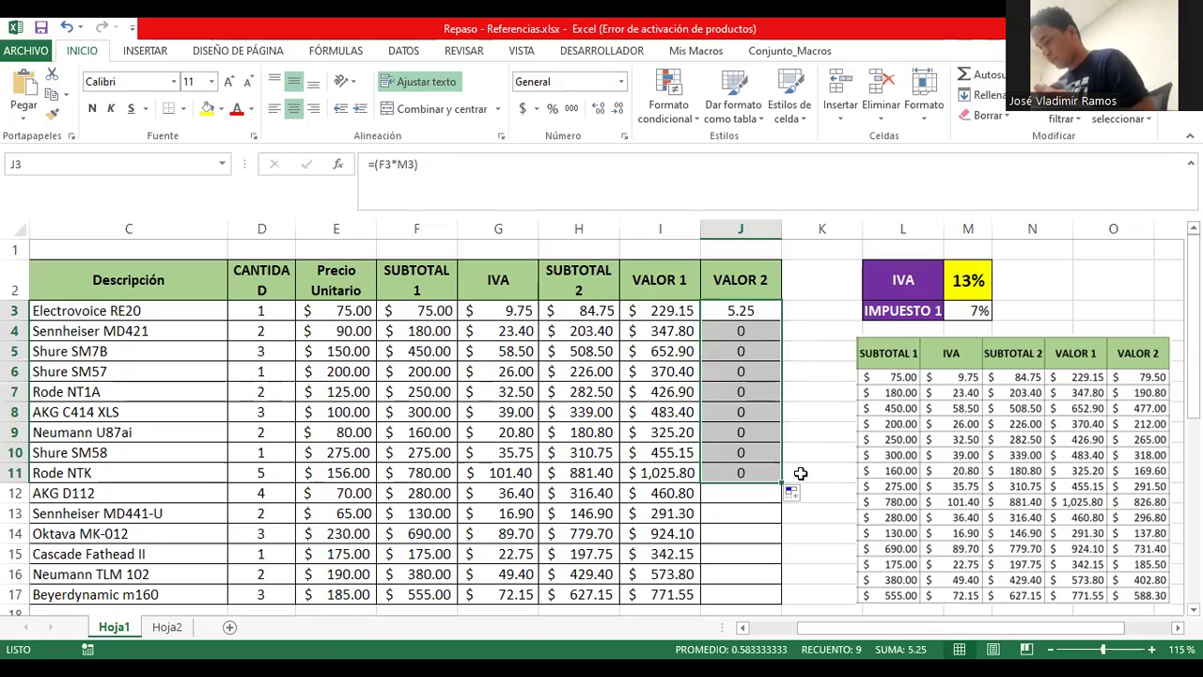
double_click(749, 312)
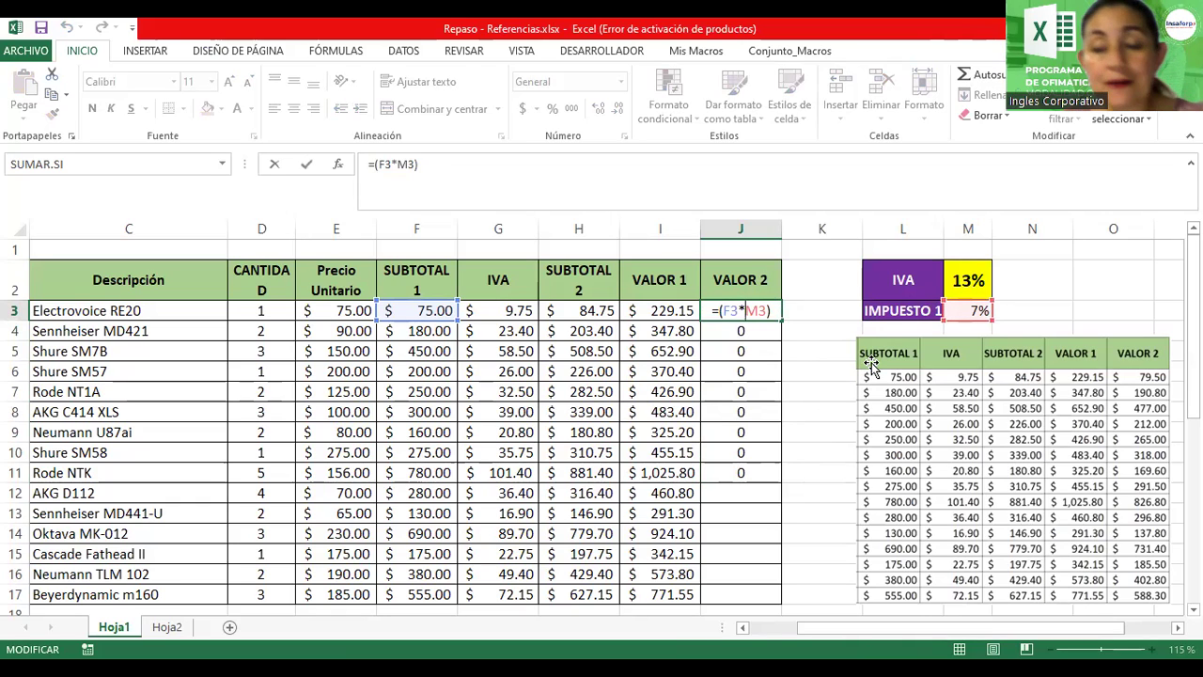
key("F4")
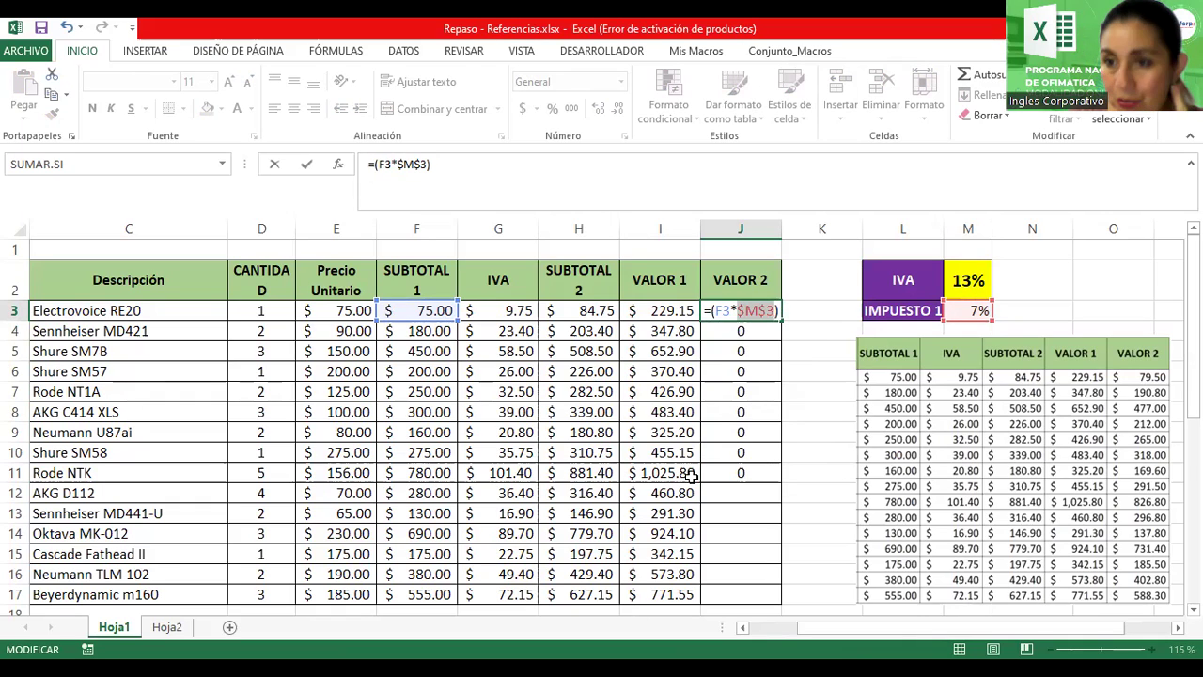
scroll(690, 477, "down", 2)
scroll(691, 476, "down", 2)
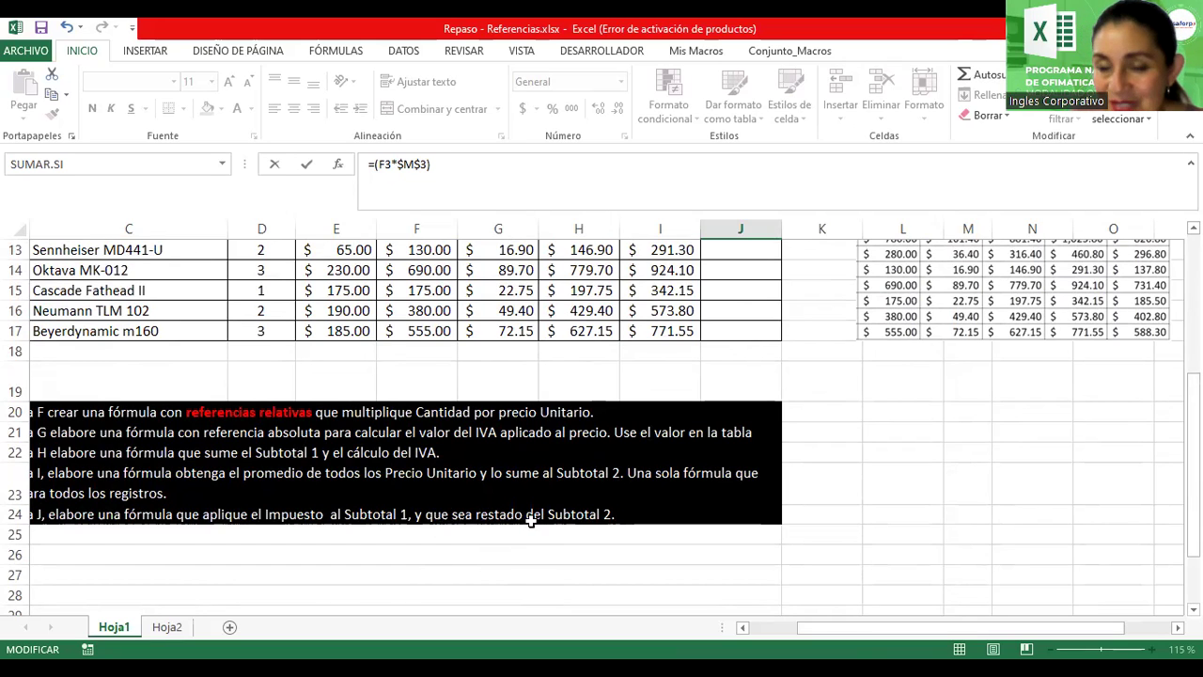
scroll(533, 535, "up", 3)
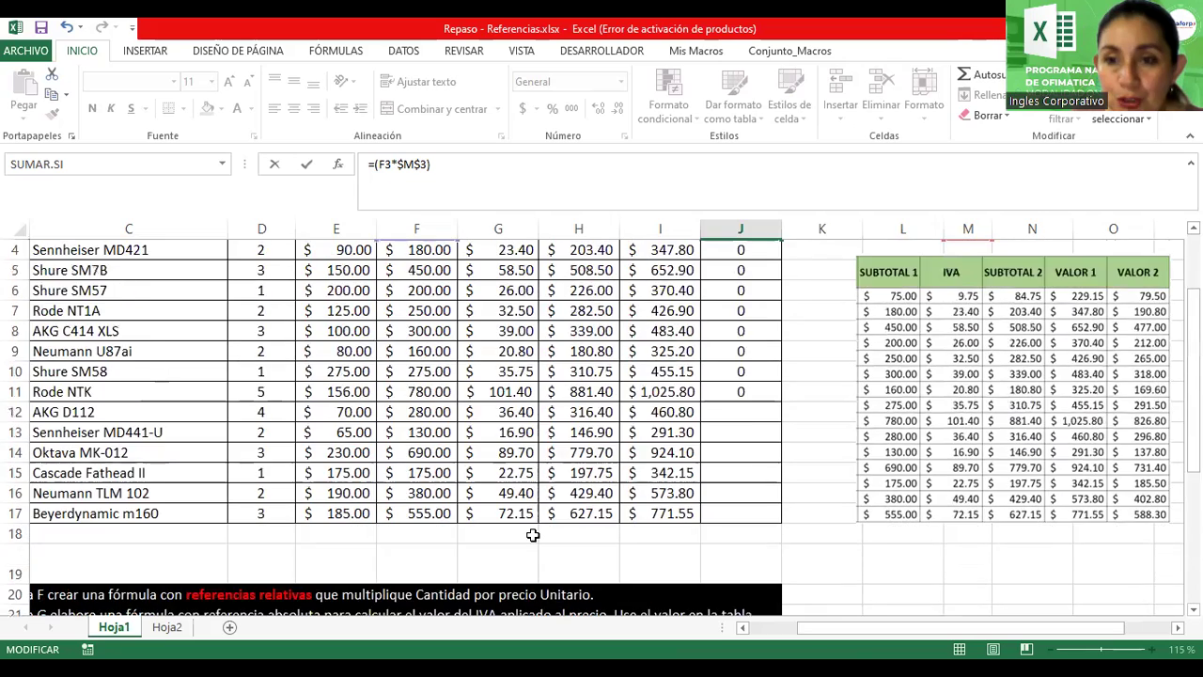
scroll(532, 535, "up", 1)
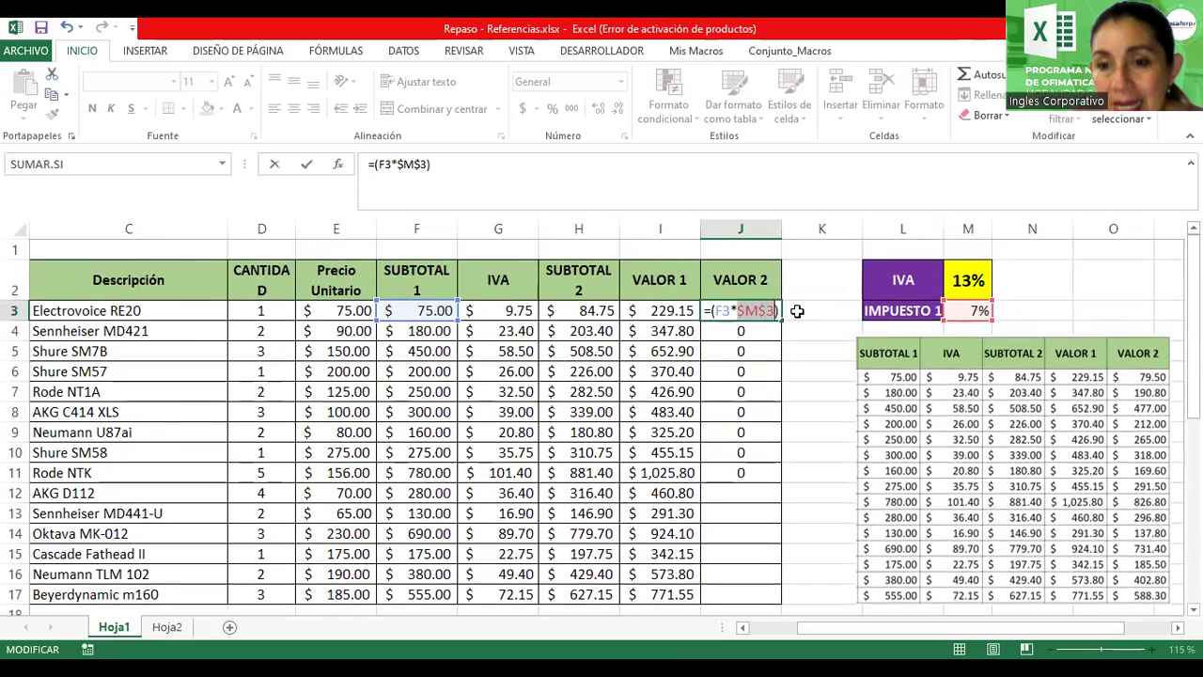
left_click(460, 162)
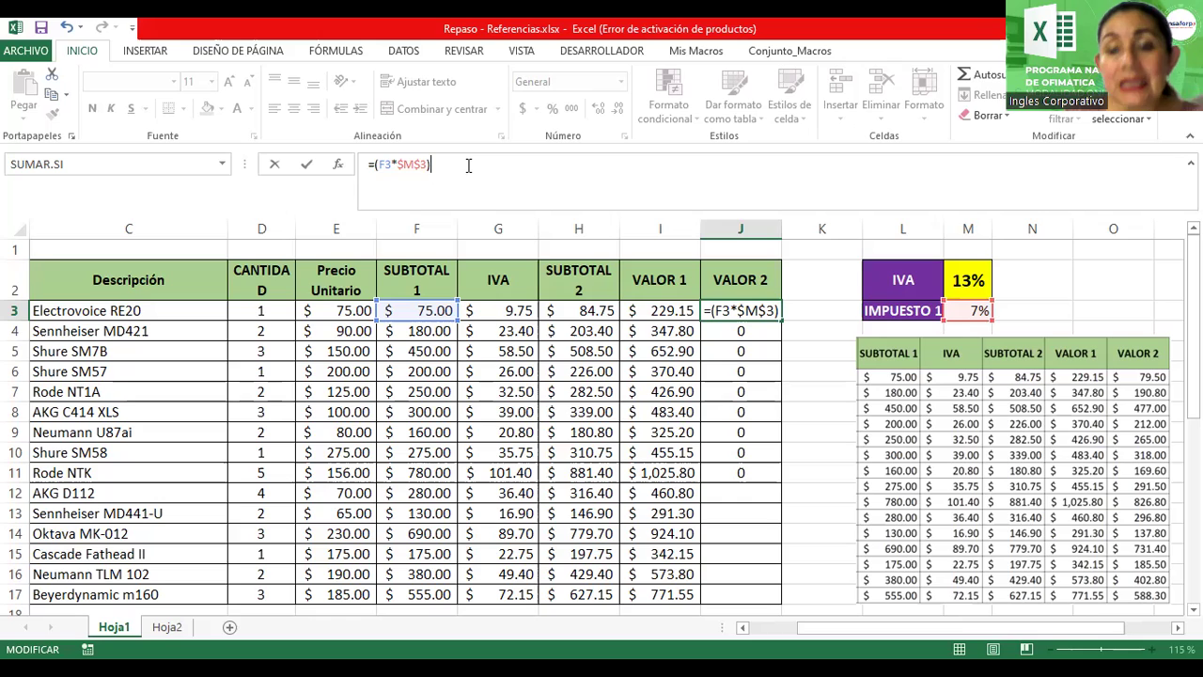
Extend J3's formula to =(F3*$M$3)-F3, which returns -$69.75
type("-")
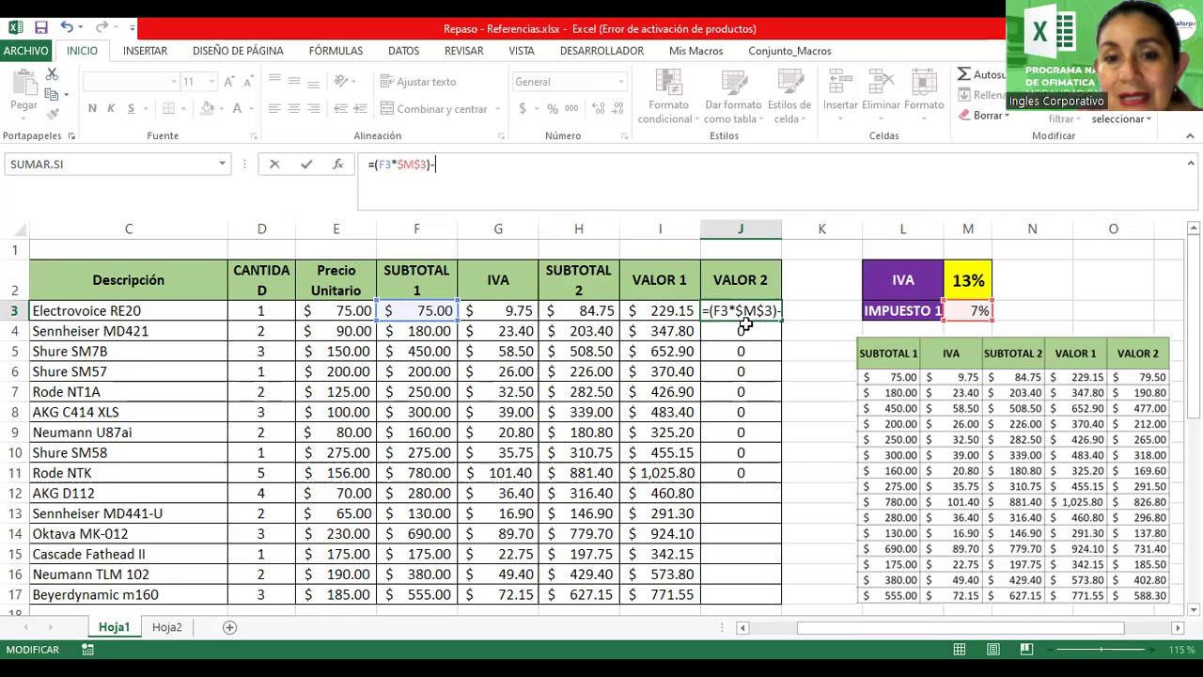
mouse_move(1193, 282)
left_mouse_down()
mouse_move(1194, 311)
mouse_move(1194, 235)
left_mouse_up()
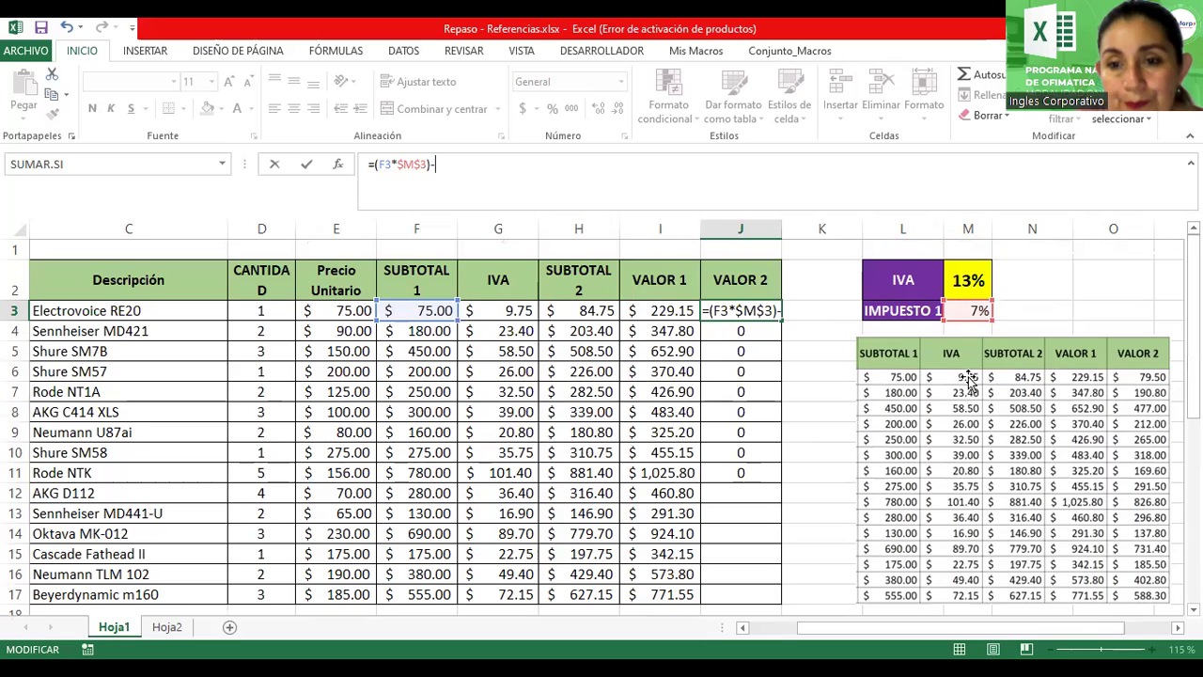
left_click(433, 310)
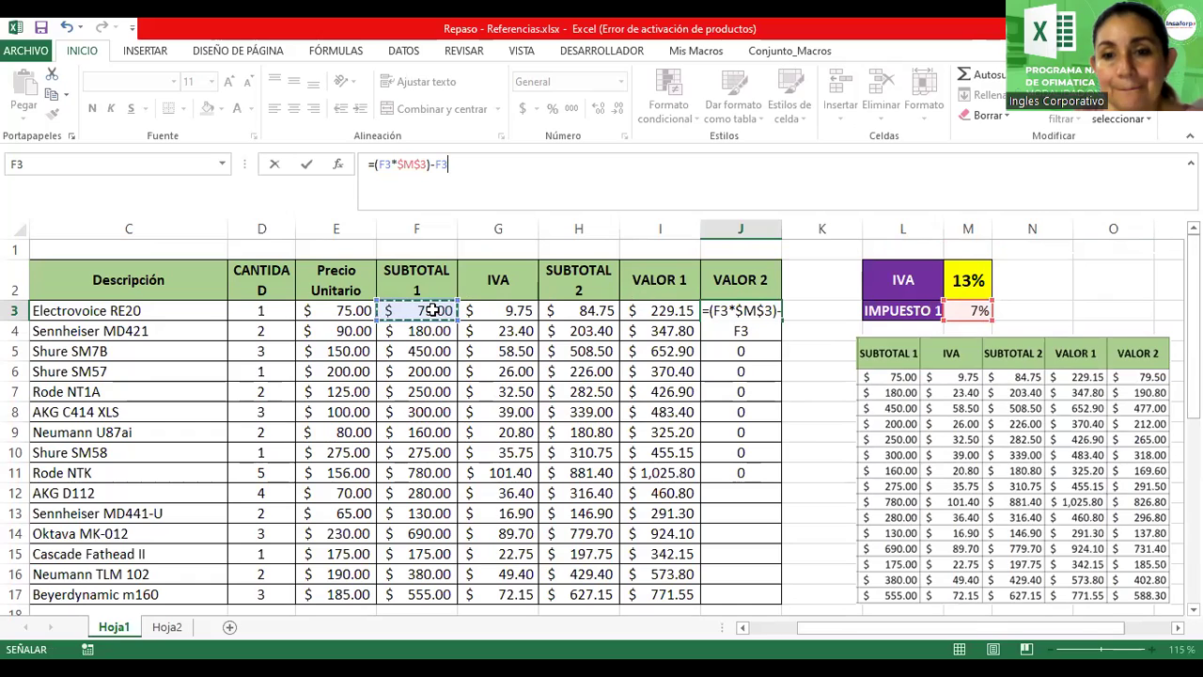
key("Return")
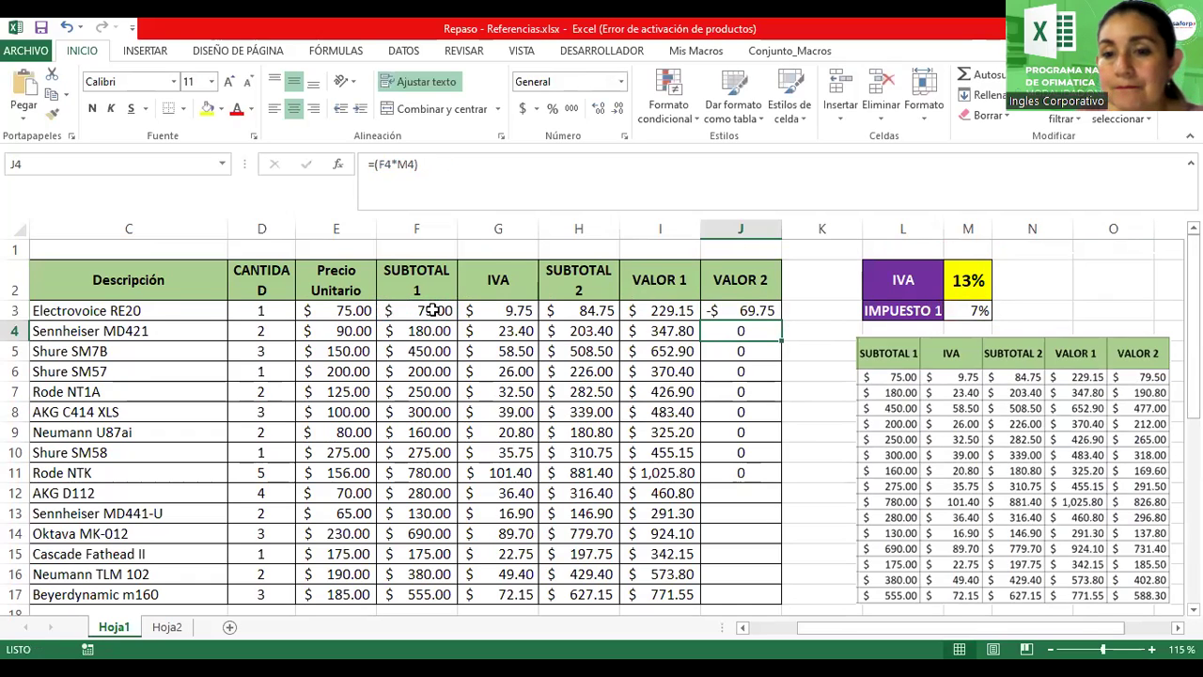
Change J3 to =(F3*$M$3)-H3 and fill it down to J15, starting at -$79.50
left_click(723, 310)
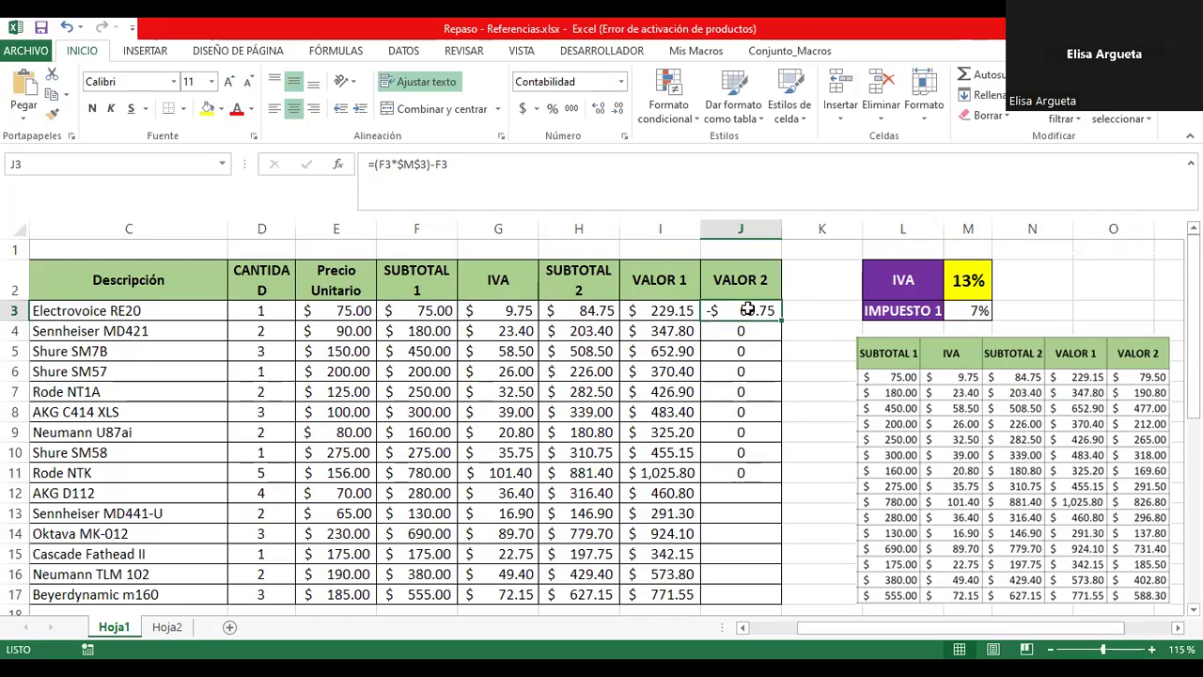
scroll(696, 519, "down", 4)
scroll(695, 518, "up", 3)
scroll(693, 511, "up", 1)
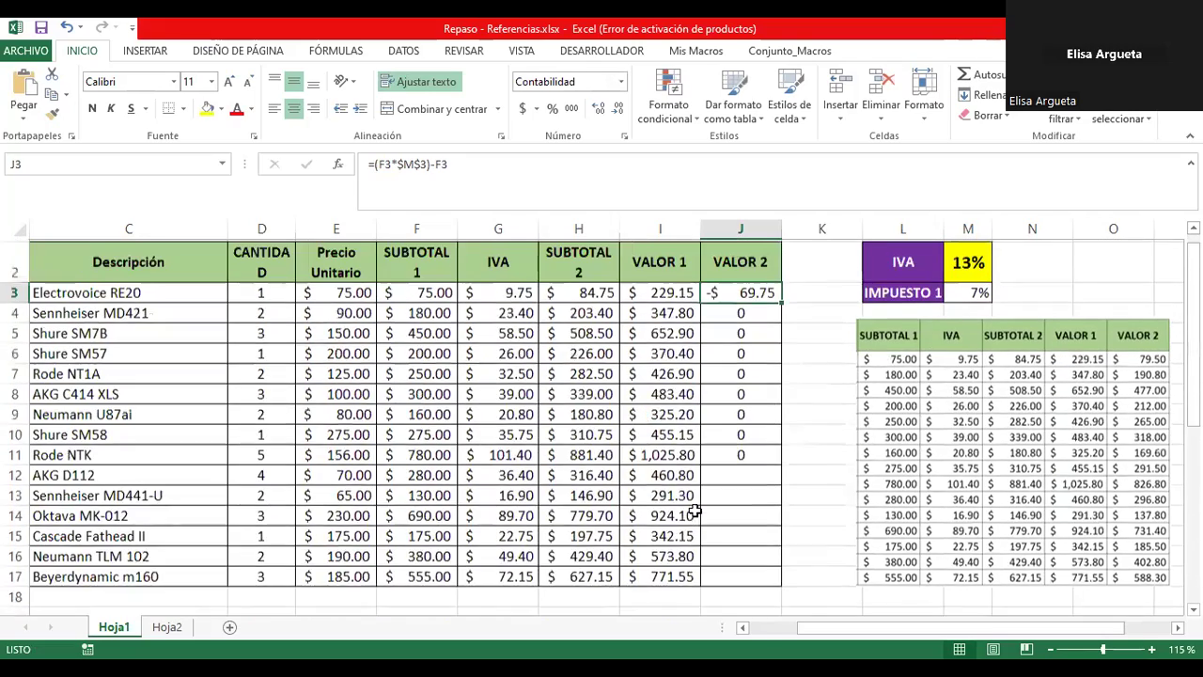
scroll(694, 510, "up", 1)
double_click(729, 310)
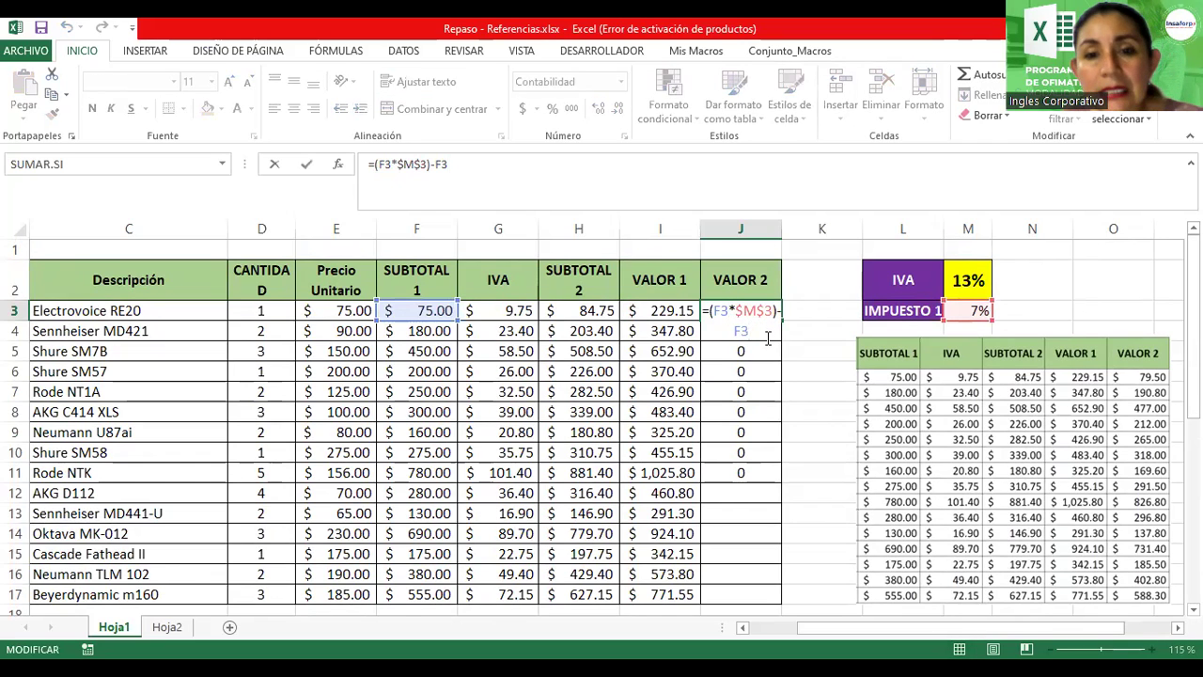
key("BackSpace")
key("BackSpace")
left_click(585, 313)
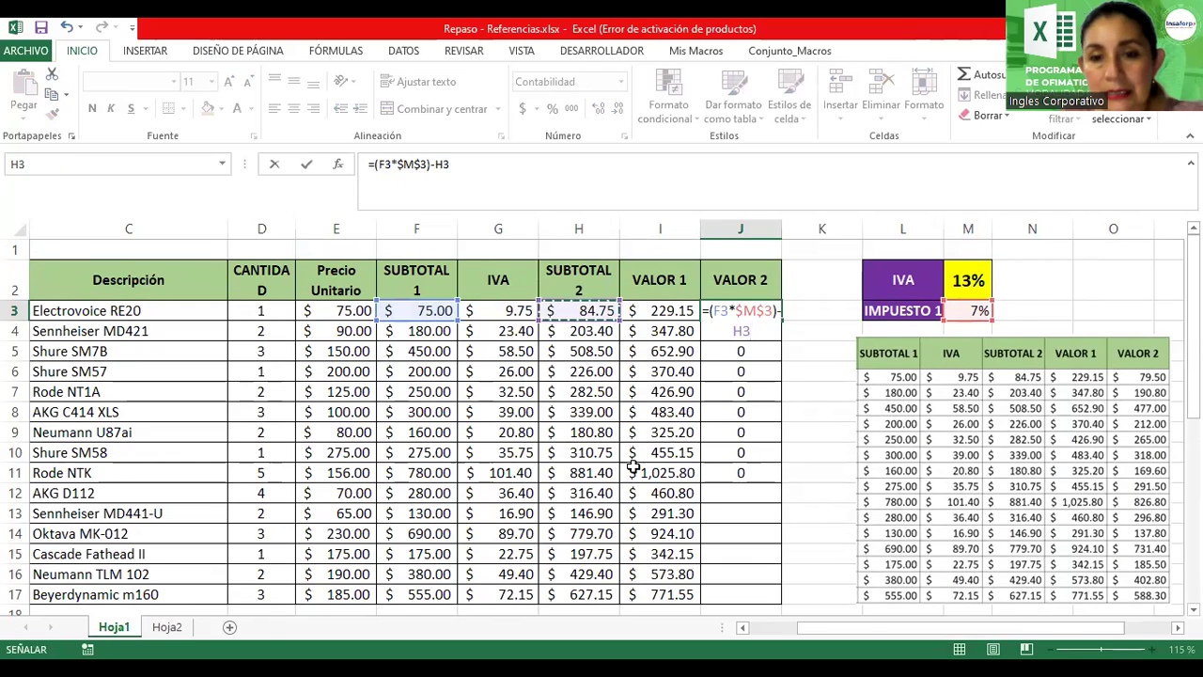
key("Return")
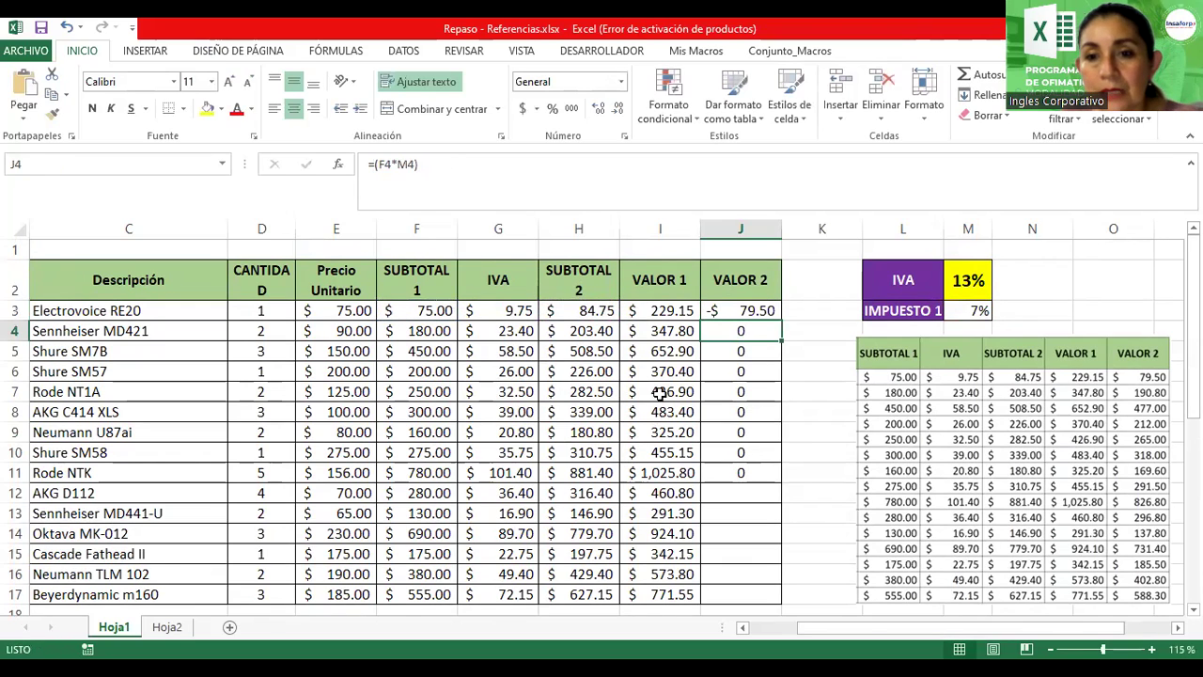
left_click(729, 310)
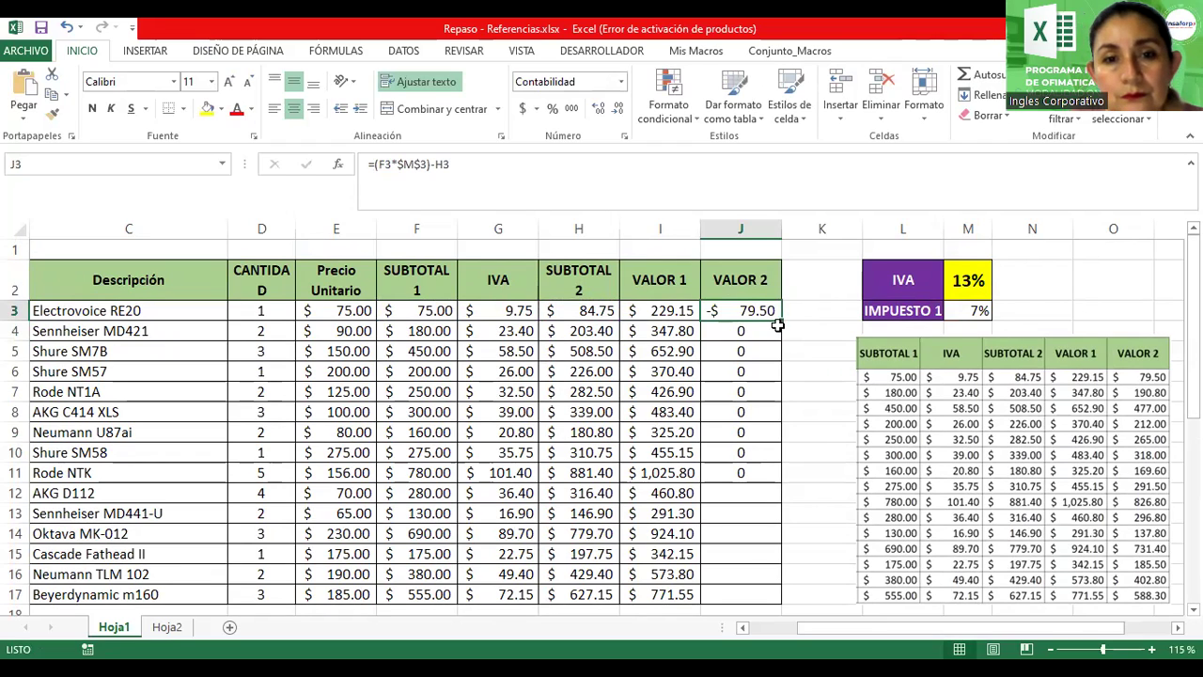
left_click_drag(779, 324, 770, 554)
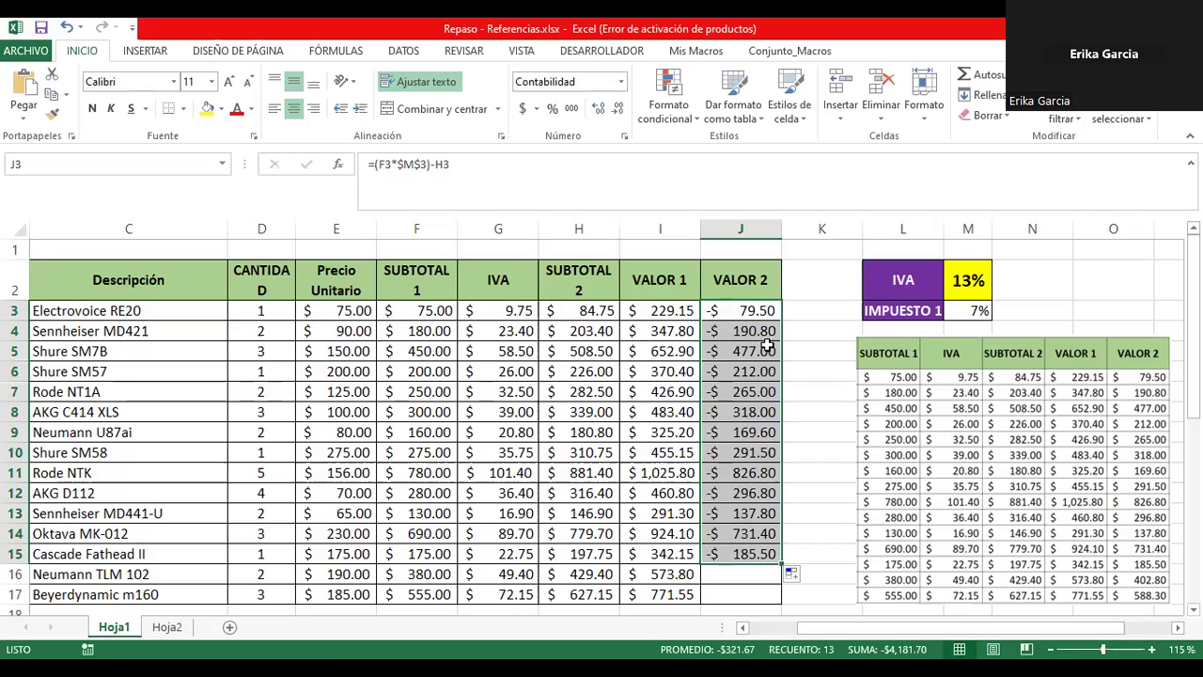
Rearrange J3's formula to =H3-(F3*$M$3) so Valor 2 becomes positive
left_click(755, 310)
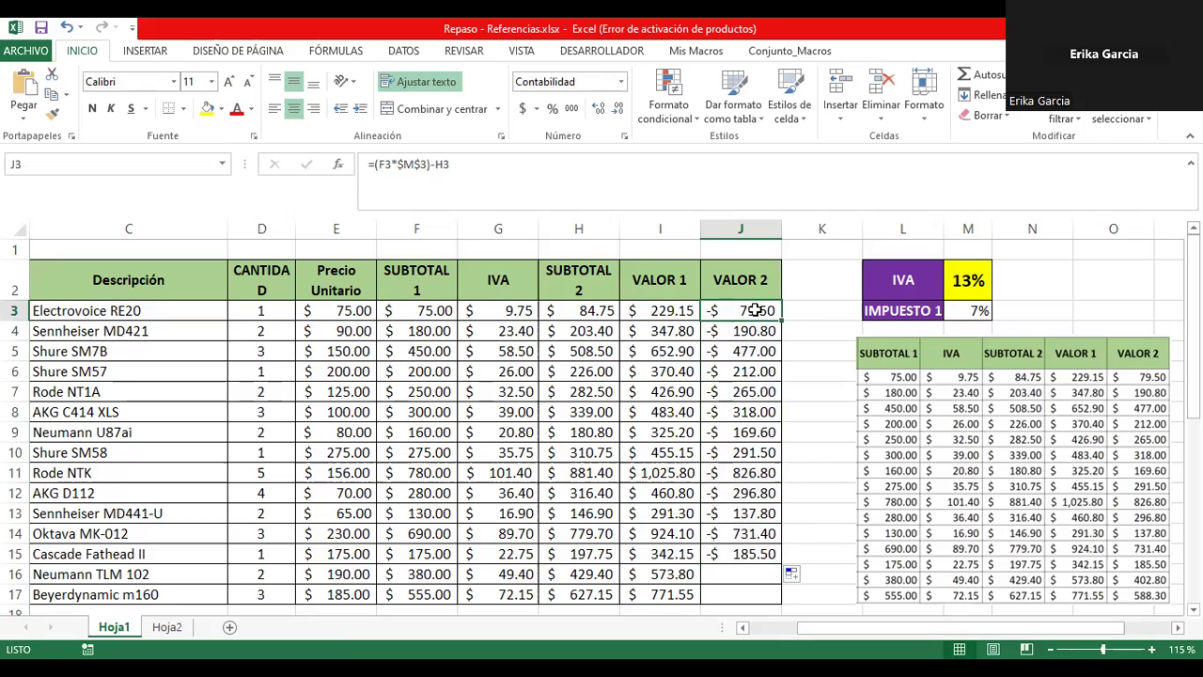
double_click(755, 310)
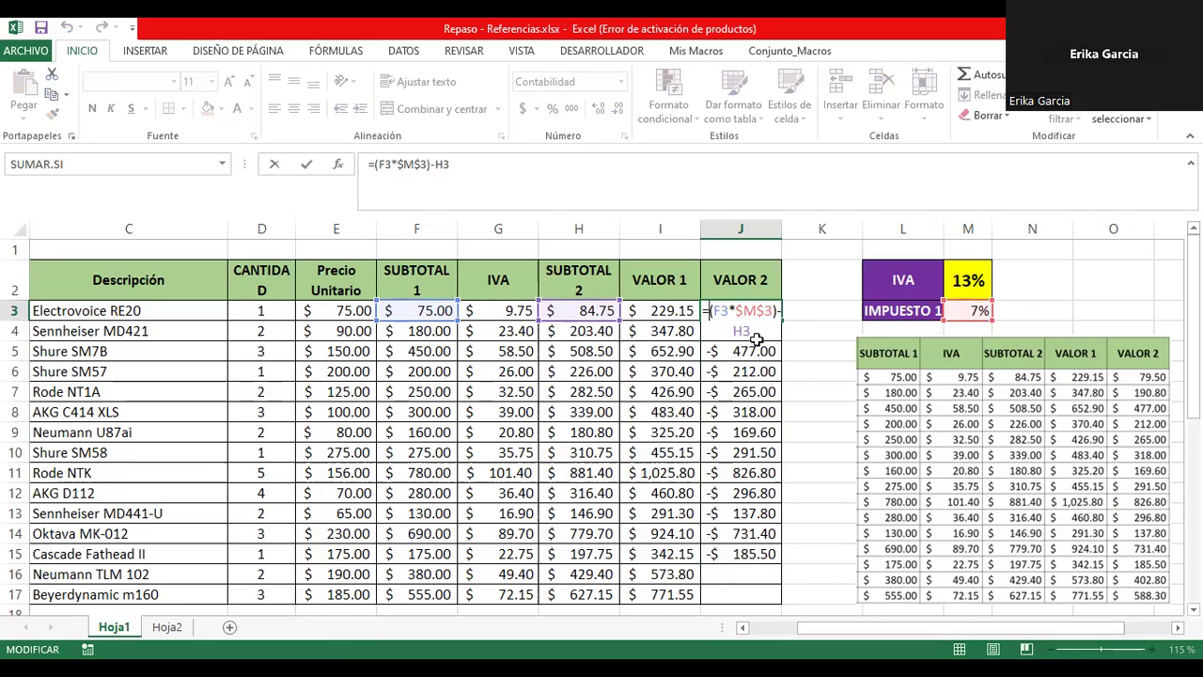
type("H3")
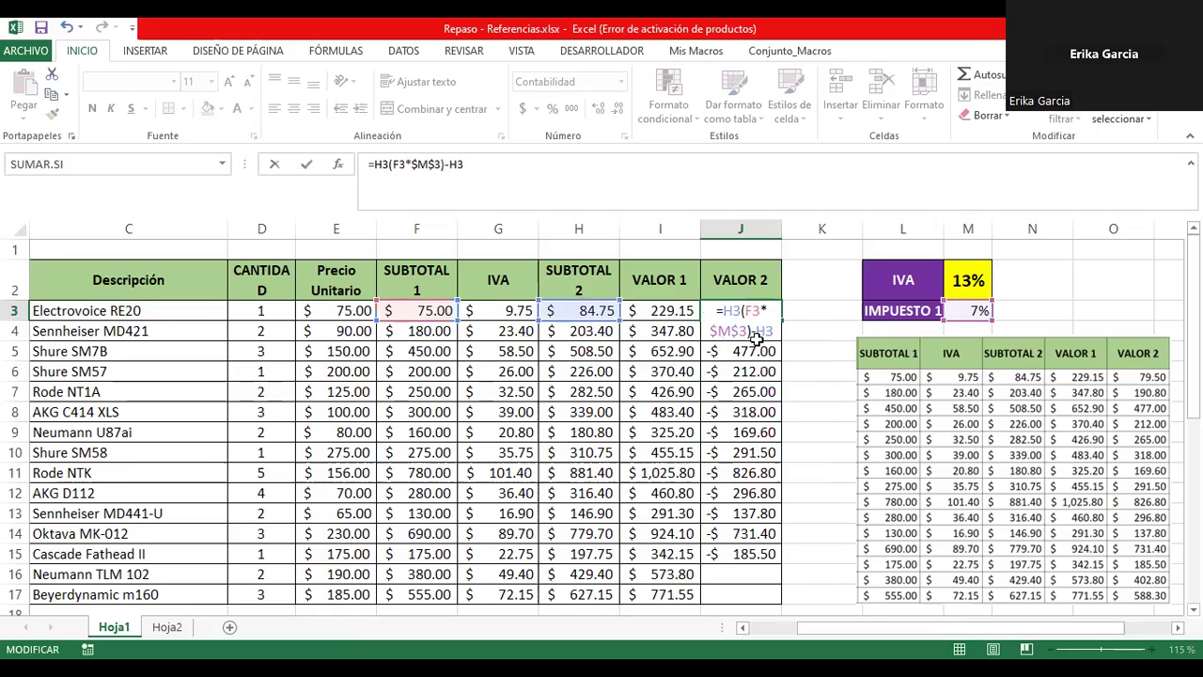
type("-")
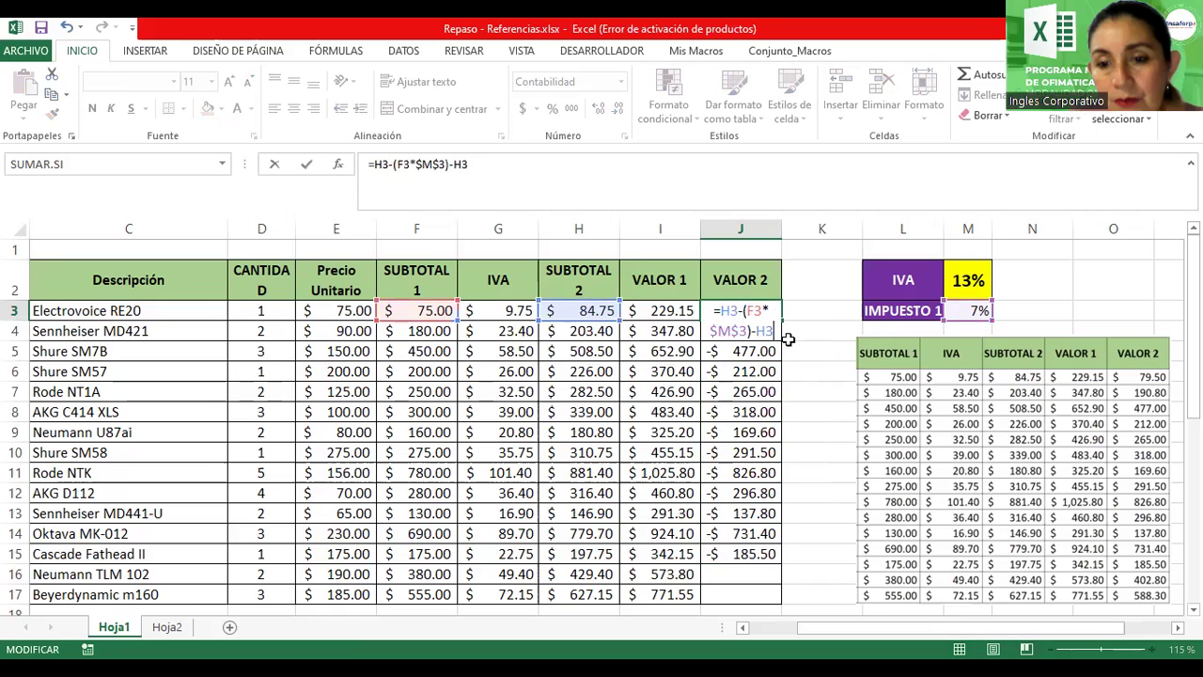
key("BackSpace")
key("BackSpace")
key("BackSpace")
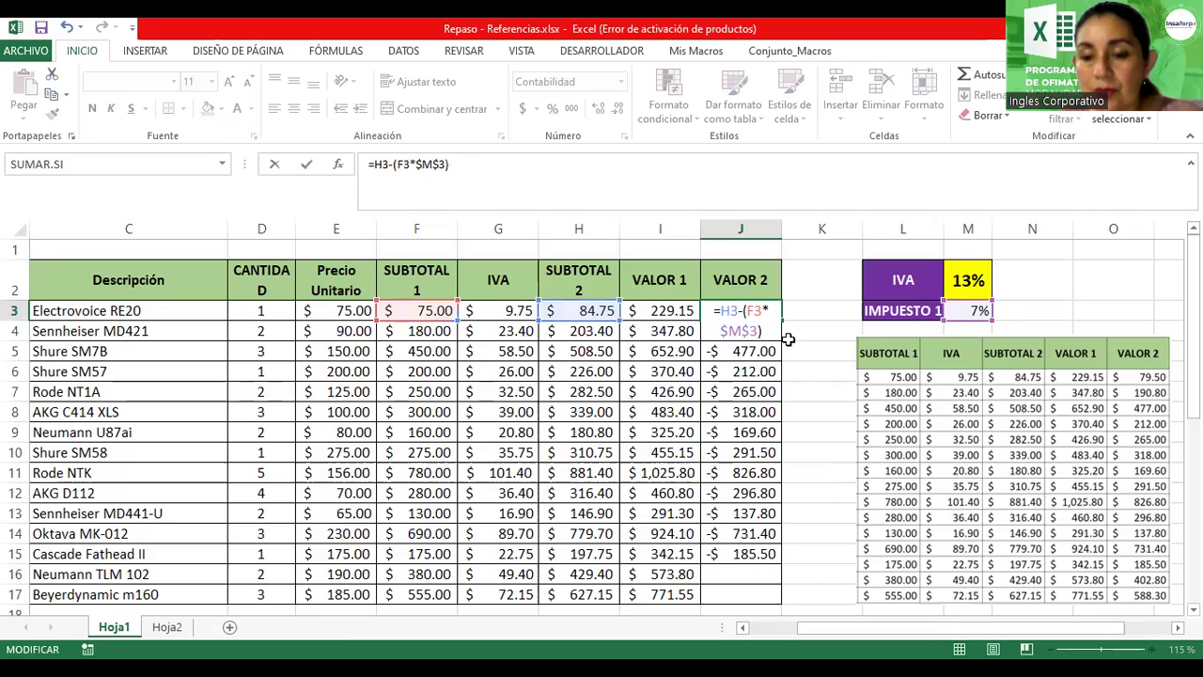
key("Return")
double_click(769, 316)
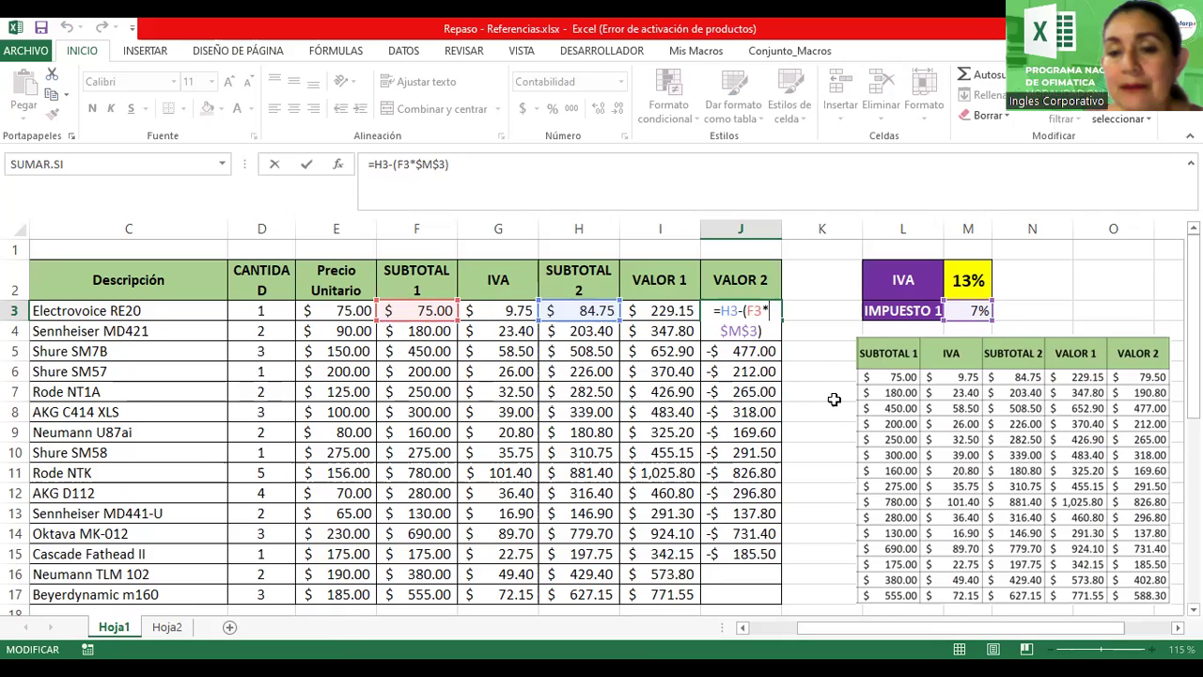
key("Return")
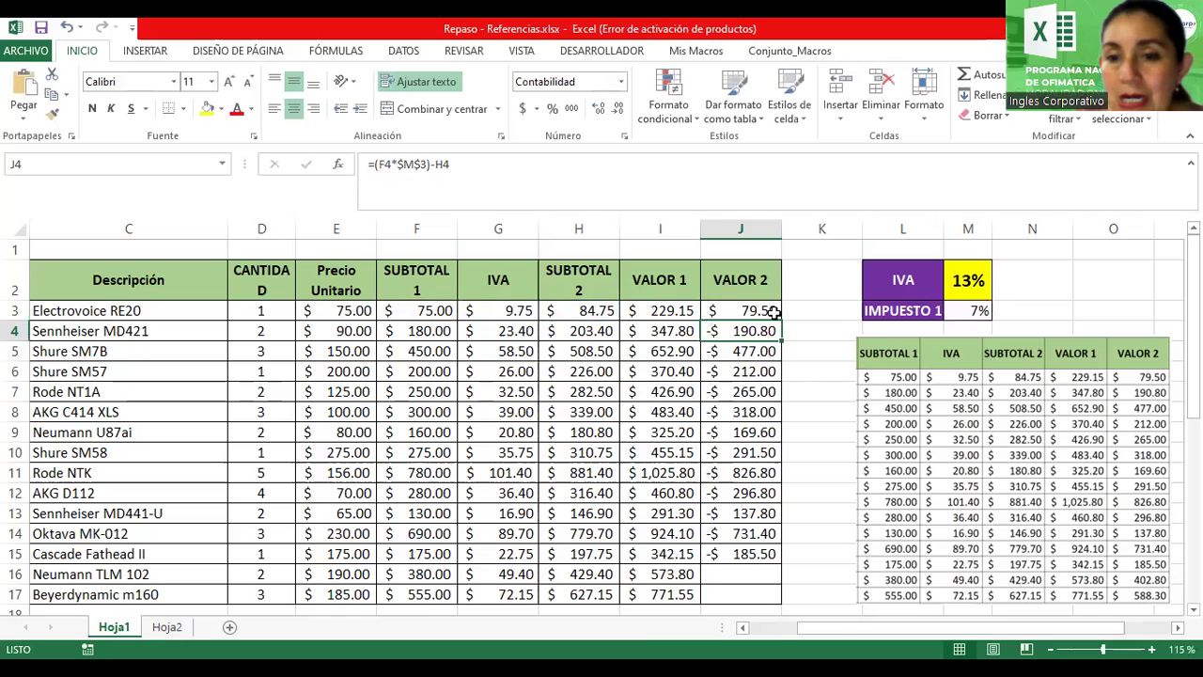
Fill the corrected formula down to J17, giving $79.50 to $588.30
left_click(773, 314)
left_click_drag(779, 321, 799, 602)
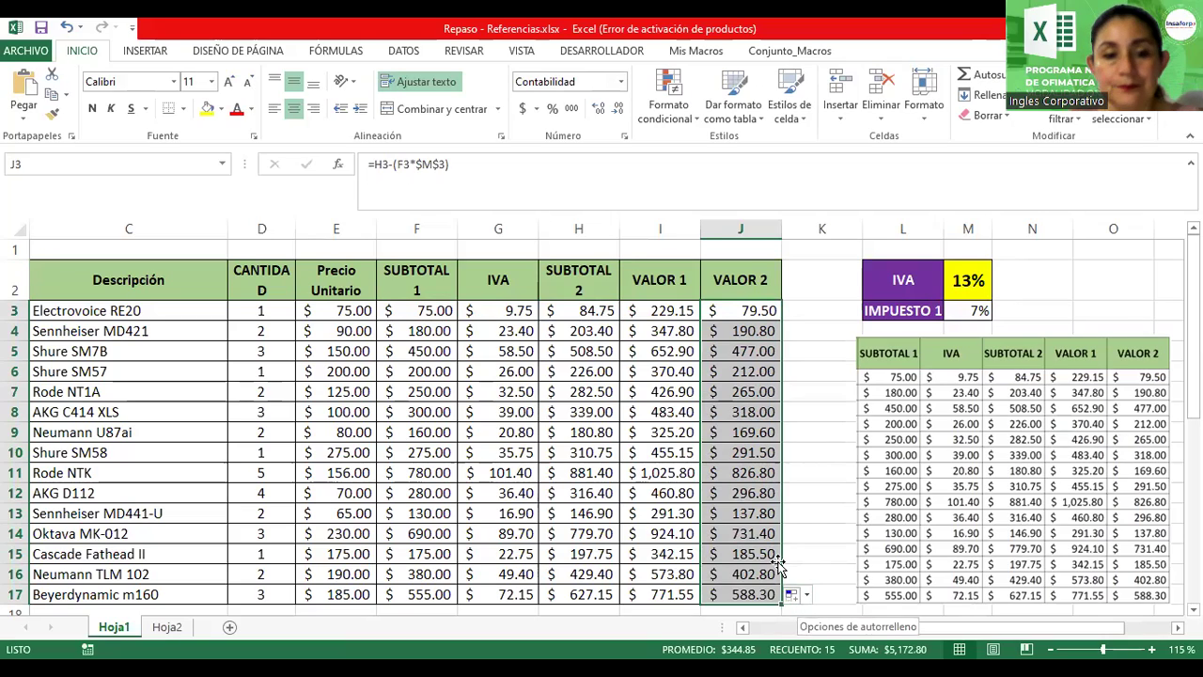
left_click(637, 473)
scroll(637, 470, "down", 1, "ctrl")
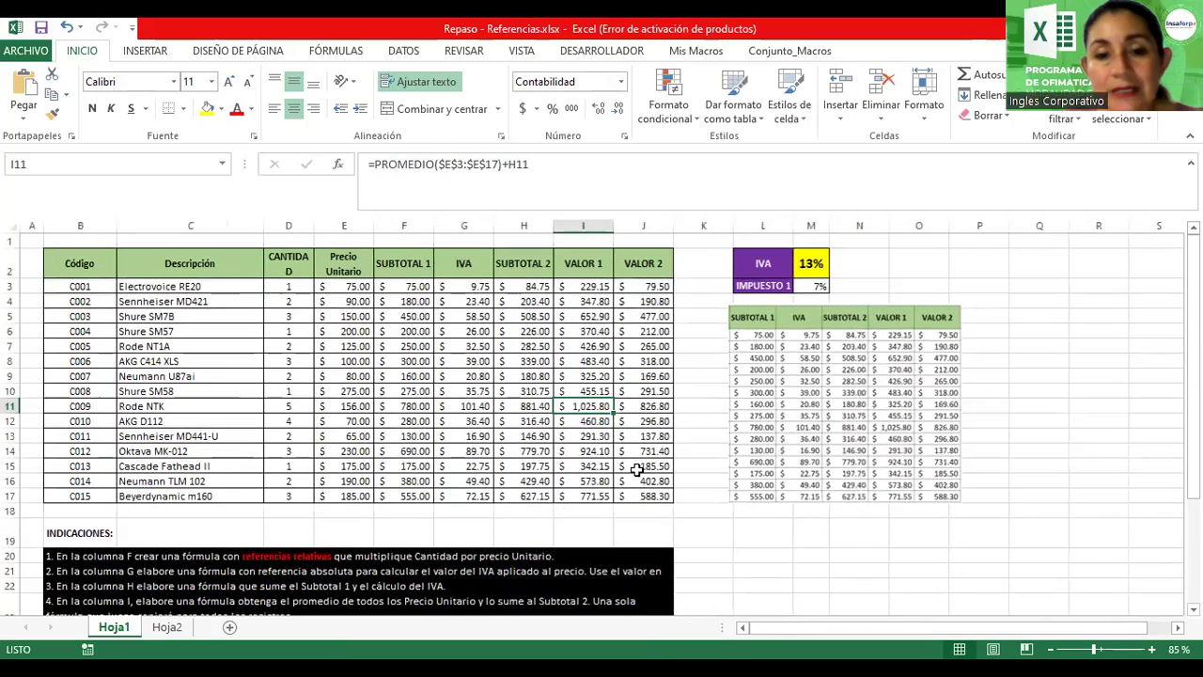
Switch to Hoja2 and back to Hoja1, then review J3's formula without changing it
left_click(151, 634)
left_click(122, 636)
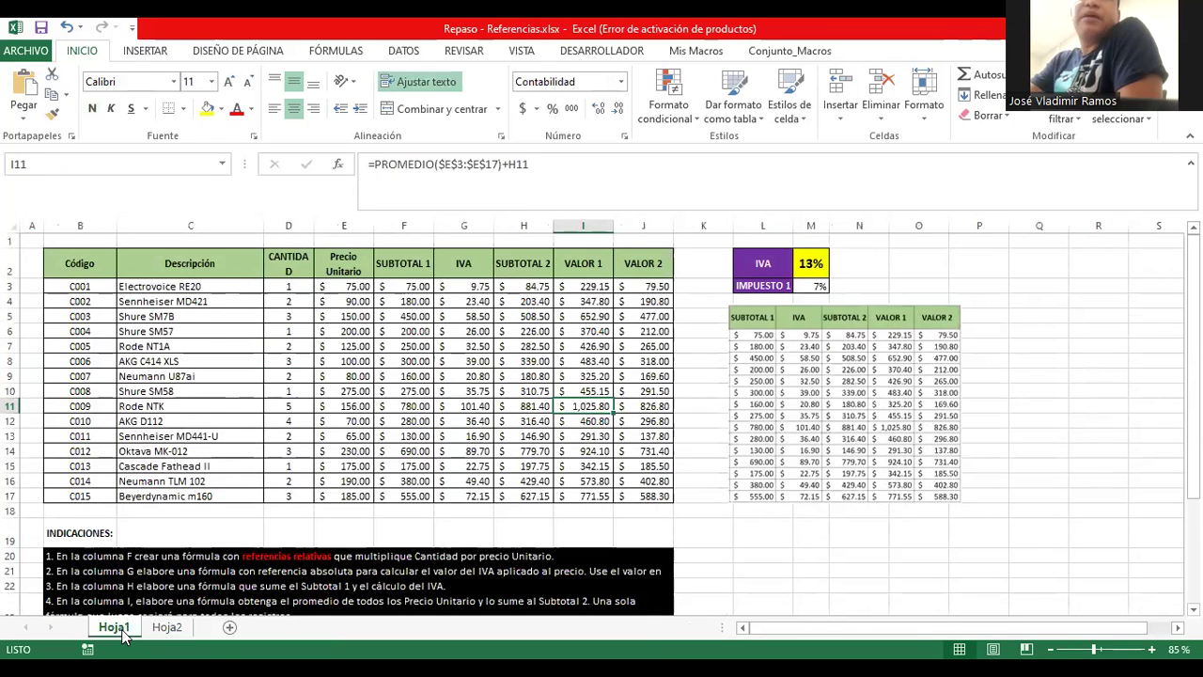
left_click(639, 290)
double_click(638, 291)
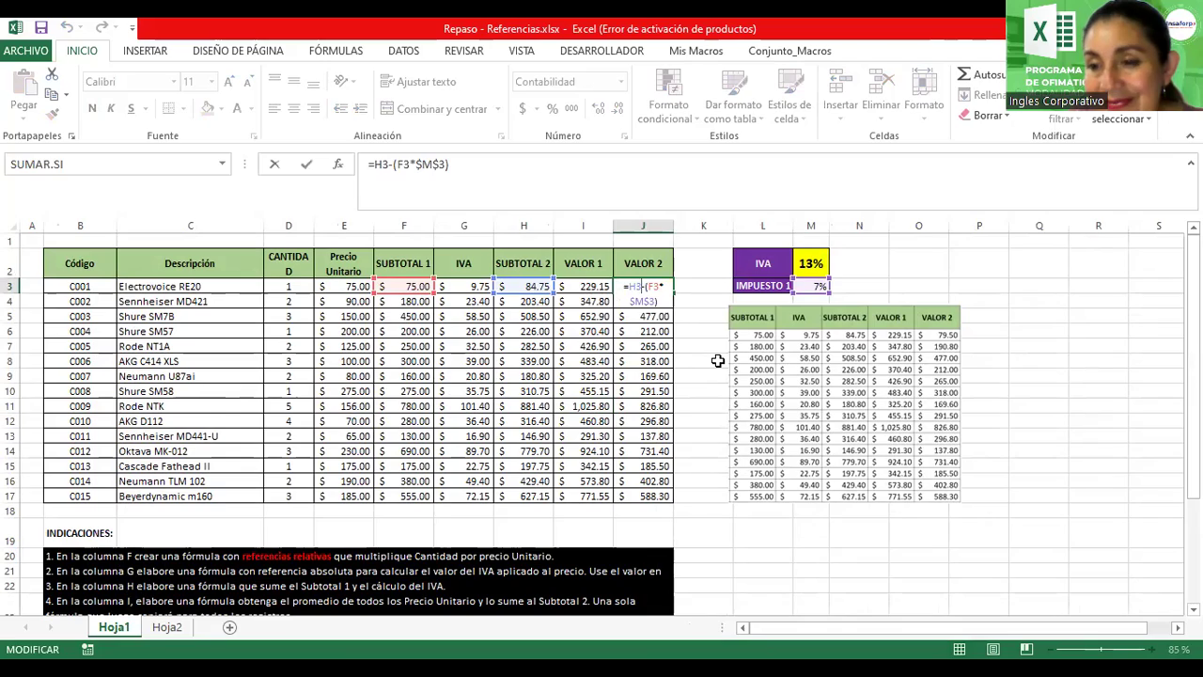
key("Return")
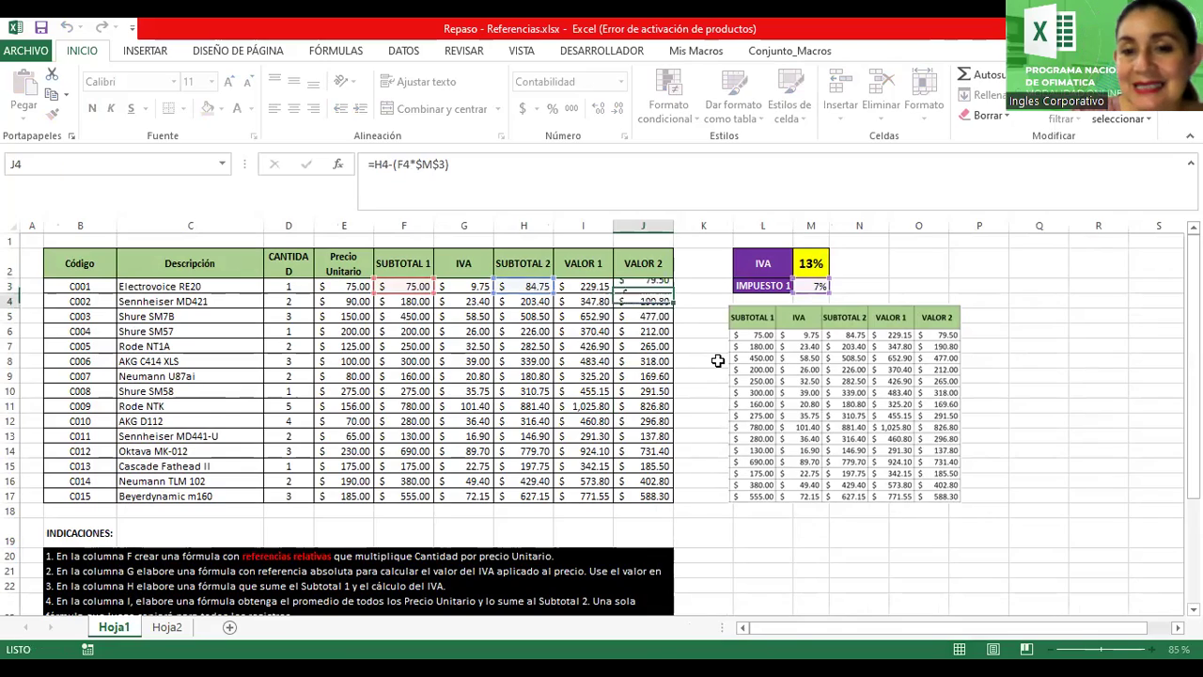
scroll(717, 361, "up", 1)
scroll(717, 361, "up", 1)
scroll(980, 342, "up", 1)
Remove the parentheses so J3 reads =H3-F3*$M$3, still giving $79.50
double_click(870, 311)
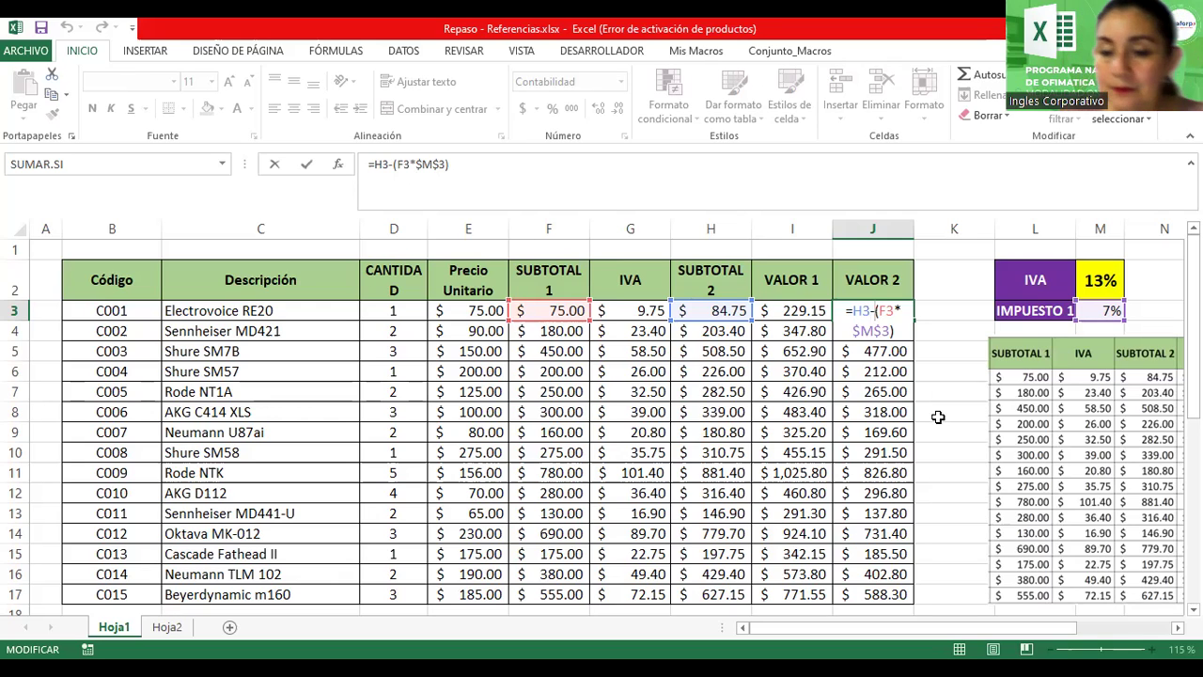
key("BackSpace")
key("Right")
key("Right")
key("Right")
key("Right")
key("Right")
key("Delete")
key("Return")
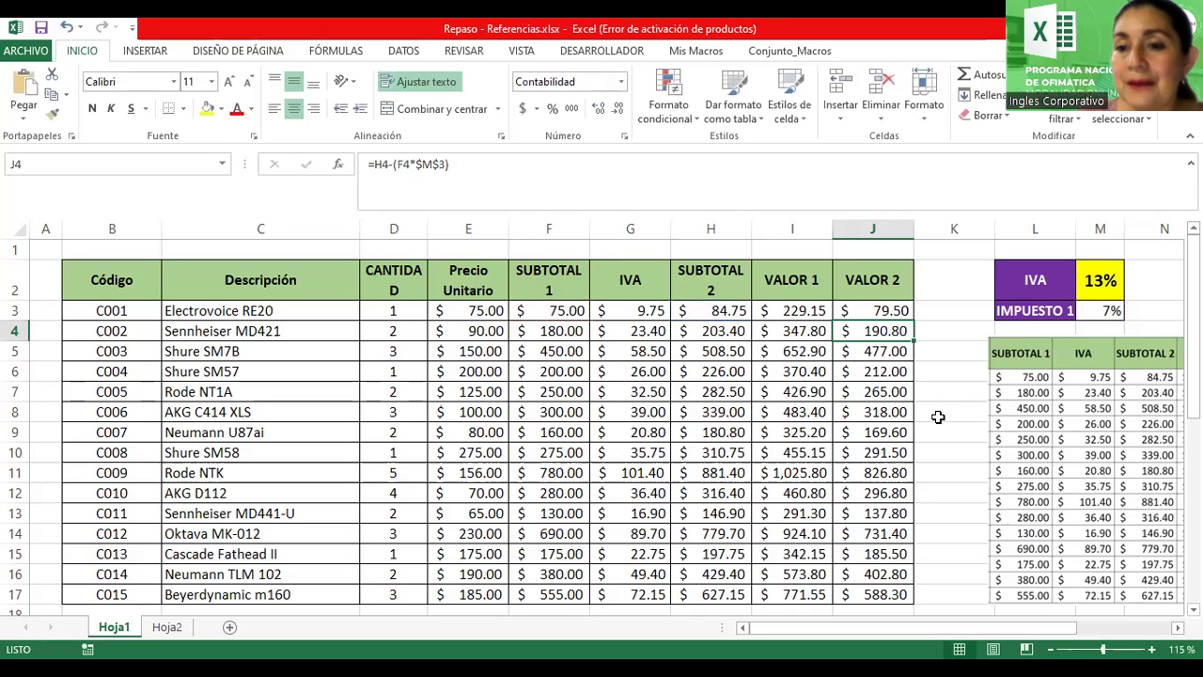
double_click(887, 310)
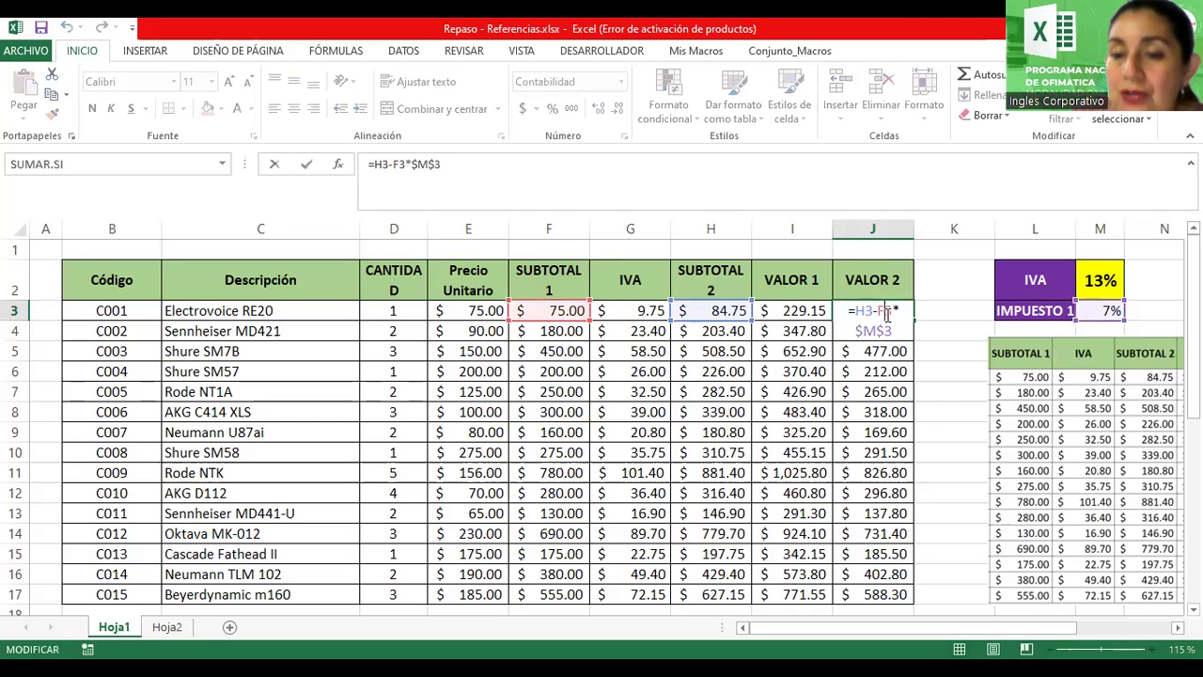
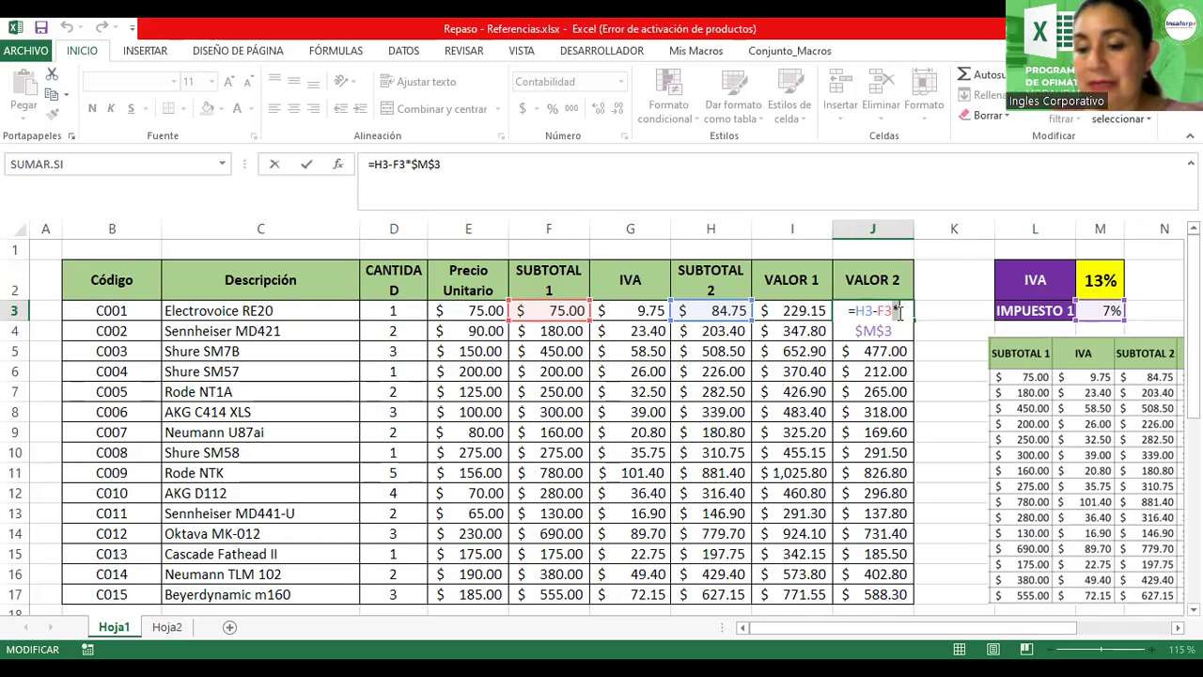
Confirm the J3 formula showing 79.50 and rename sheet Hoja1 to 'Ejercicio 1'
key("Return")
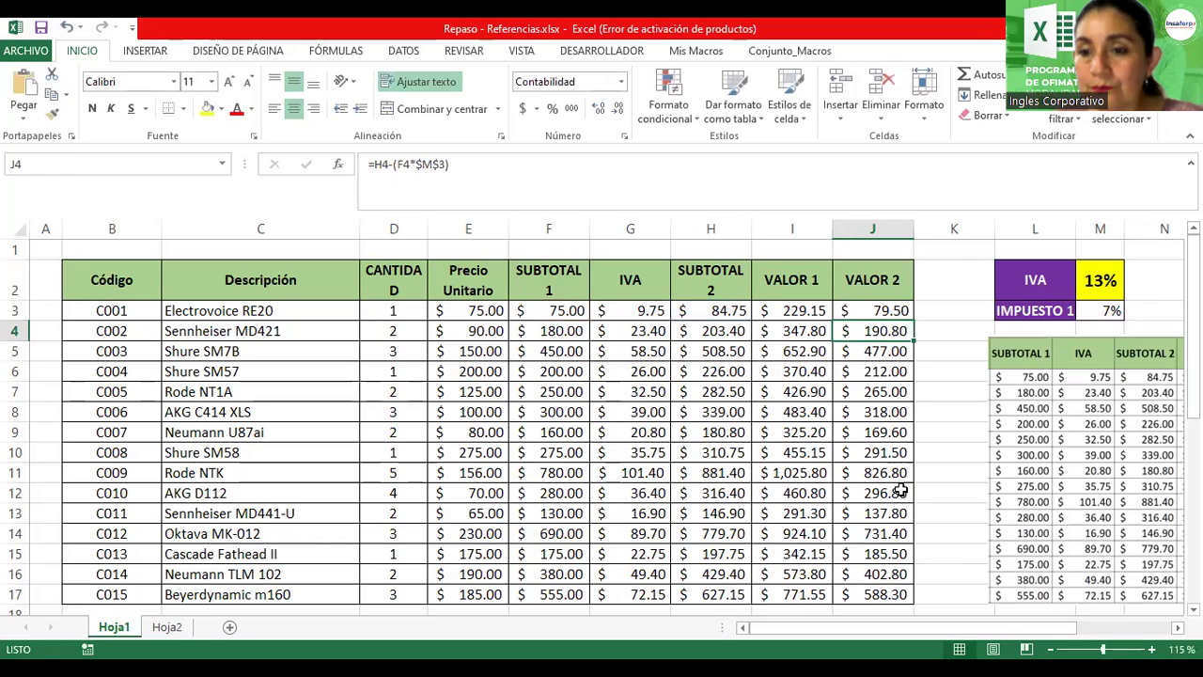
scroll(714, 473, "down", 2)
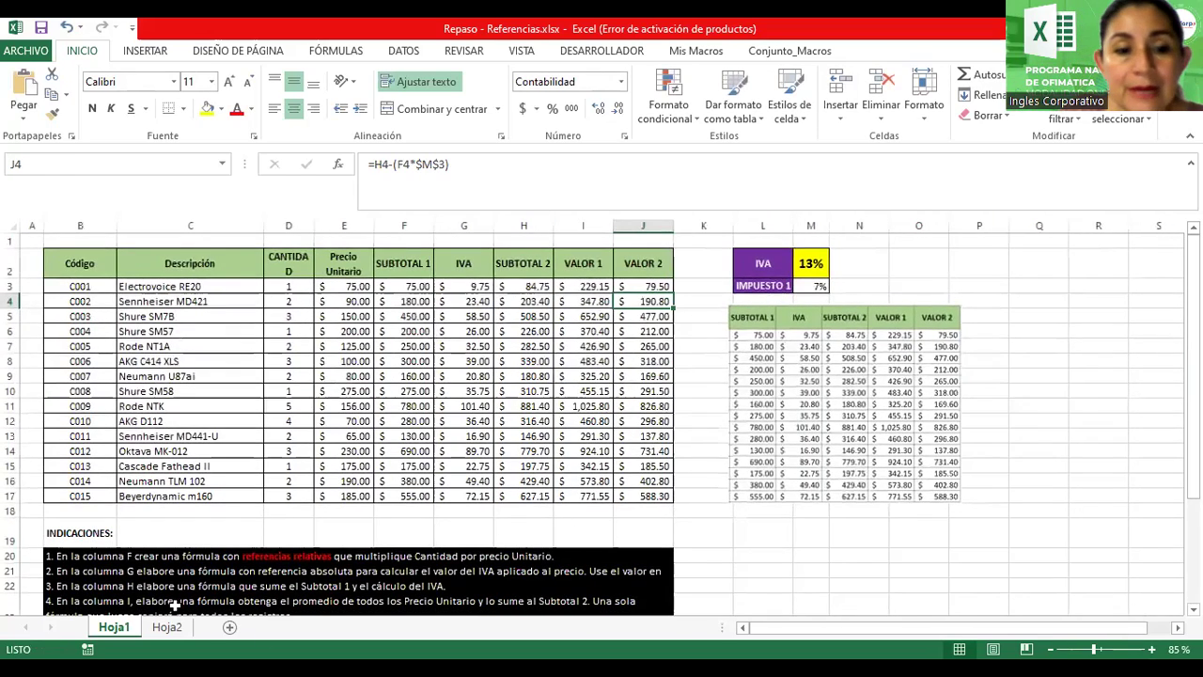
double_click(111, 627)
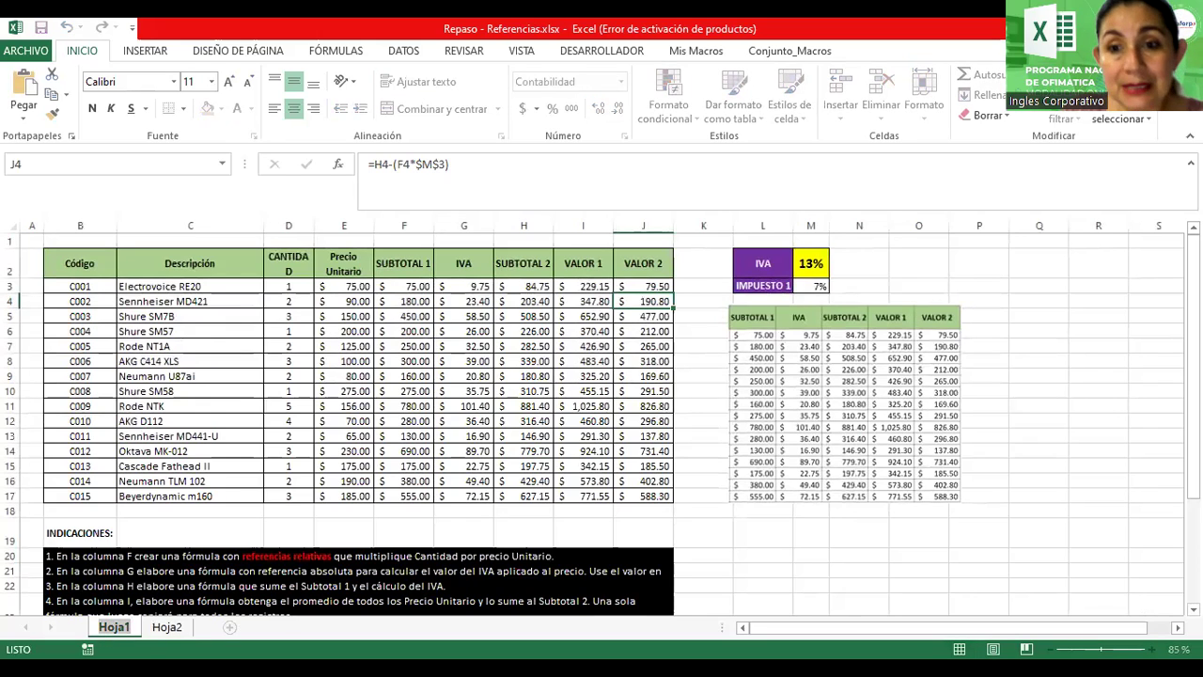
type("Ejercicio 1")
key("Return")
Rename sheet Hoja2 to 'Ref. Mixta'
left_click(188, 627)
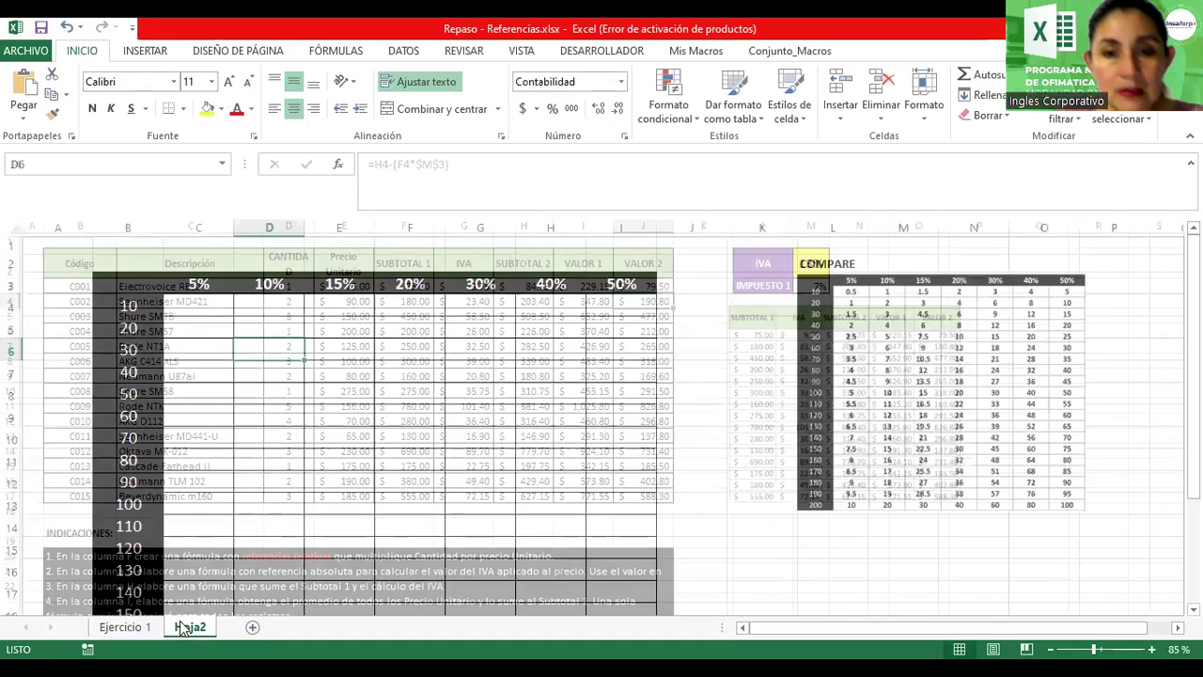
scroll(465, 473, "down", 3)
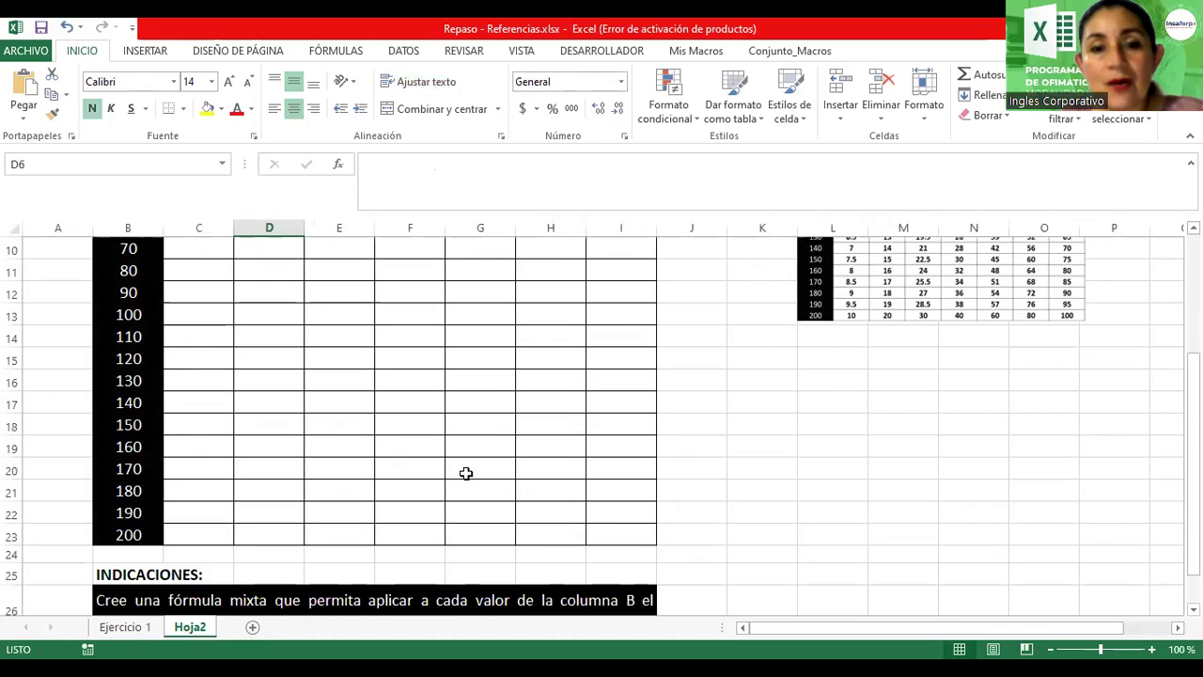
scroll(466, 473, "down", 2)
scroll(434, 542, "up", 3)
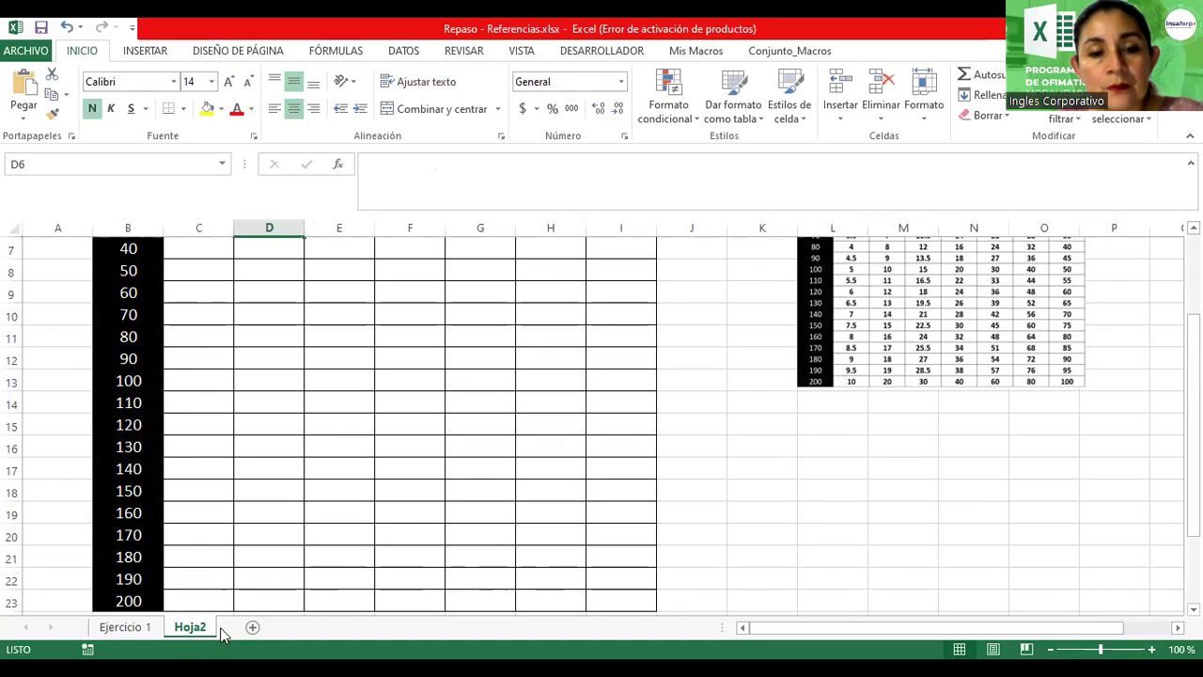
double_click(190, 627)
type("R")
type("efe")
type(". Mixta")
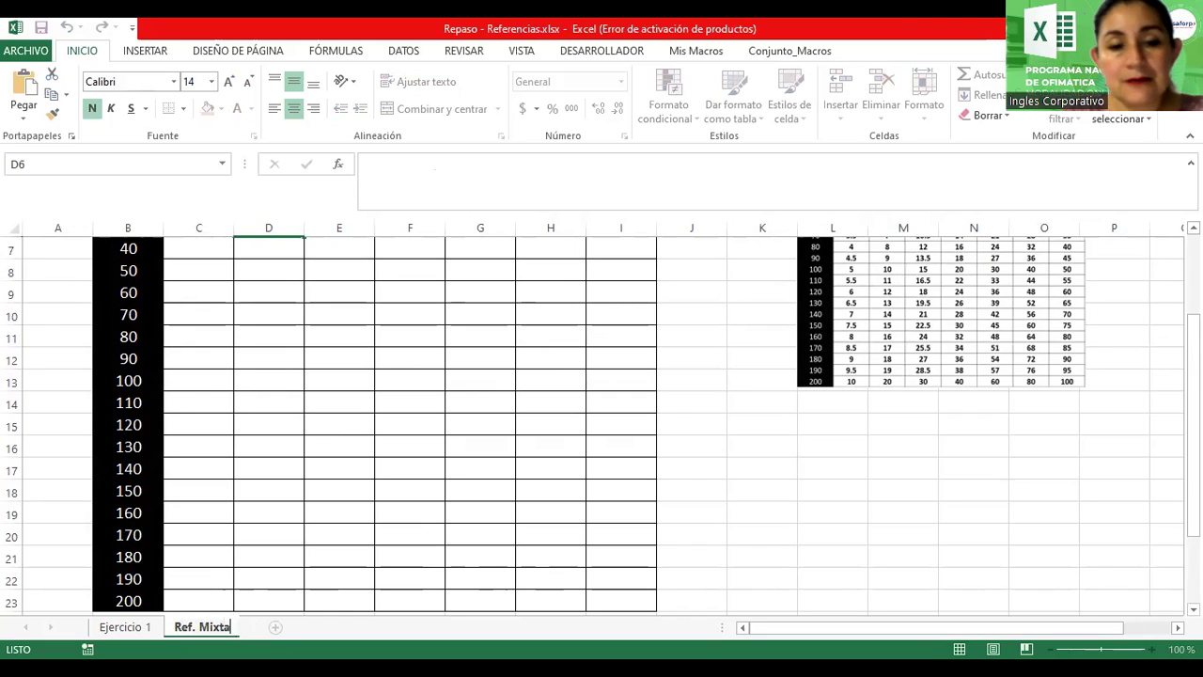
key("Return")
Rename the Ejercicio 1 sheet to 'Ejercicio Rela. y Abs'
left_click(149, 631)
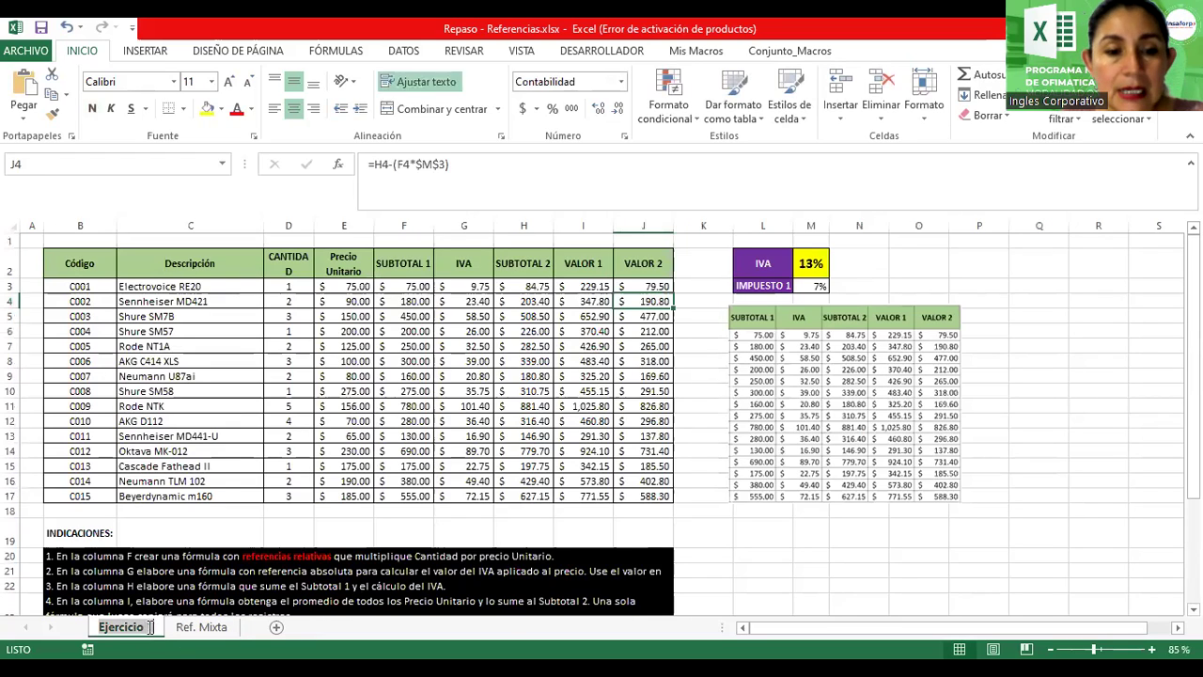
double_click(151, 630)
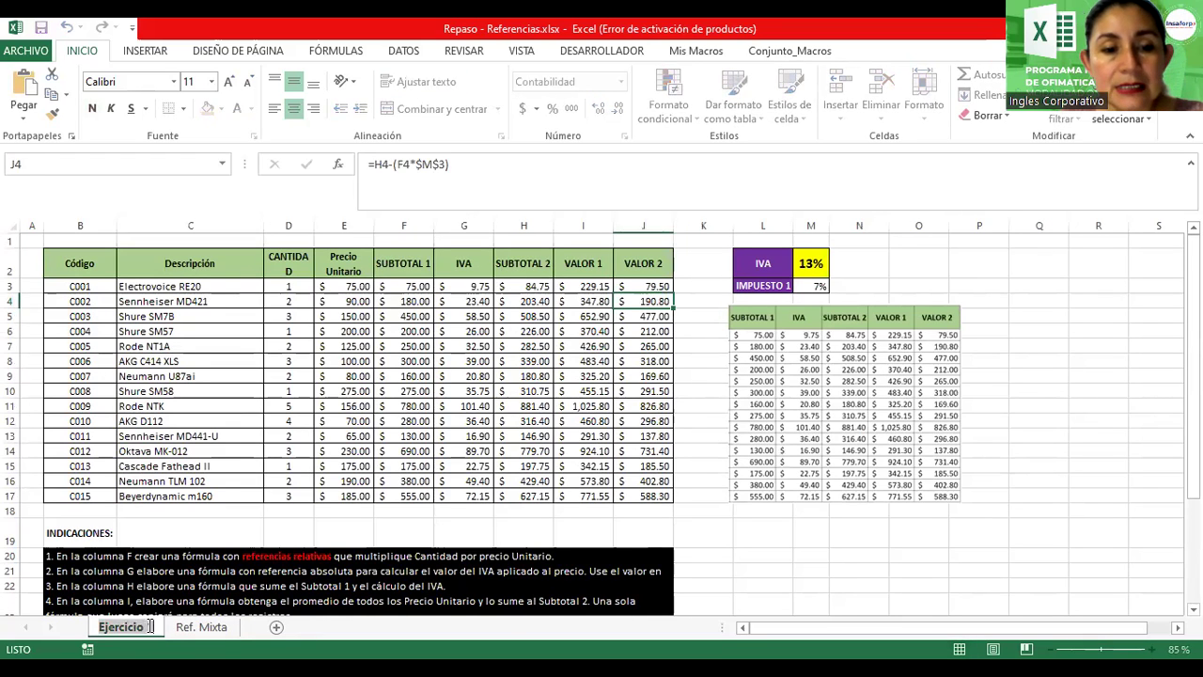
type("1")
key("BackSpace")
type("Ref")
type(". ")
type("y AB")
key("BackSpace")
type("bs")
key("Return")
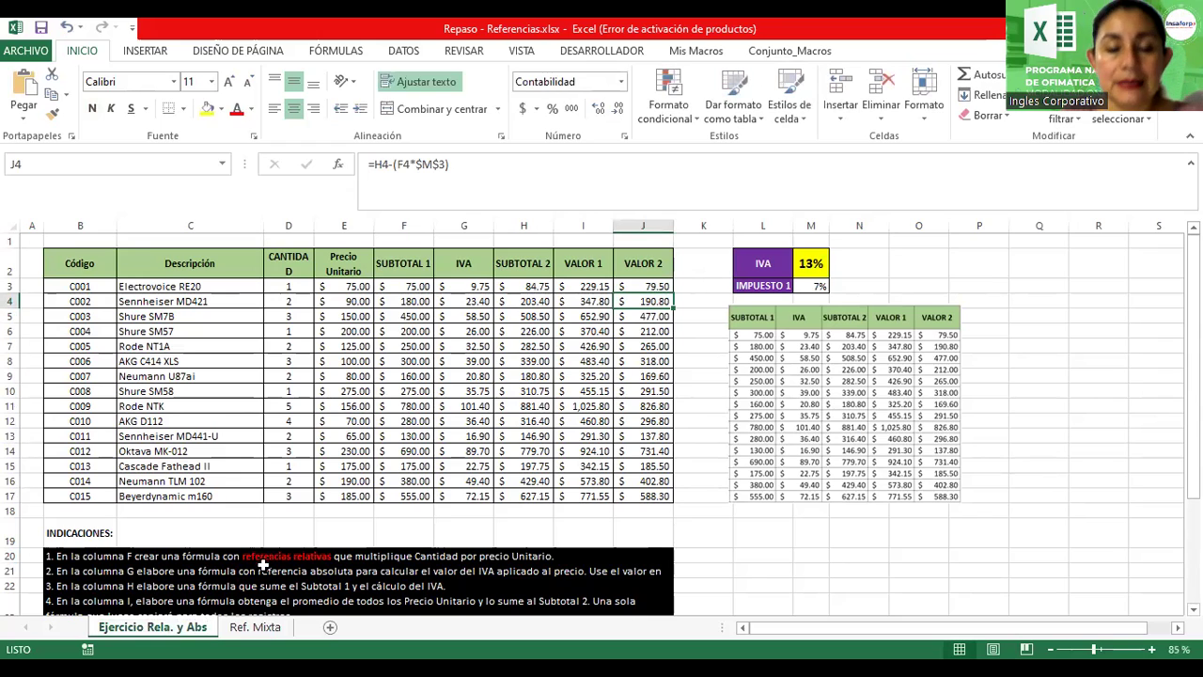
Give the Ejercicio Rela. y Abs sheet tab a dark colour
right_click(193, 629)
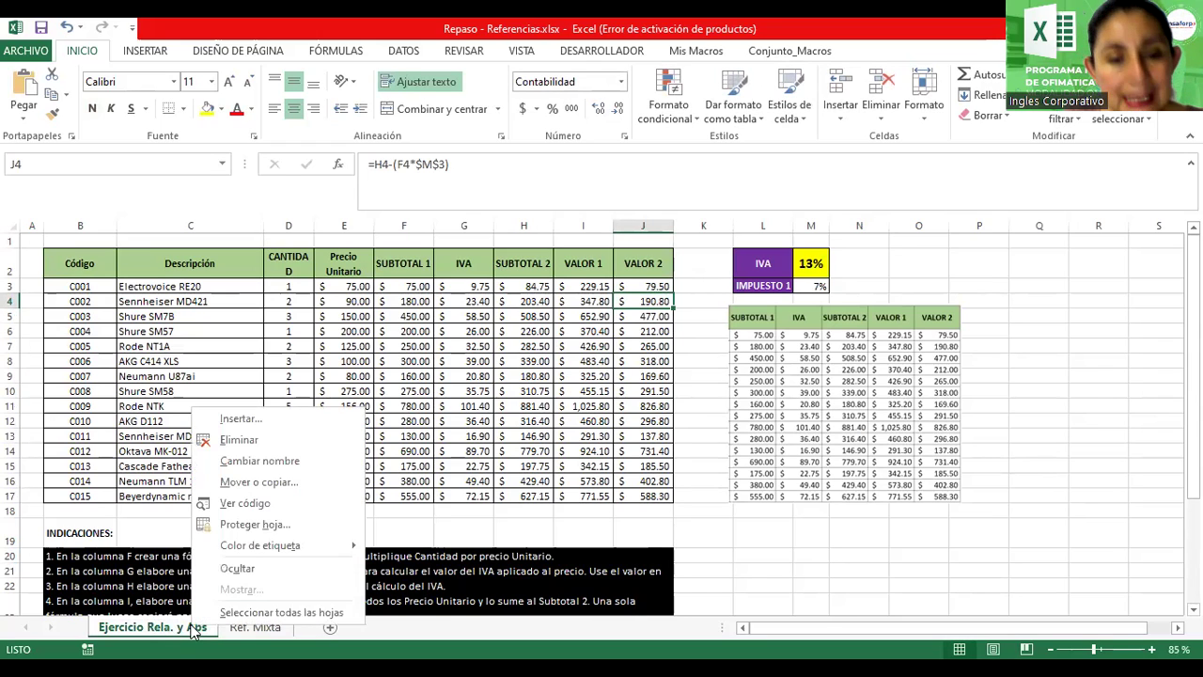
mouse_move(310, 545)
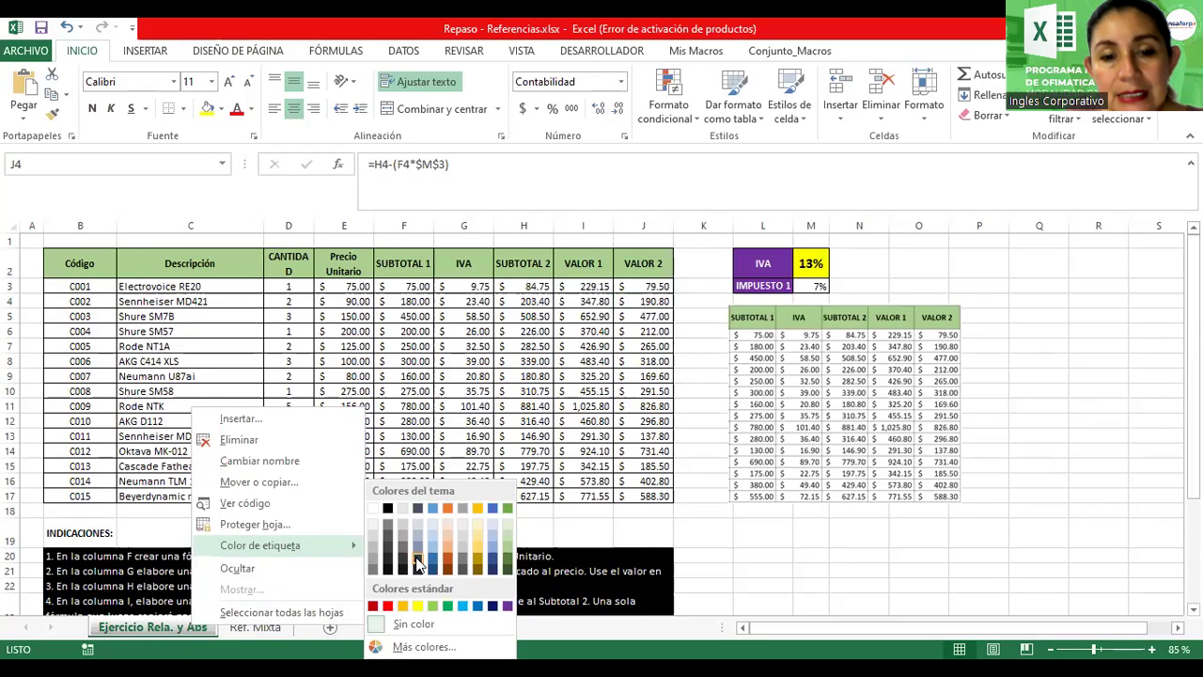
left_click(418, 562)
right_click(279, 630)
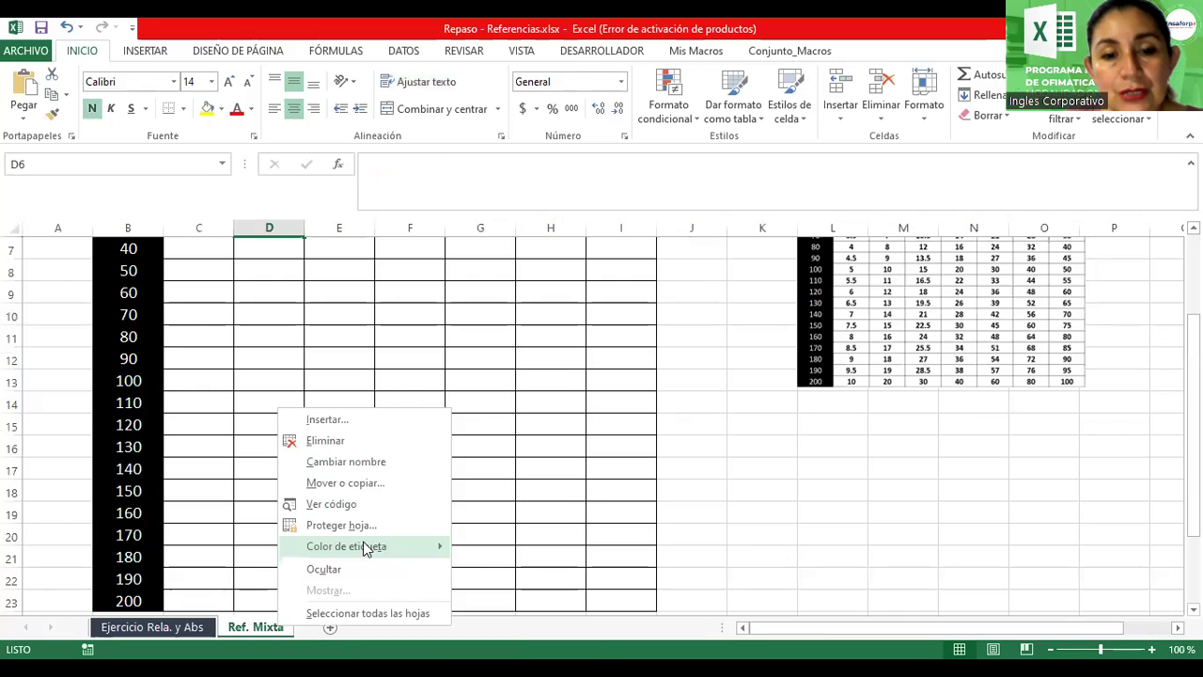
mouse_move(395, 546)
key("Escape")
key("Escape")
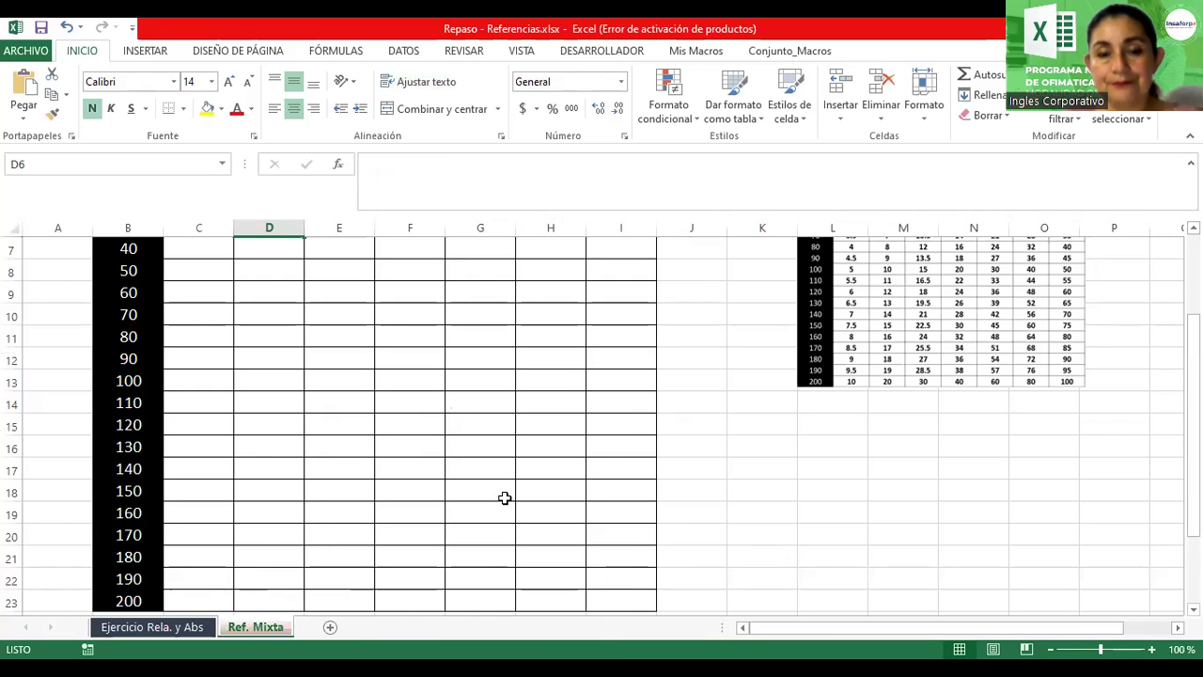
scroll(489, 489, "up", 2)
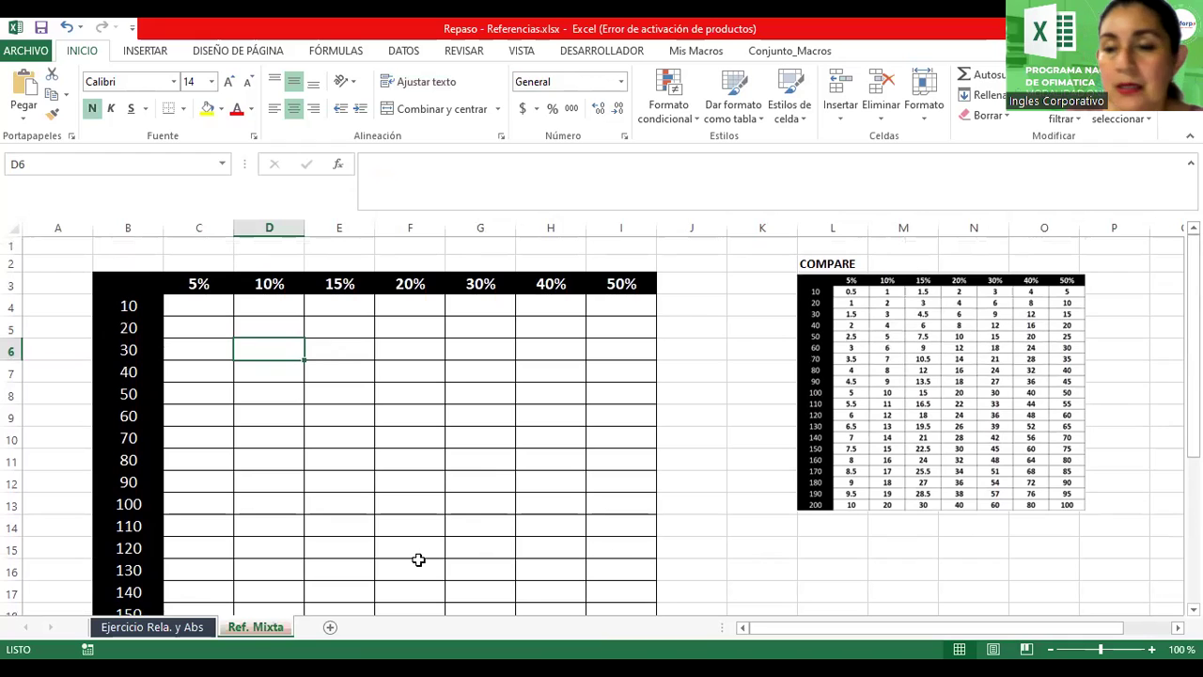
Shrink the COMPARE reference picture slightly beside the 10–200 percentage grid
left_click(823, 440)
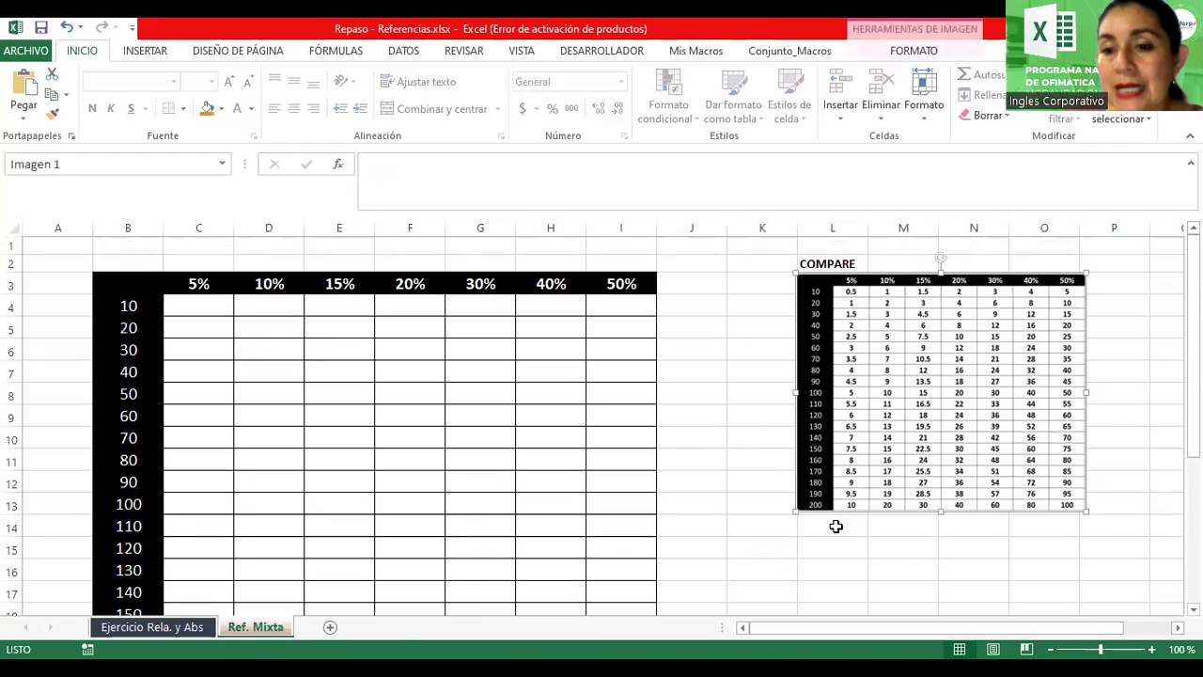
left_click_drag(797, 511, 886, 369)
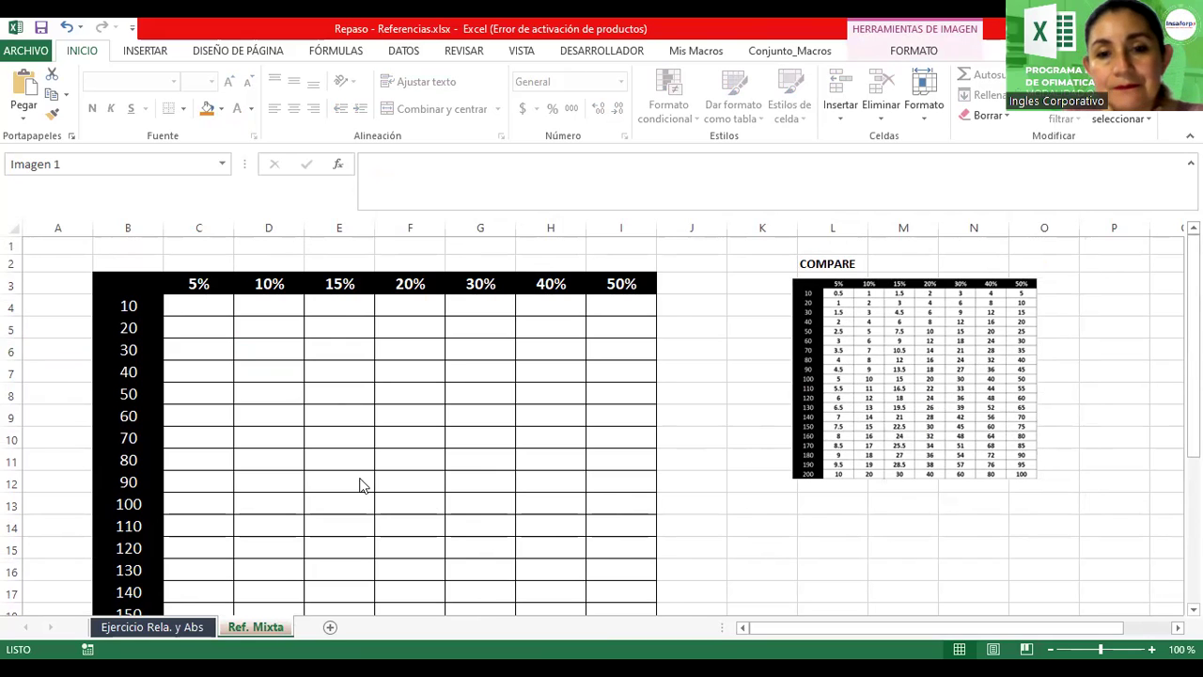
scroll(360, 485, "down", 3)
scroll(360, 479, "down", 2)
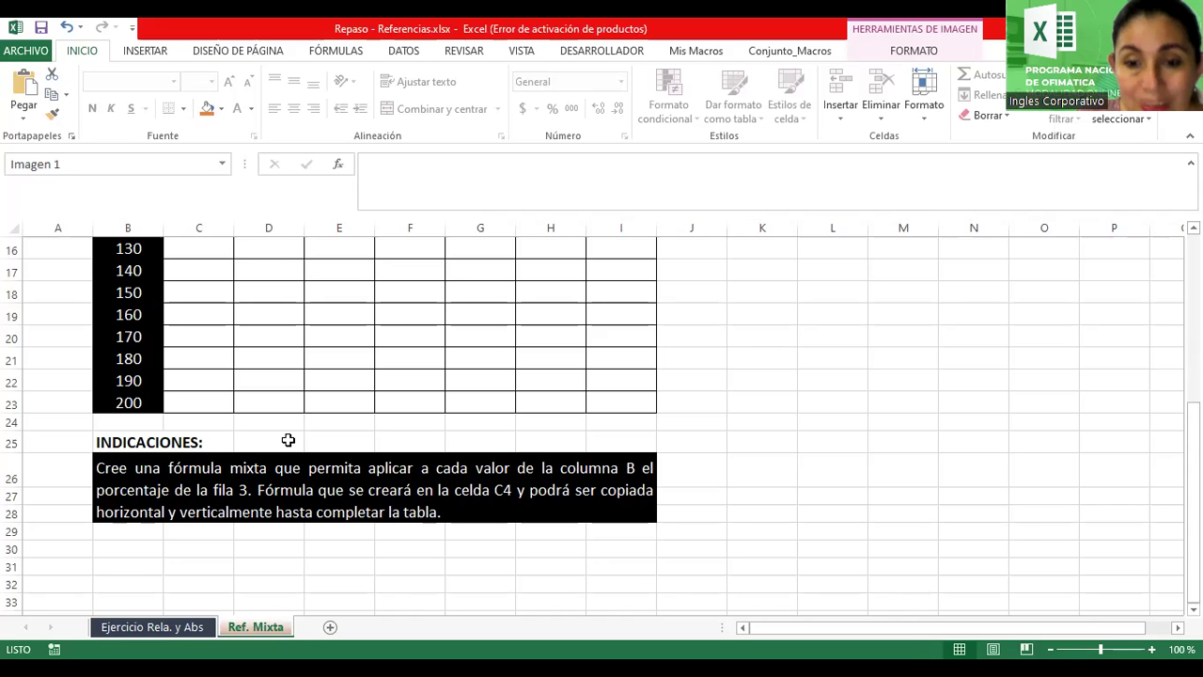
scroll(287, 440, "up", 3)
scroll(287, 440, "up", 2)
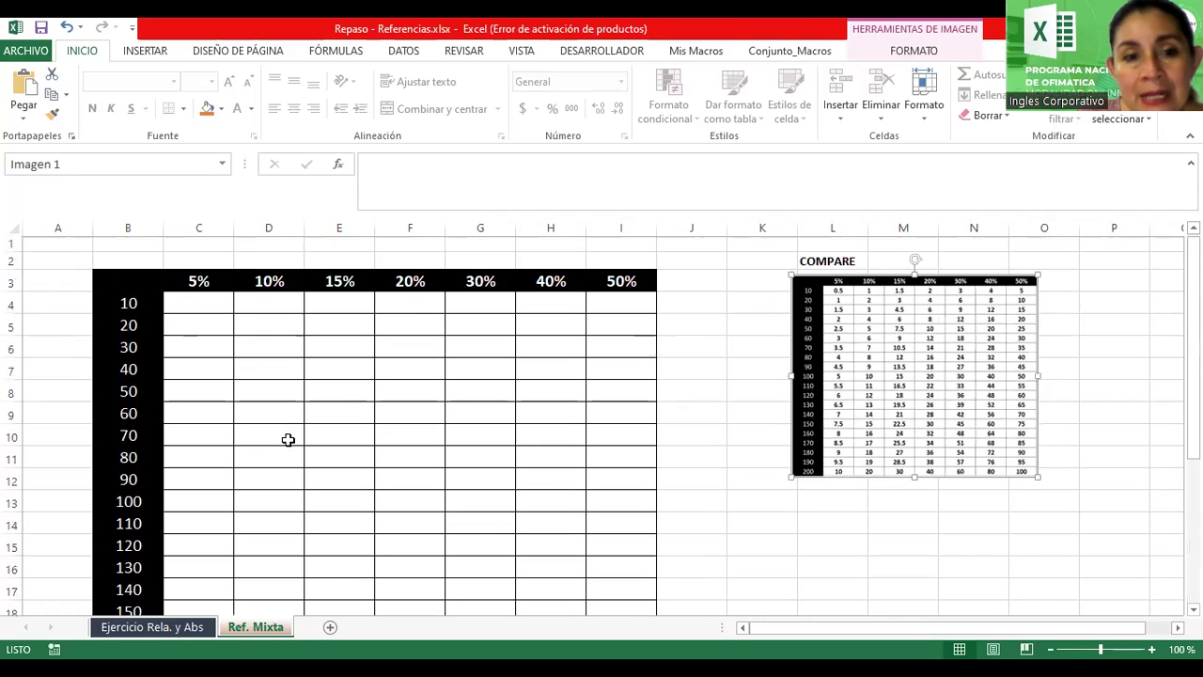
left_click(191, 306)
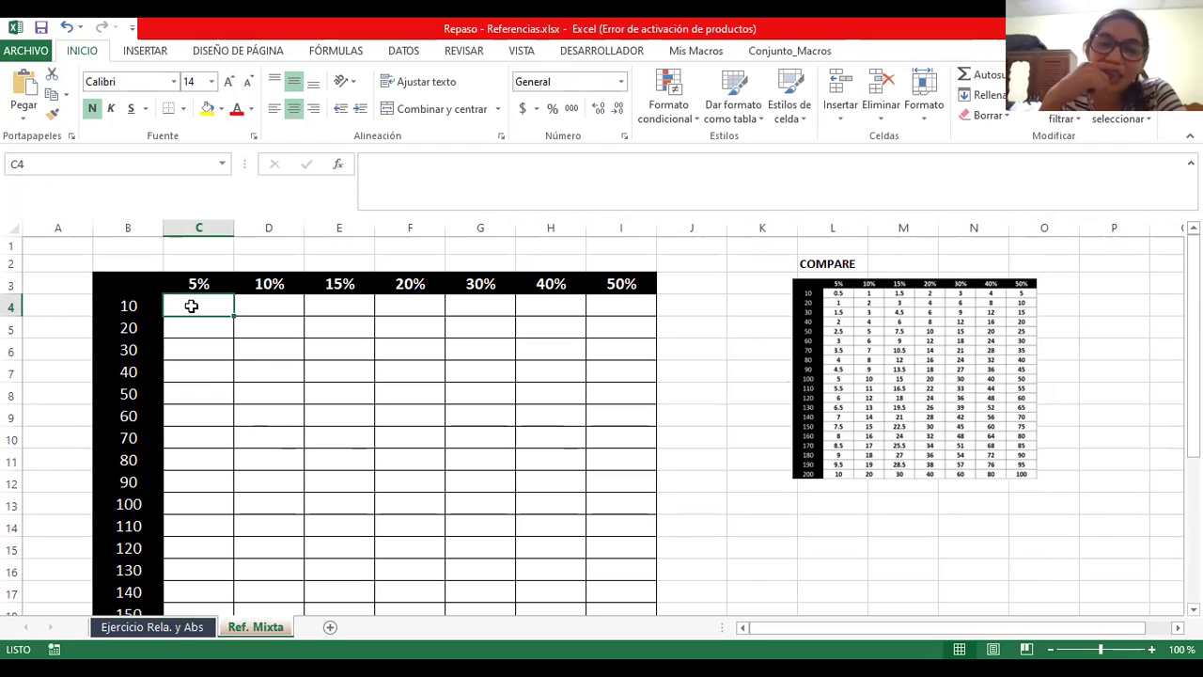
Enter =B4*C3 in C4, giving 0.5 for 10 at 5%
type("=")
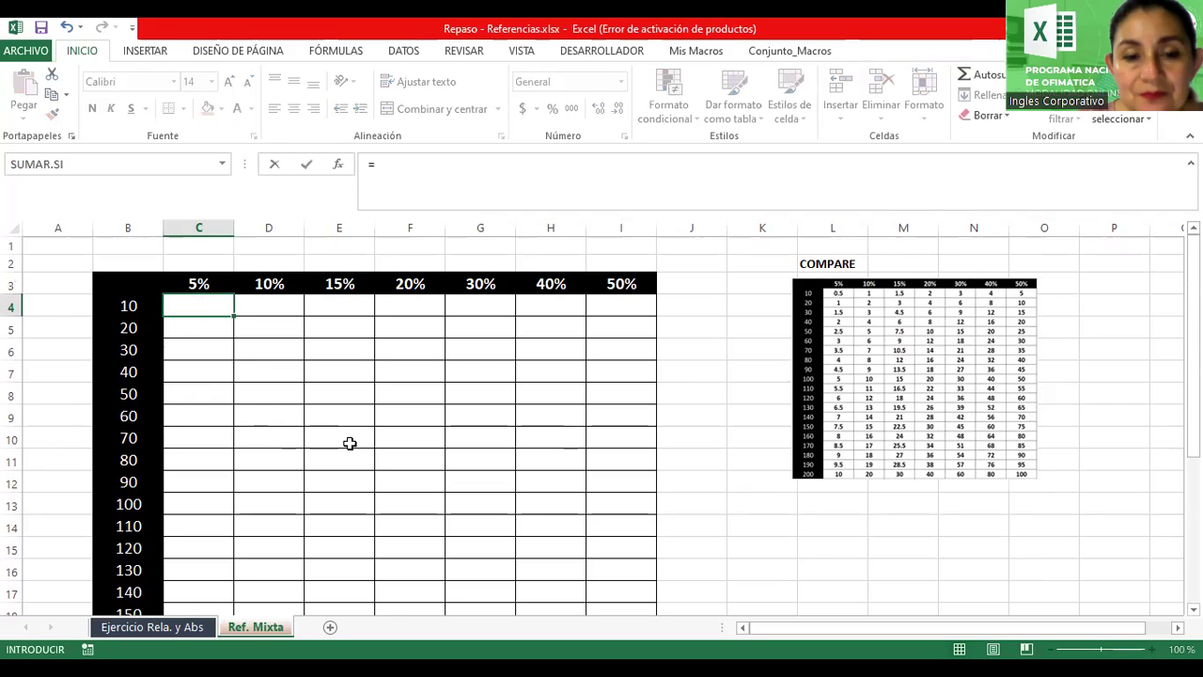
scroll(349, 440, "down", 3)
scroll(366, 476, "down", 2)
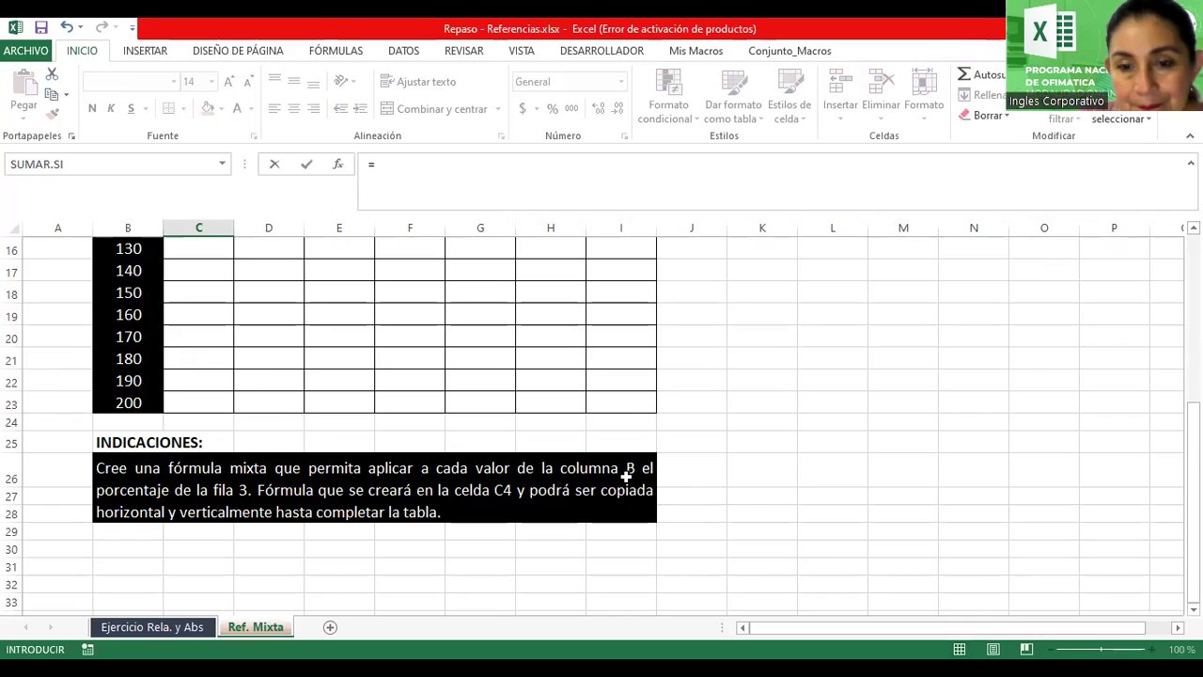
scroll(626, 476, "up", 3)
scroll(423, 429, "up", 2)
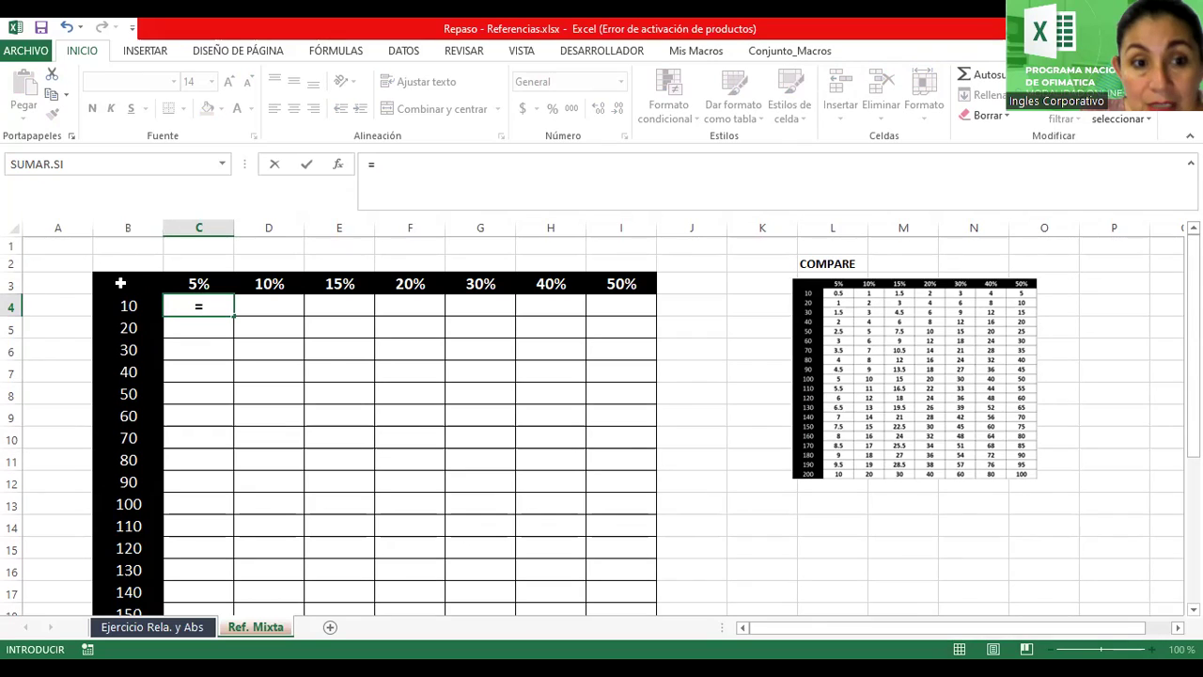
left_click(125, 305)
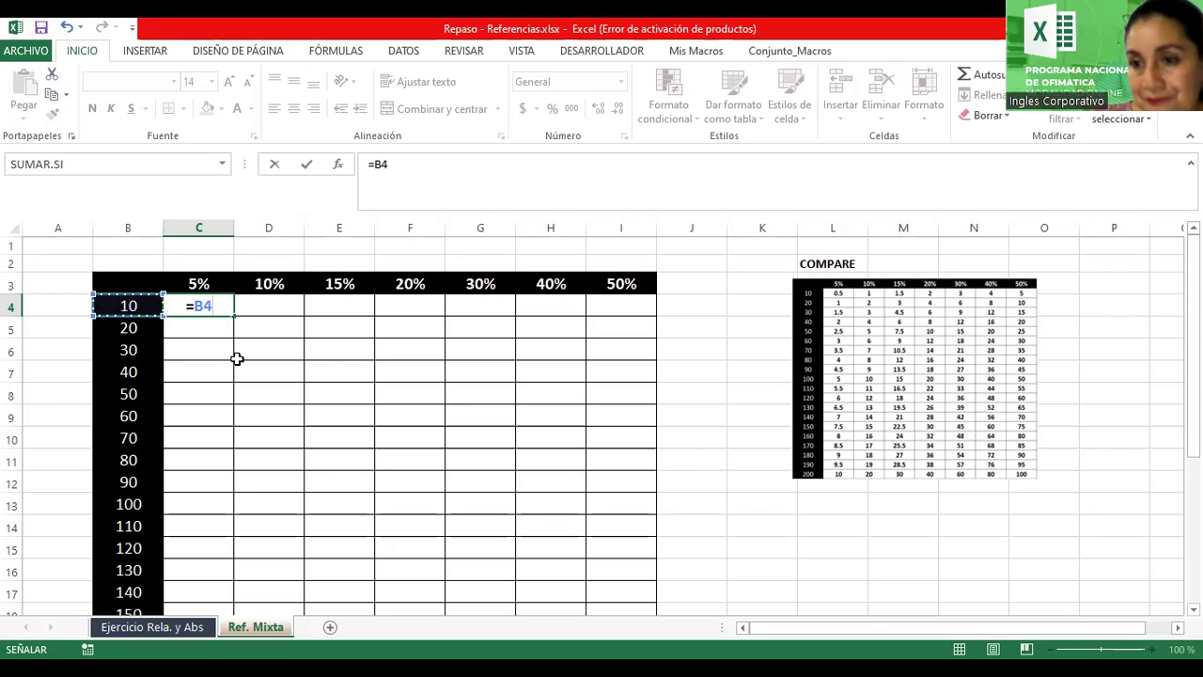
type("*")
scroll(357, 483, "down", 4)
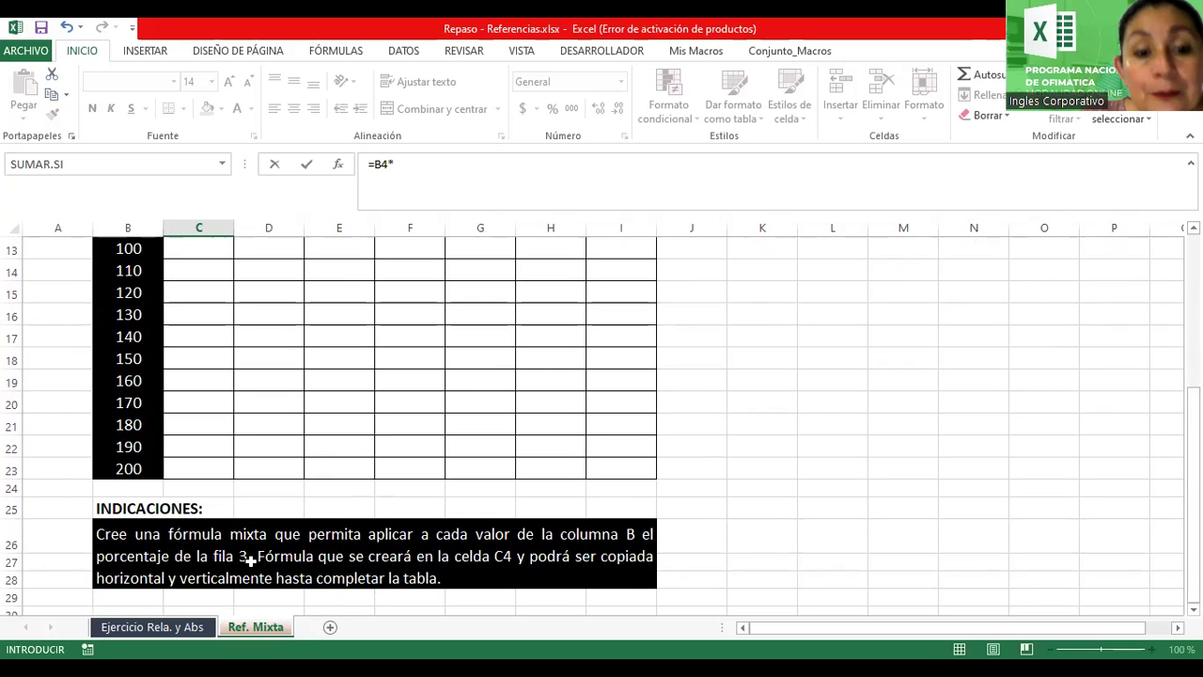
scroll(155, 558, "up", 3)
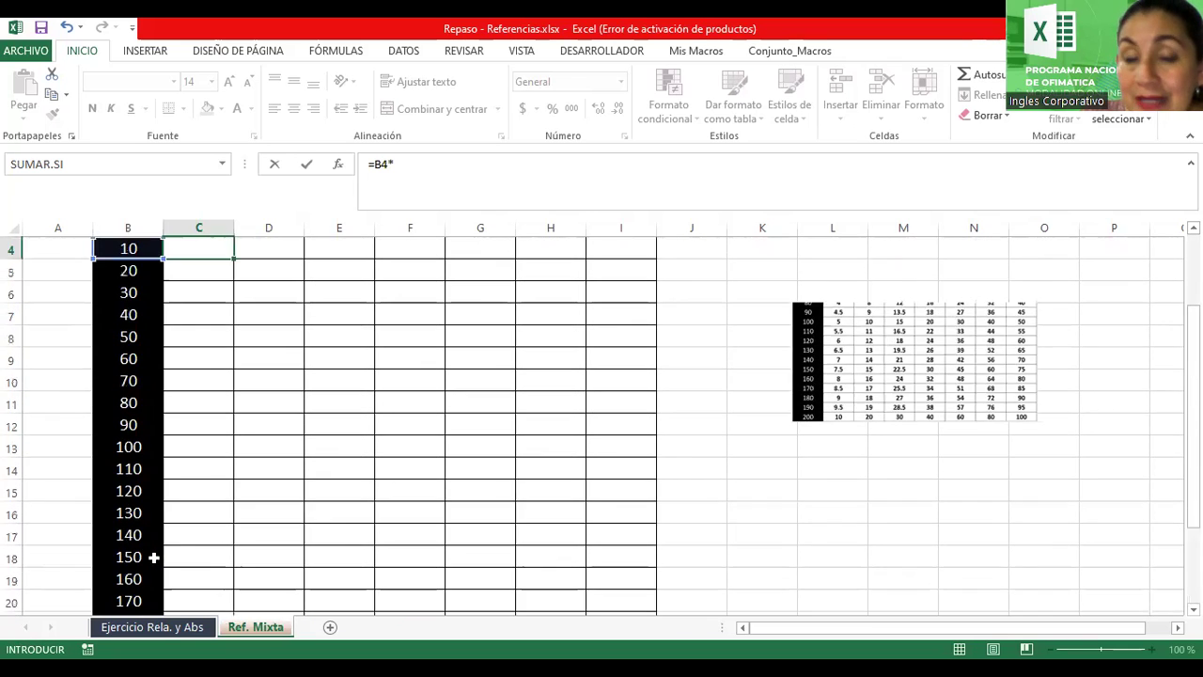
scroll(160, 489, "up", 1)
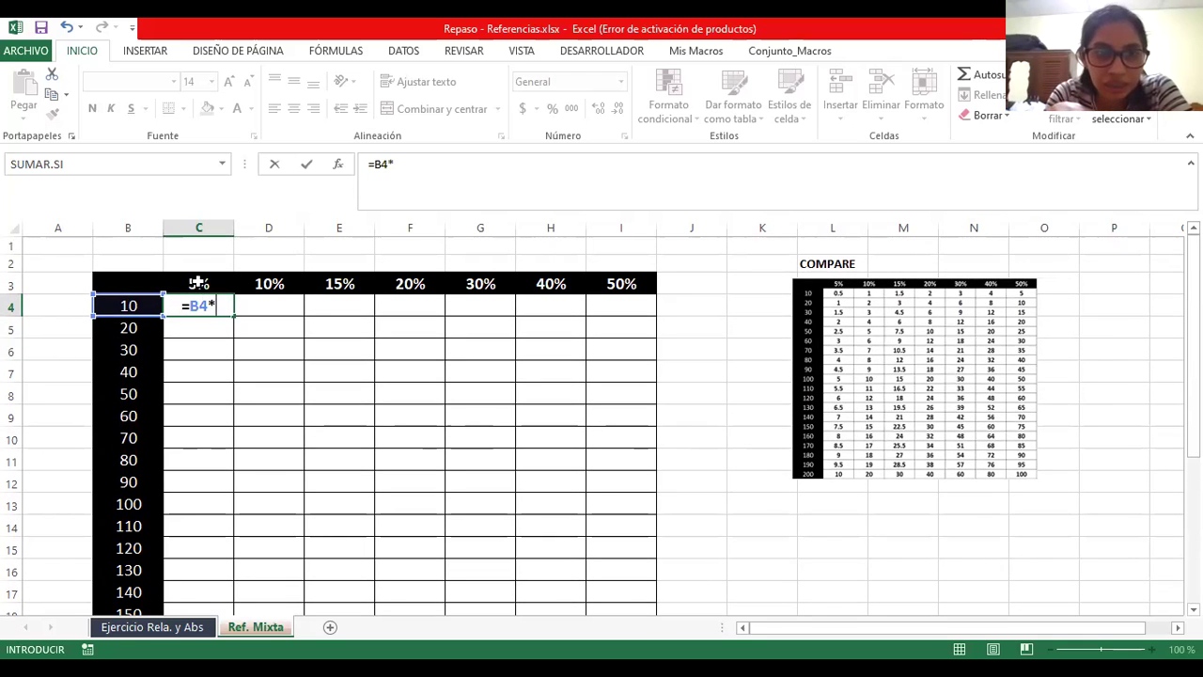
left_click(195, 282)
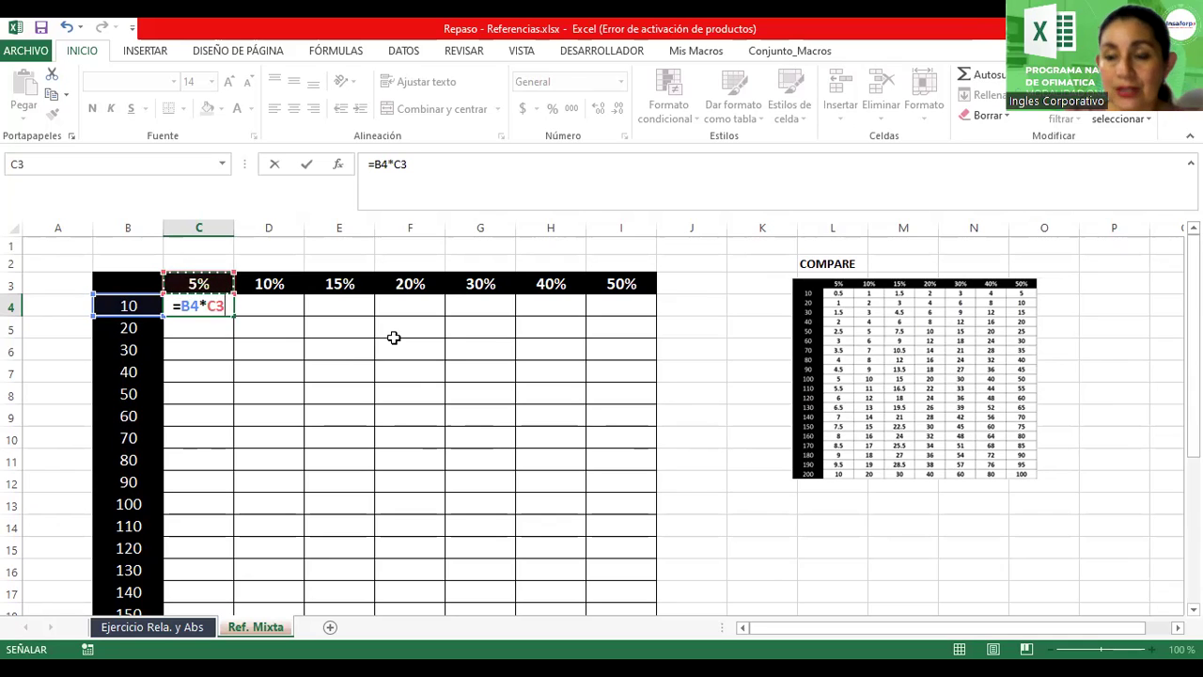
key("Return")
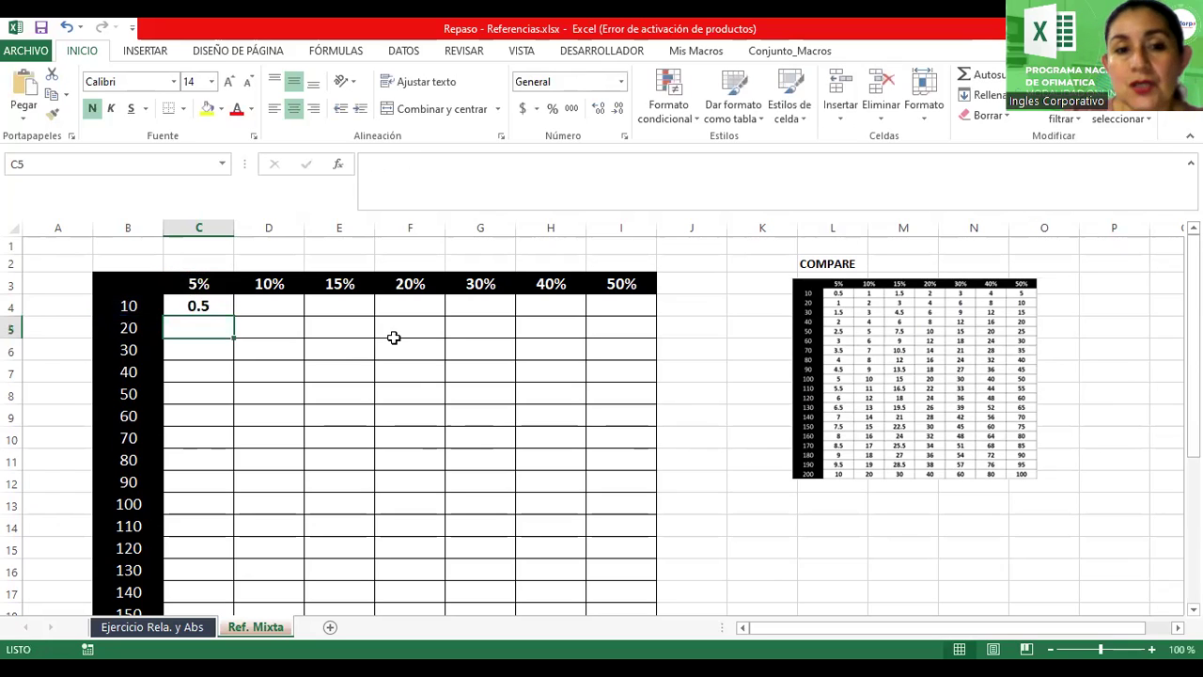
Fill C4's formula down to C9 and inspect the shifted references in C5, C6 and C7
left_click(199, 304)
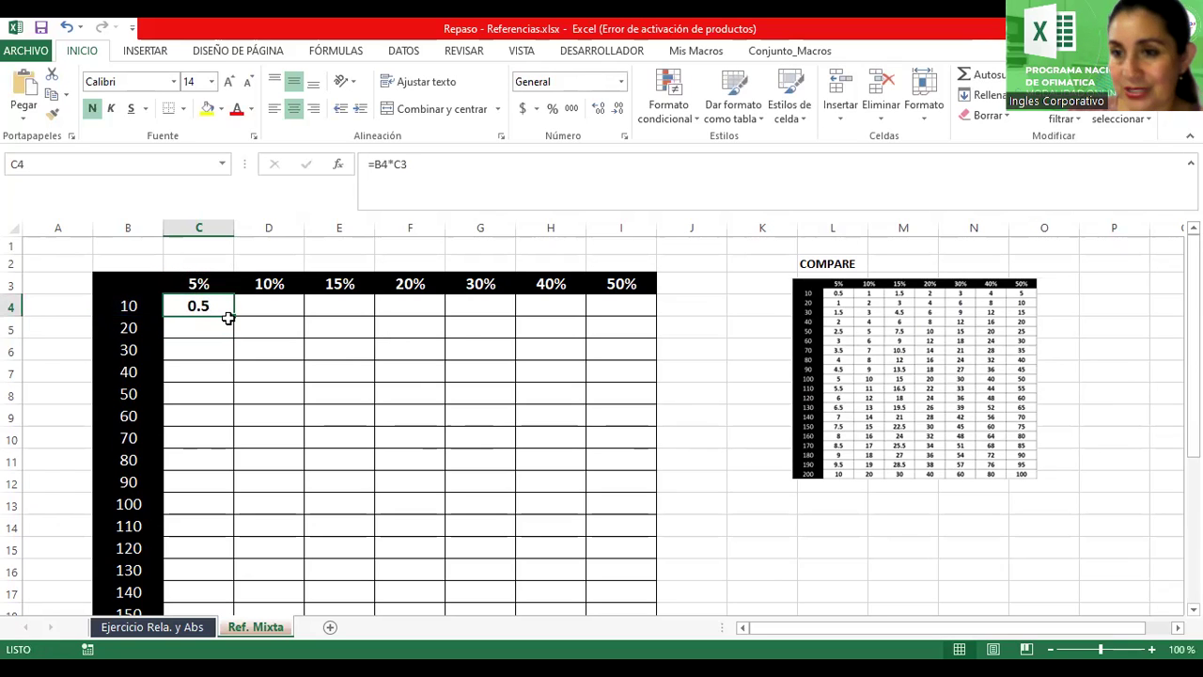
left_click_drag(233, 316, 230, 430)
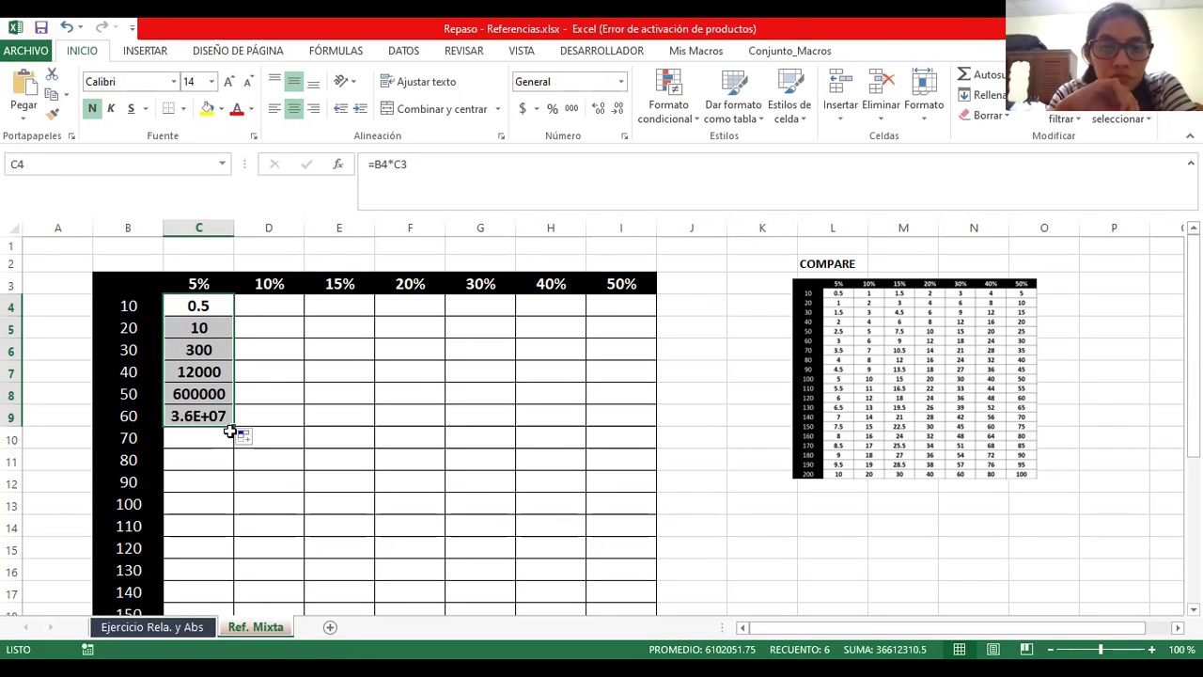
double_click(201, 327)
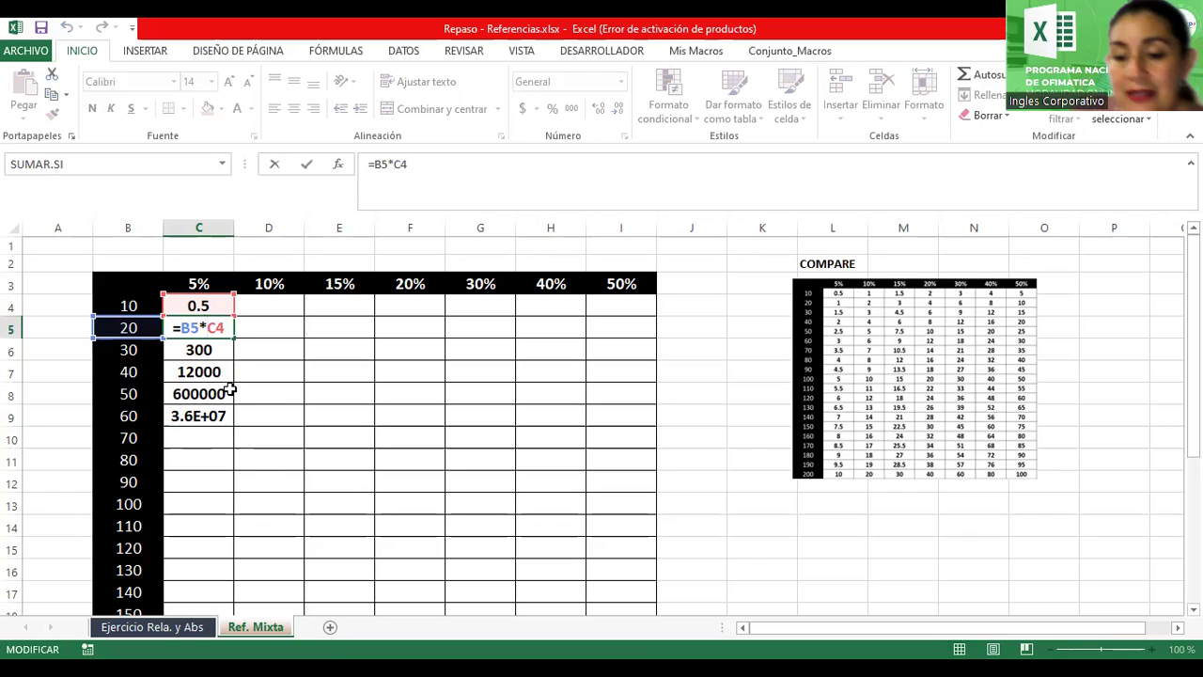
key("Return")
double_click(225, 350)
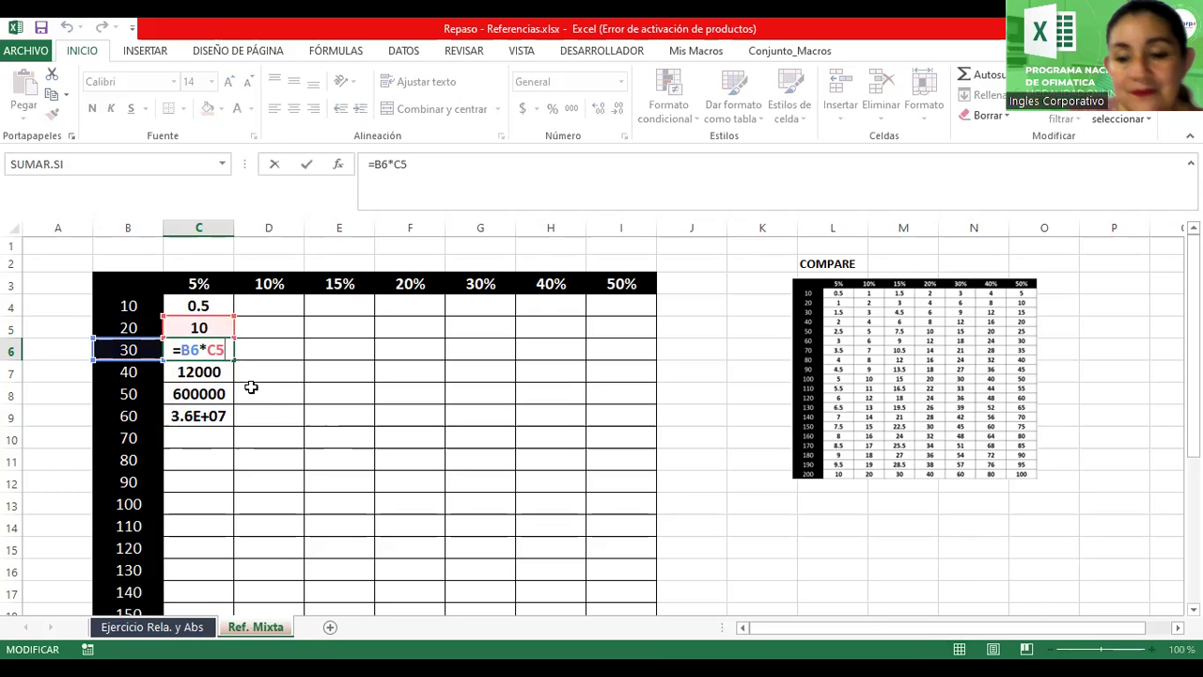
key("Return")
double_click(221, 371)
key("Return")
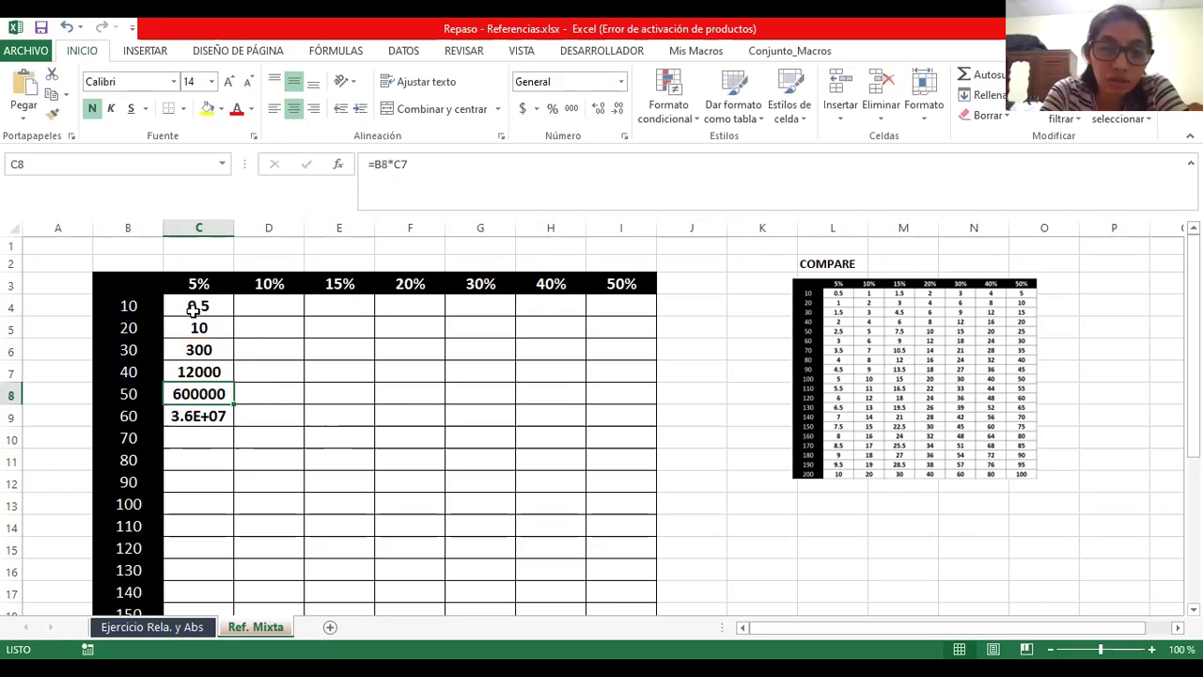
left_click_drag(196, 324, 198, 415)
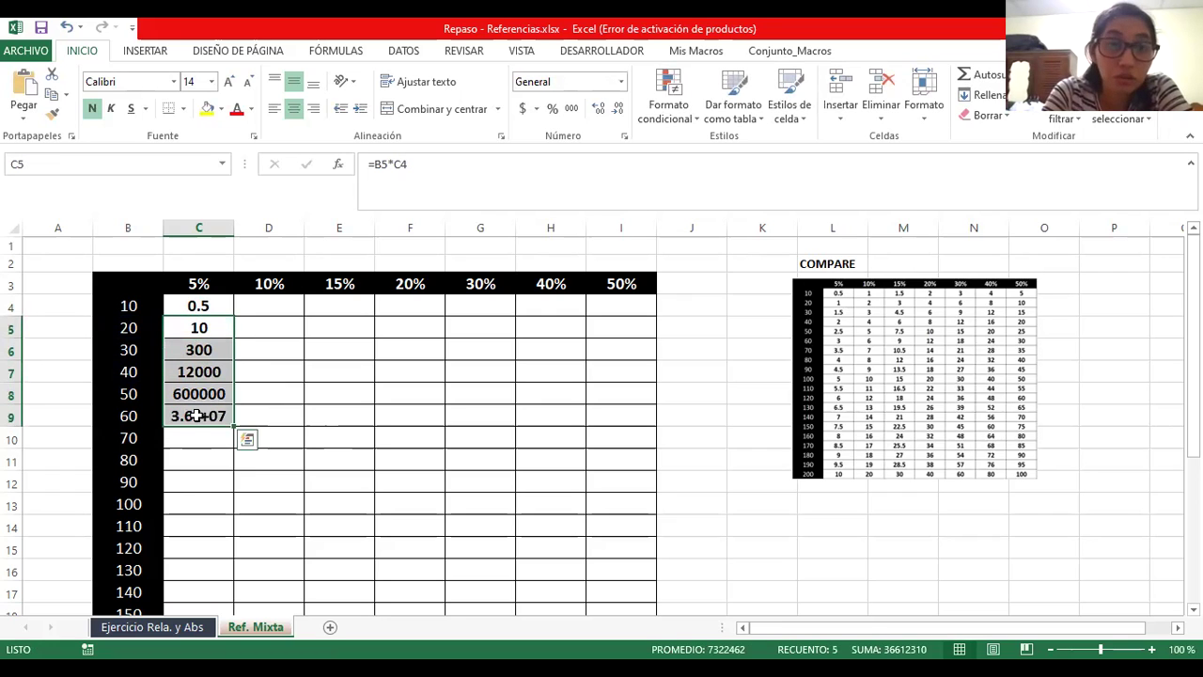
Clear the wrong results from C5:C9 and reopen C4's =B4*C3 formula for editing
key("Delete")
double_click(199, 305)
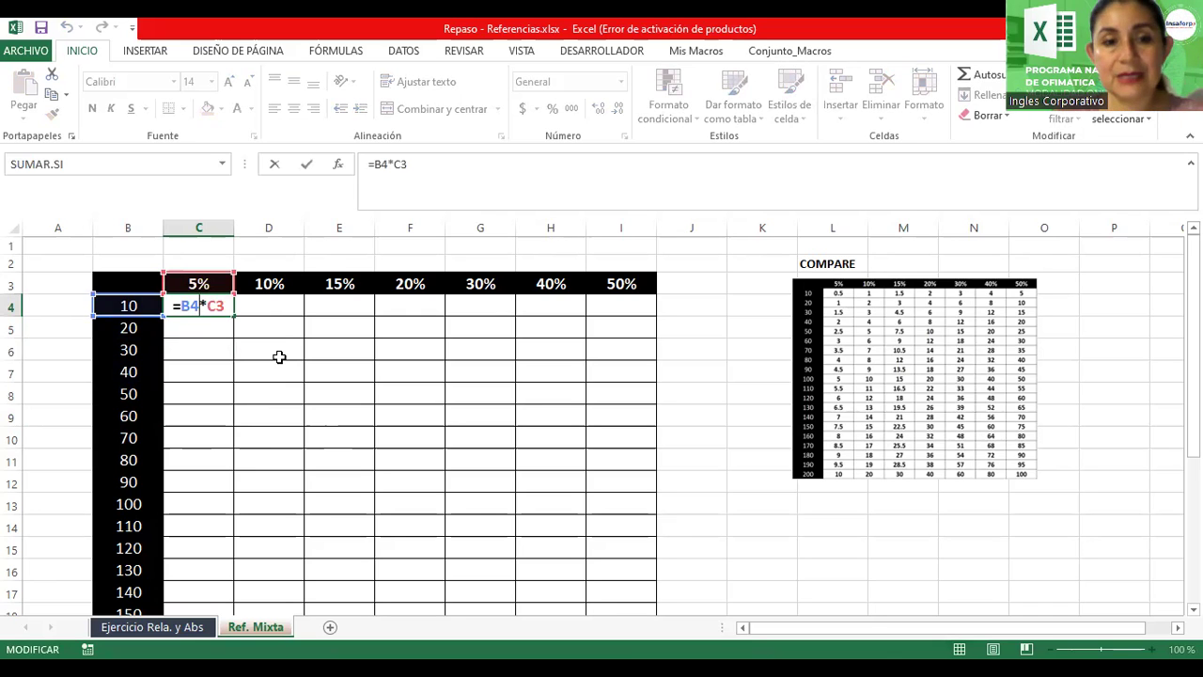
scroll(422, 511, "down", 2)
scroll(422, 510, "down", 3)
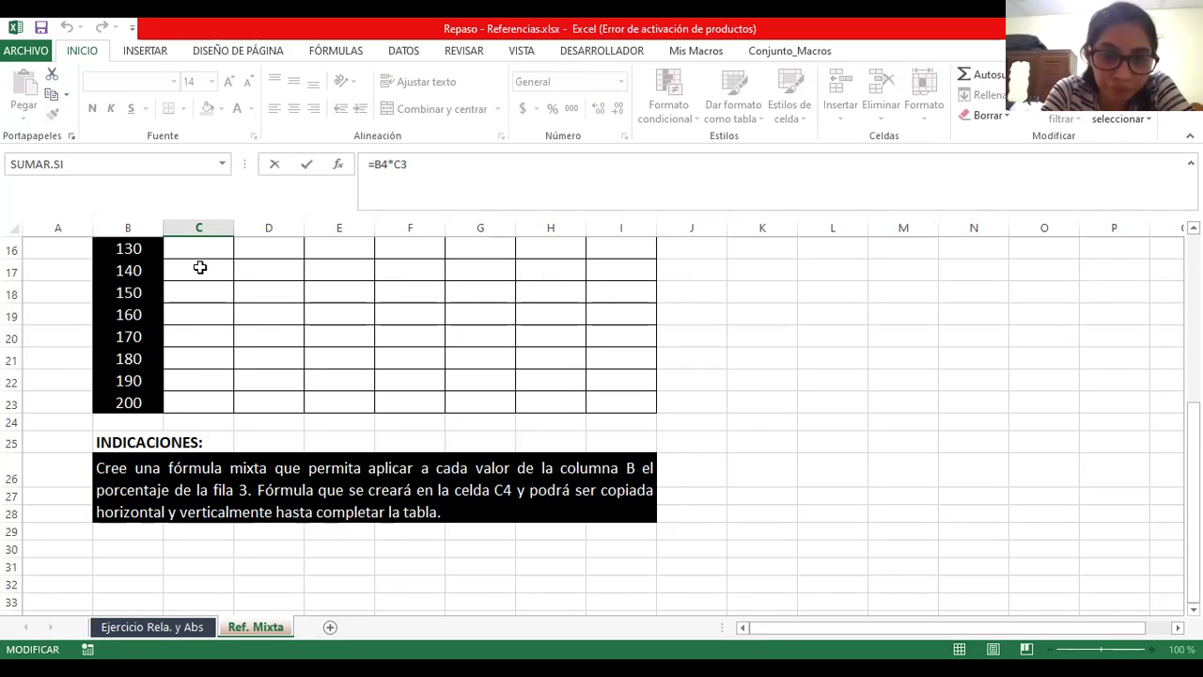
scroll(199, 266, "up", 3)
scroll(217, 373, "up", 2)
Change C4's formula to the mixed reference =$B4*C$3, still returning 0.5
left_click(180, 303)
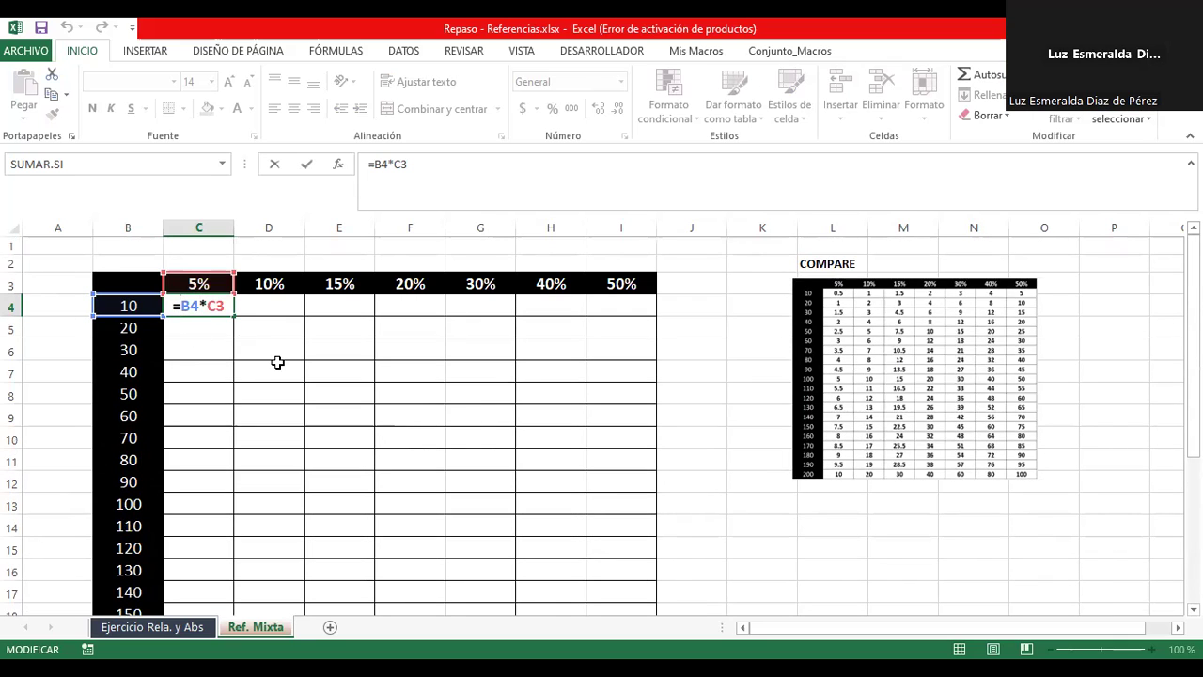
type("$")
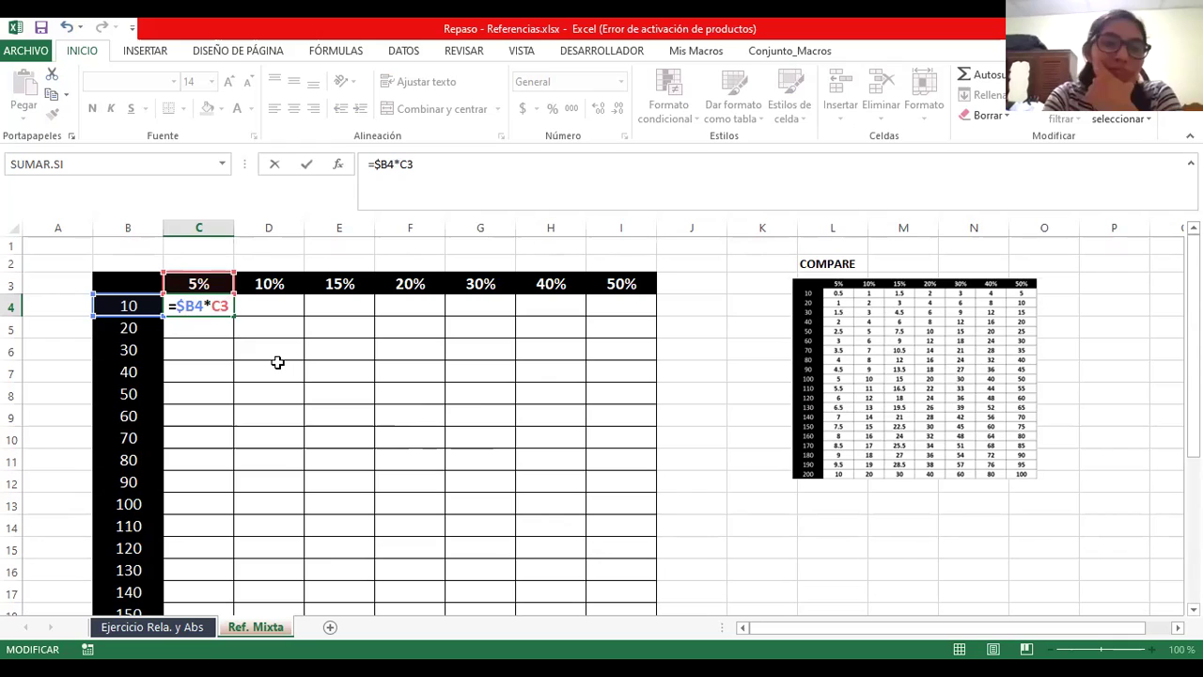
key("BackSpace")
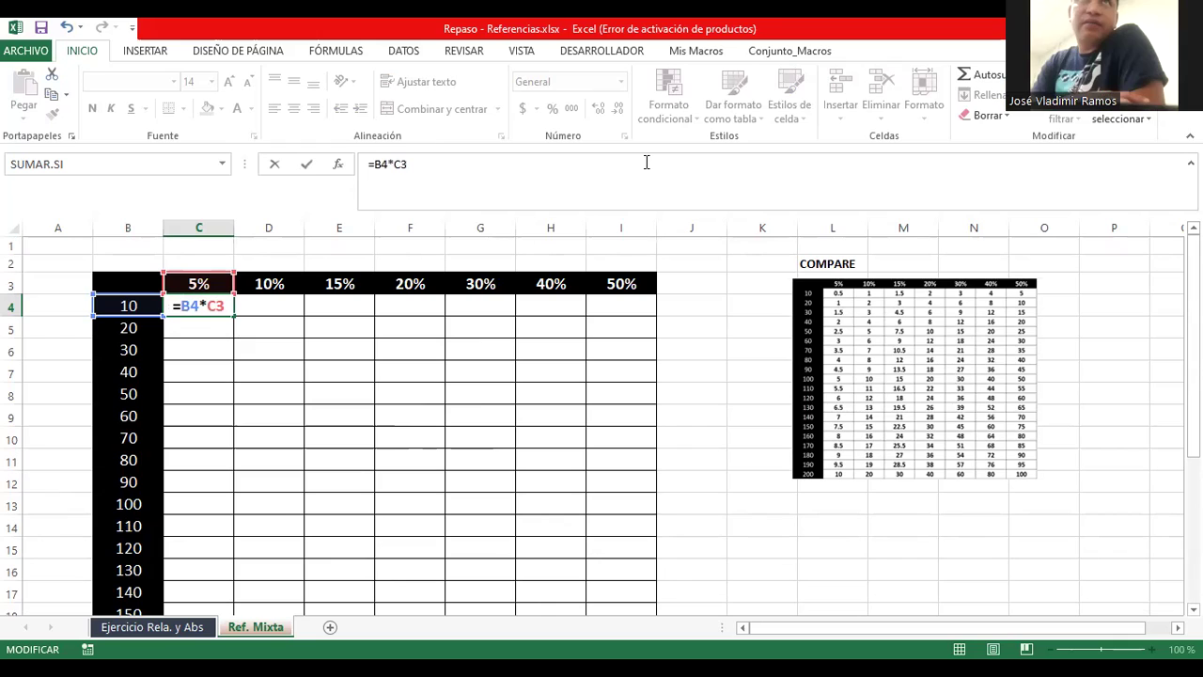
left_click(182, 304)
type("$")
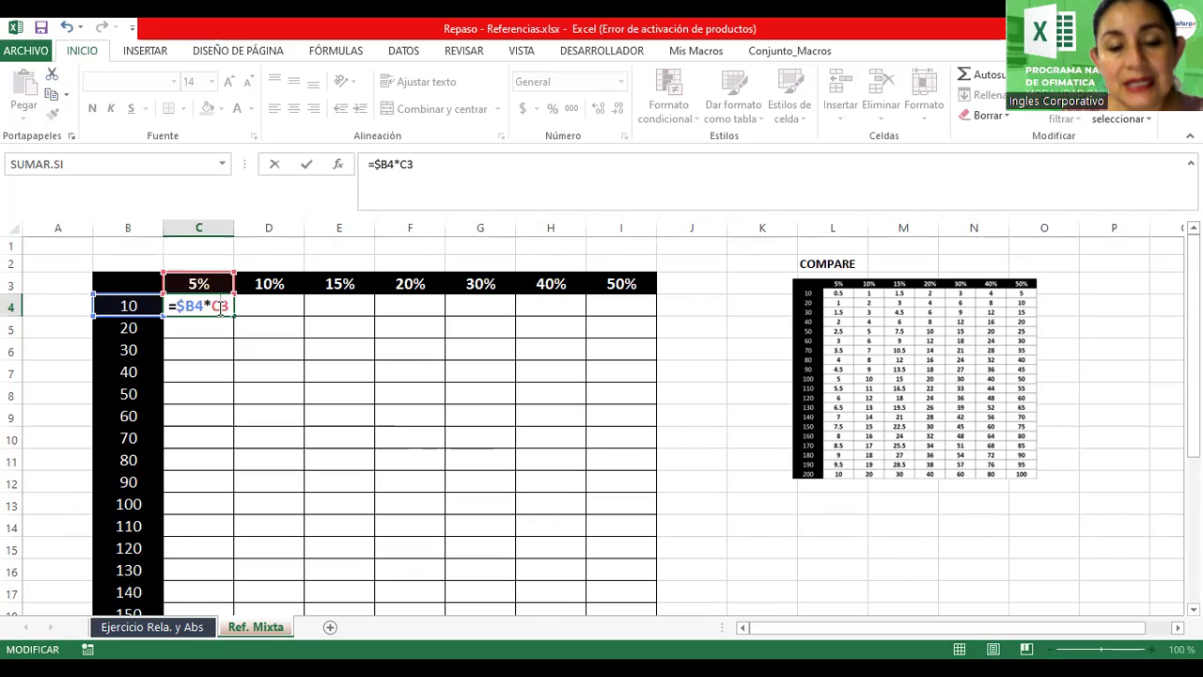
left_click(219, 306)
type("$")
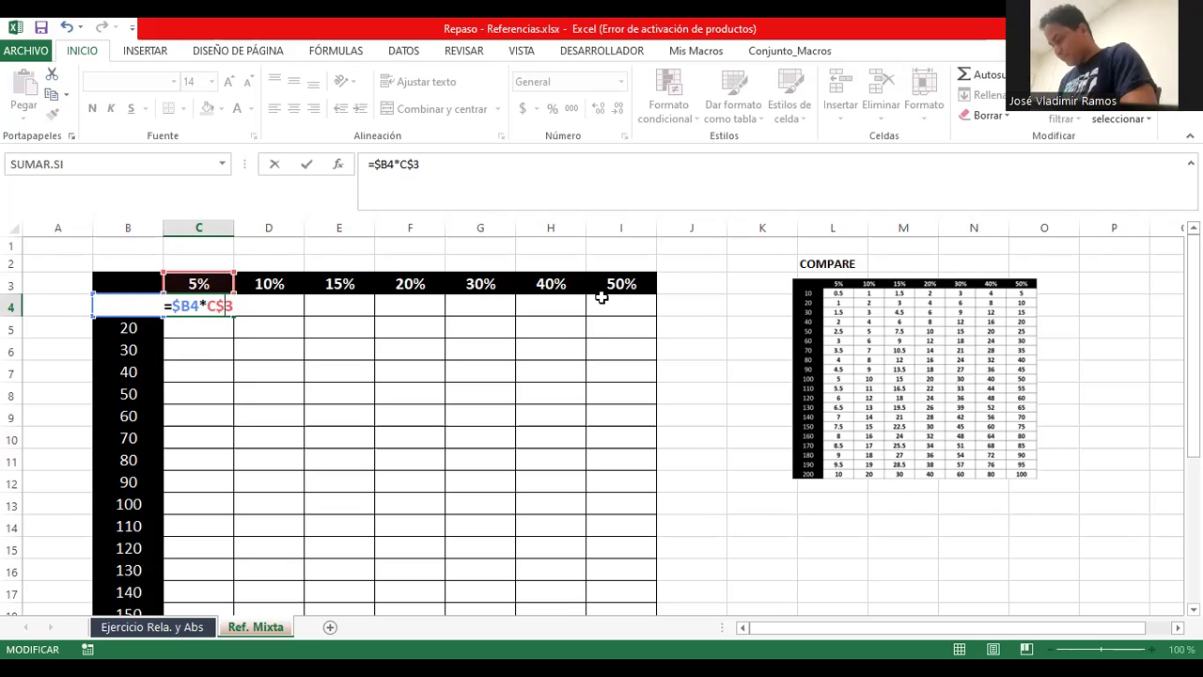
key("Return")
Fill =$B4*C$3 down C4:C16 (0.5 to 6.5) and check the copies in C5, C6, C7
left_click(214, 305)
left_click_drag(234, 316, 229, 582)
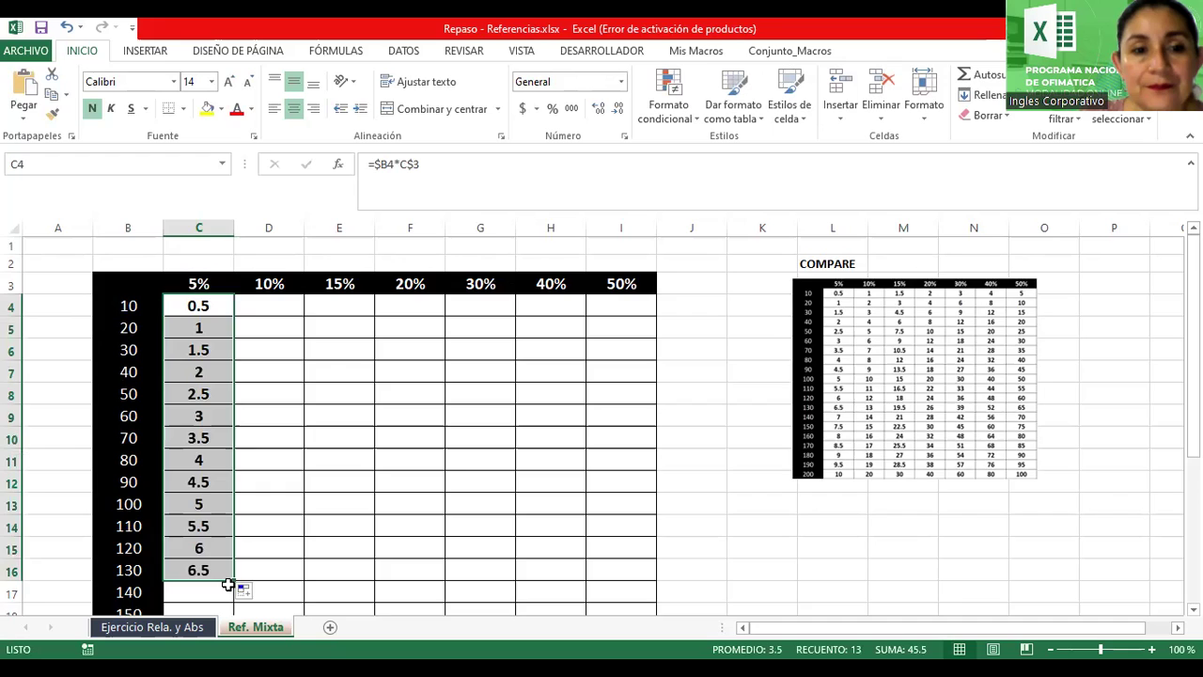
scroll(228, 585, "down", 1)
scroll(188, 402, "up", 1)
double_click(212, 326)
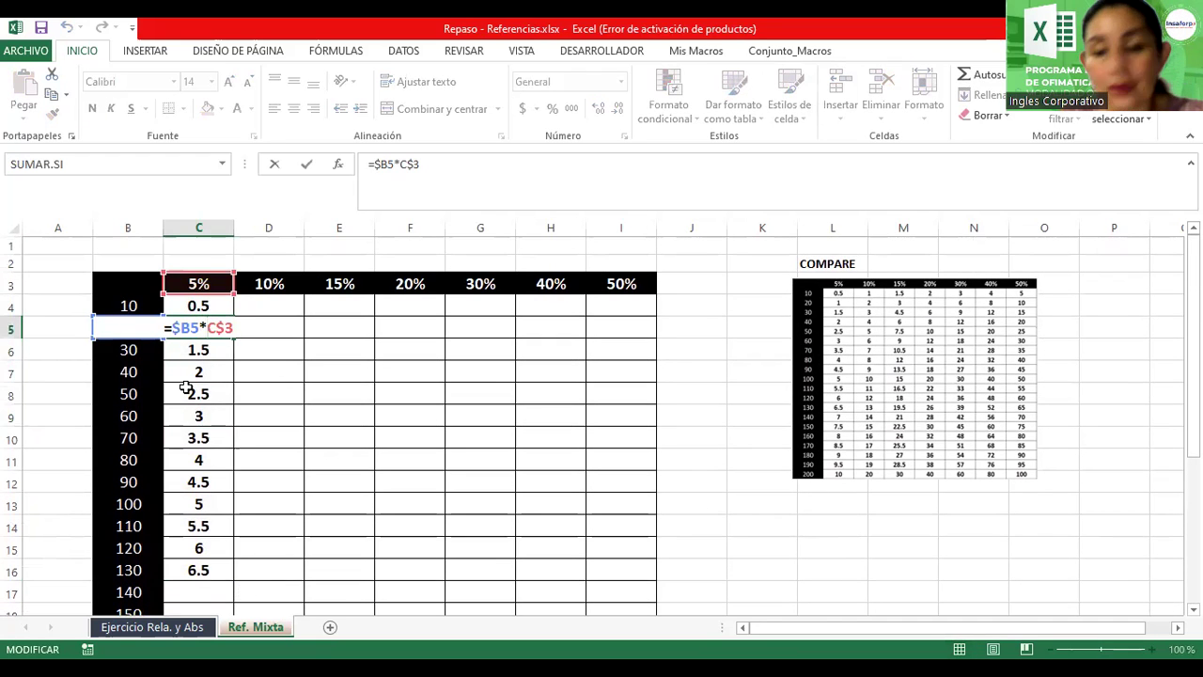
key("Return")
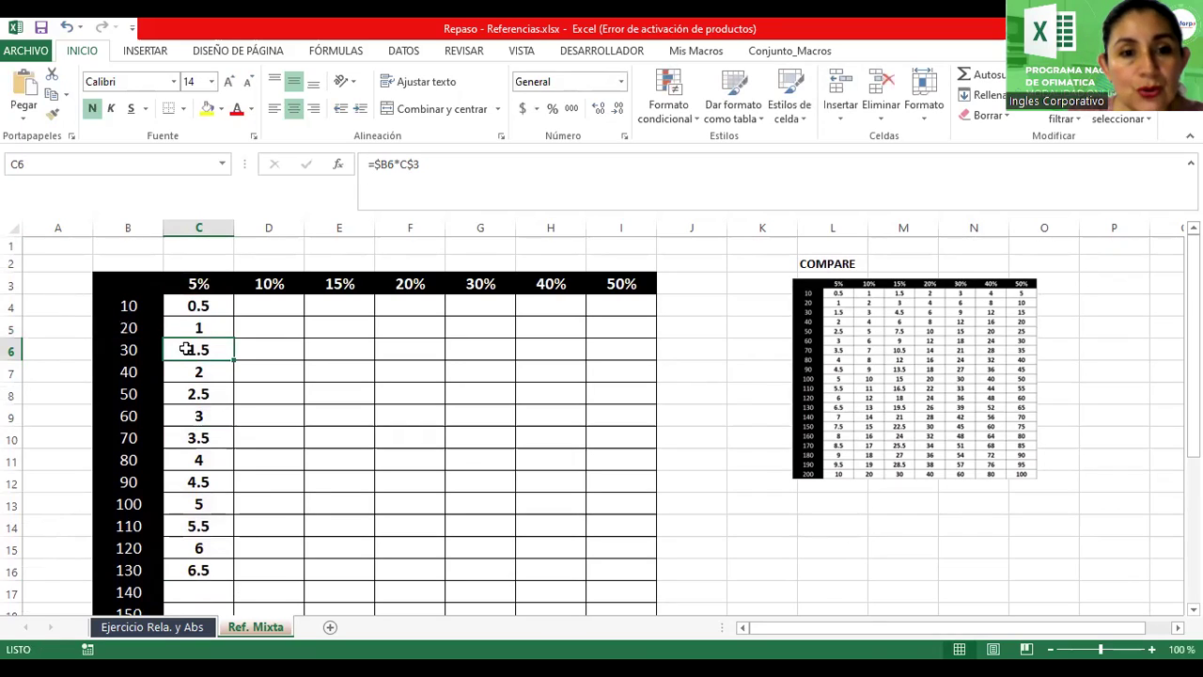
double_click(186, 348)
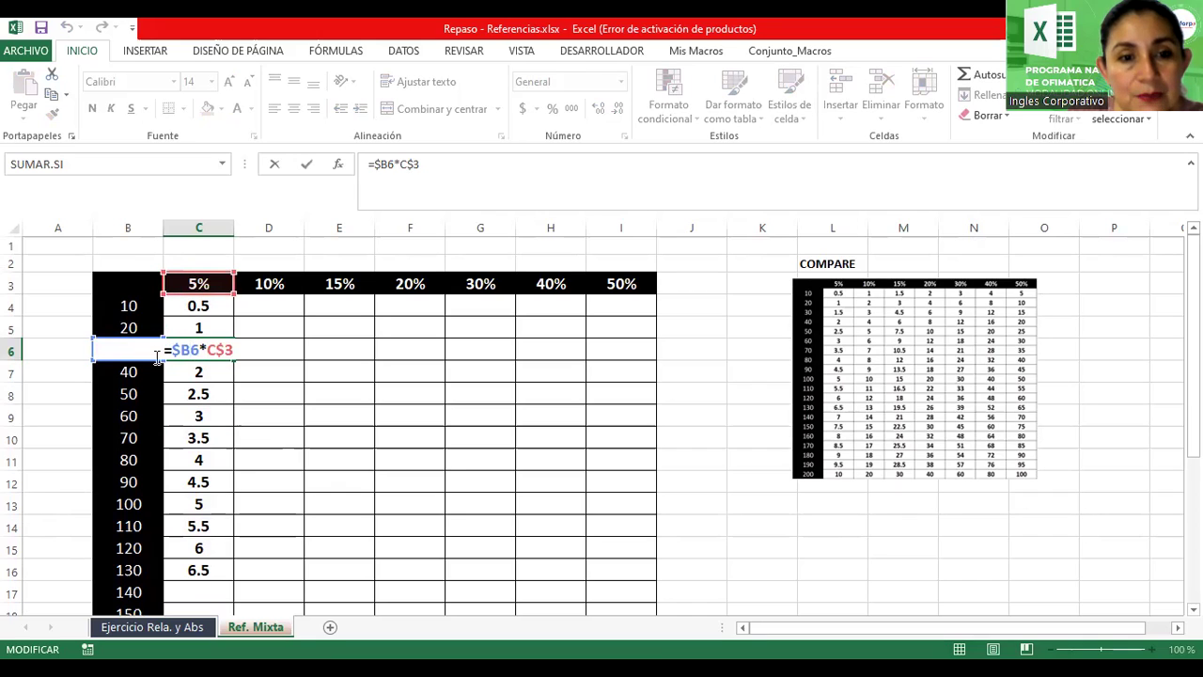
key("Return")
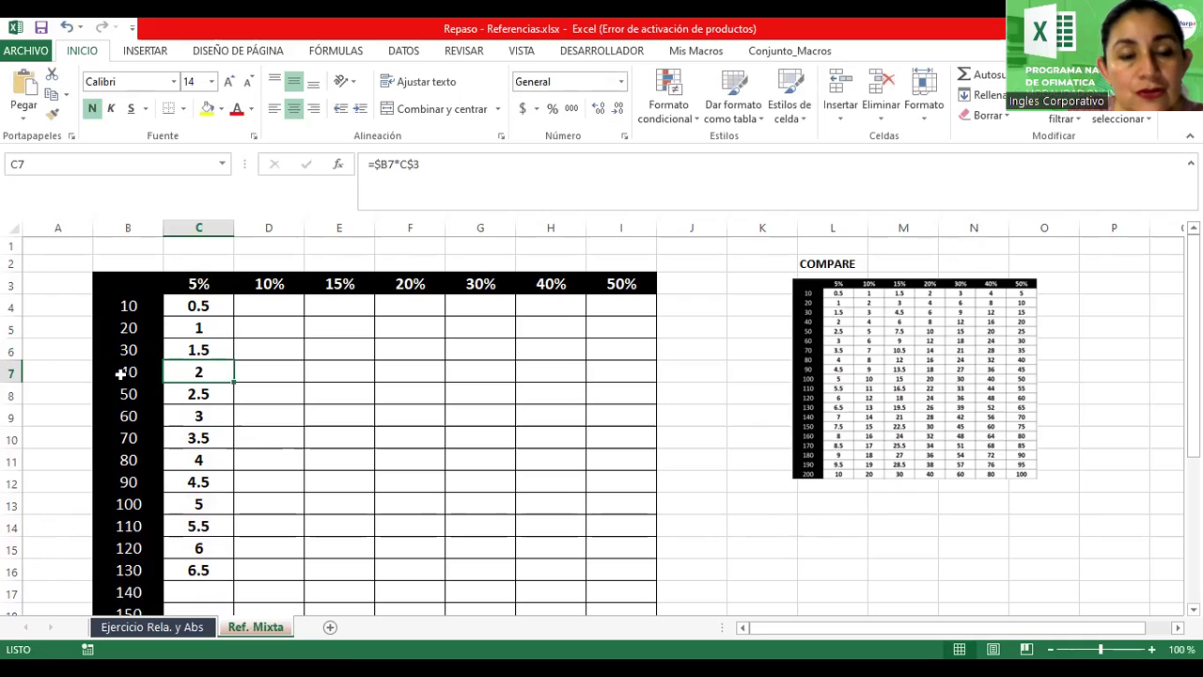
double_click(192, 374)
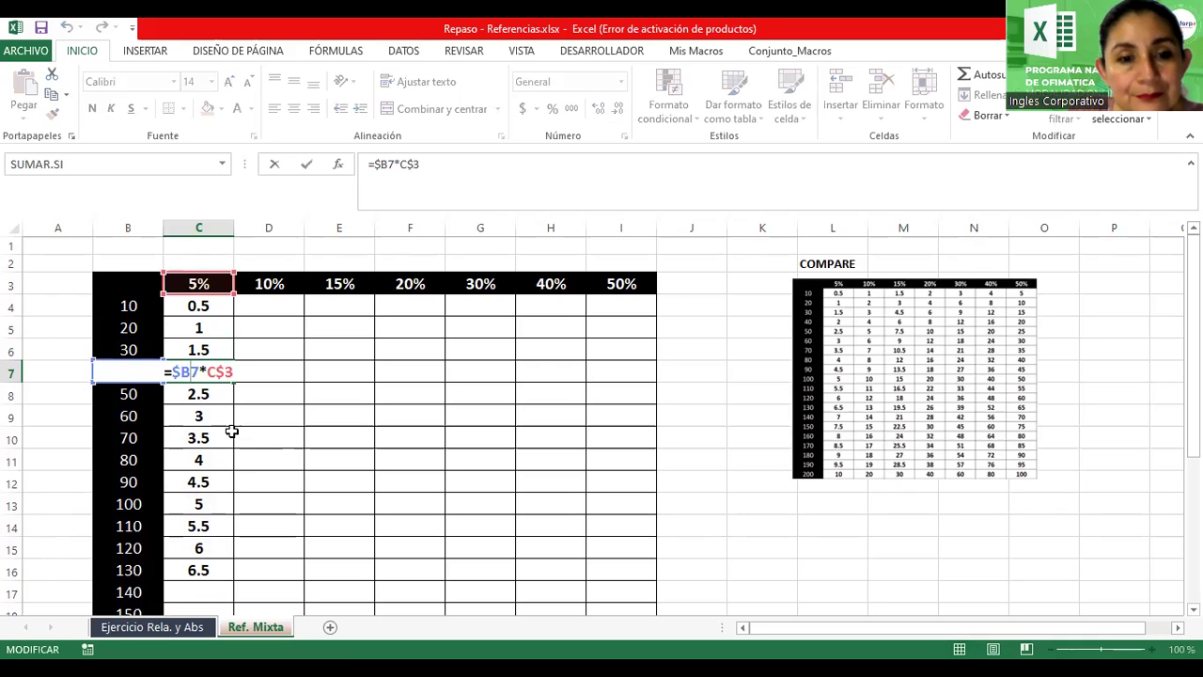
key("Return")
left_click(213, 306)
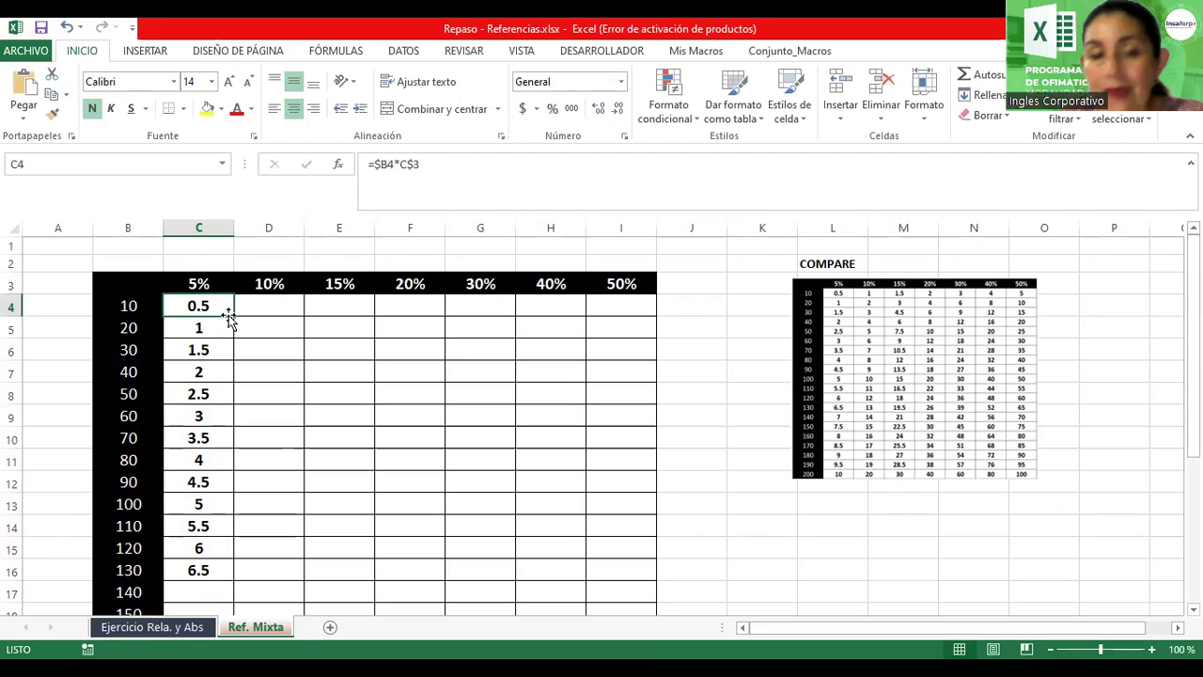
Copy the 5% column's formulas across to column I and down to row 23
left_click_drag(234, 316, 286, 486)
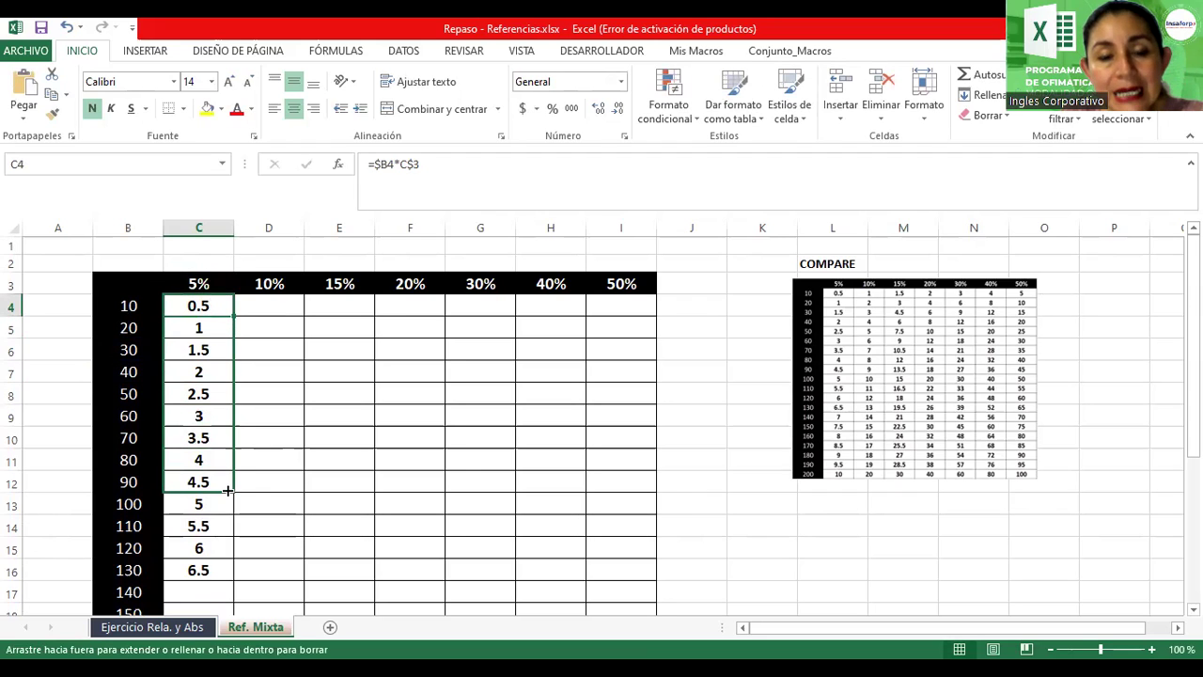
mouse_move(286, 486)
left_mouse_down()
mouse_move(657, 370)
mouse_move(655, 352)
mouse_move(649, 580)
left_mouse_up()
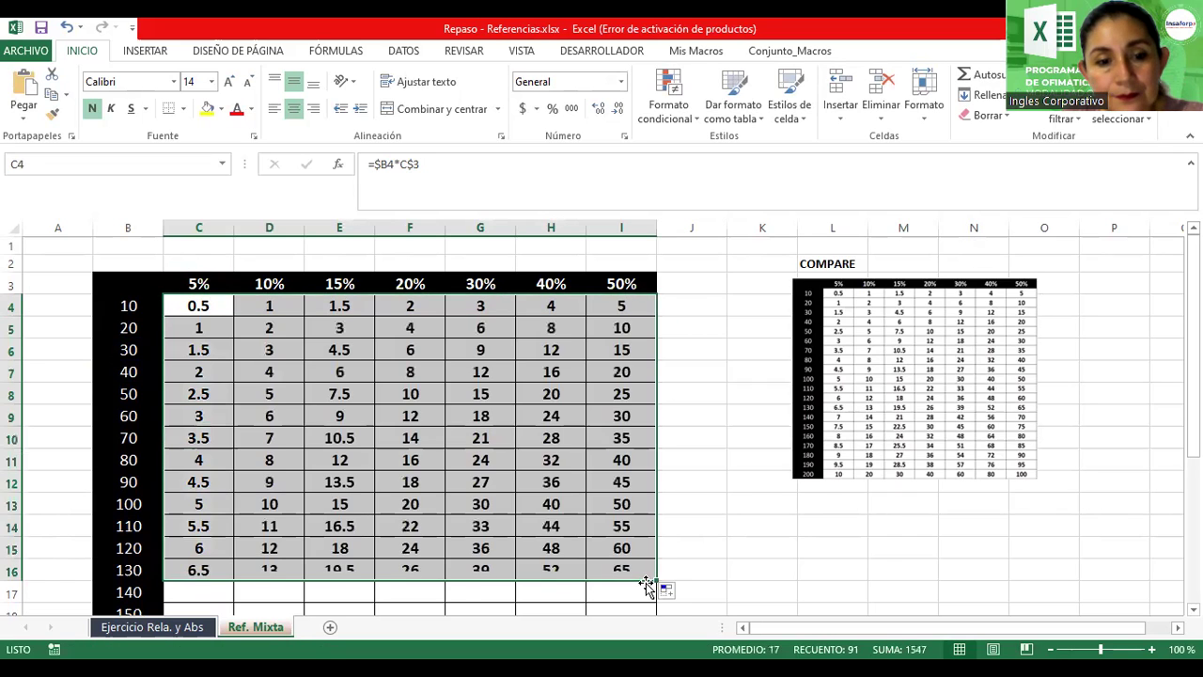
scroll(647, 584, "down", 1)
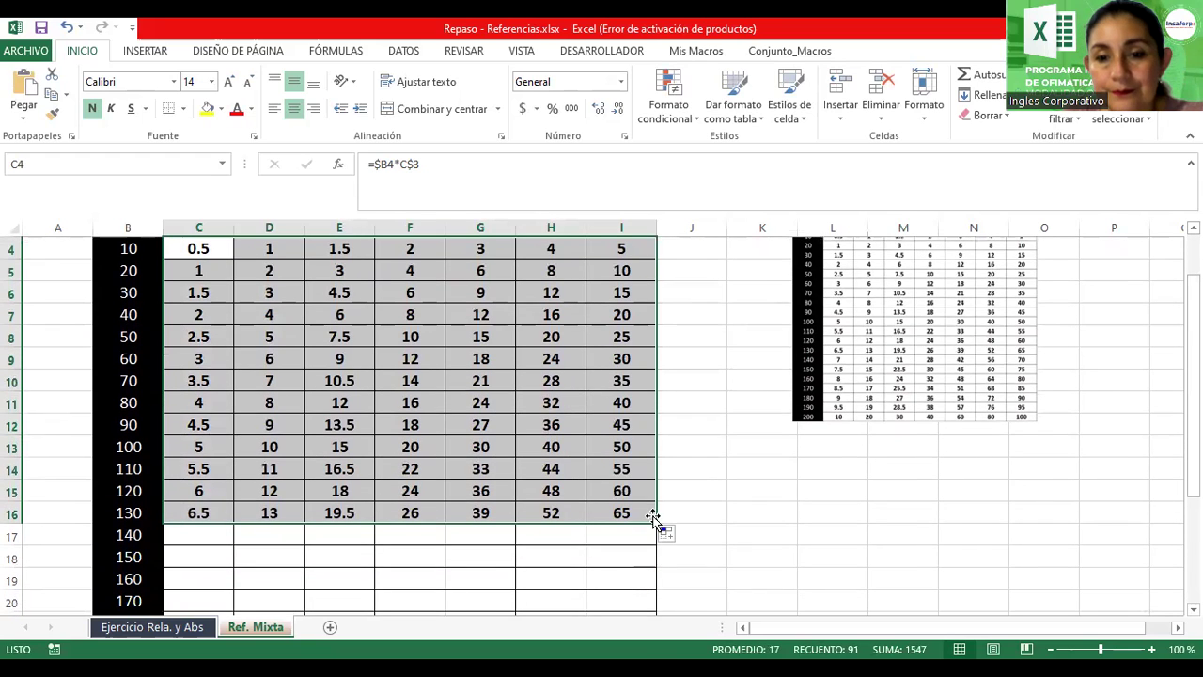
left_click_drag(654, 522, 650, 606)
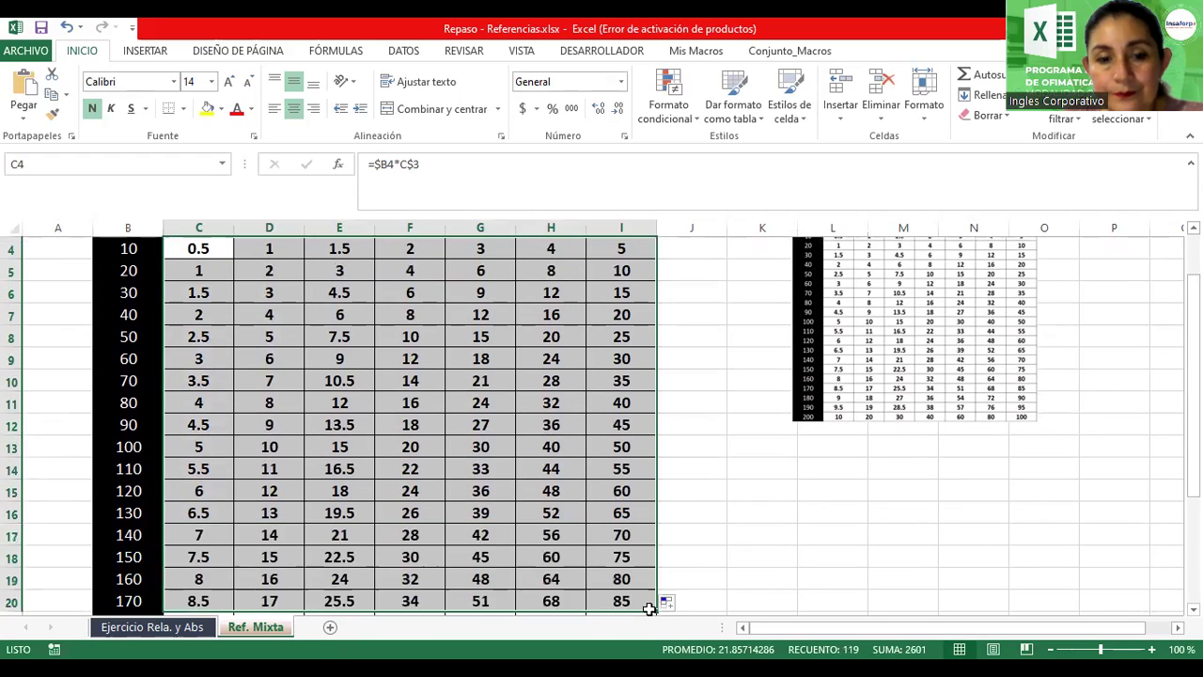
scroll(596, 574, "down", 2)
left_click_drag(656, 480, 651, 548)
scroll(232, 421, "up", 3)
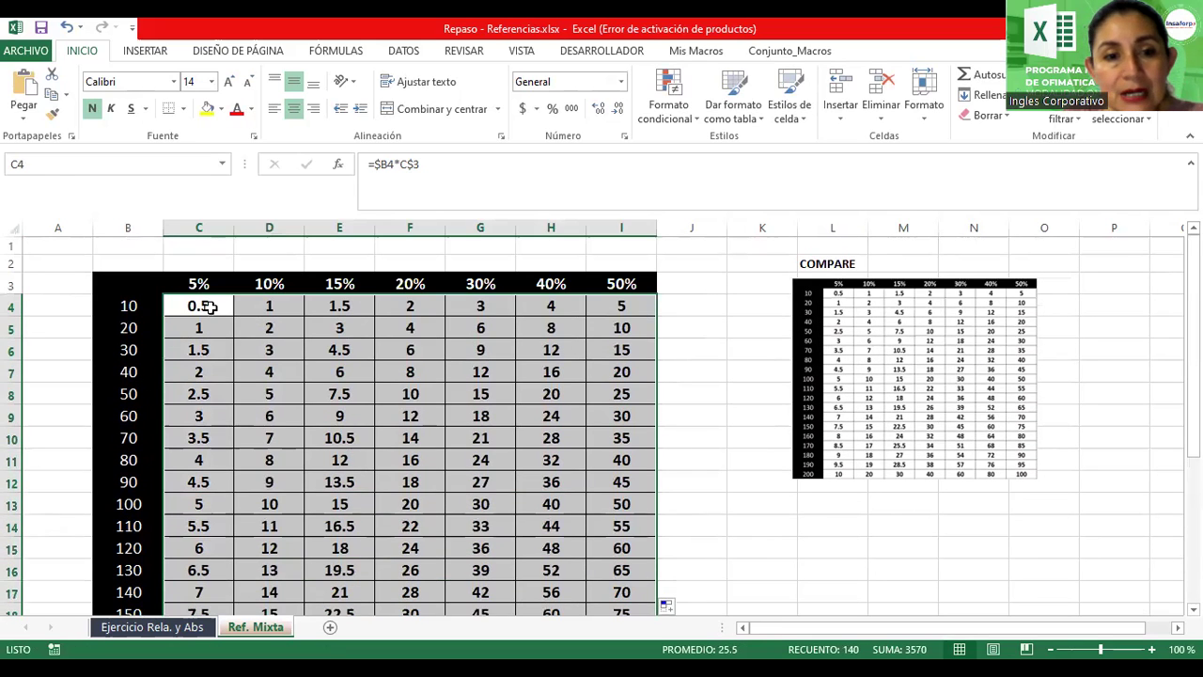
double_click(210, 307)
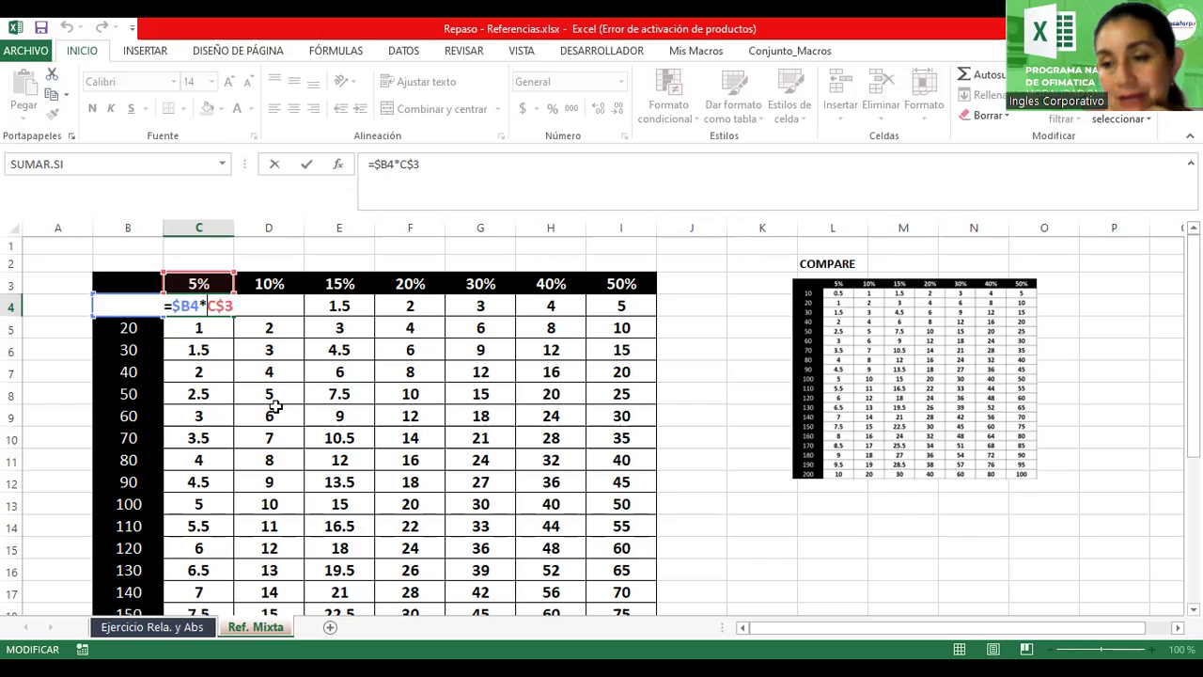
Leave C4 unchanged and select C5 to display its copied formula
key("Return")
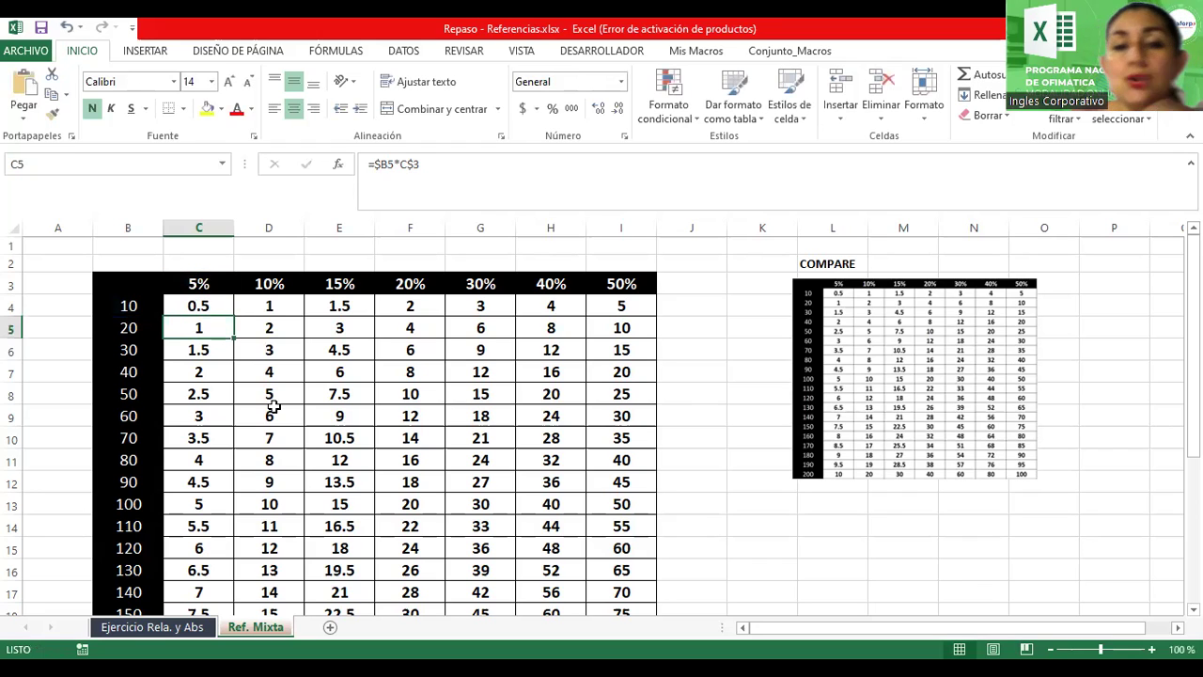
left_click(310, 510)
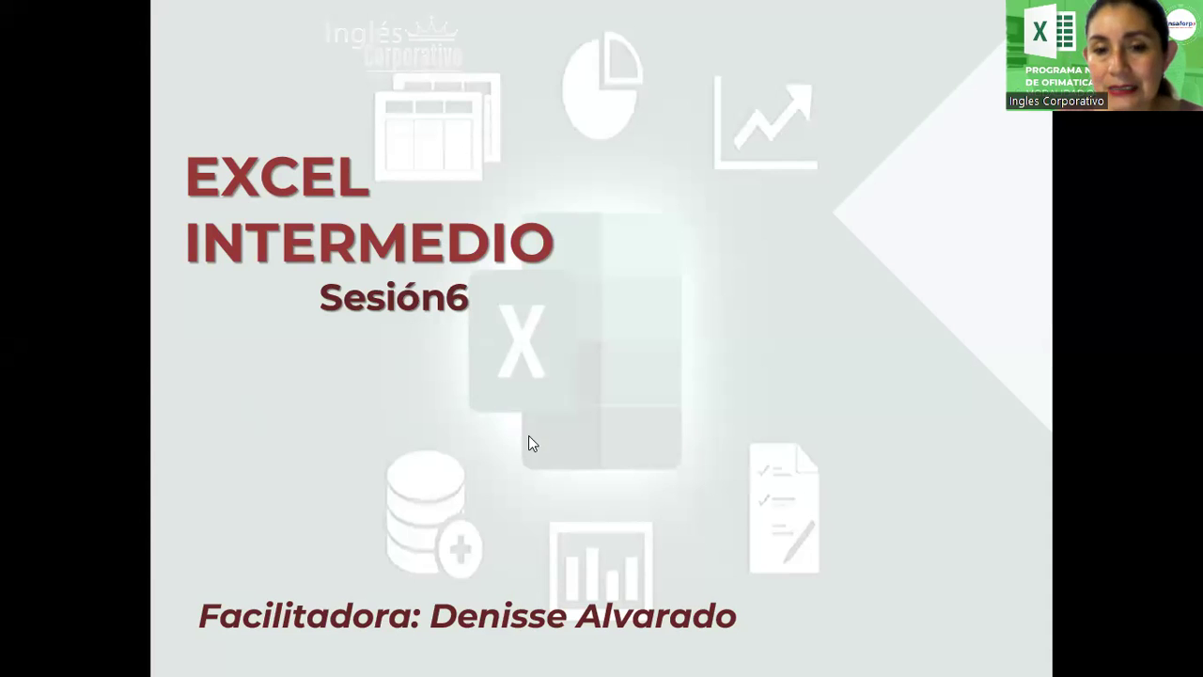
Advance to the Función Buscar slide, where BUSCAR(4,19; A2:A6; B2:B6) returns anaranjado
left_click(567, 465)
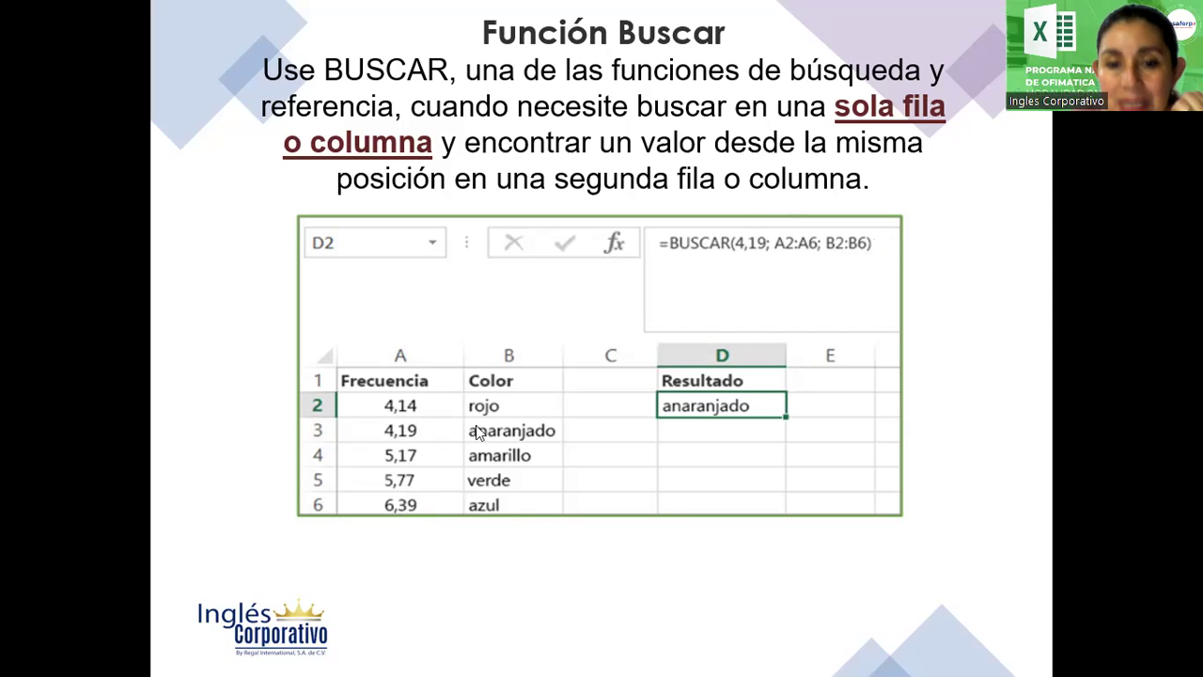
Advance to the 'Hay dos formas de utilizar BUSCAR' slide
left_click(550, 570)
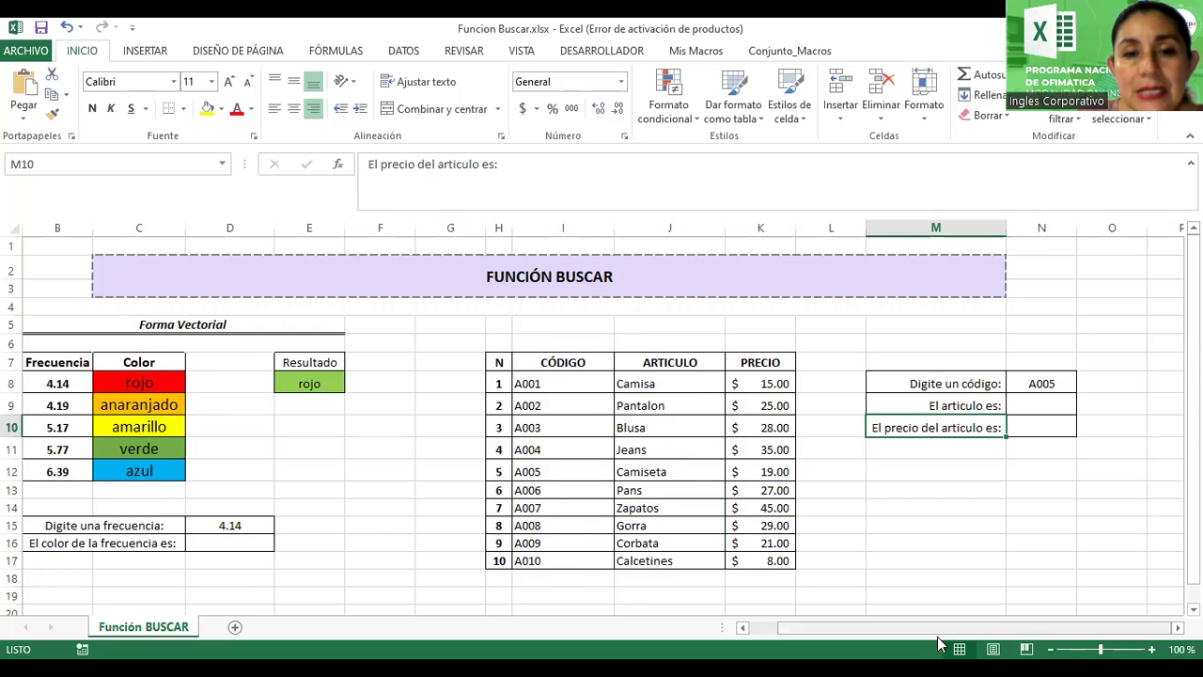
Review E8's =BUSCAR(4.14;B8:C12) formula, recommit it unchanged, and show the Fórmulas function library
left_click(353, 380)
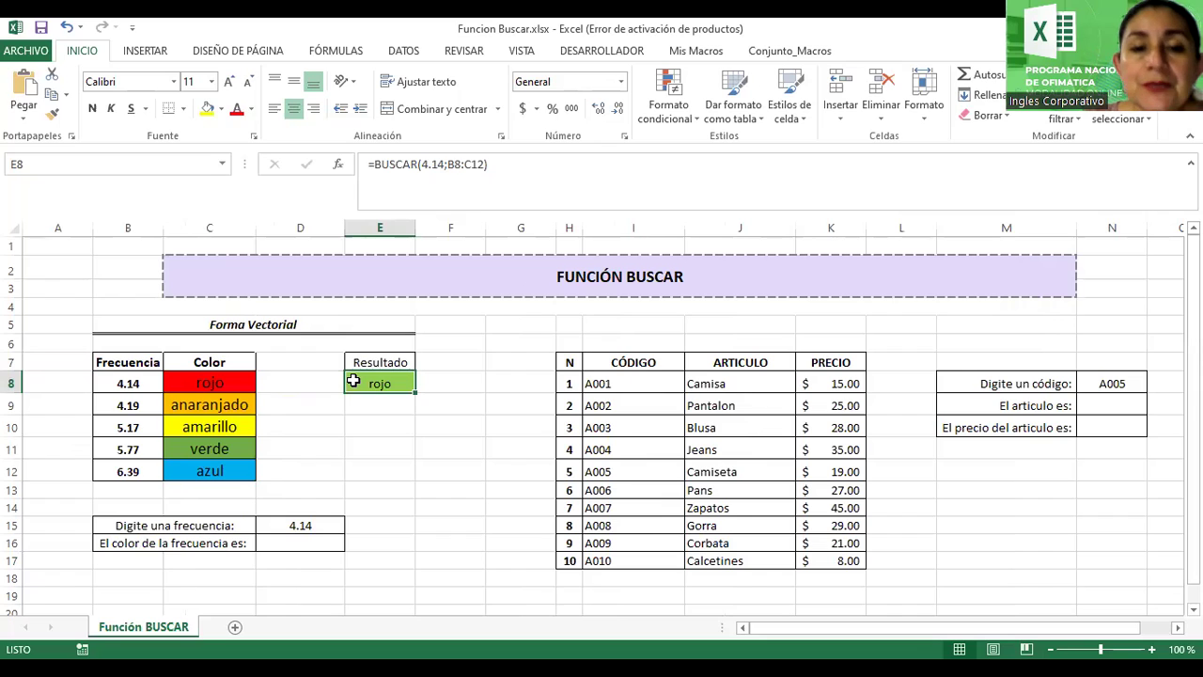
left_click(361, 408)
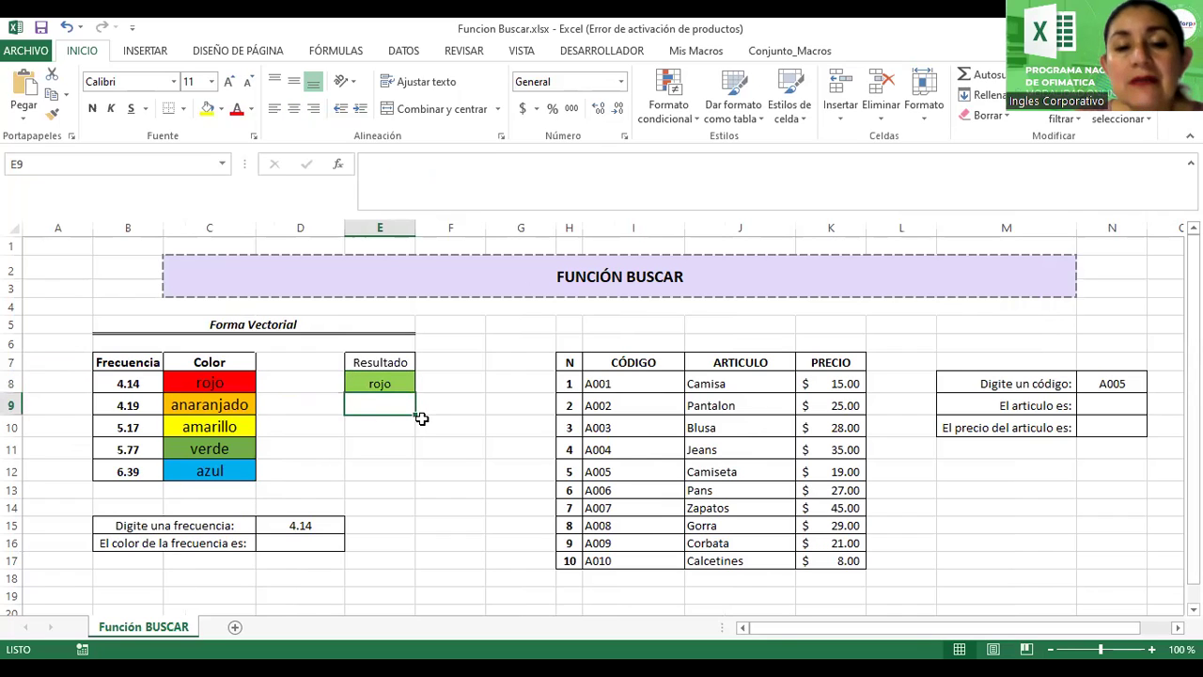
double_click(404, 382)
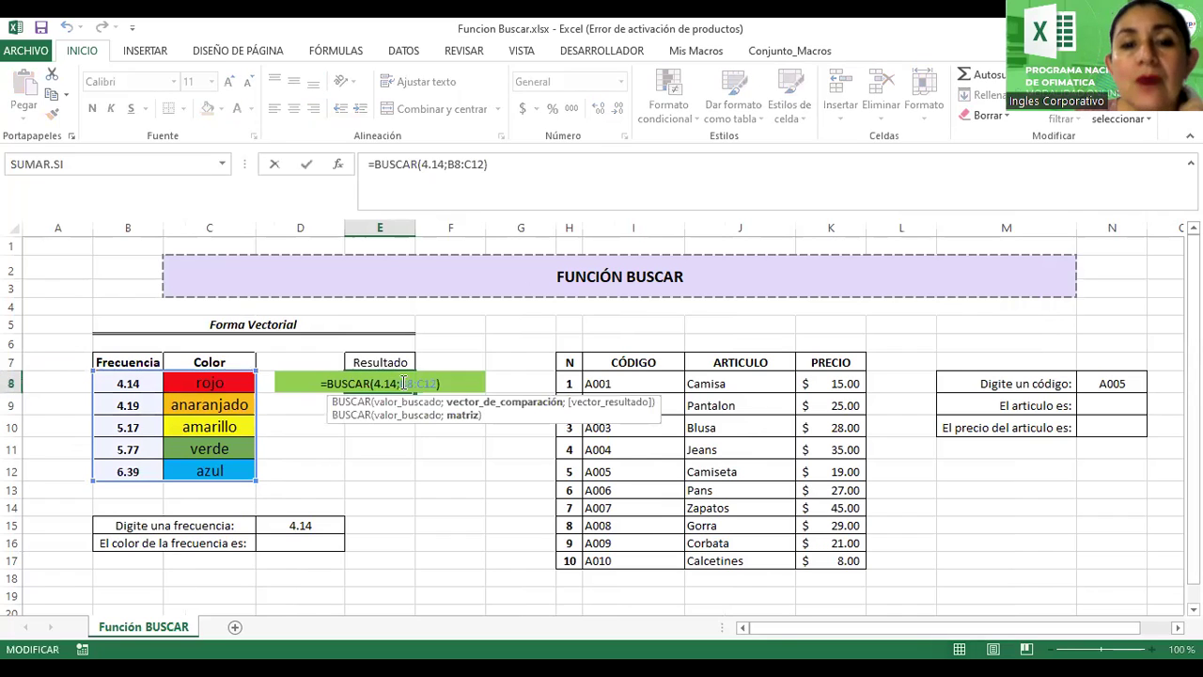
left_click(359, 382)
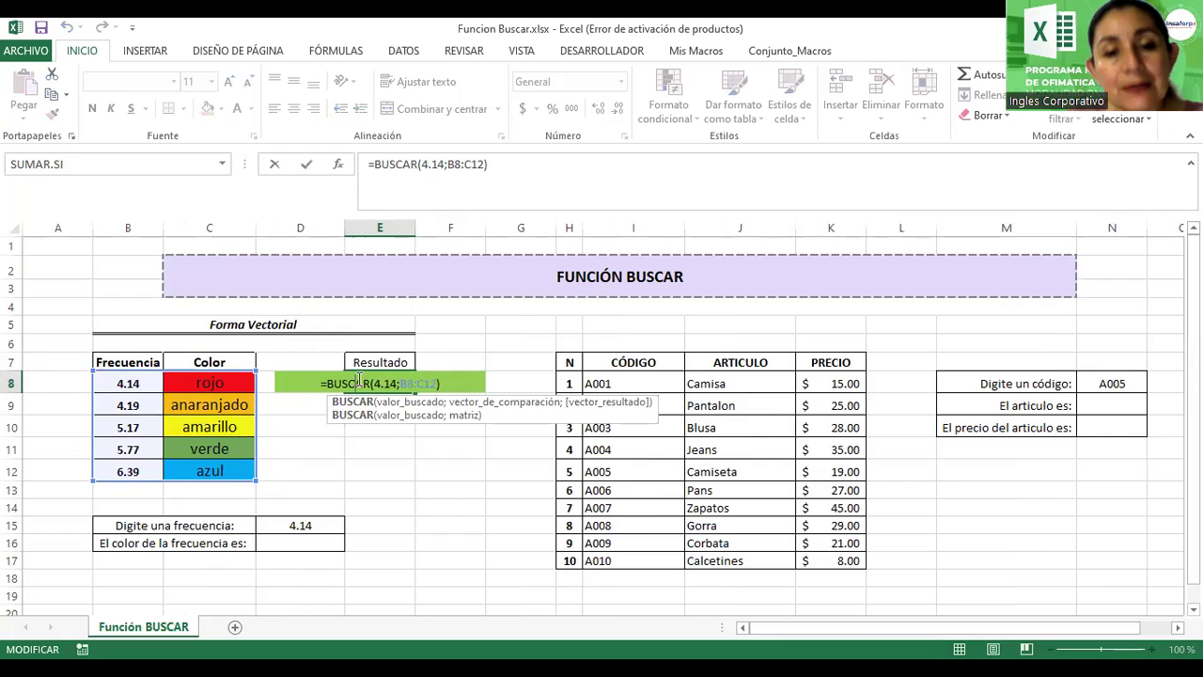
key("ctrl+Return")
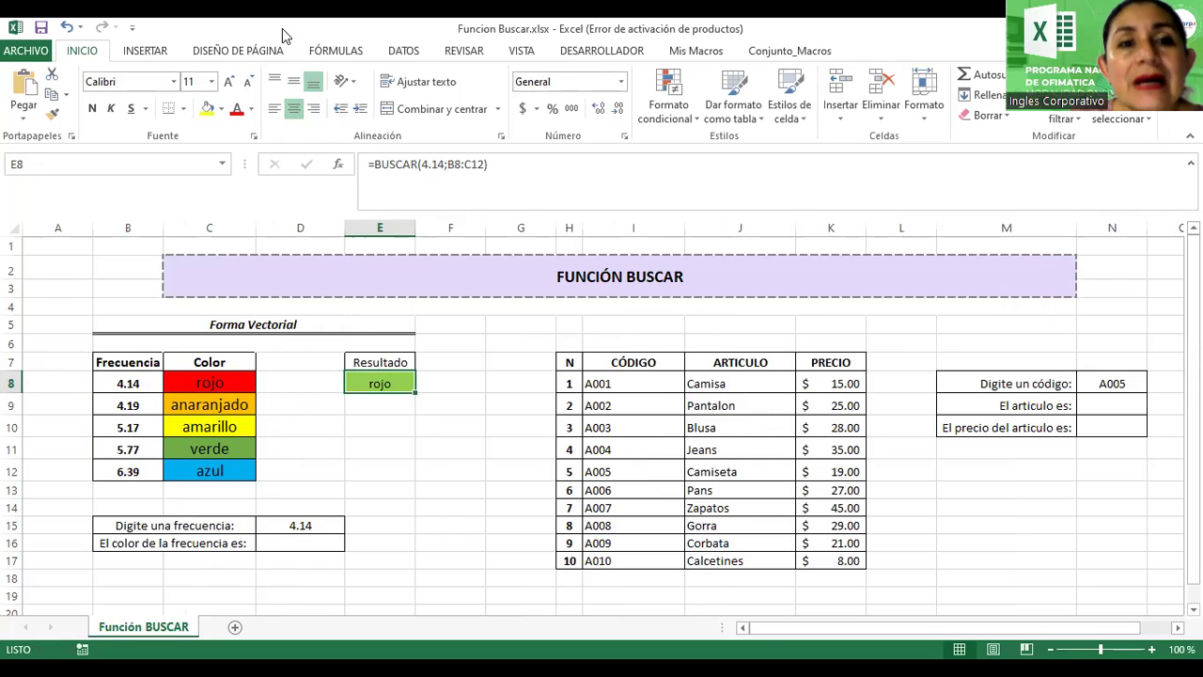
left_click(319, 54)
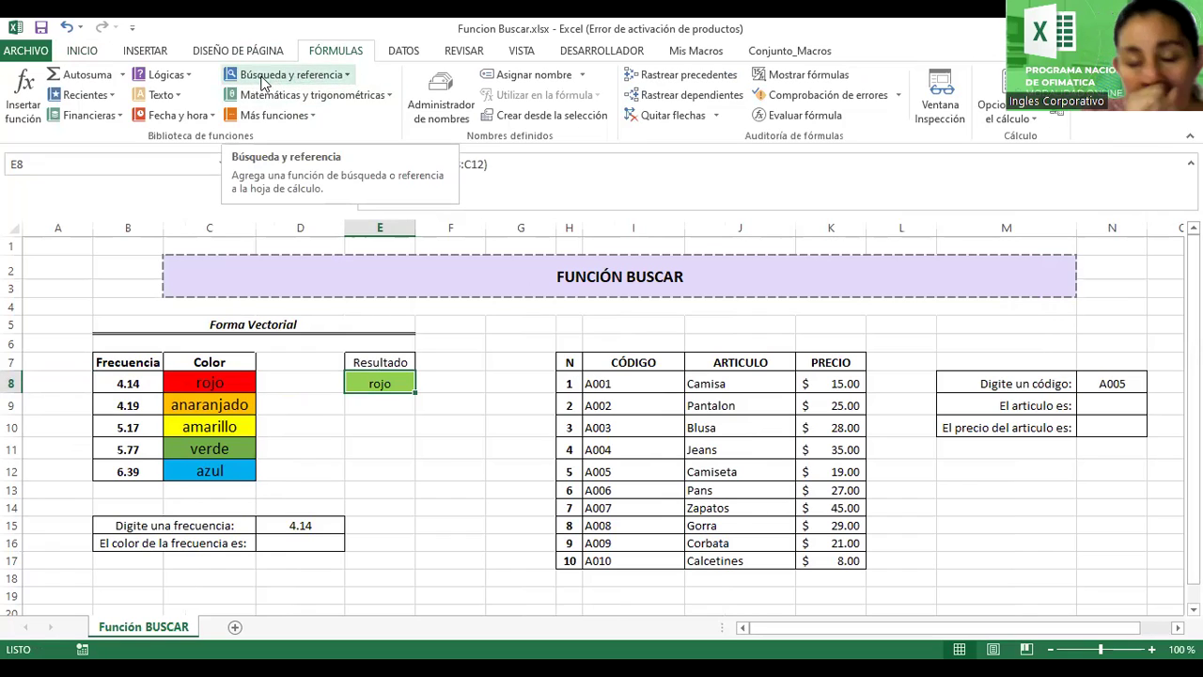
Show BUSCAR in the Búsqueda y referencia function list, then dismiss the list
left_click(348, 78)
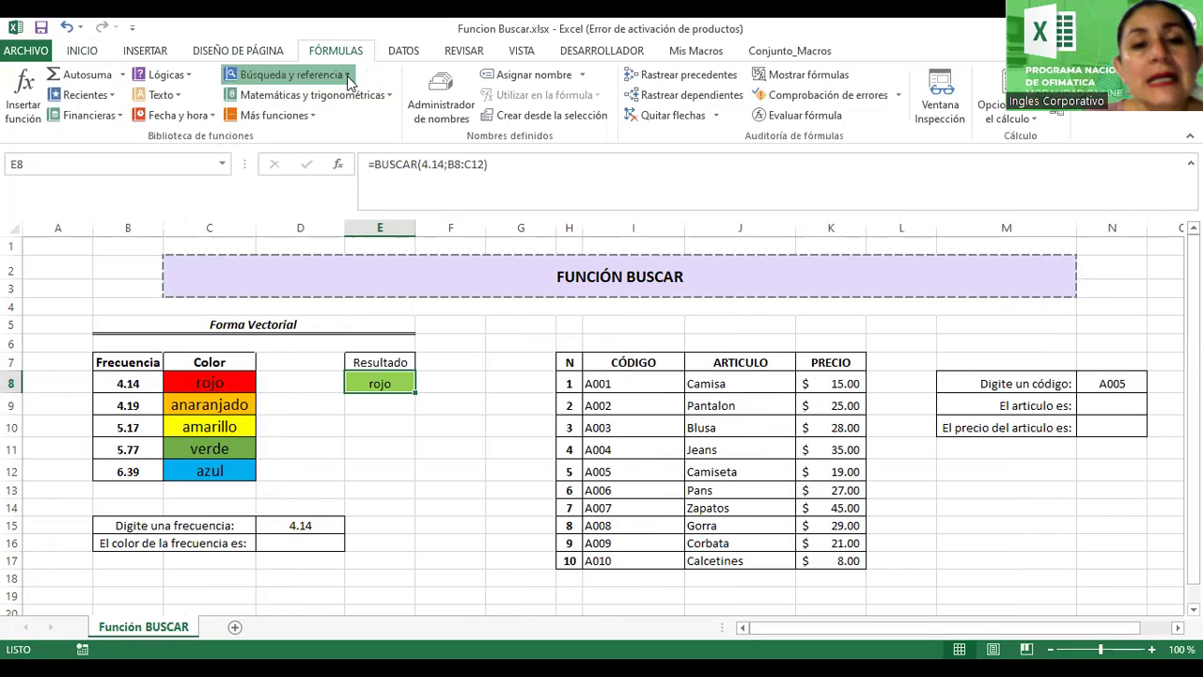
left_click(348, 78)
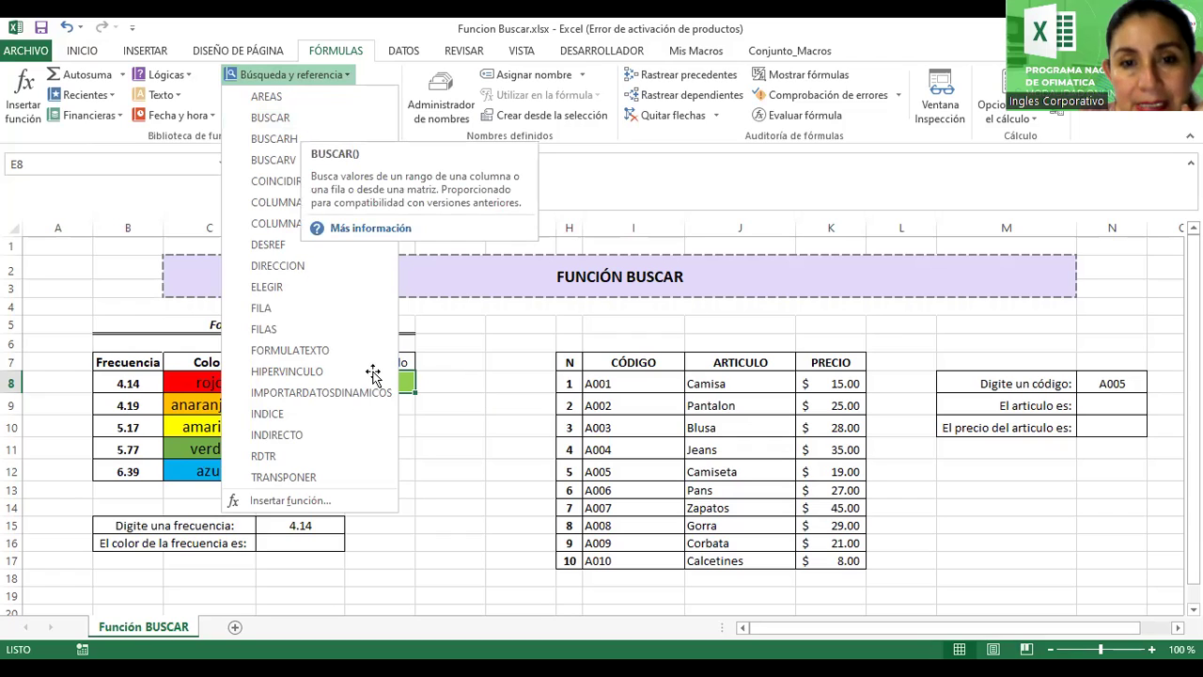
key("Escape")
type("=BUSCAR(4.14;B8:C12)")
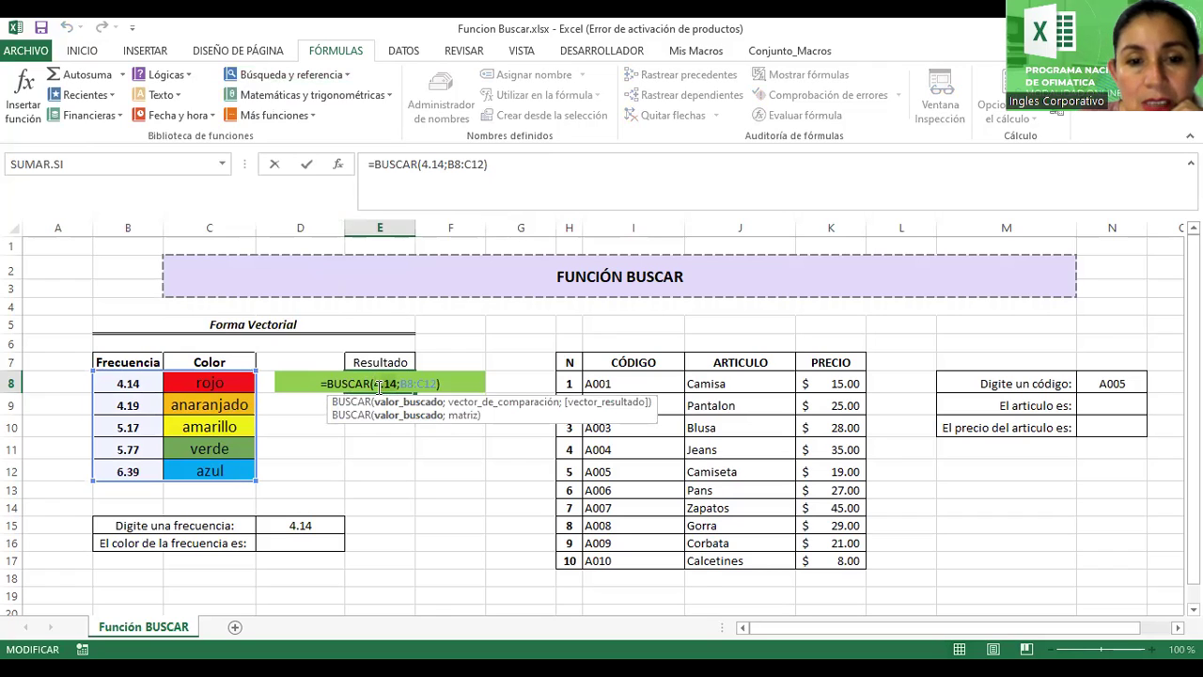
Highlight the lookup value 4.14 in E8's formula and commit it, moving to E9
left_click_drag(375, 385, 444, 384)
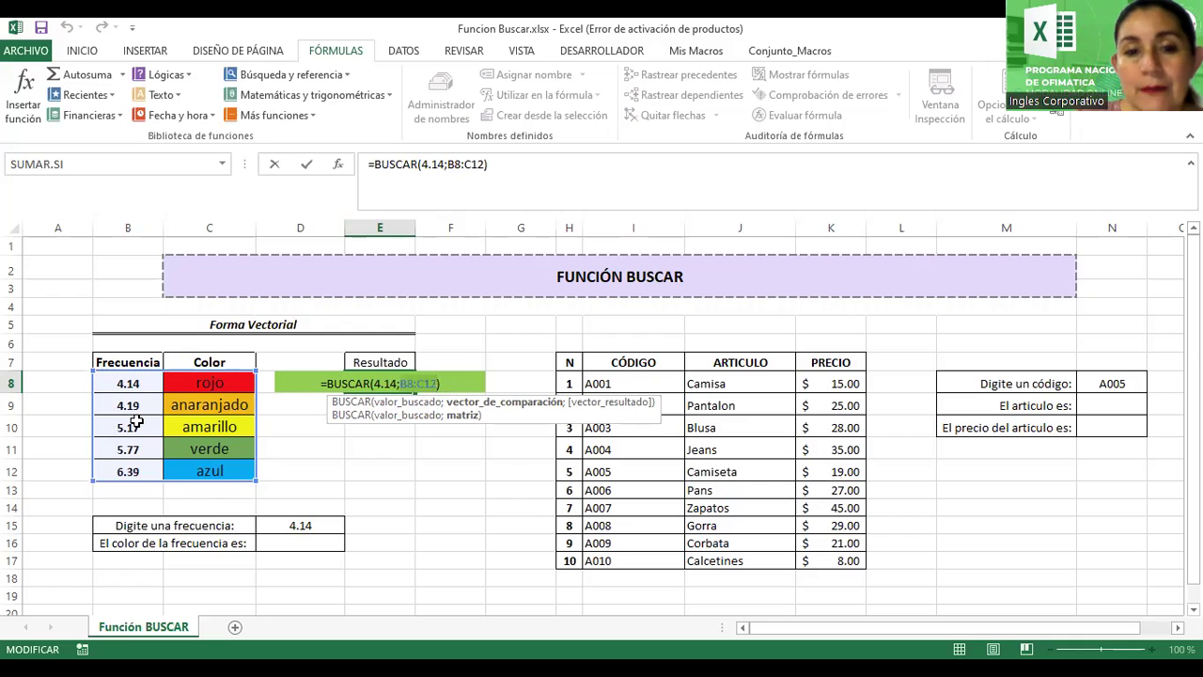
key("Return")
Enter =BUSCAR(5.17;B8:C12) in E9 so it returns amarillo
type("=")
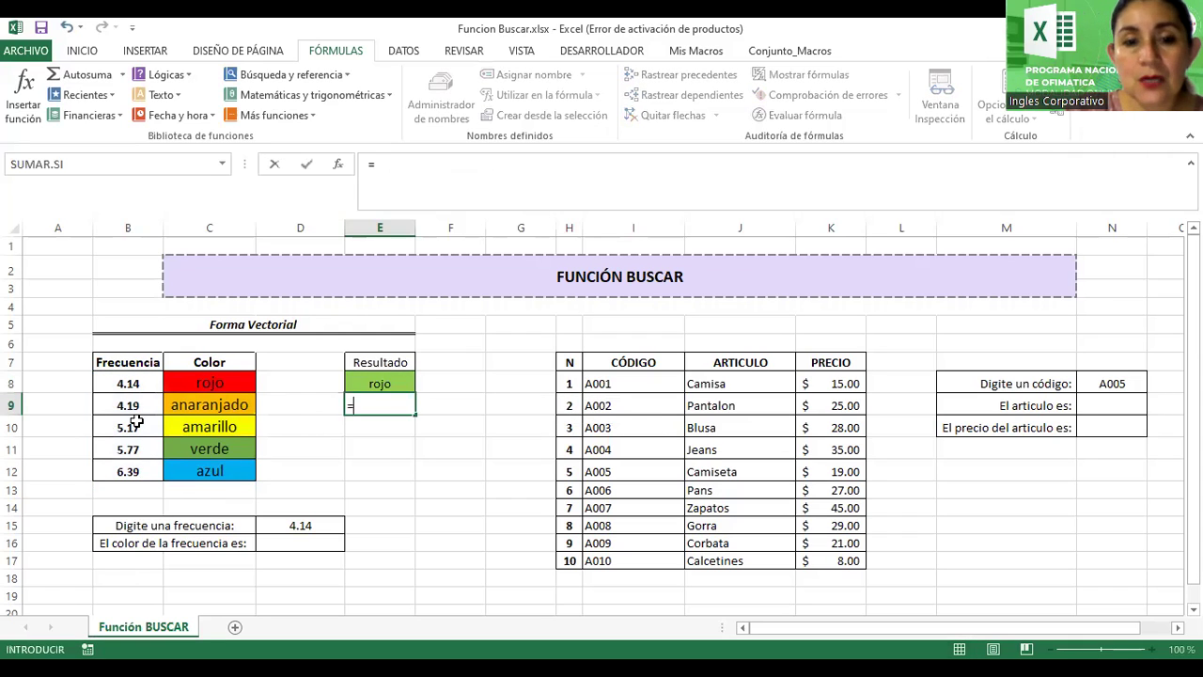
type("buscar")
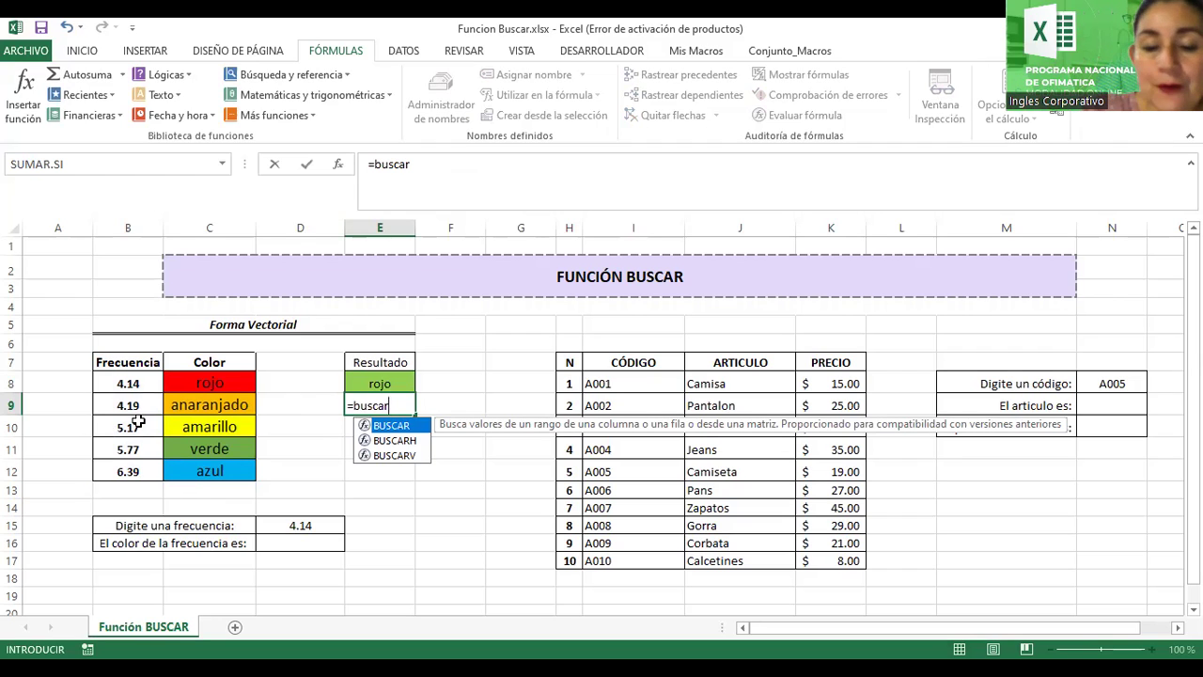
type("(")
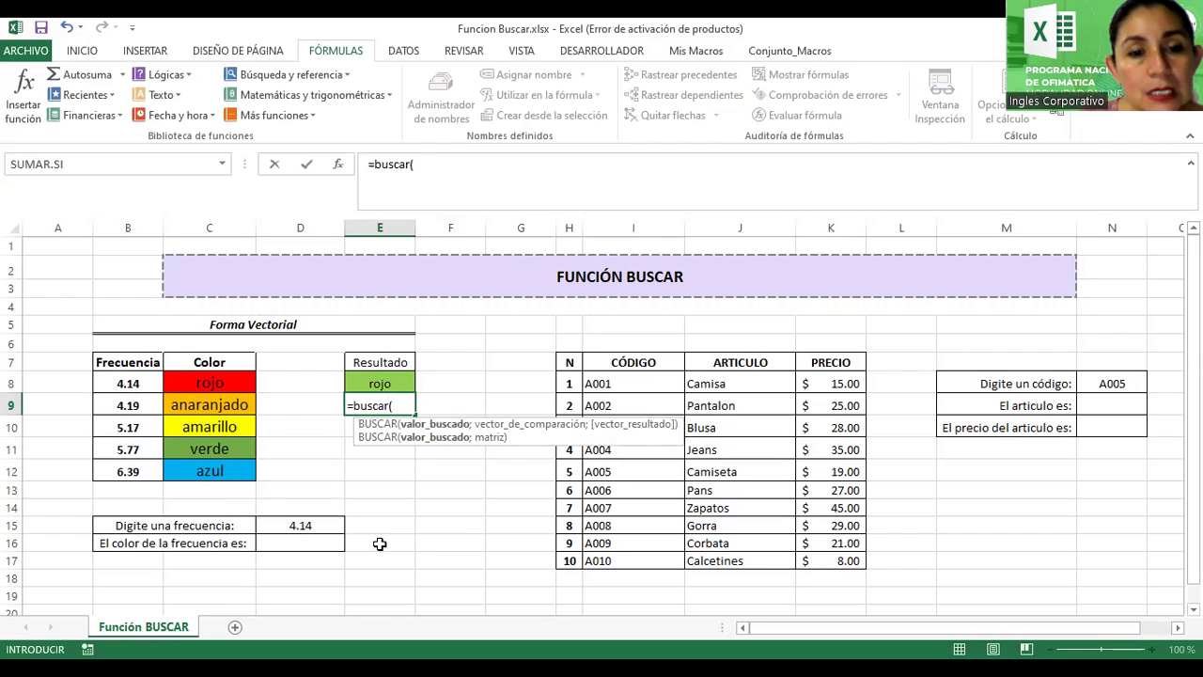
type("5")
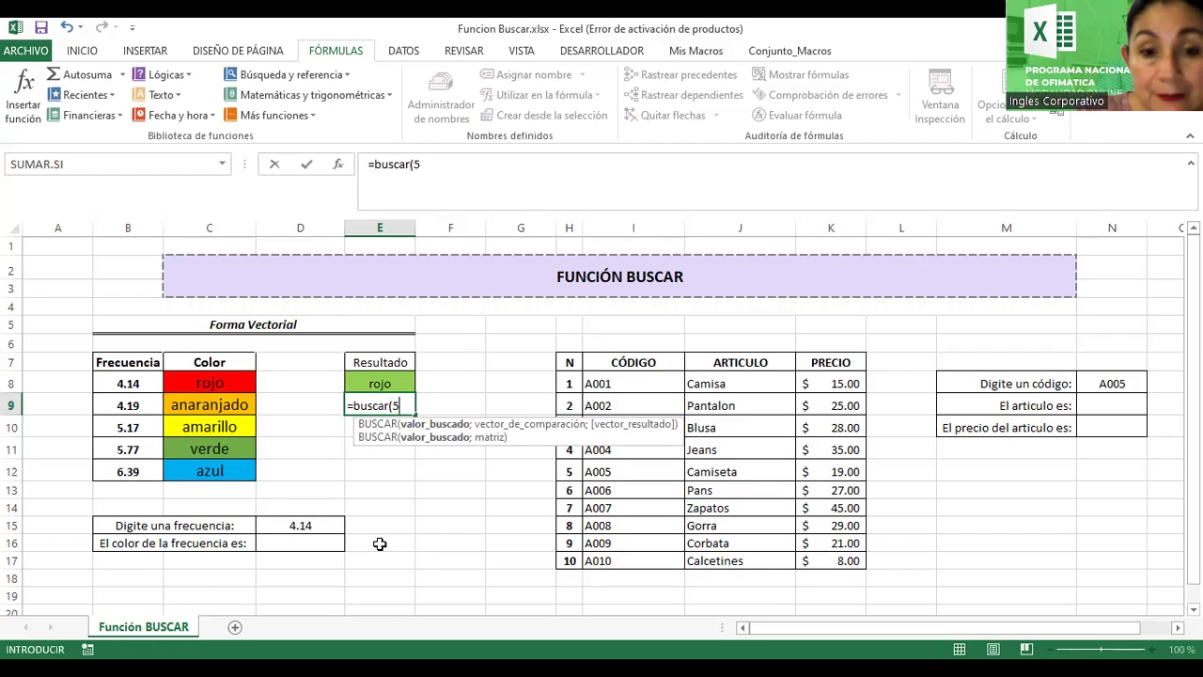
type(".")
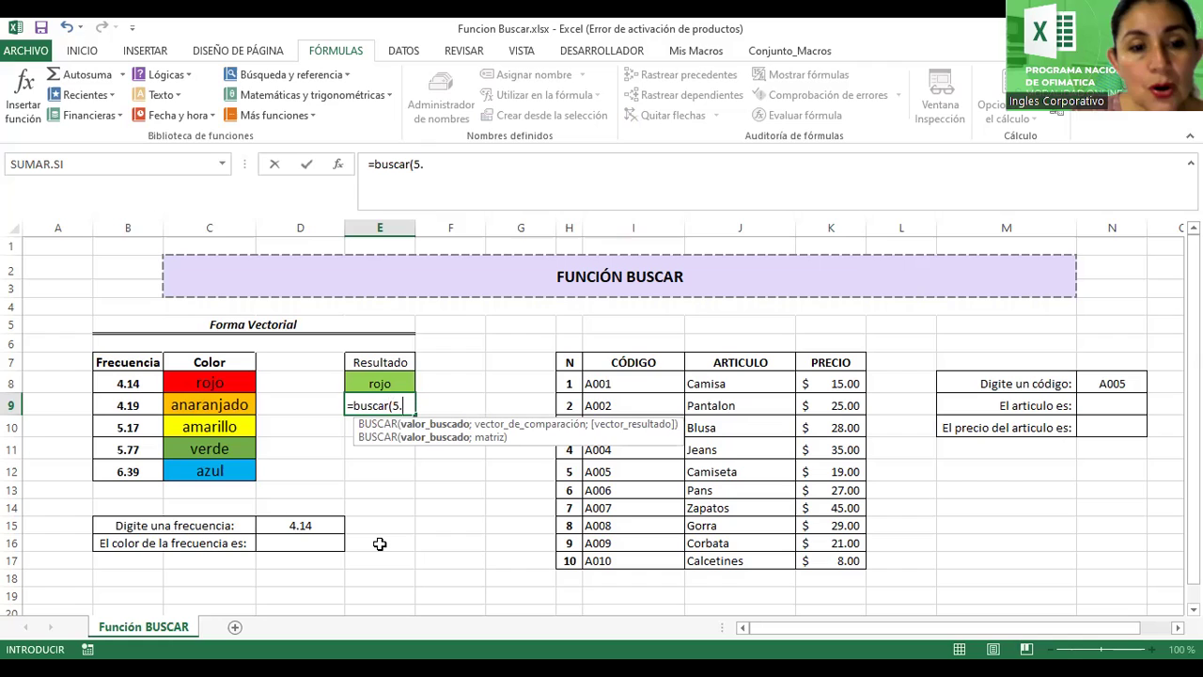
type("17")
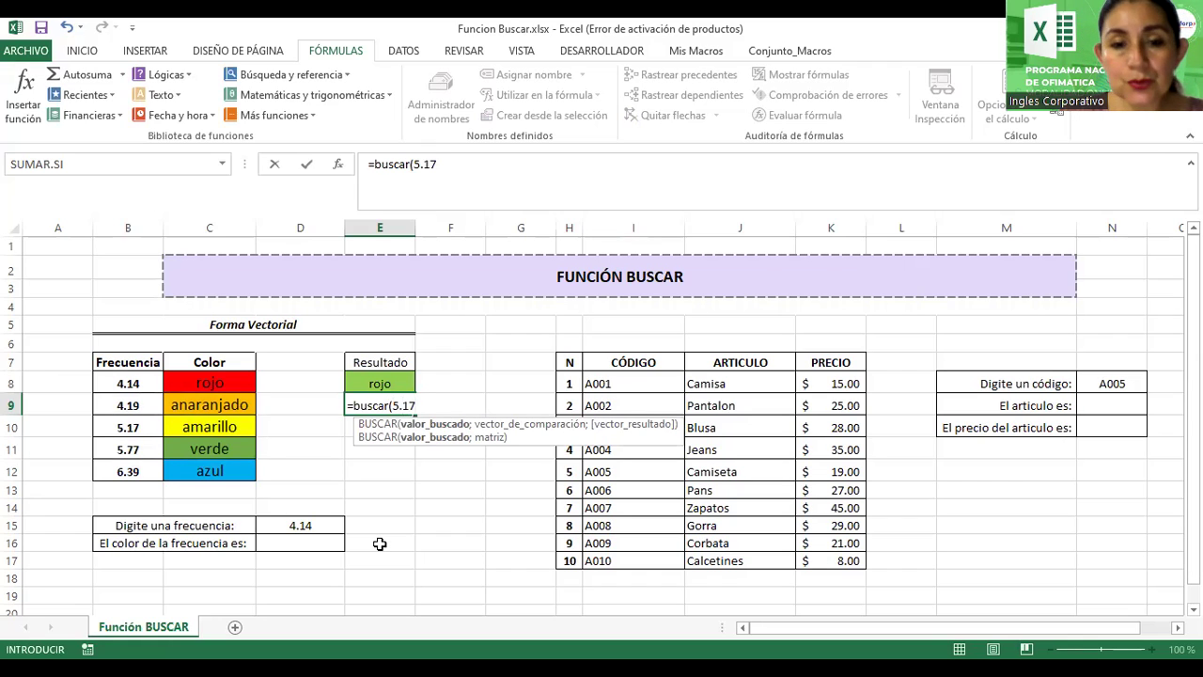
type(";")
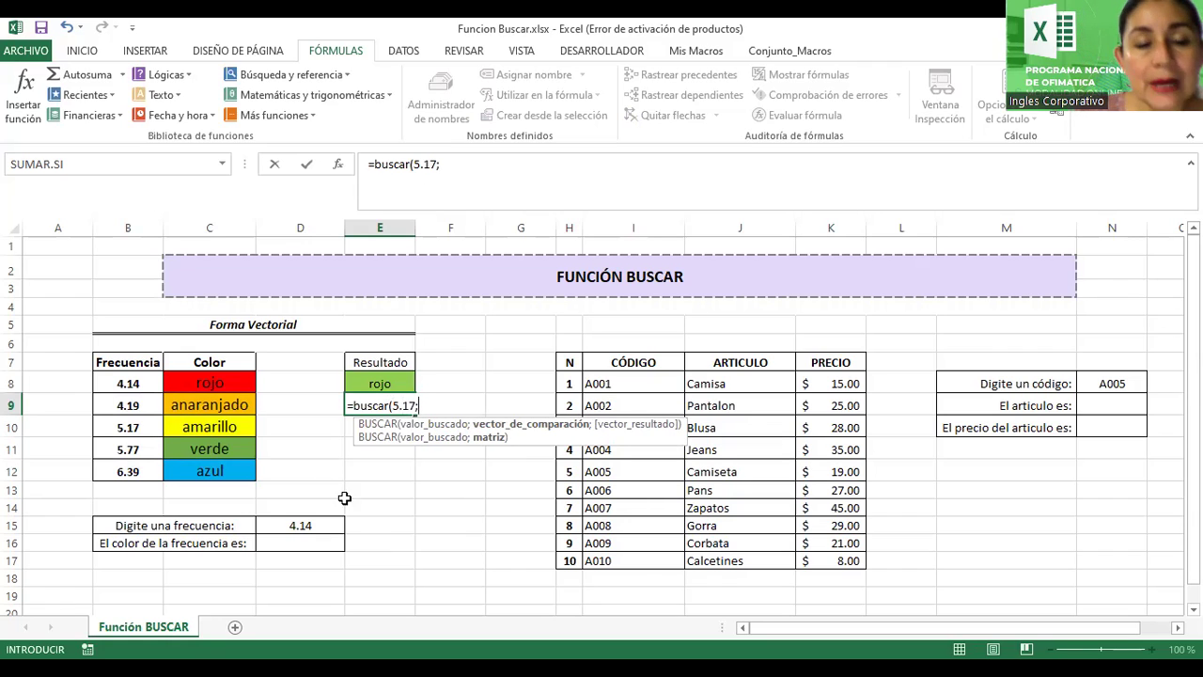
left_click(113, 383)
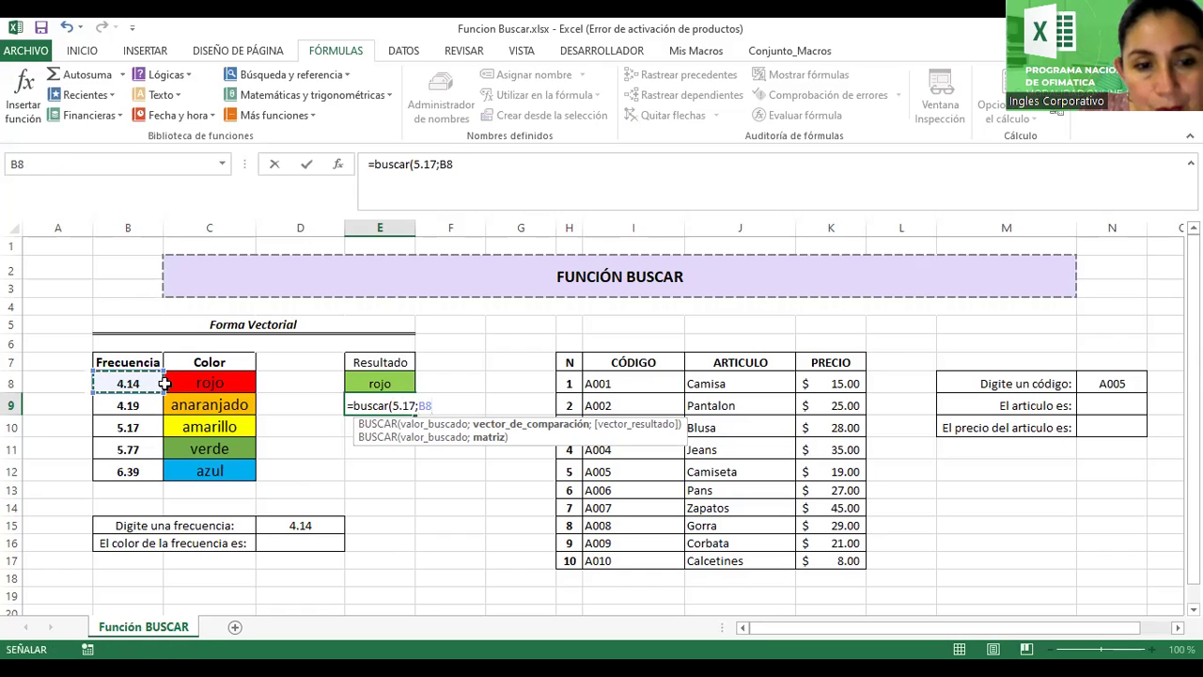
left_click(218, 465, "shift")
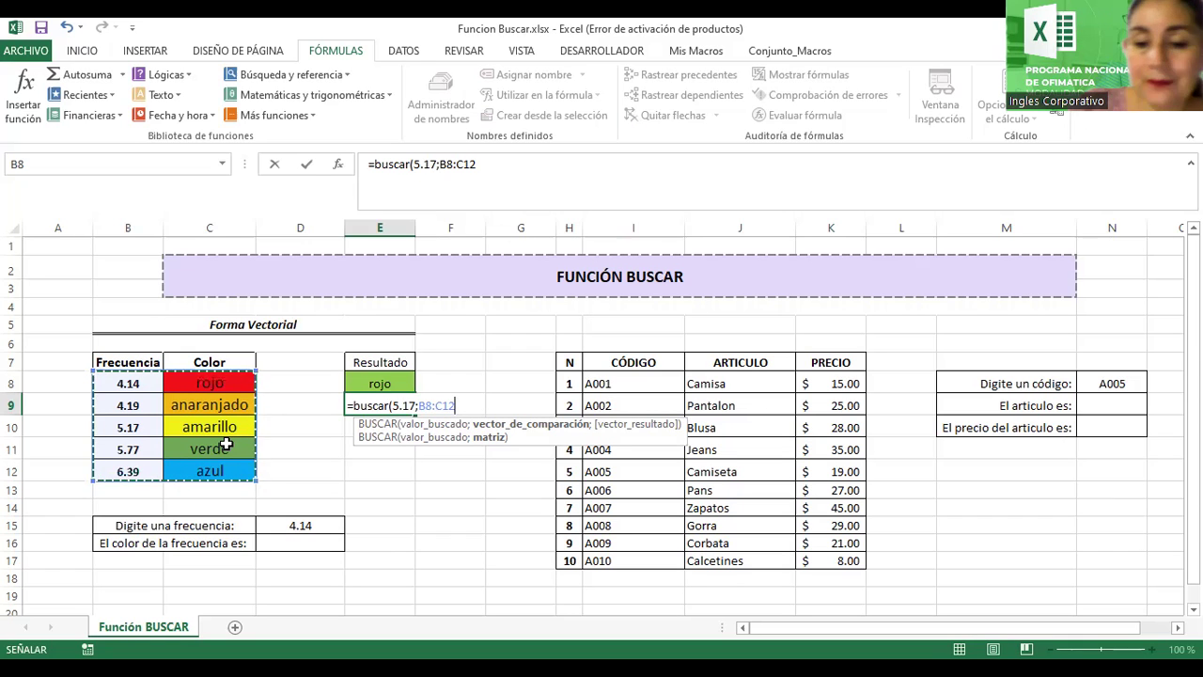
type(")")
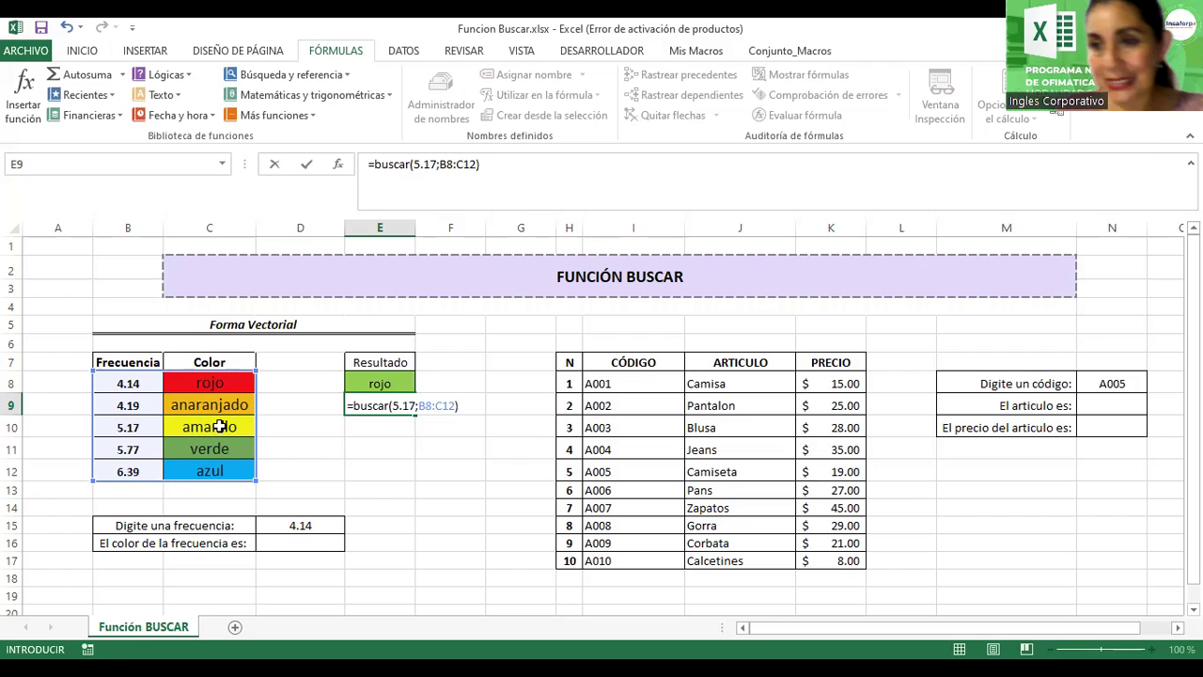
key("Return")
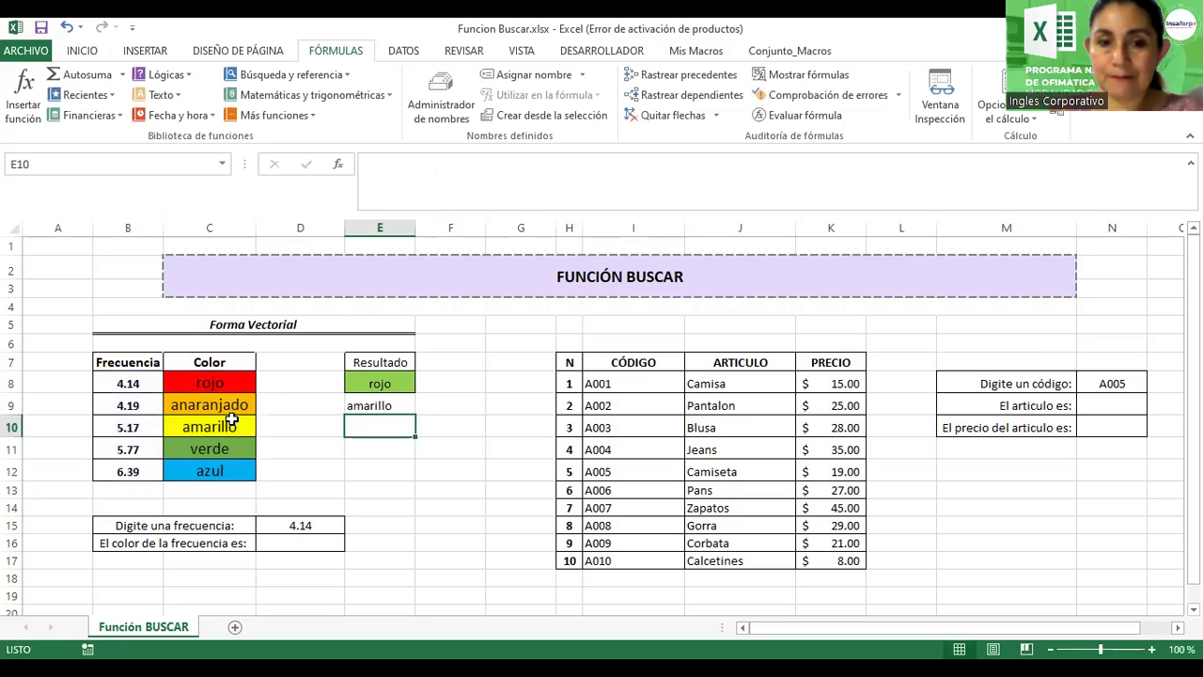
Zoom to 190% on the frequency-colour table and select E10 for the next lookup
left_click(353, 398)
scroll(473, 463, "up", 1, "ctrl")
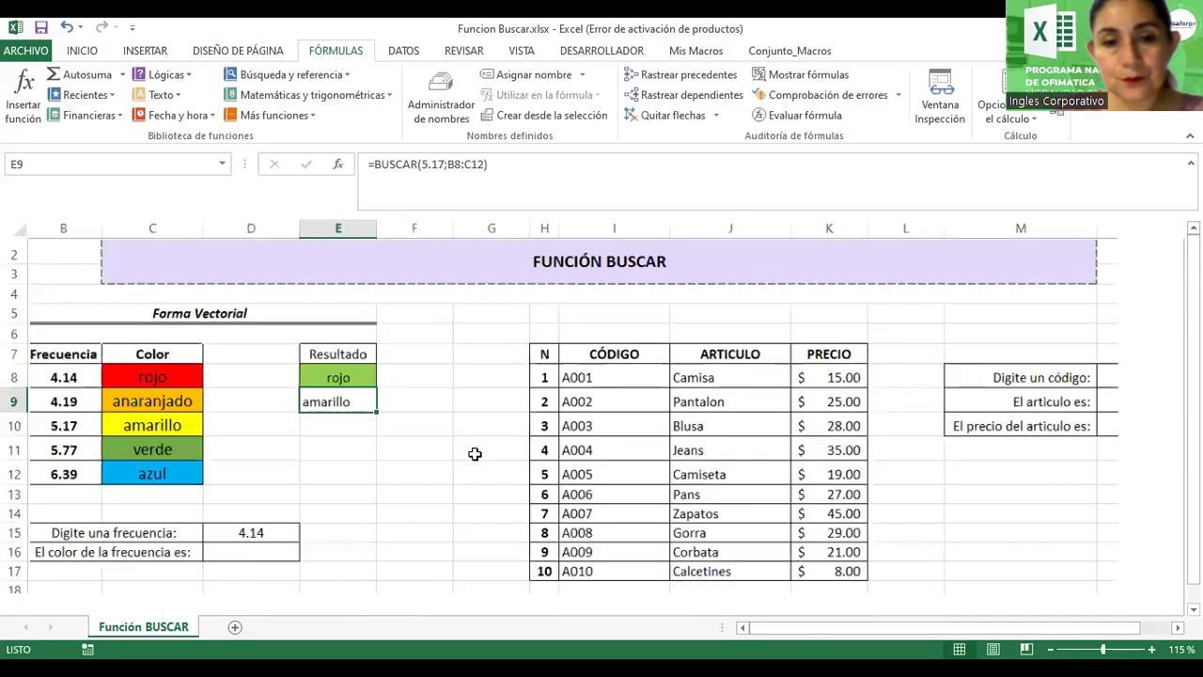
scroll(473, 463, "up", 2, "ctrl")
scroll(472, 463, "up", 1, "ctrl")
scroll(473, 463, "up", 1, "ctrl")
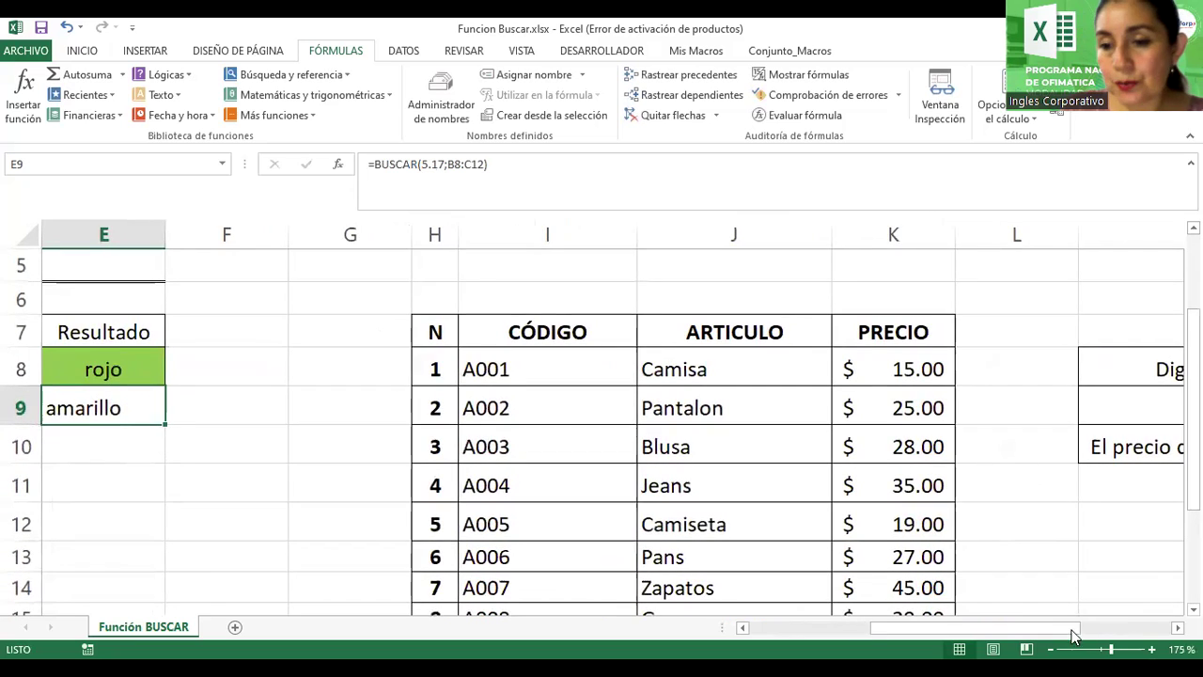
left_click_drag(1060, 628, 983, 628)
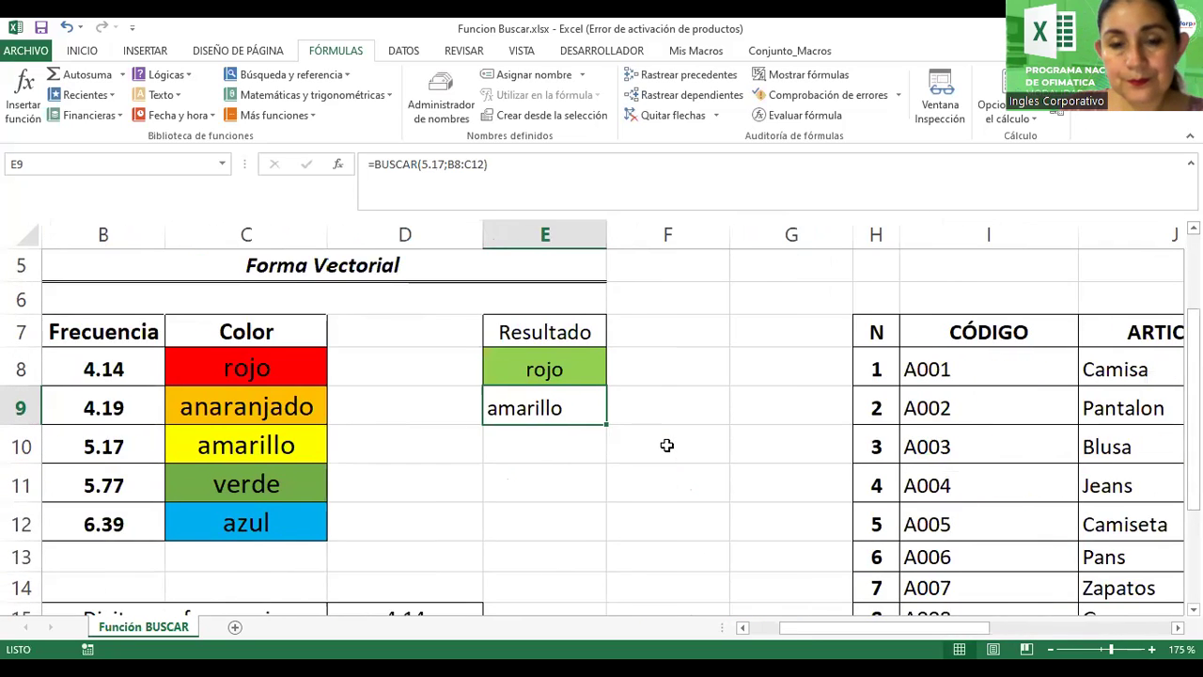
scroll(667, 443, "up", 1, "ctrl")
scroll(608, 448, "left", 1)
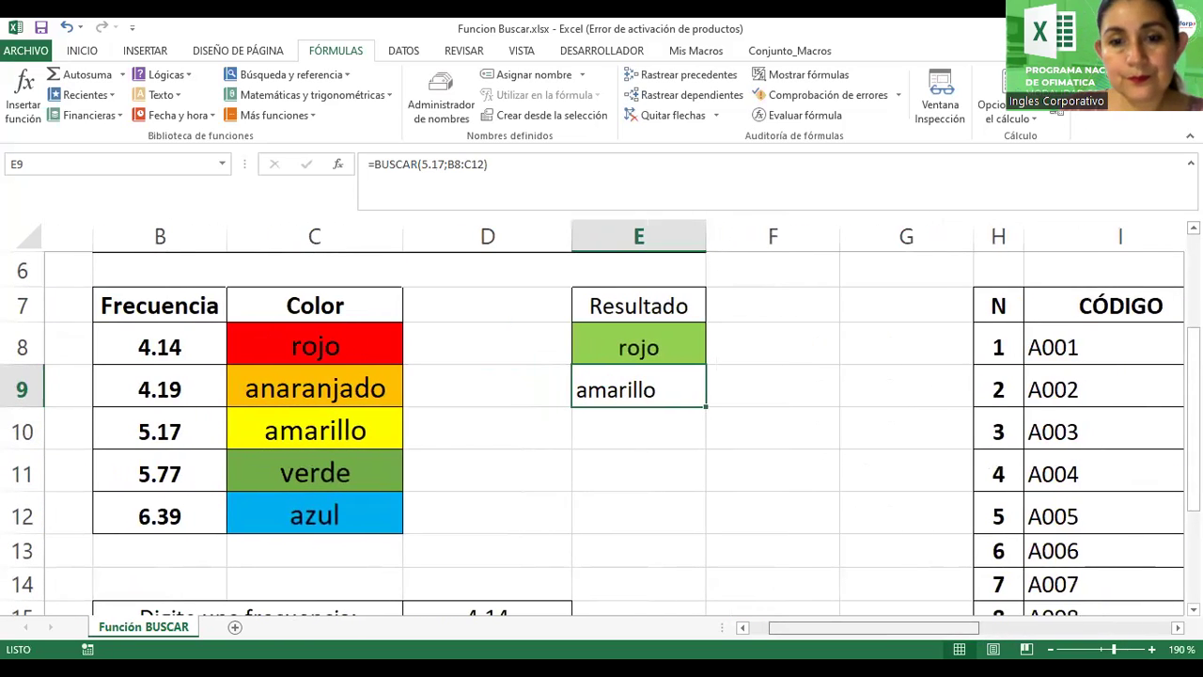
left_click(561, 425)
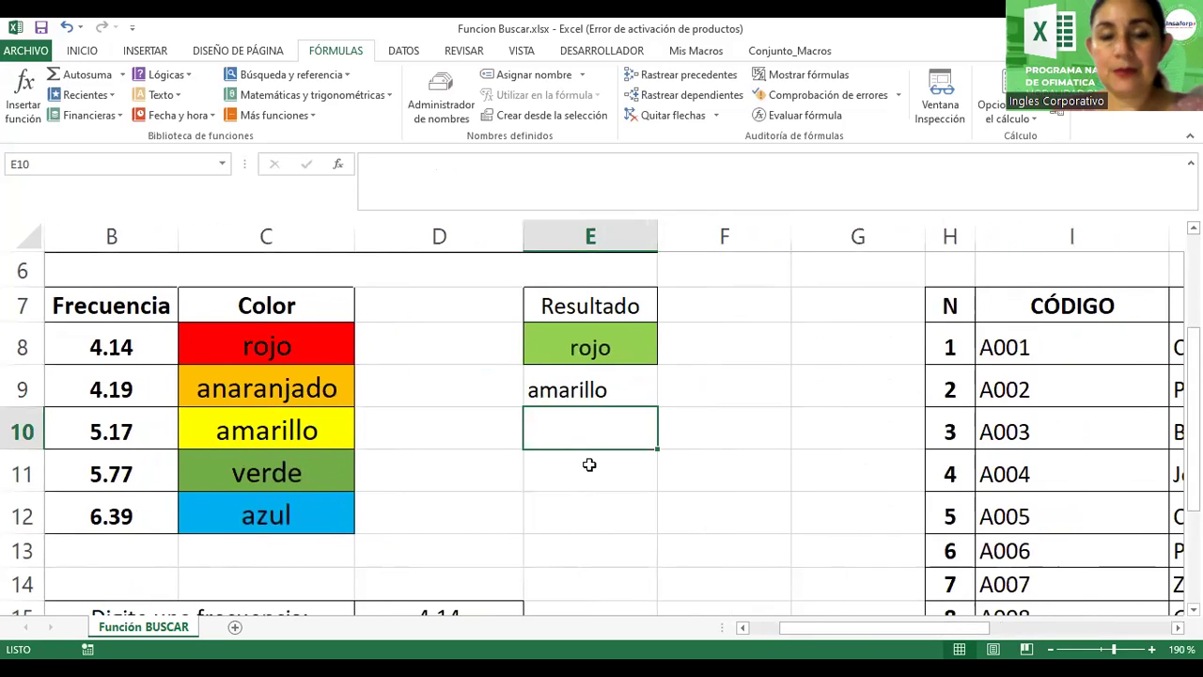
Enter =BUSCAR(6.39;B8:C12) in E10 so it returns azul
type("=")
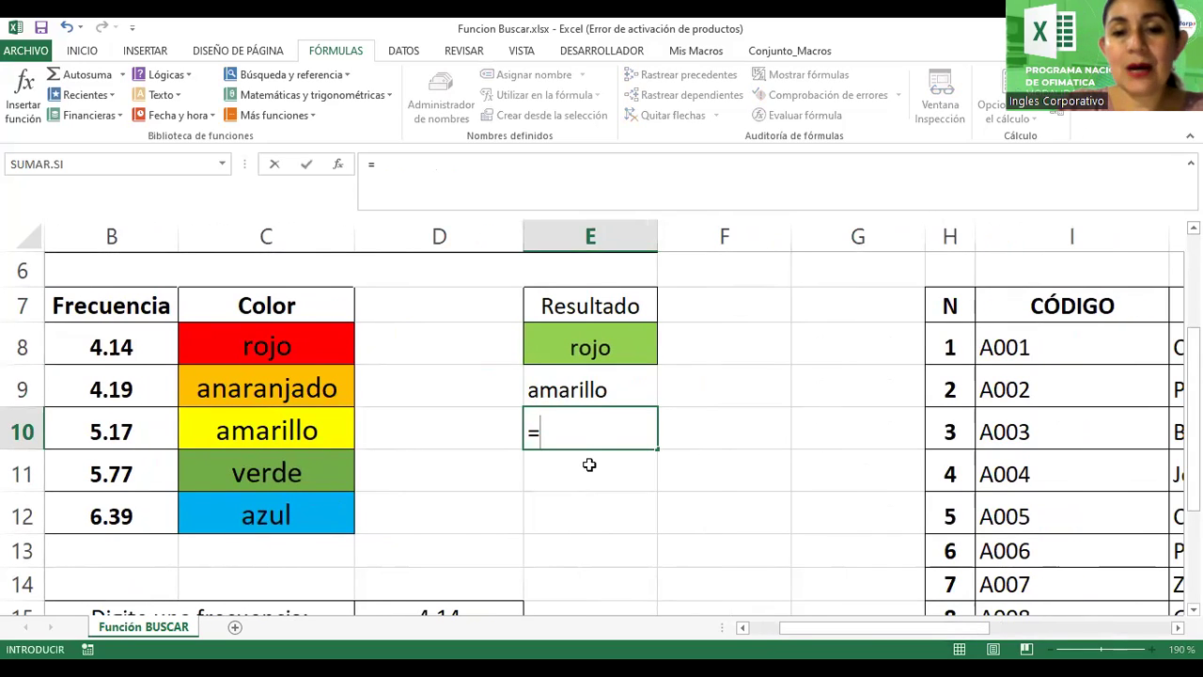
type("buc")
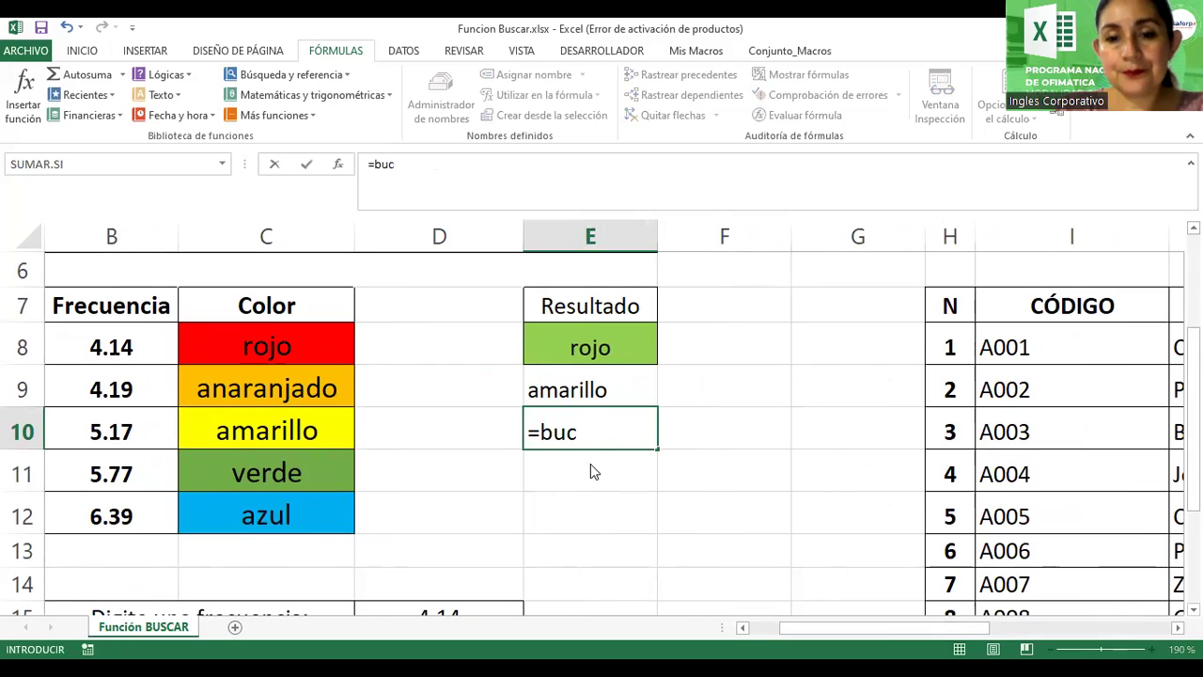
key("BackSpace")
type("scar(")
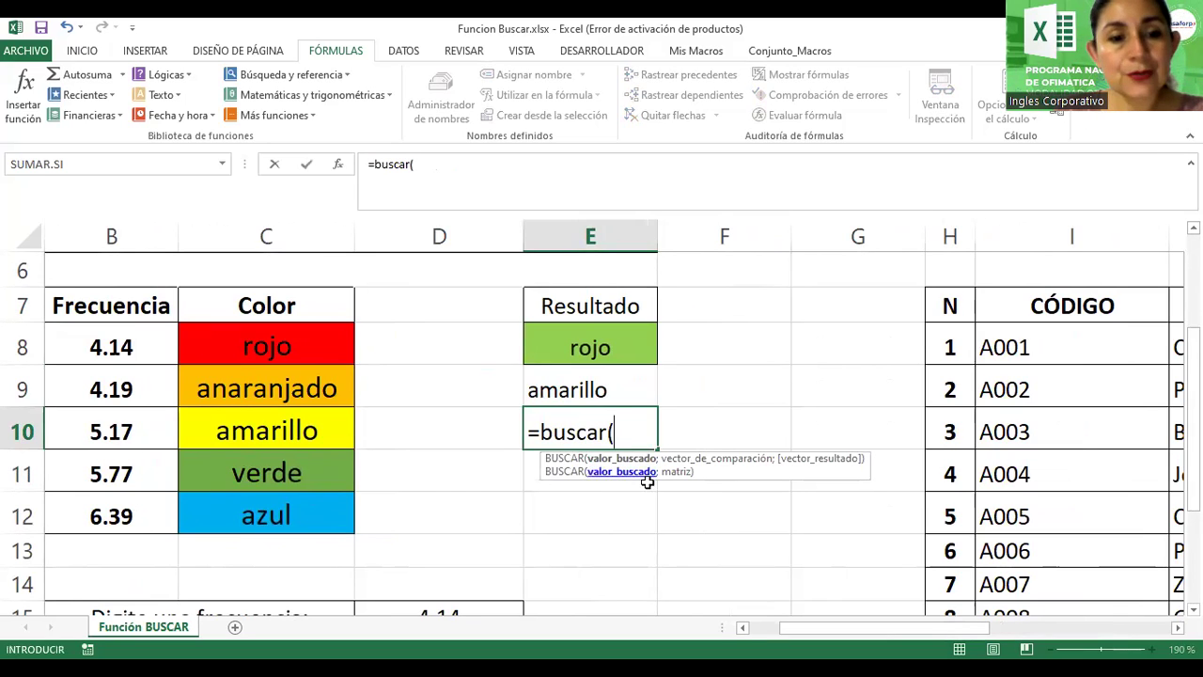
type("6")
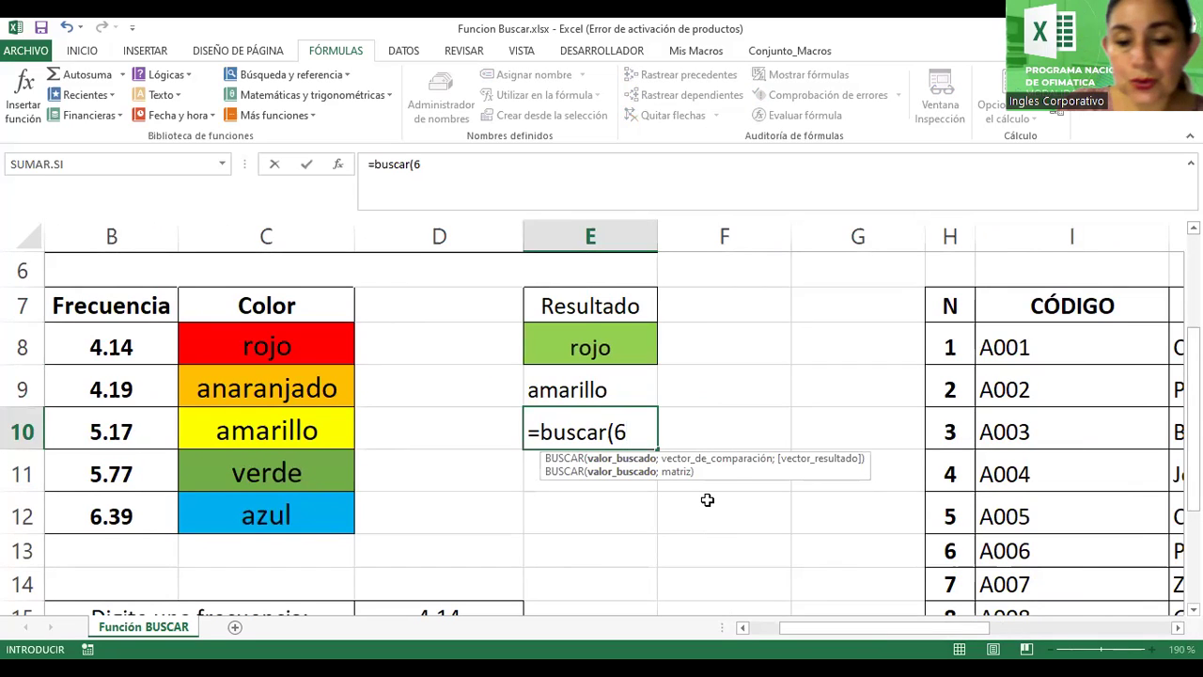
type(".39;")
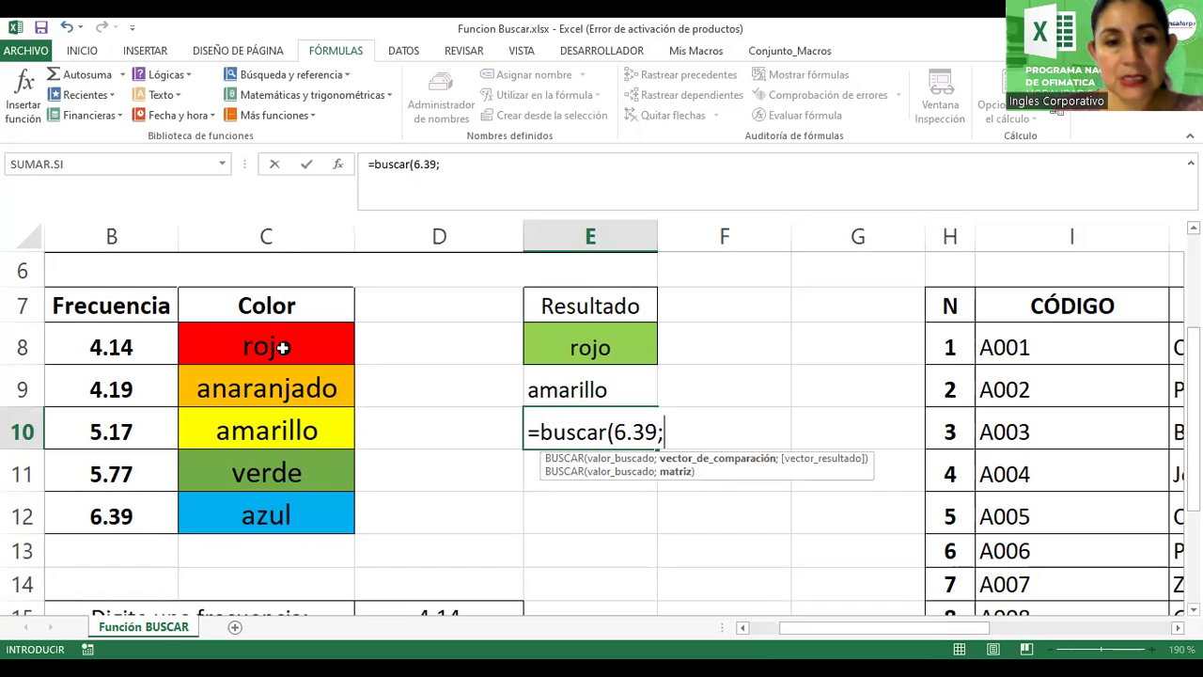
left_click(75, 344)
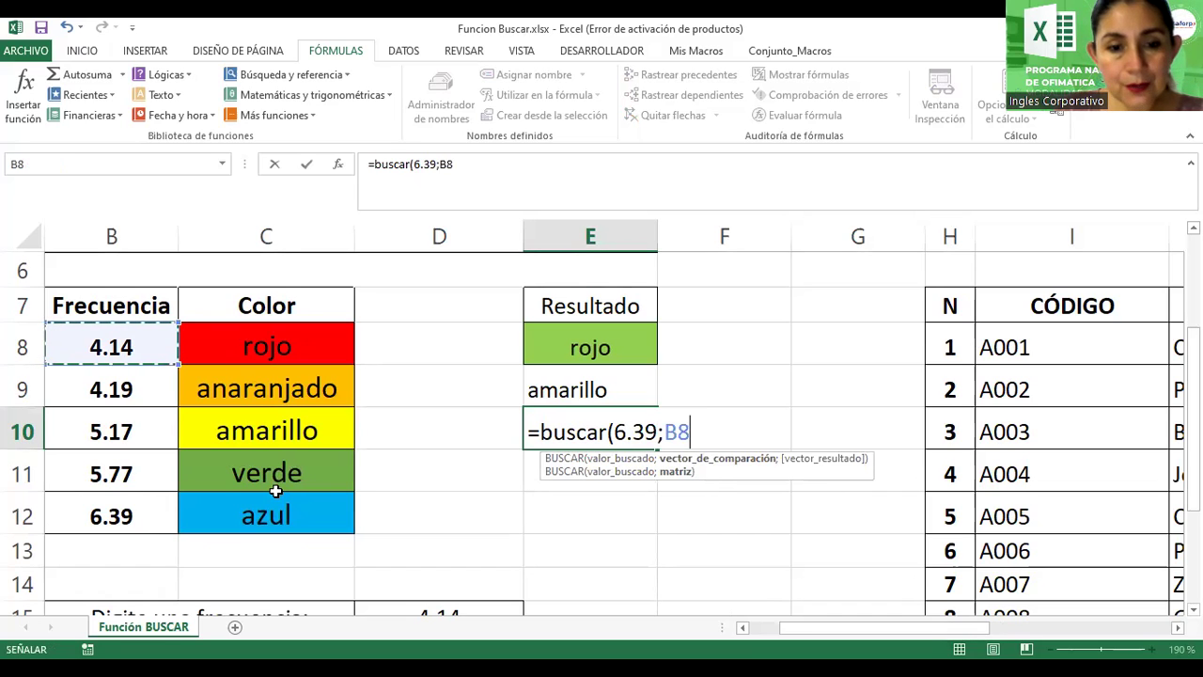
left_click_drag(214, 365, 307, 523)
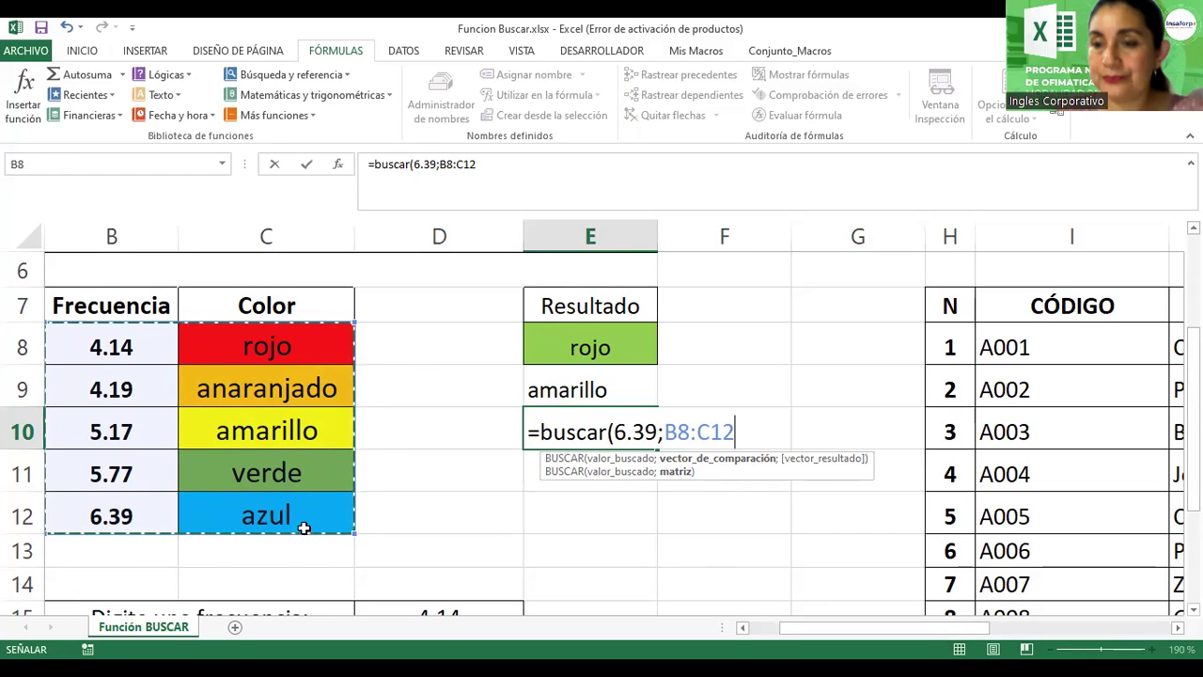
type(")")
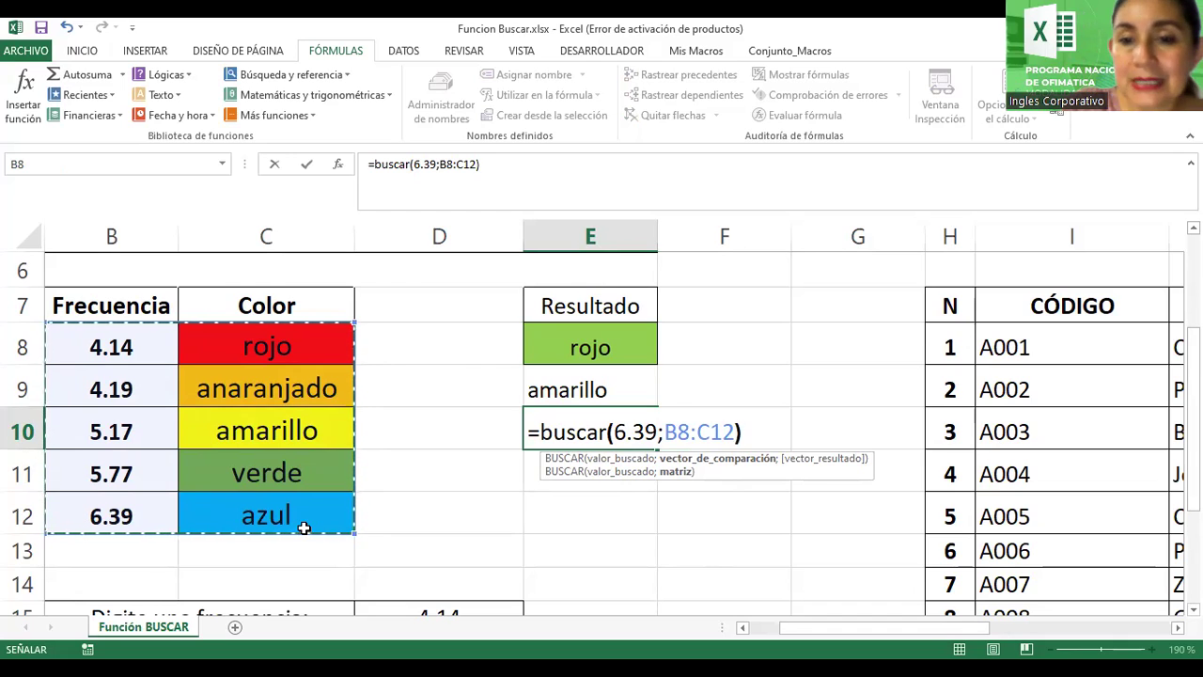
key("Return")
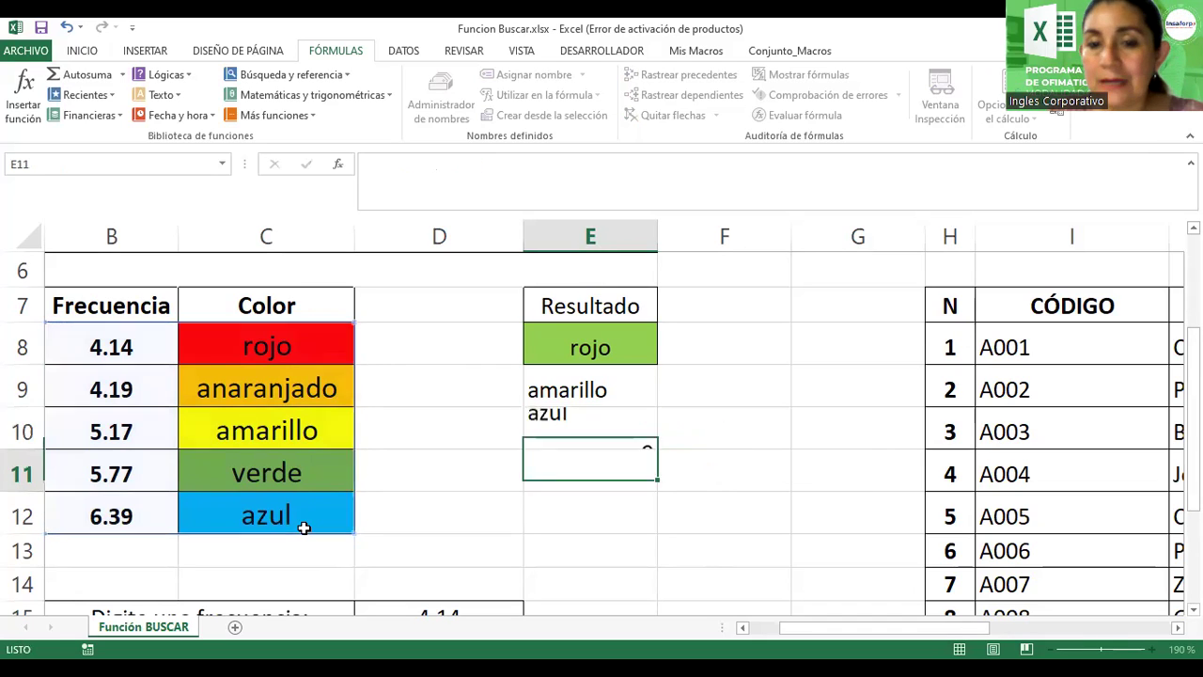
Colour the results: rojo in red text, amarillo on yellow fill, azul in dark blue text
left_click(579, 346)
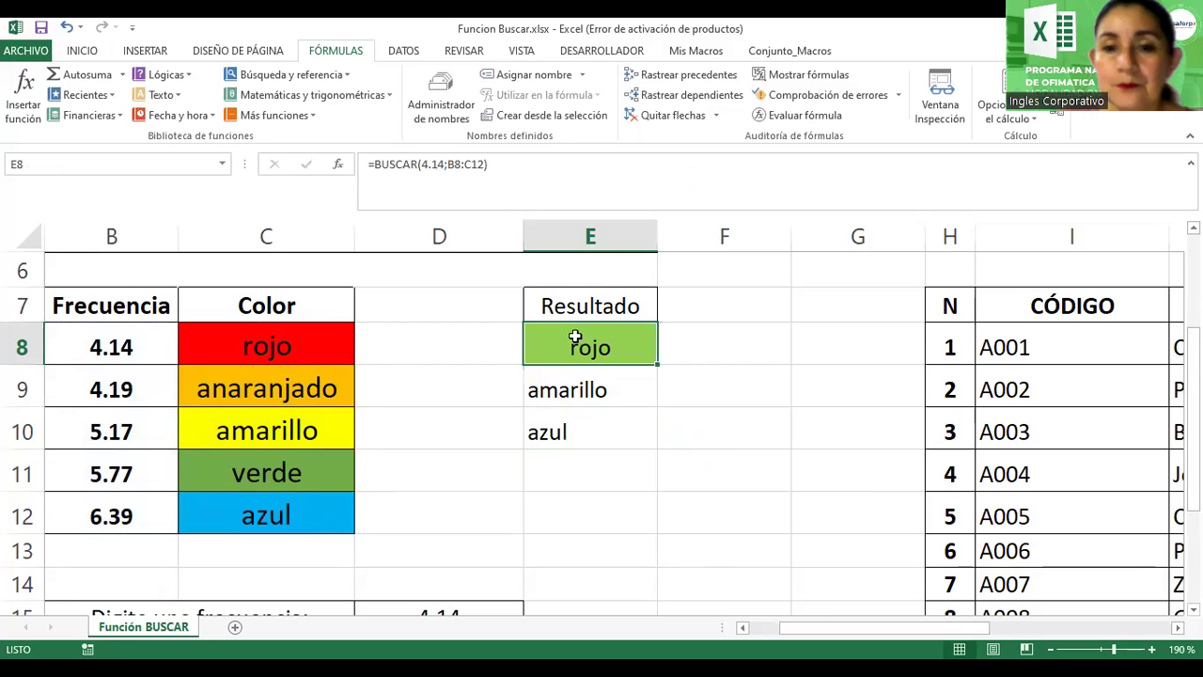
left_click(82, 51)
left_click(236, 109)
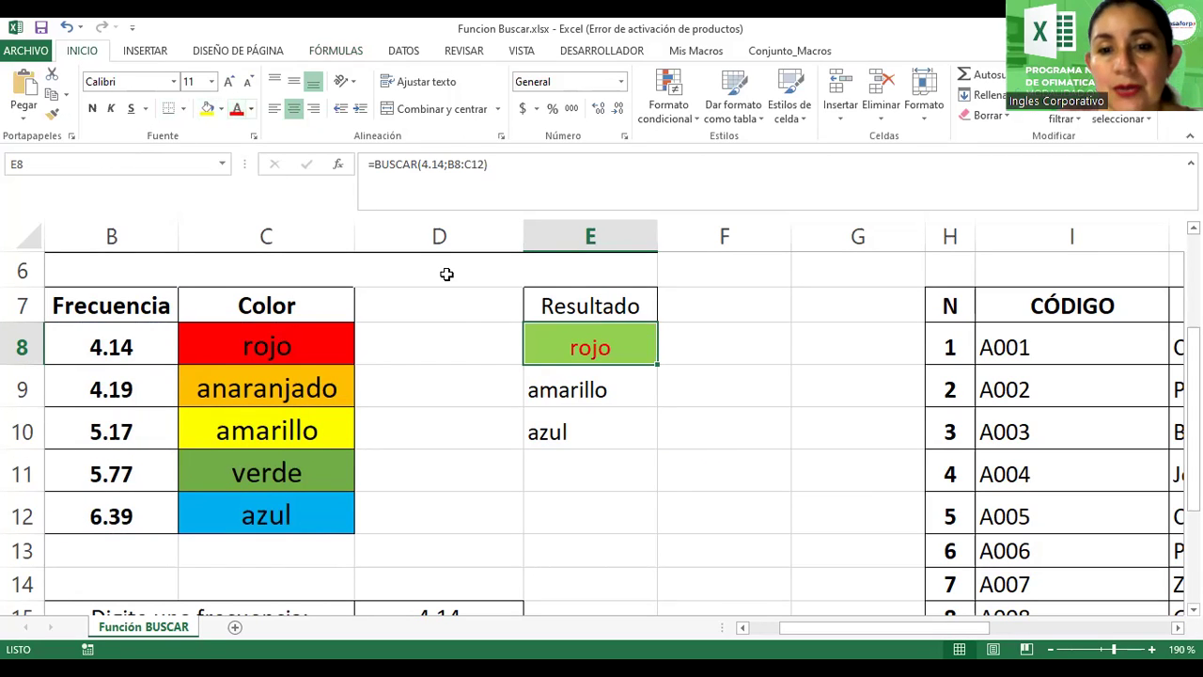
left_click(543, 391)
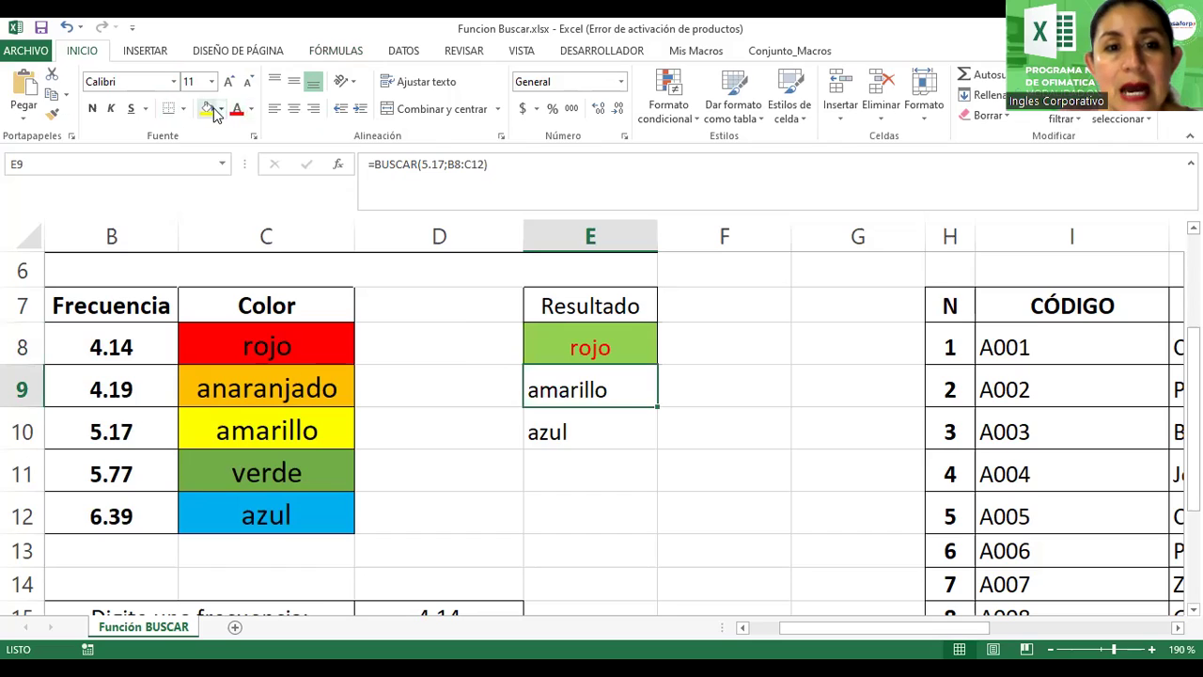
left_click(208, 108)
left_click(534, 411)
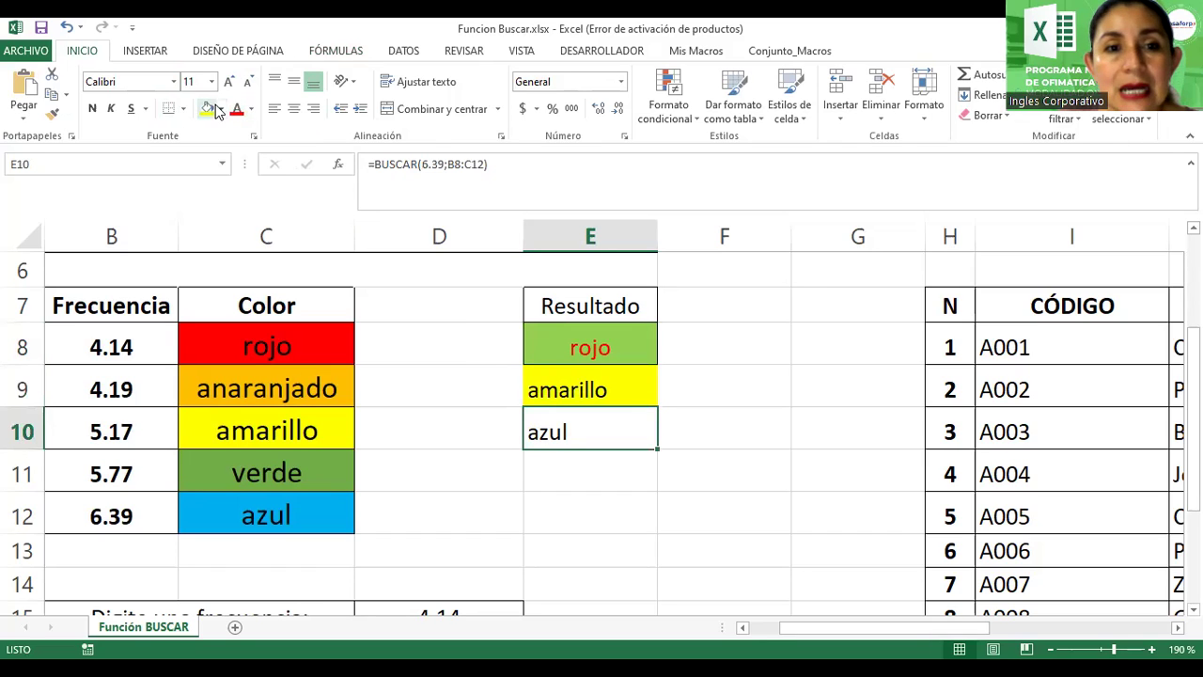
left_click(252, 109)
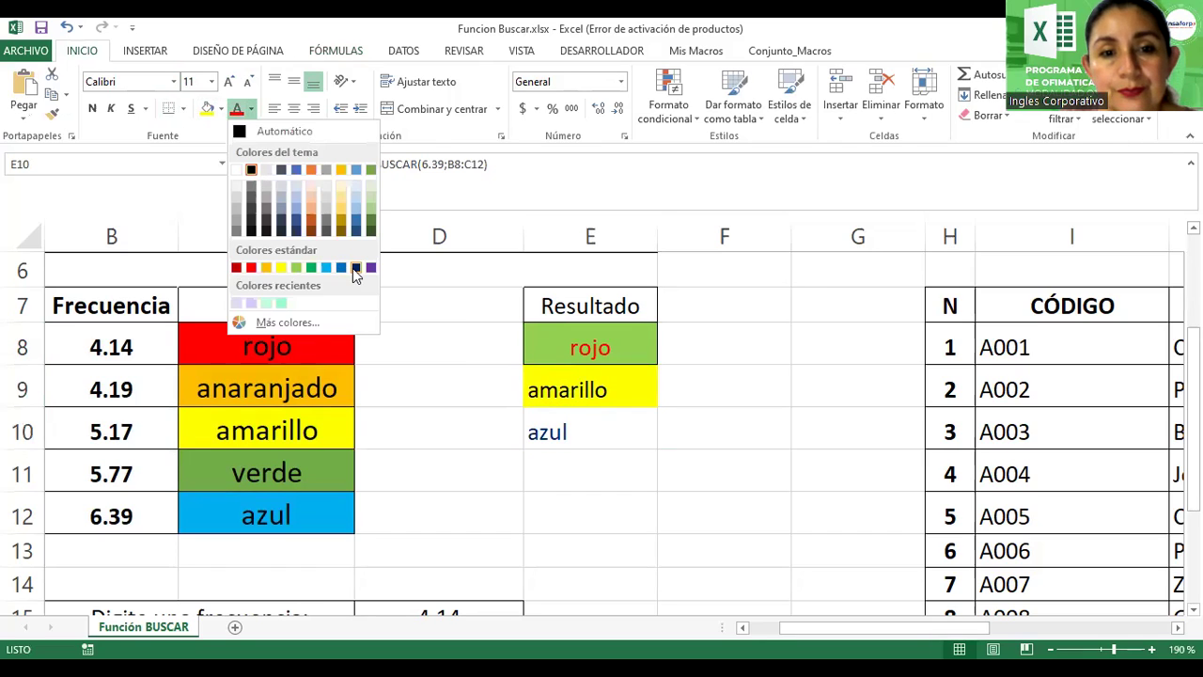
left_click(352, 268)
Centre the three result cells E8:E10
left_click_drag(602, 348, 601, 432)
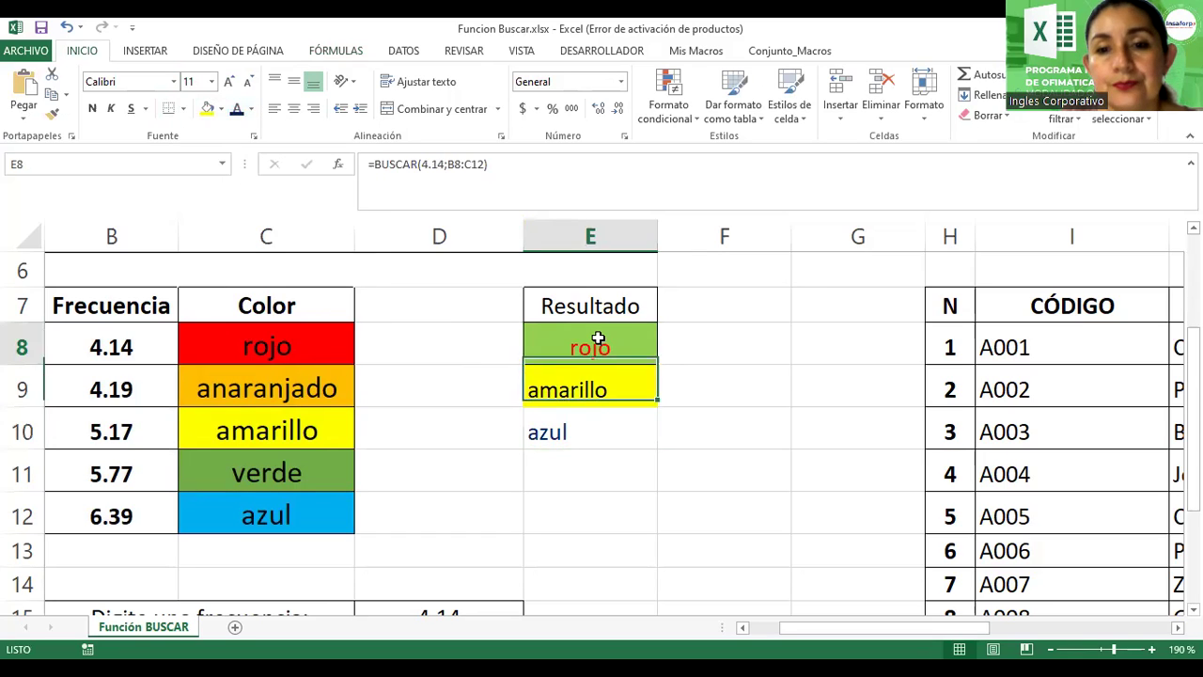
left_click(294, 109)
left_click(294, 109)
left_click(774, 396)
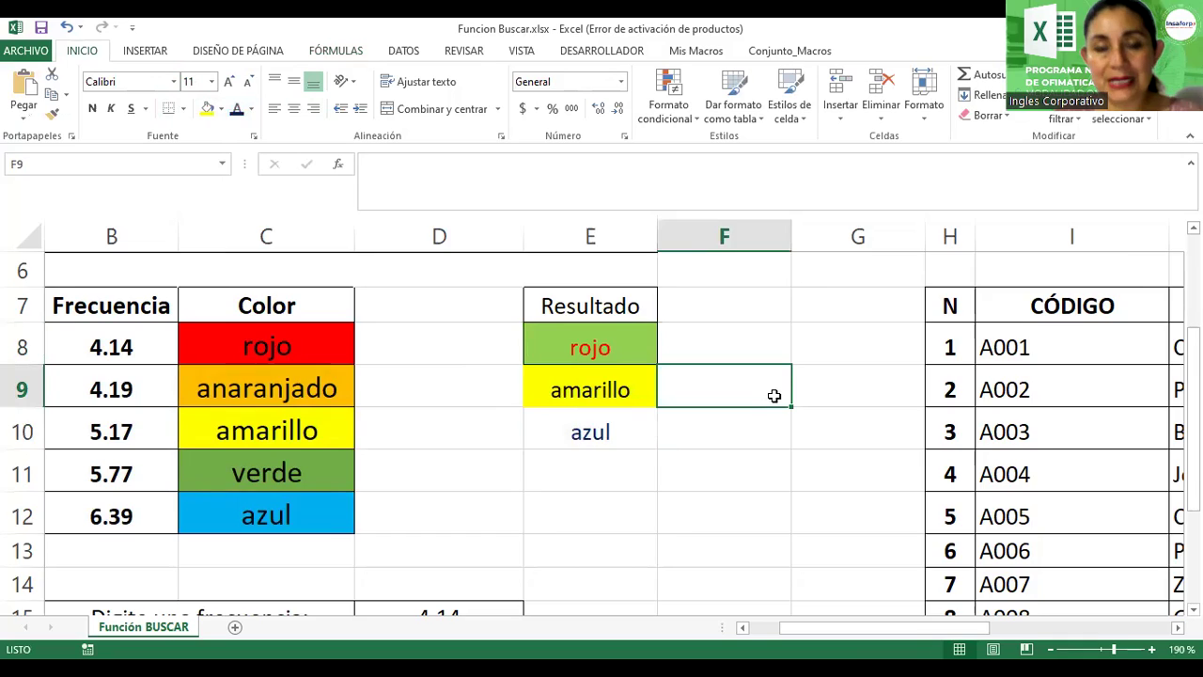
Bring the frequency input rows and product price table into view and select D16
scroll(774, 396, "down", 1, "ctrl")
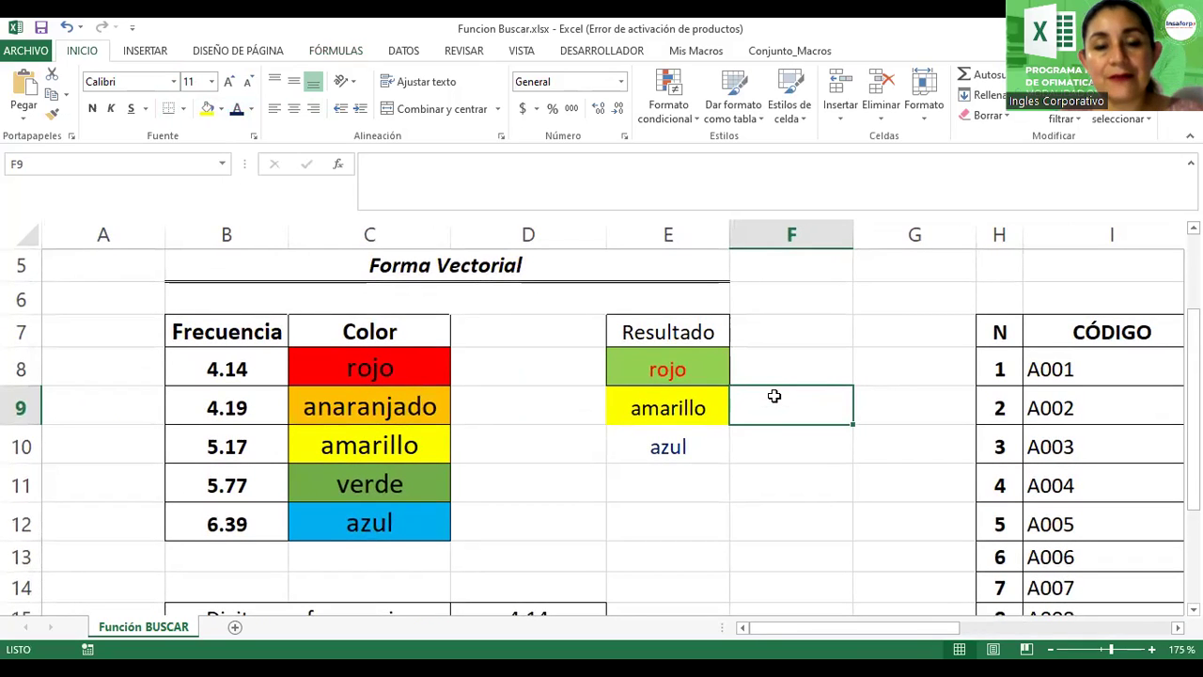
scroll(773, 395, "up", 1)
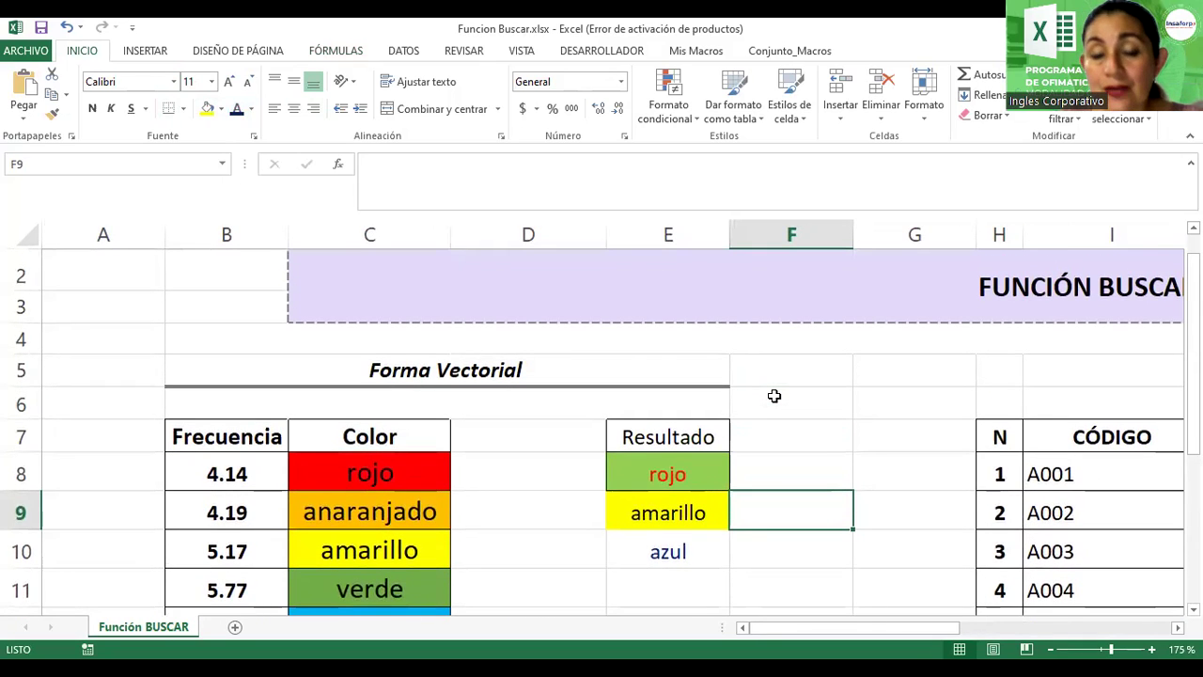
scroll(773, 395, "down", 1)
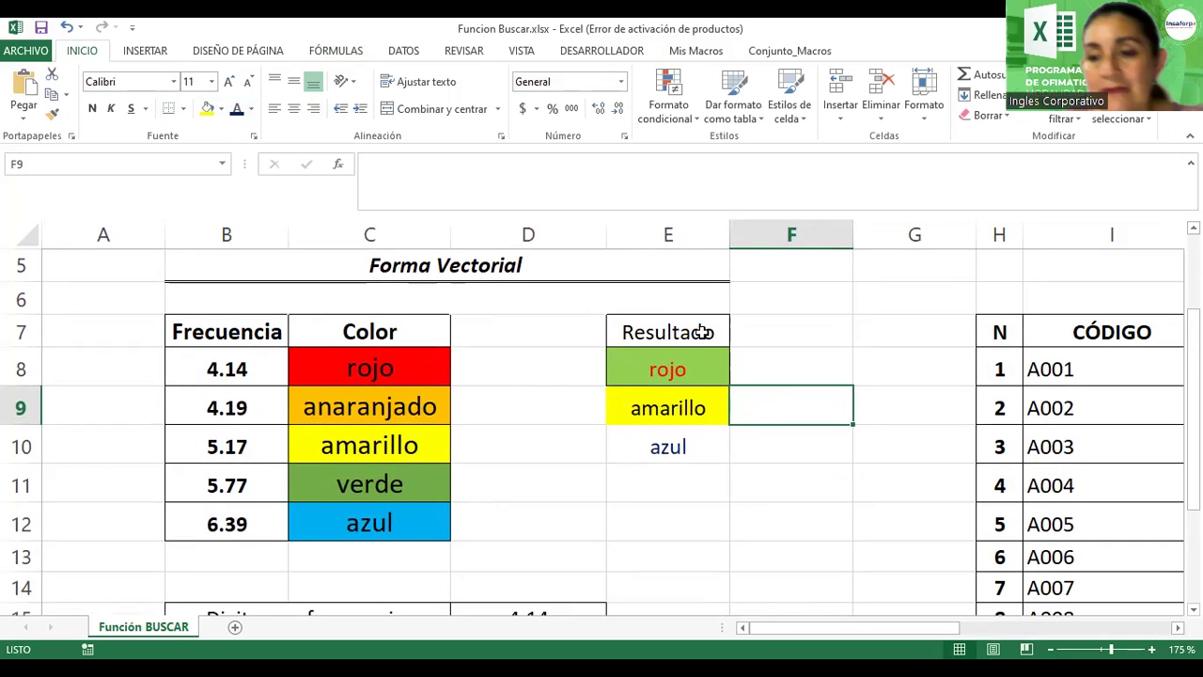
scroll(714, 370, "down", 2)
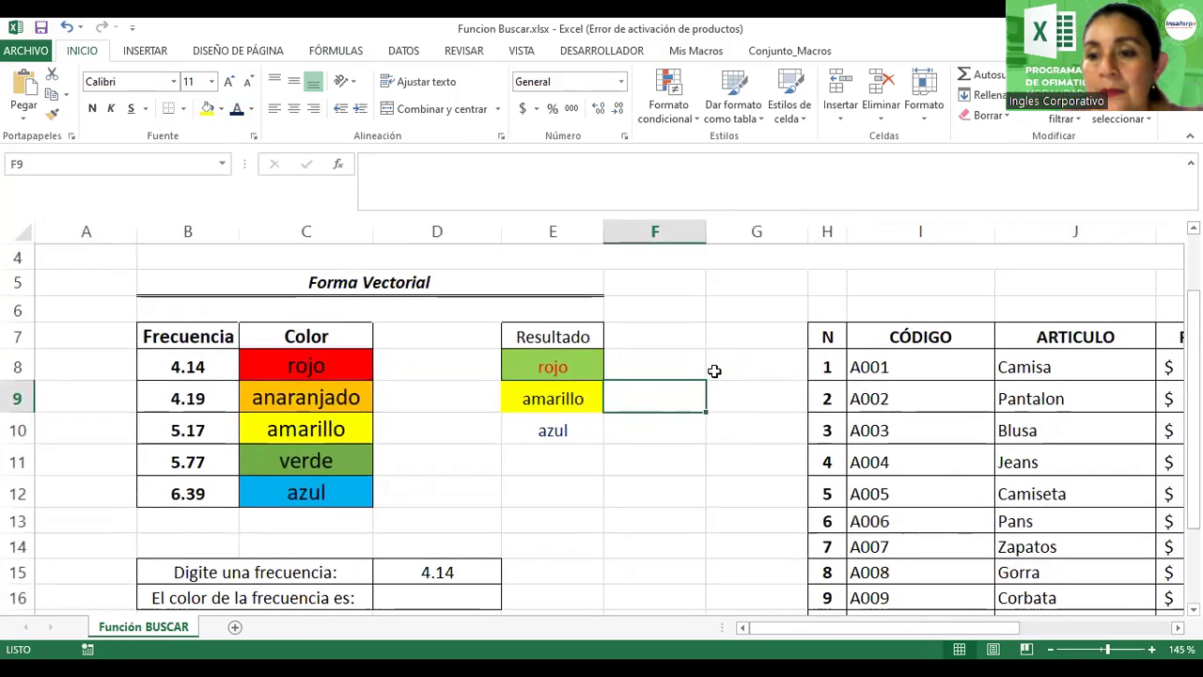
scroll(715, 370, "down", 1)
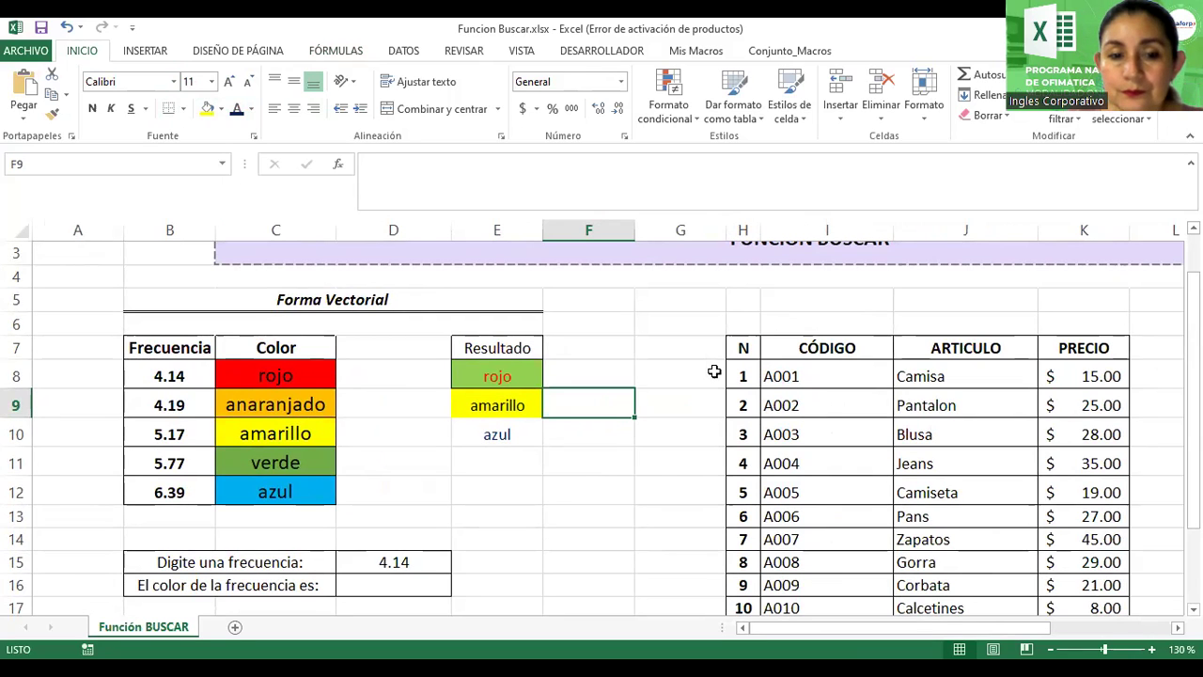
scroll(715, 371, "down", 1)
scroll(714, 371, "down", 1)
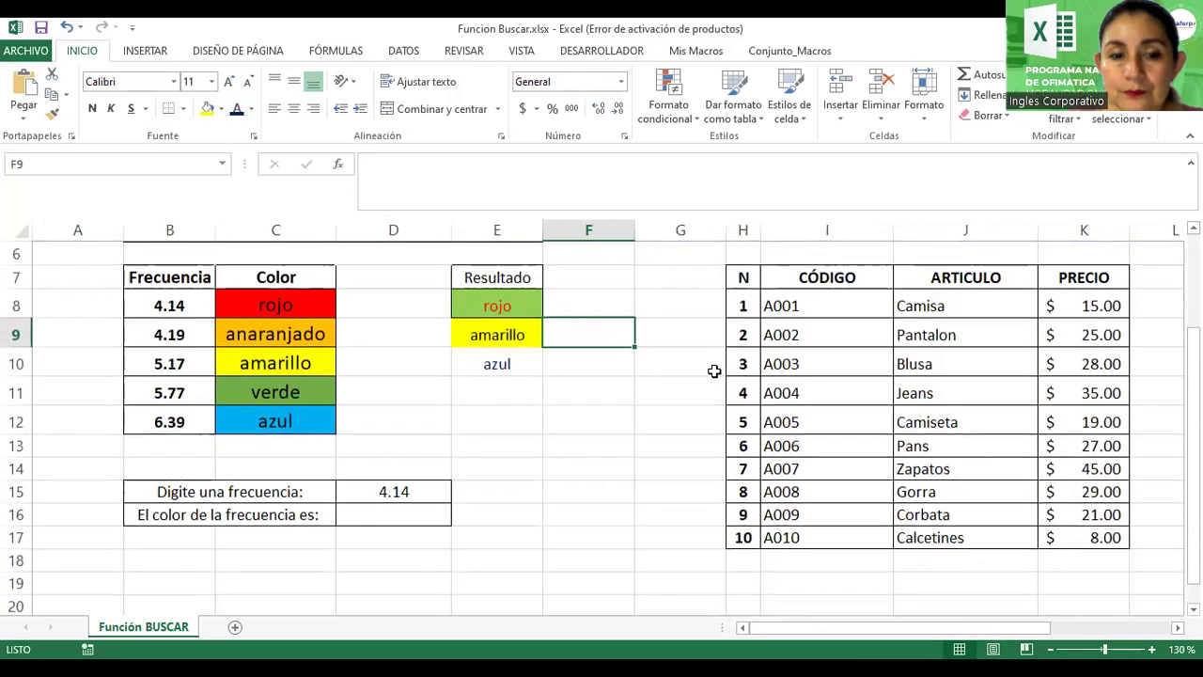
left_click(402, 514)
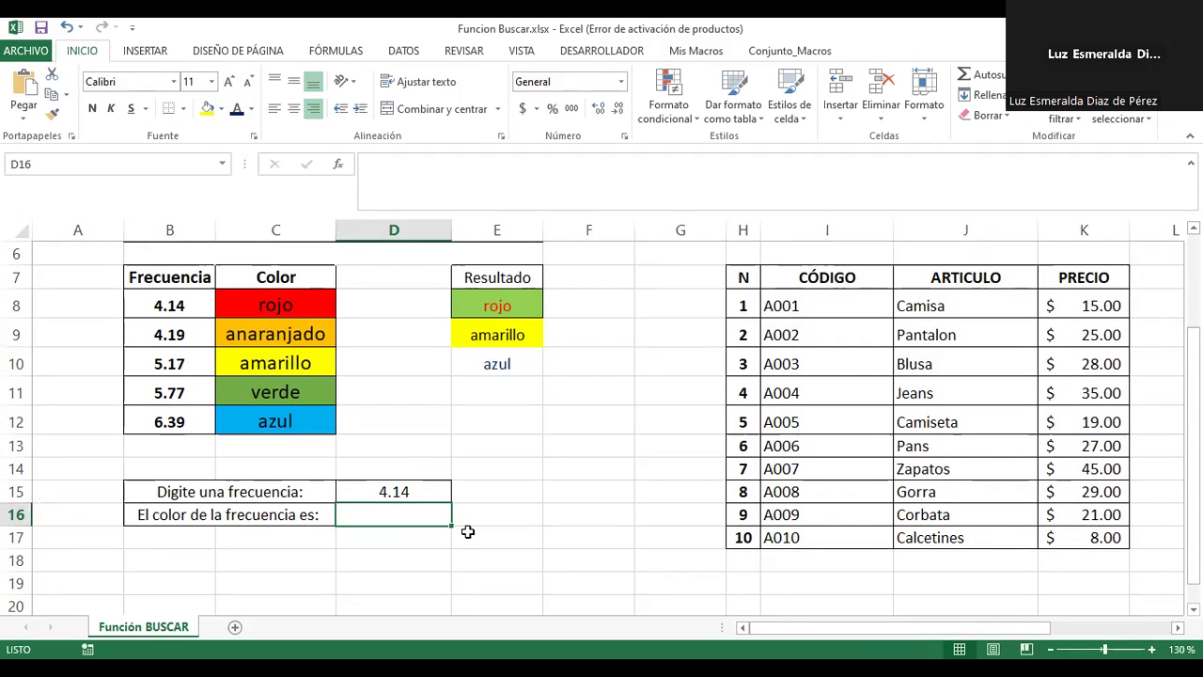
scroll(468, 532, "up", 1)
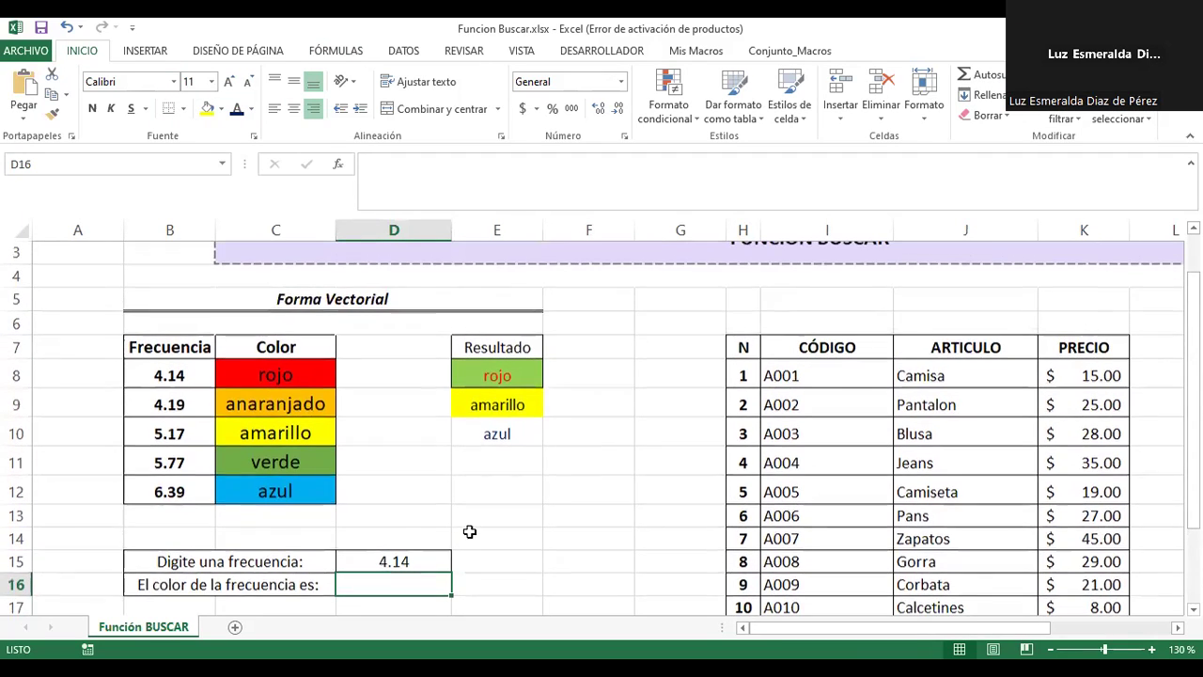
left_click(473, 431)
double_click(472, 431)
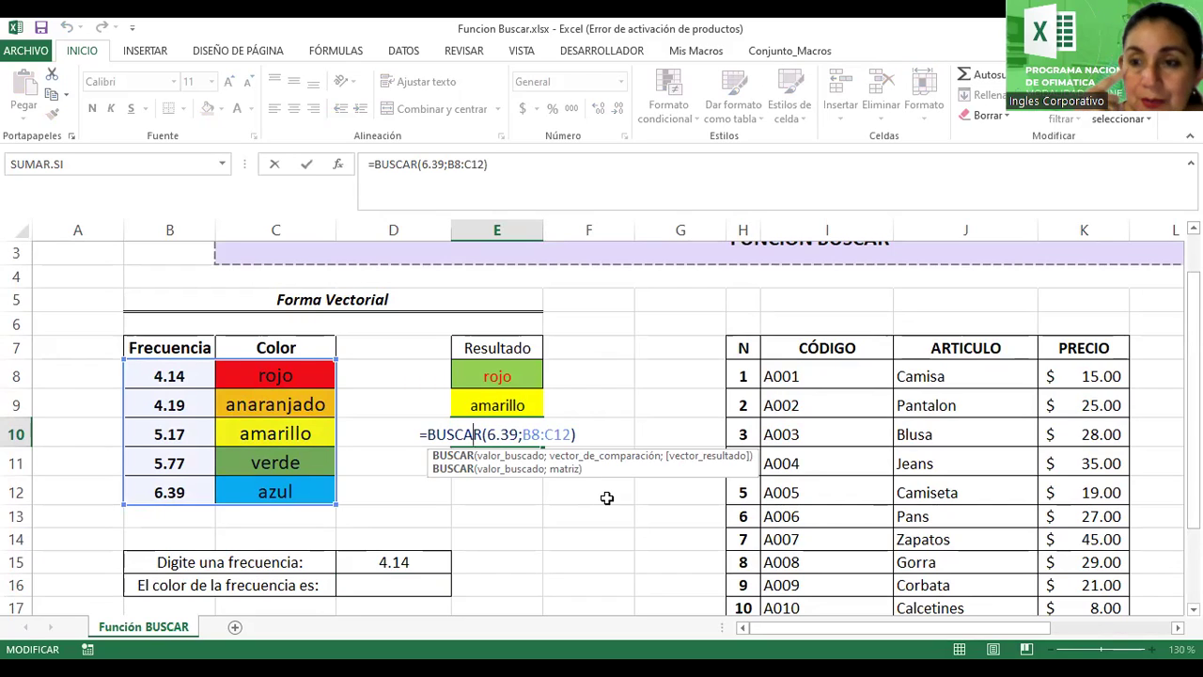
left_click_drag(519, 433, 488, 434)
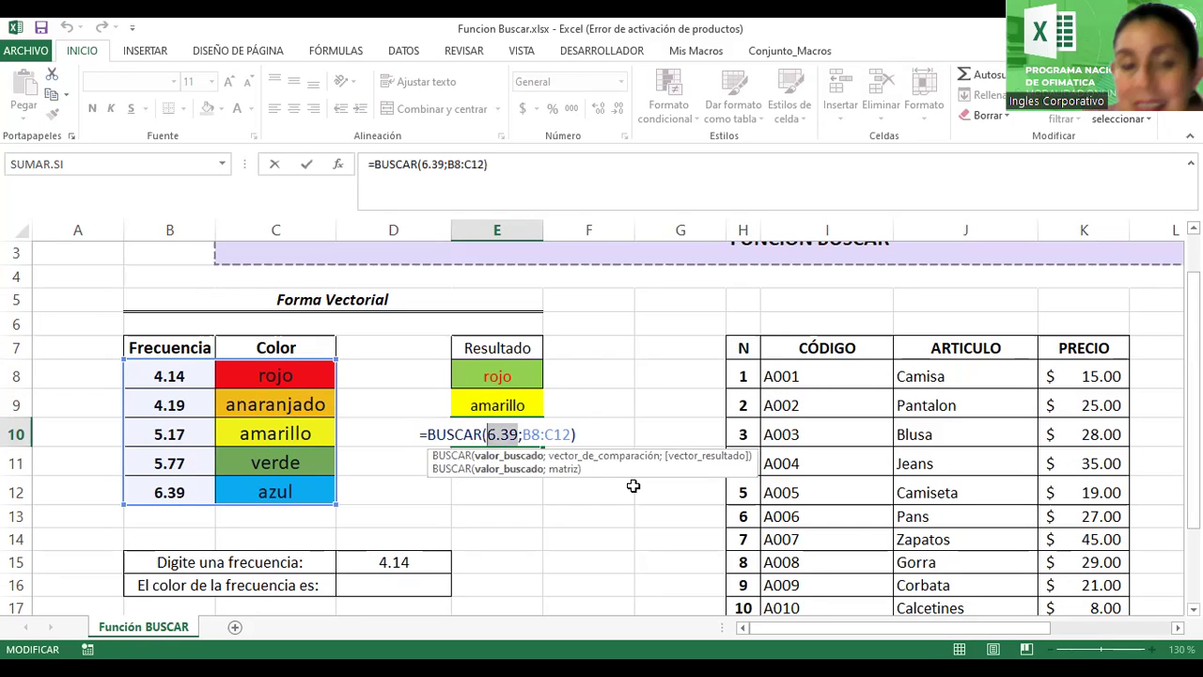
left_click(508, 434)
left_click_drag(519, 434, 487, 434)
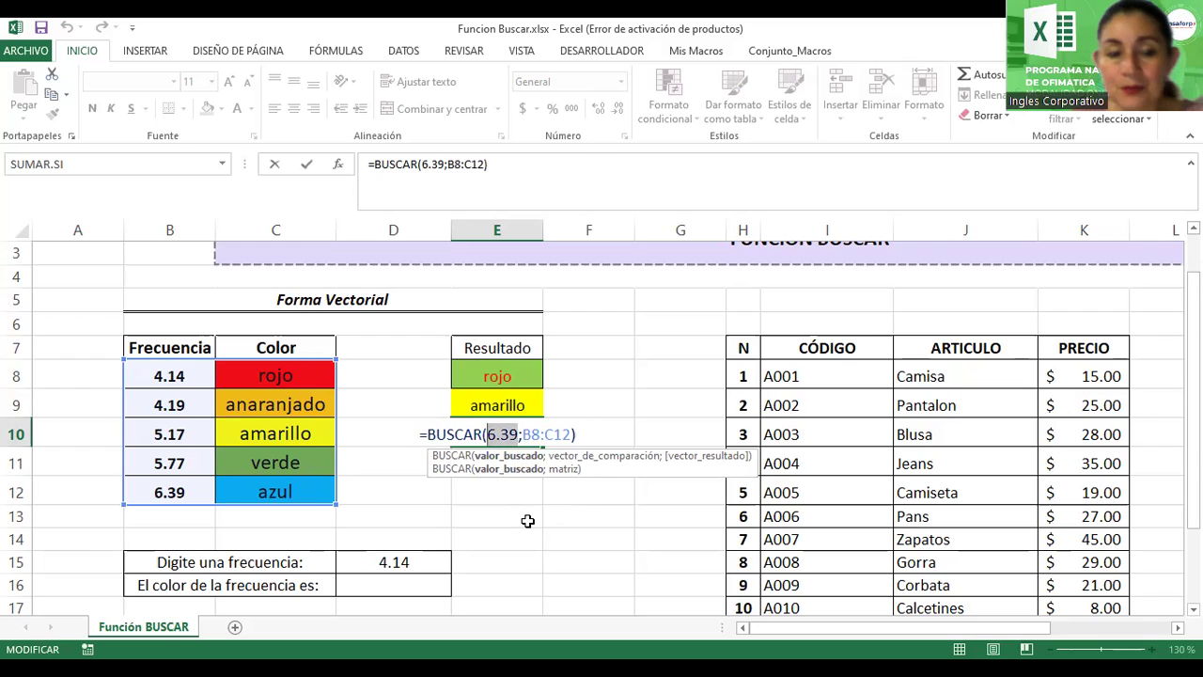
Enter the frequency 4.19 in D15 and start a BUSCAR formula in D16
key("Return")
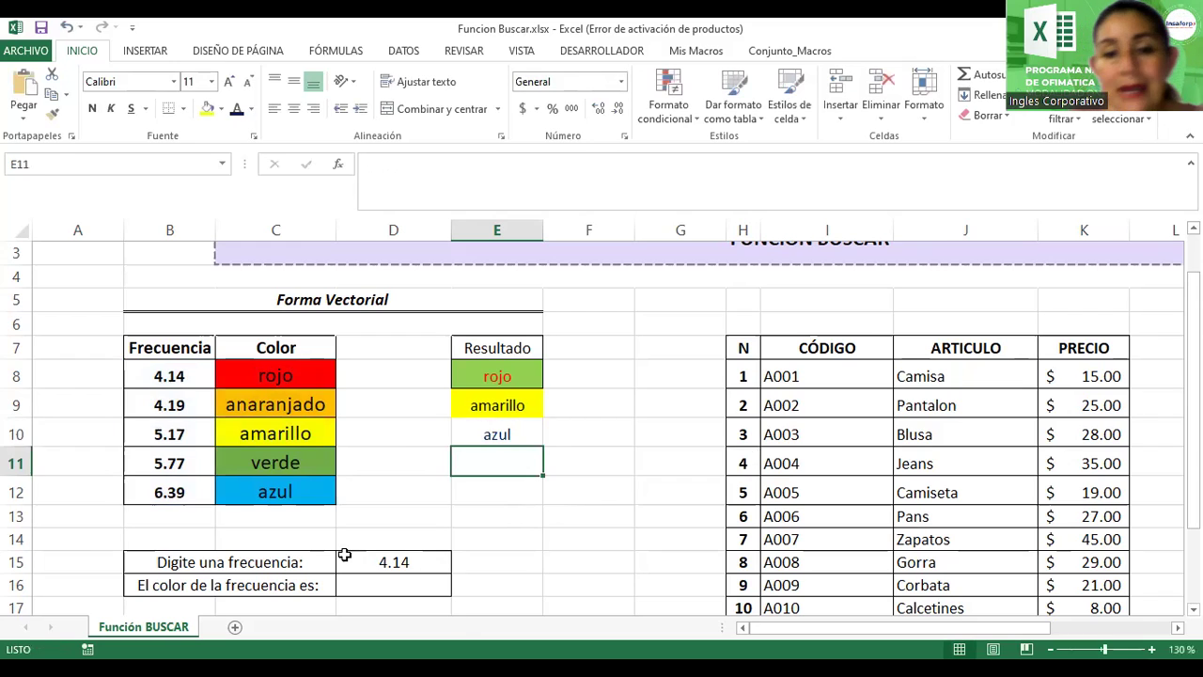
scroll(350, 560, "down", 1)
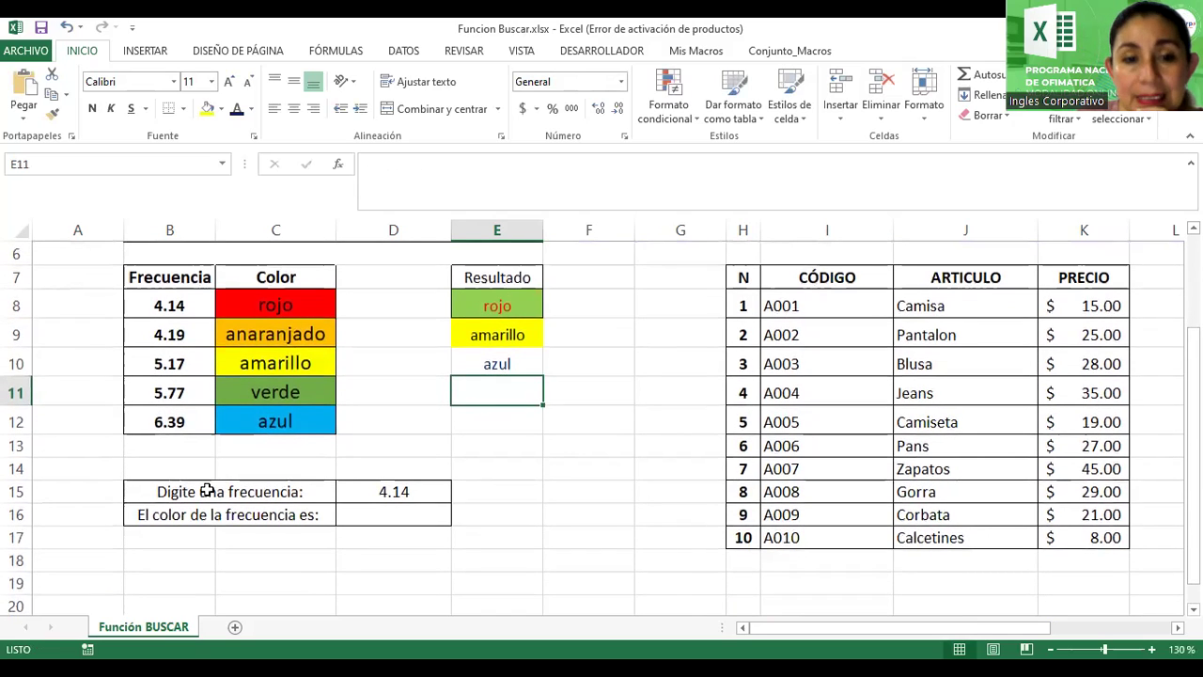
left_click(405, 497)
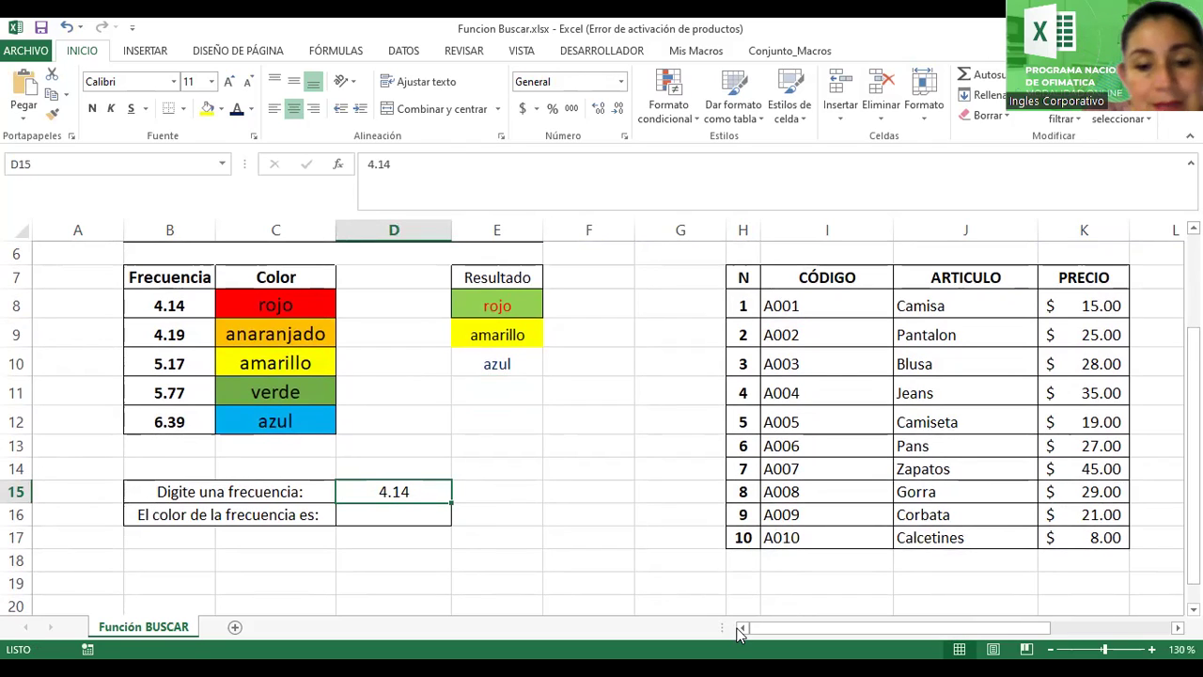
type("4")
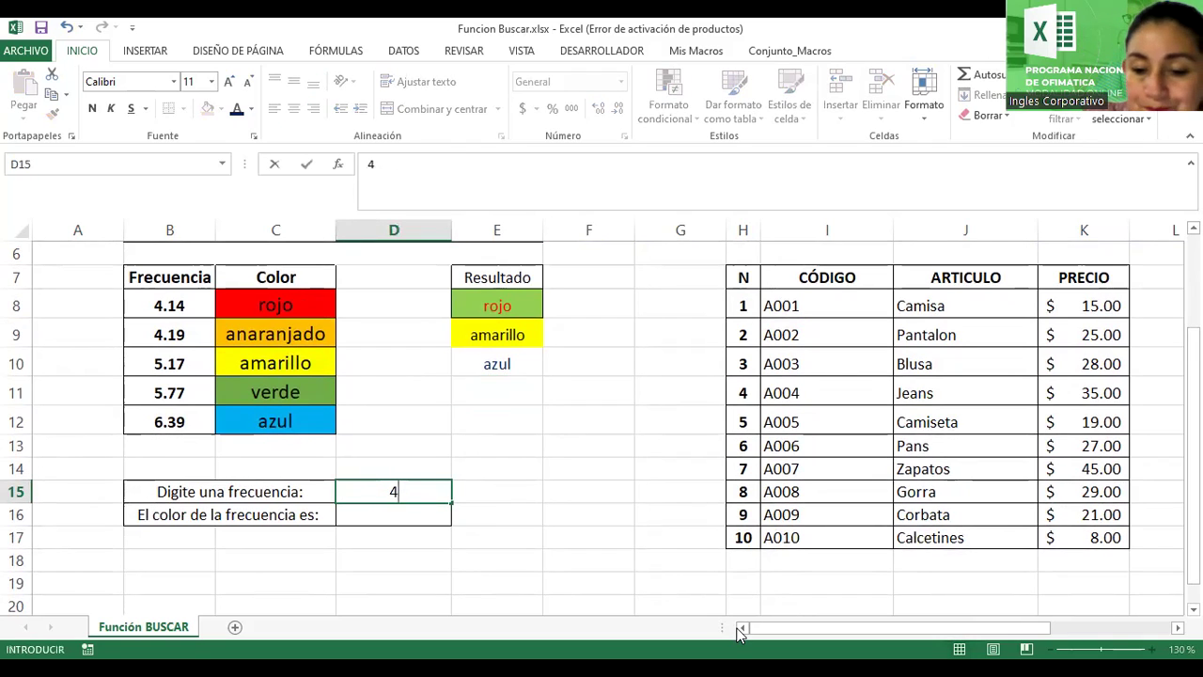
type(".")
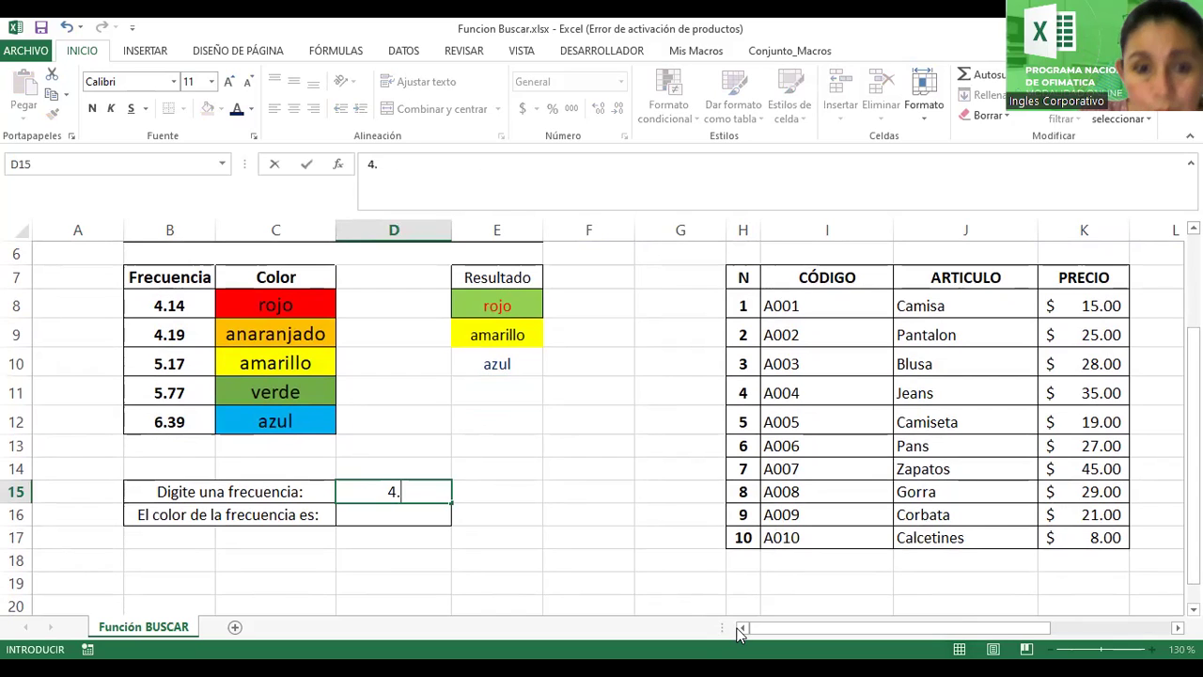
type("19")
key("Return")
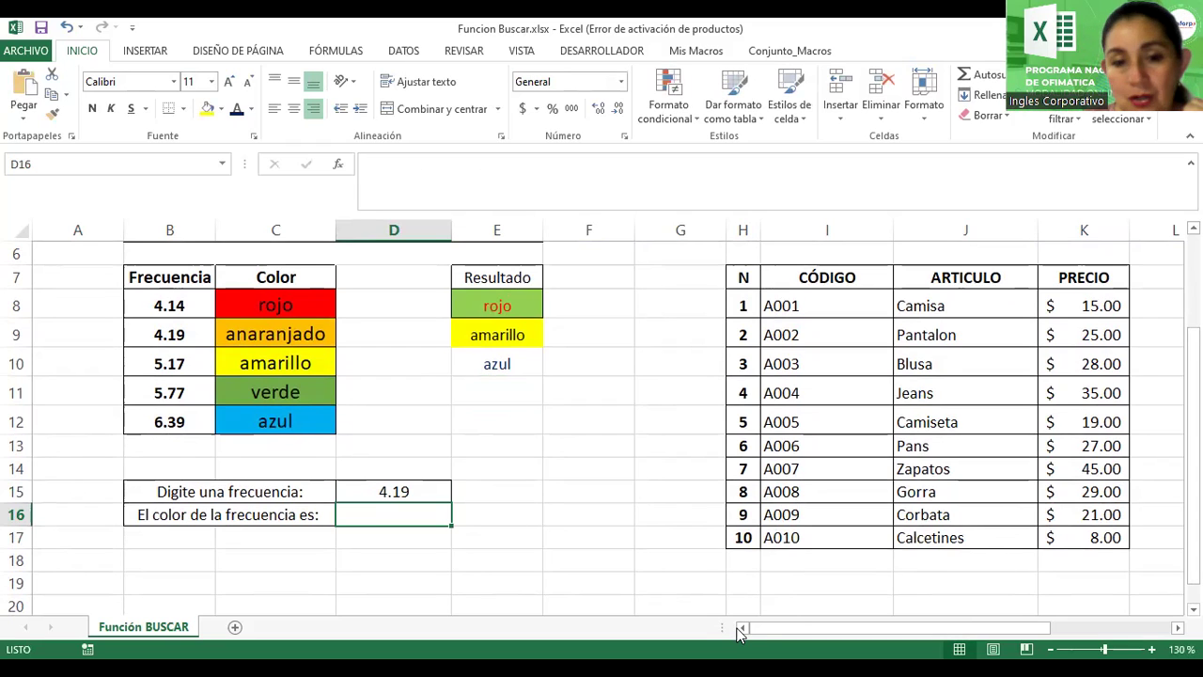
type("=")
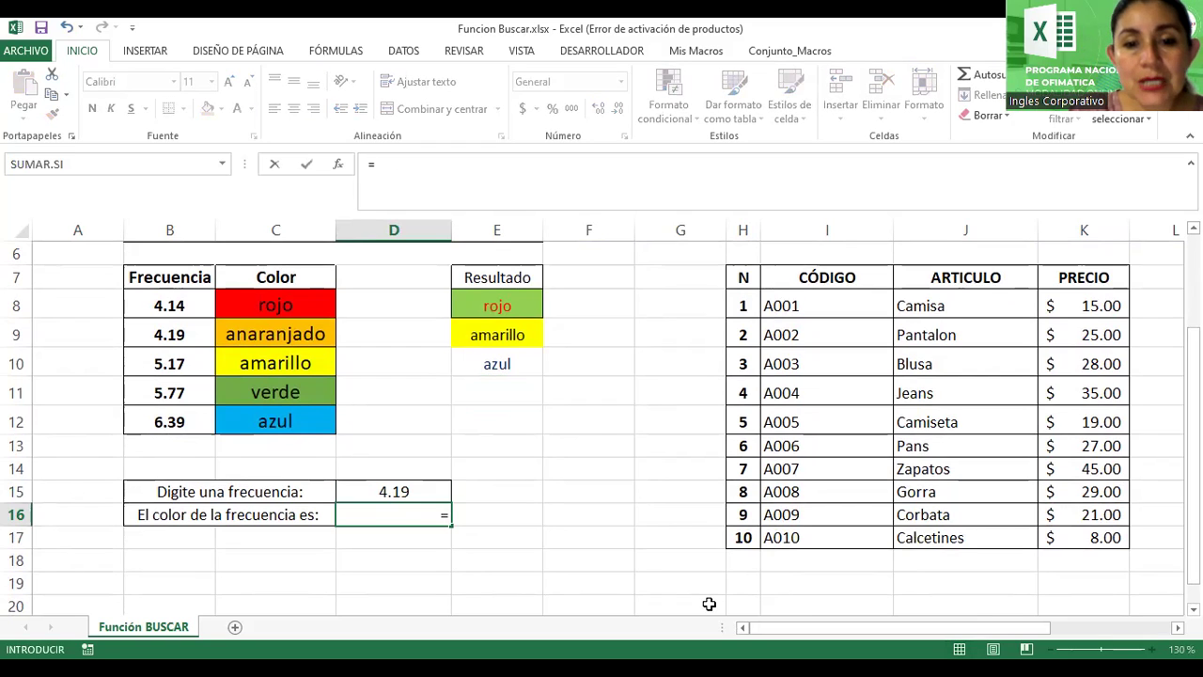
type("buscar(")
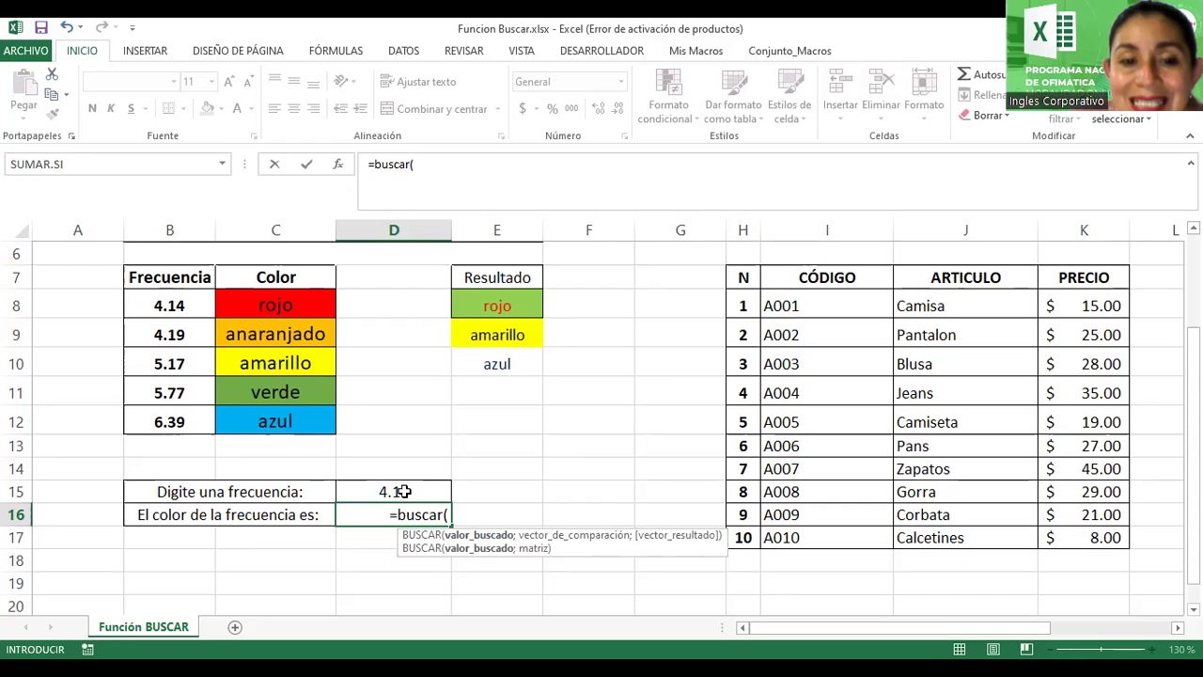
Complete D16 as =BUSCAR(D15;B8:C12) so it returns anaranjado
left_click(402, 491)
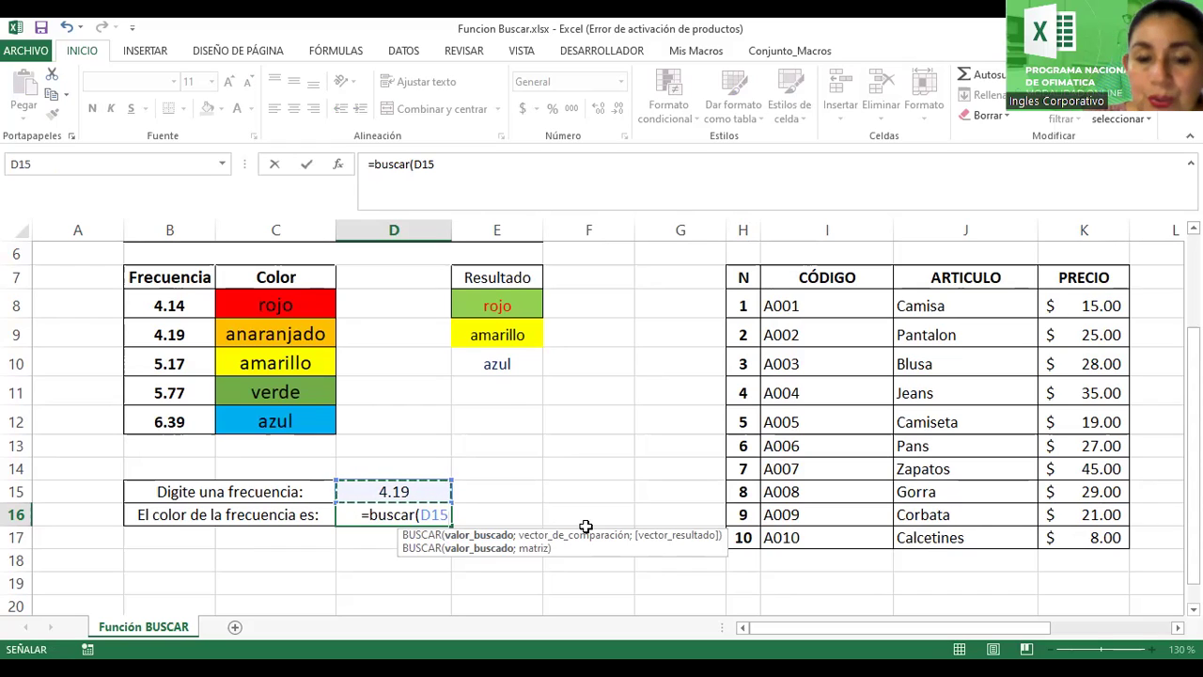
type(";")
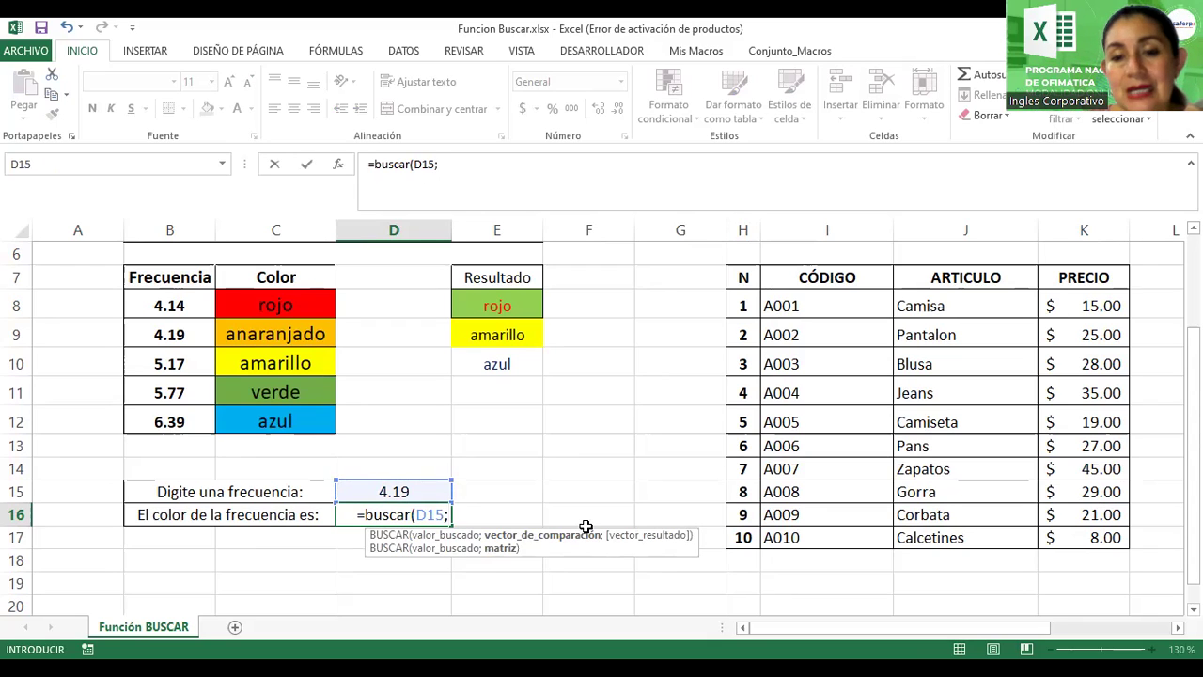
left_click(179, 304)
left_click_drag(178, 304, 231, 310)
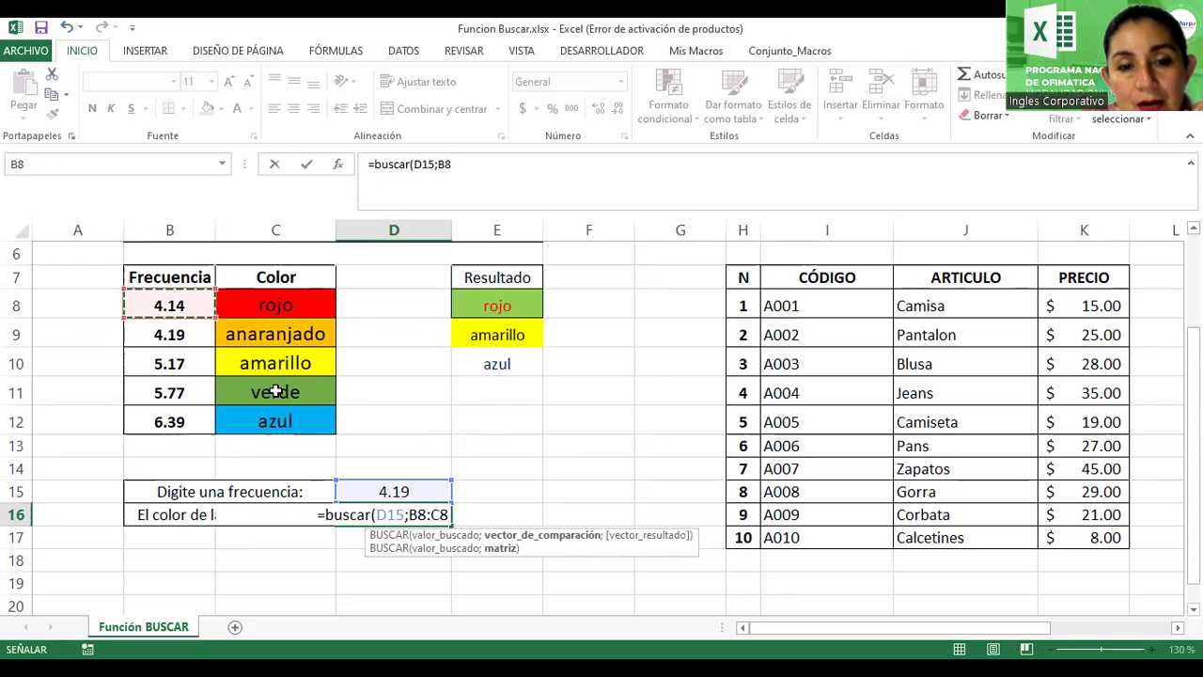
key("shift+Down")
key("shift+Down")
key("shift+Down")
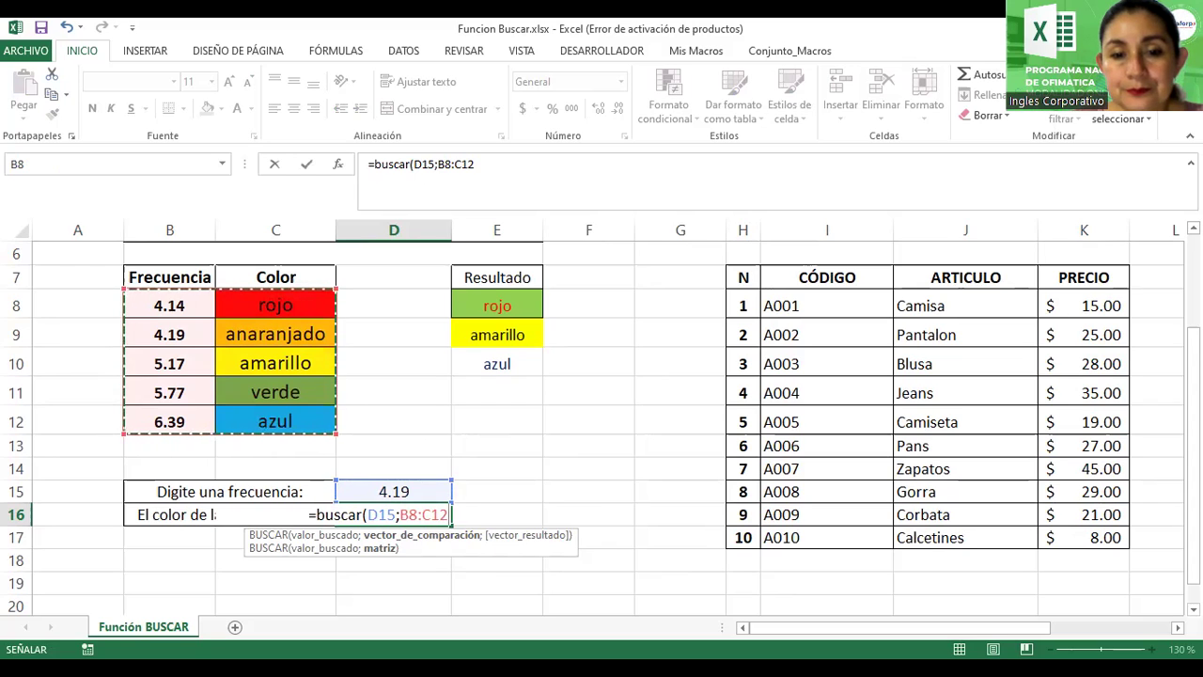
type(")")
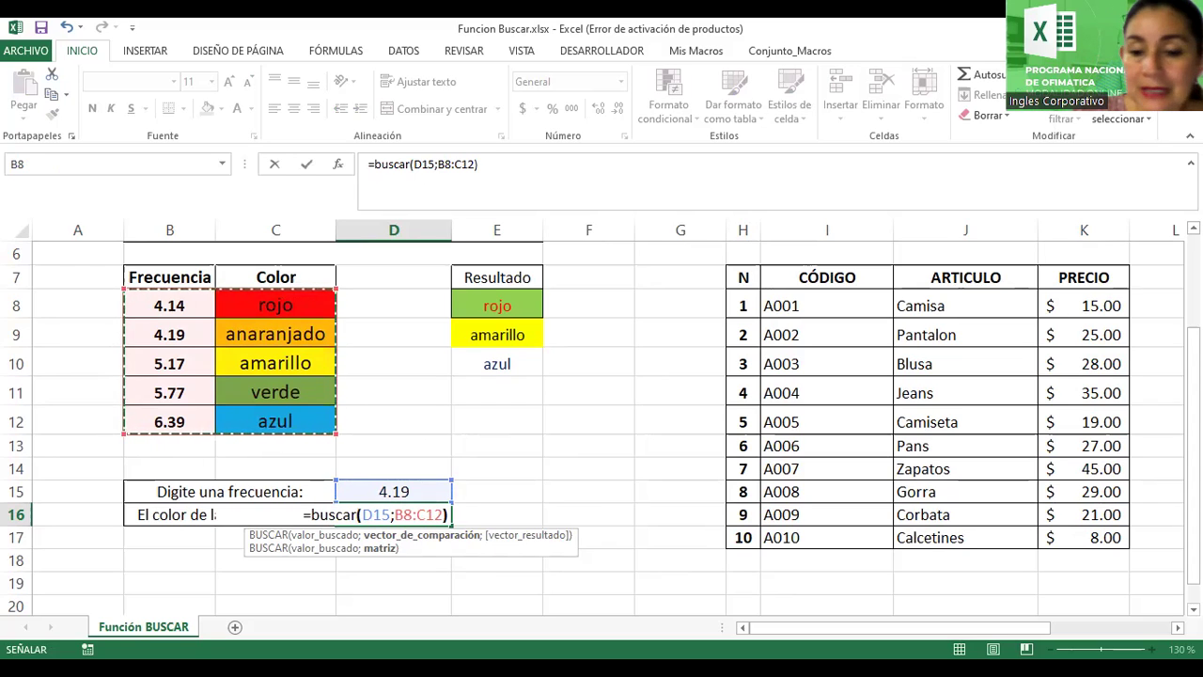
key("Return")
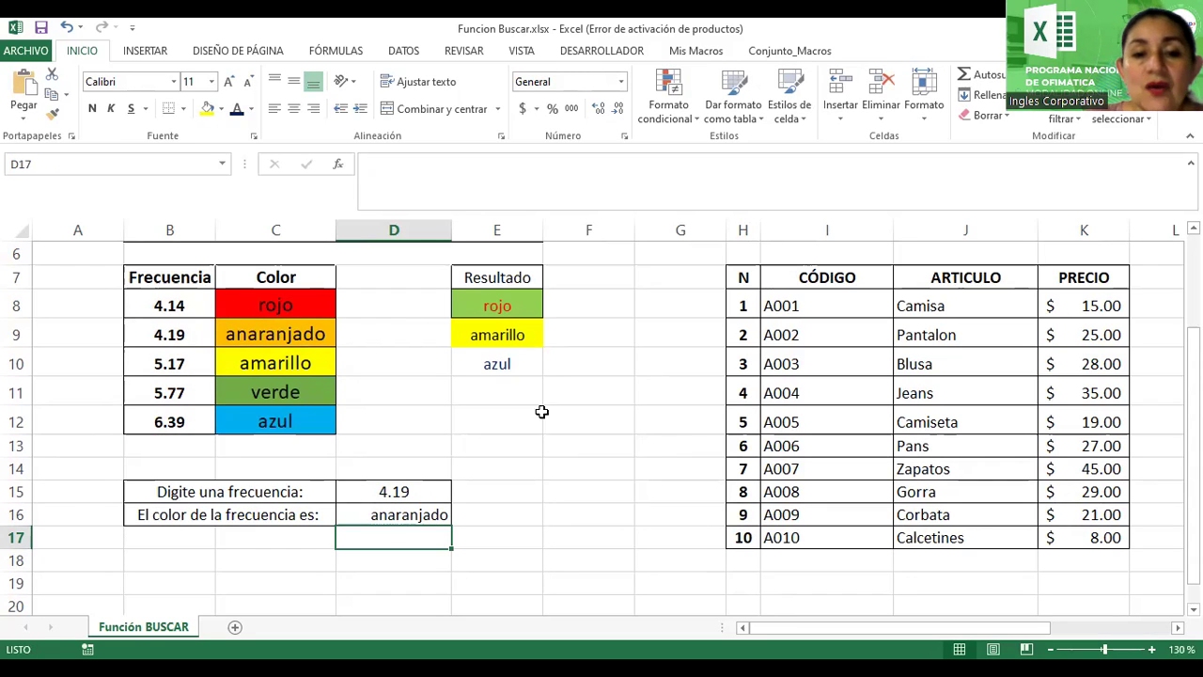
Bold D15:D16, enlarge D15's font to 14 pt, and enter the new frequency 5.77
left_click_drag(395, 492, 399, 506)
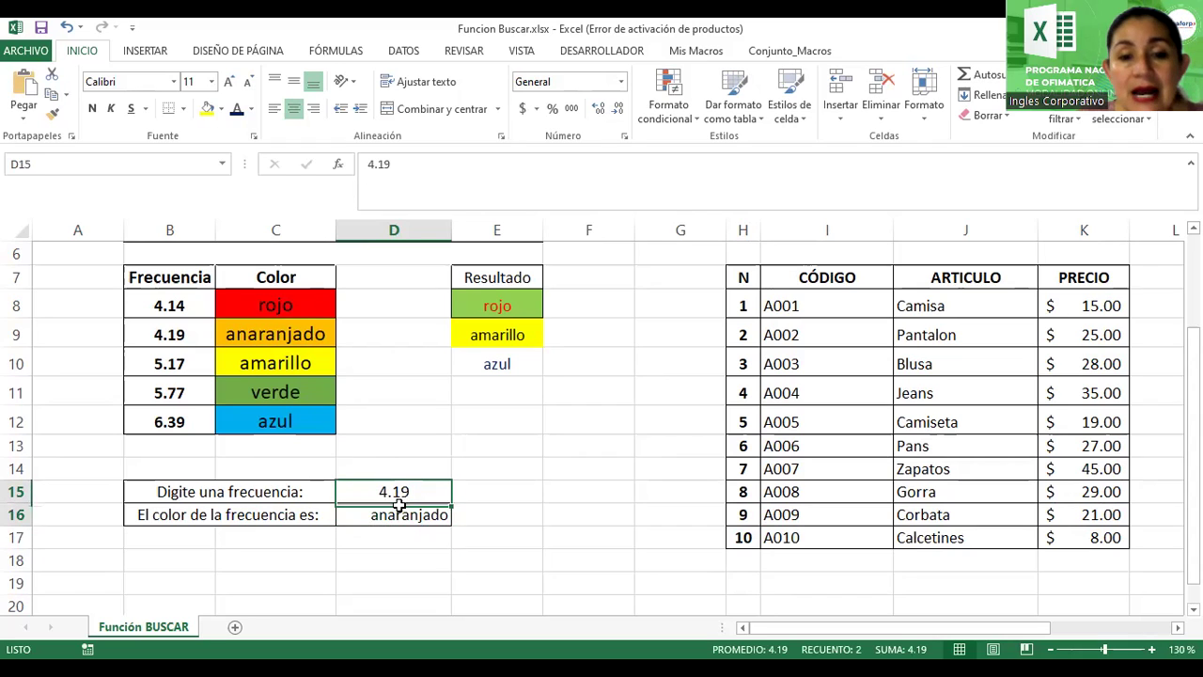
key("ctrl+n")
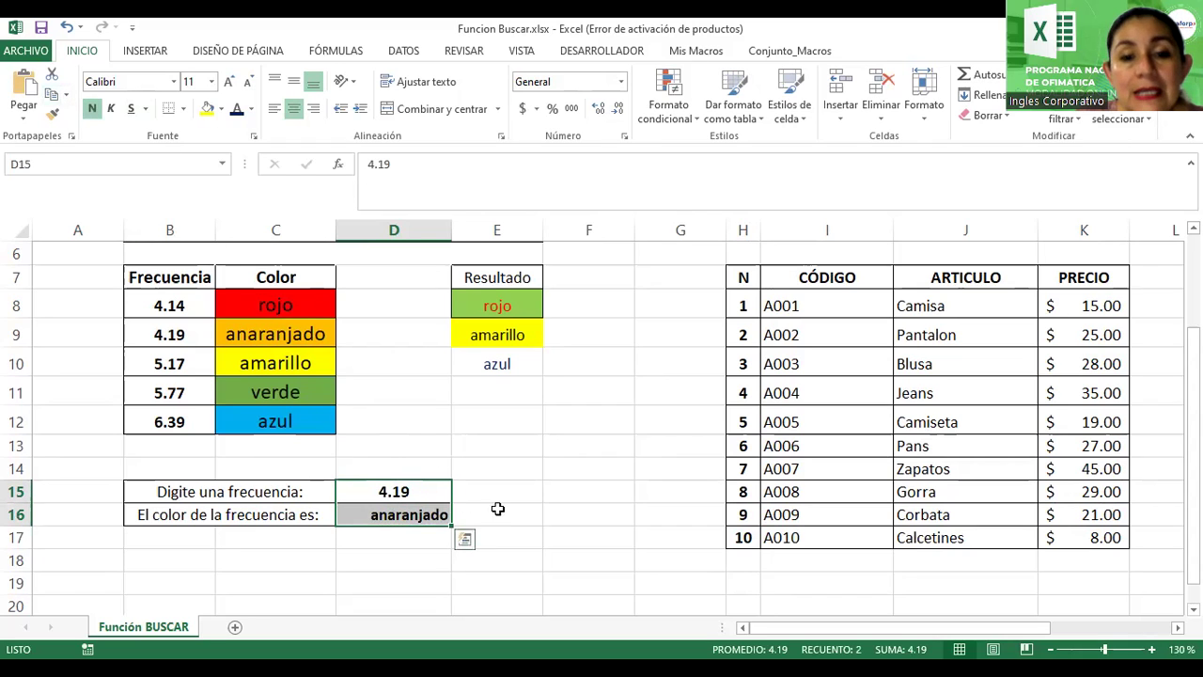
left_click(438, 496)
left_click(230, 83)
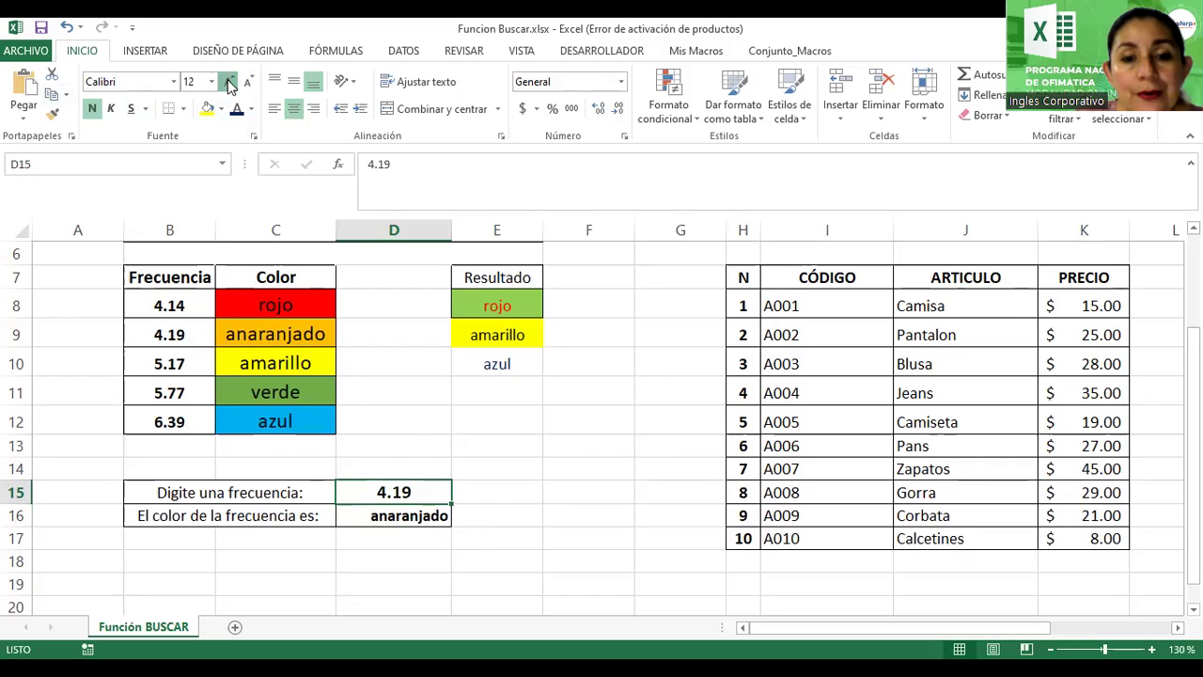
left_click(230, 83)
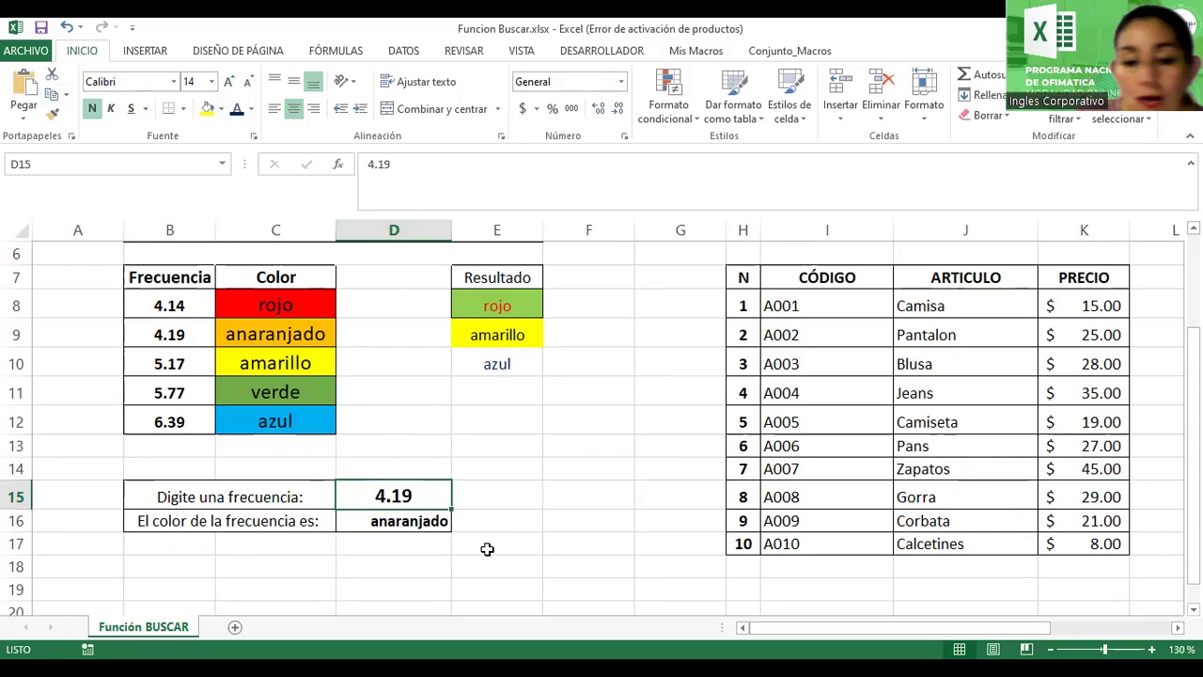
type("5.")
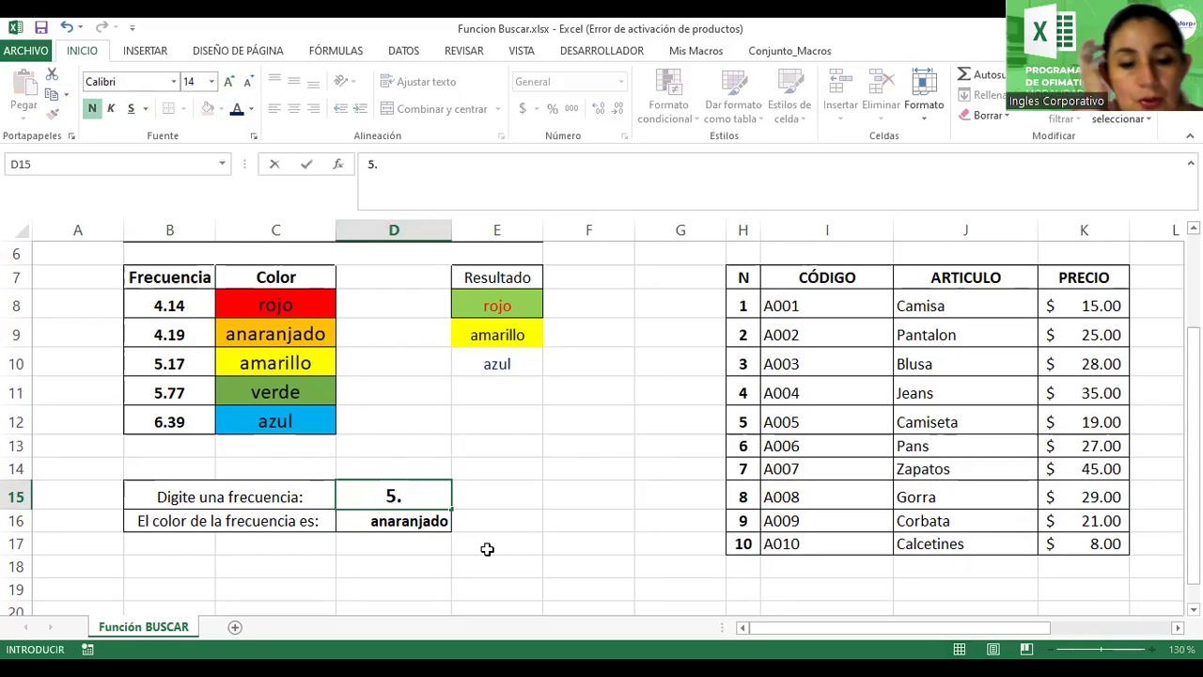
type("77")
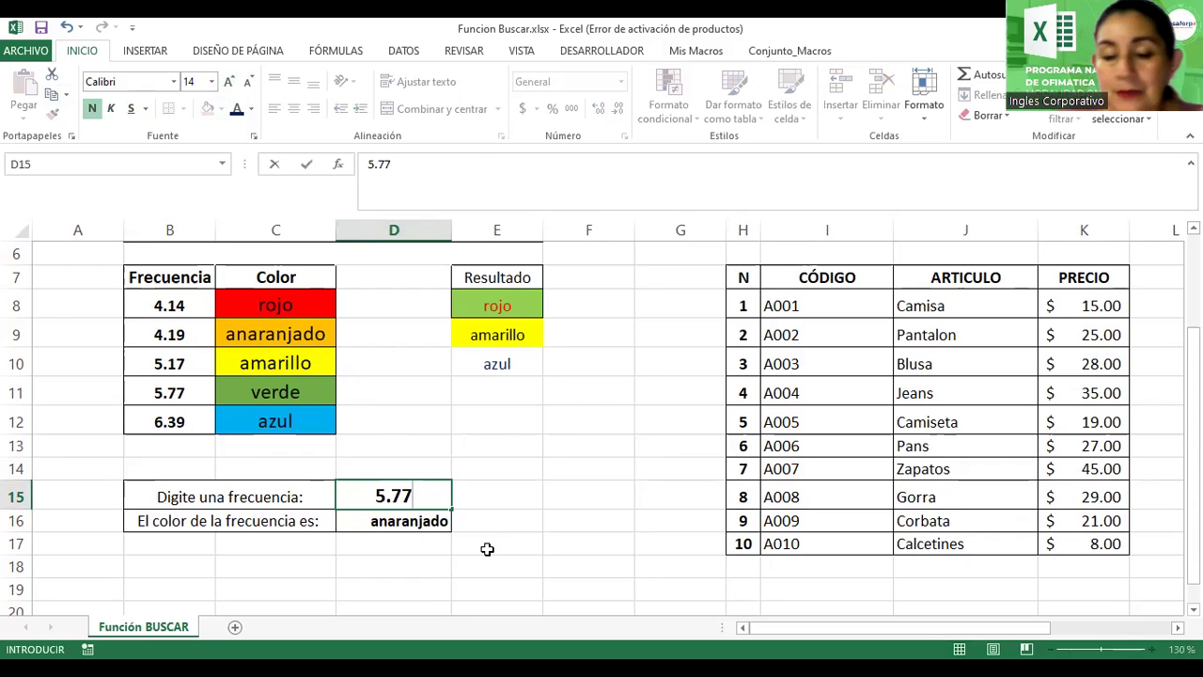
key("Return")
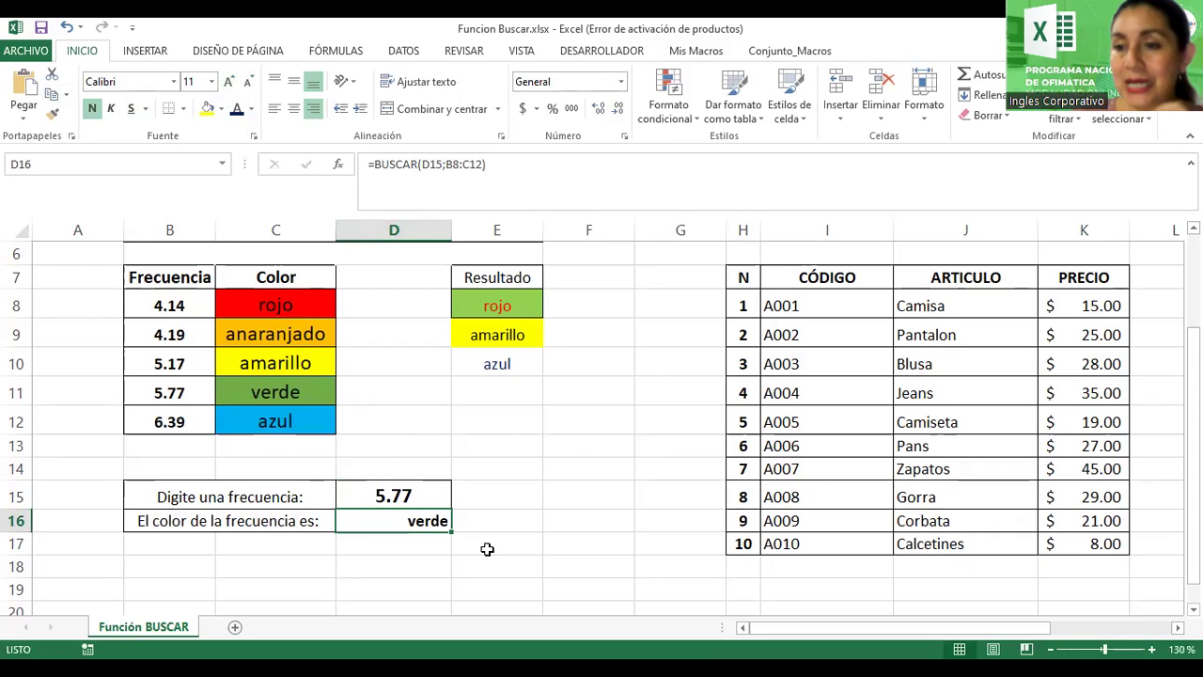
left_click(497, 302)
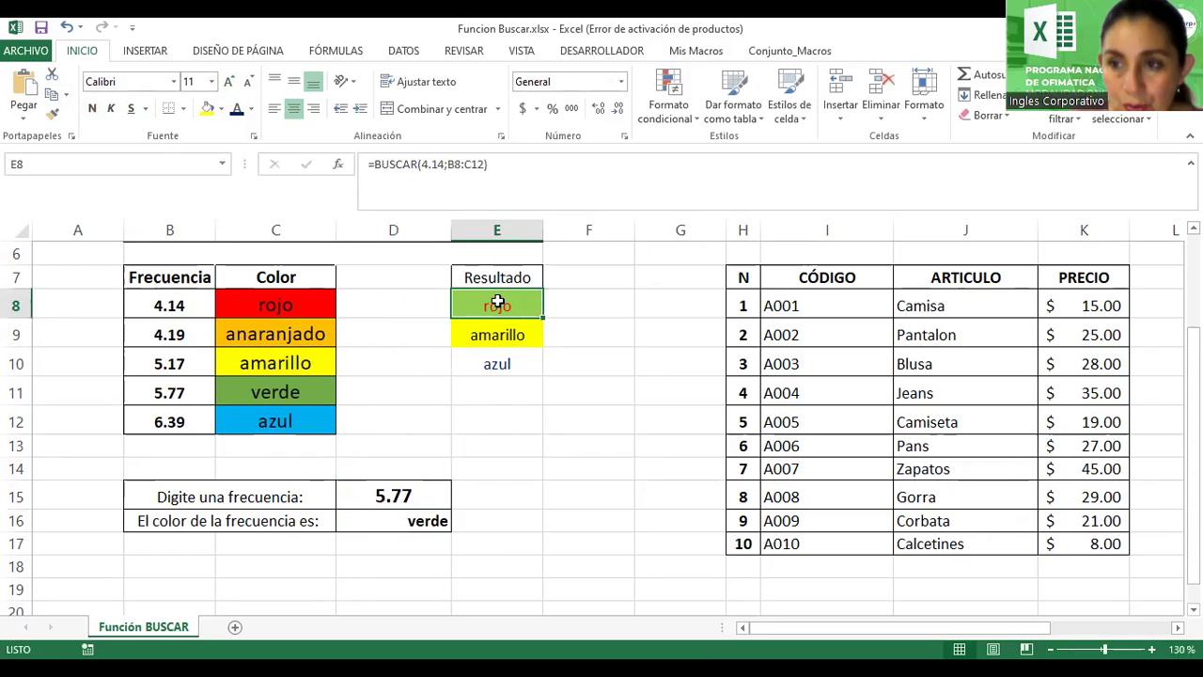
double_click(497, 302)
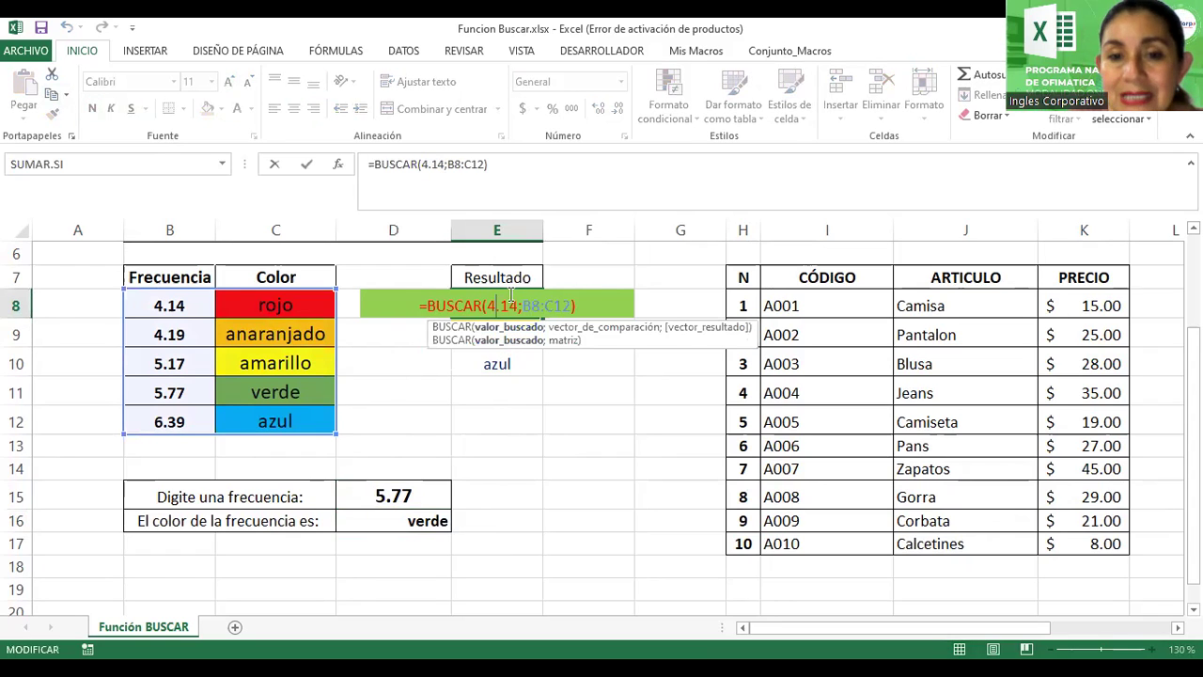
left_click_drag(515, 307, 486, 306)
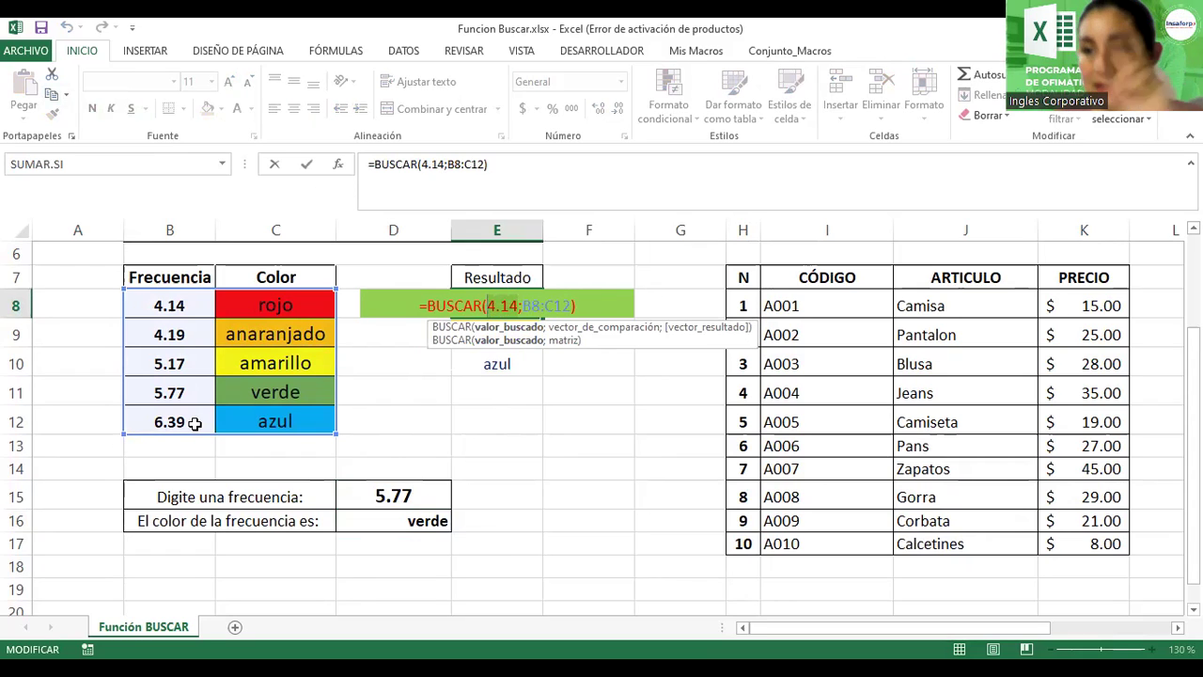
key("Return")
left_click(395, 498)
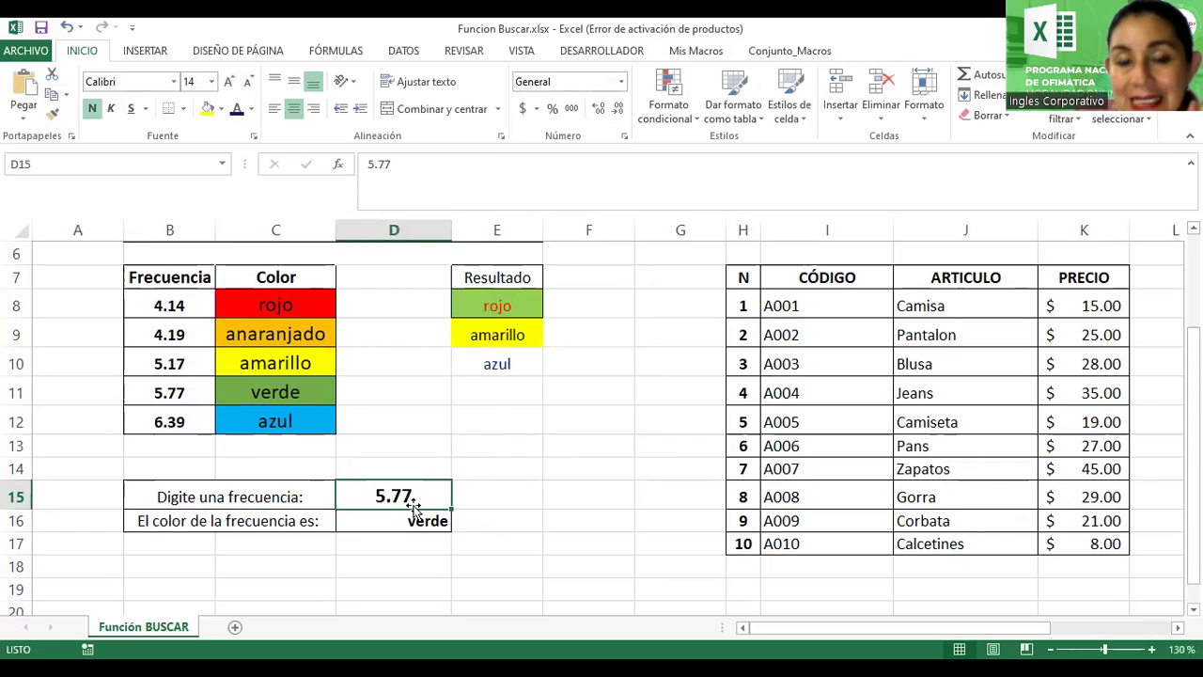
double_click(409, 523)
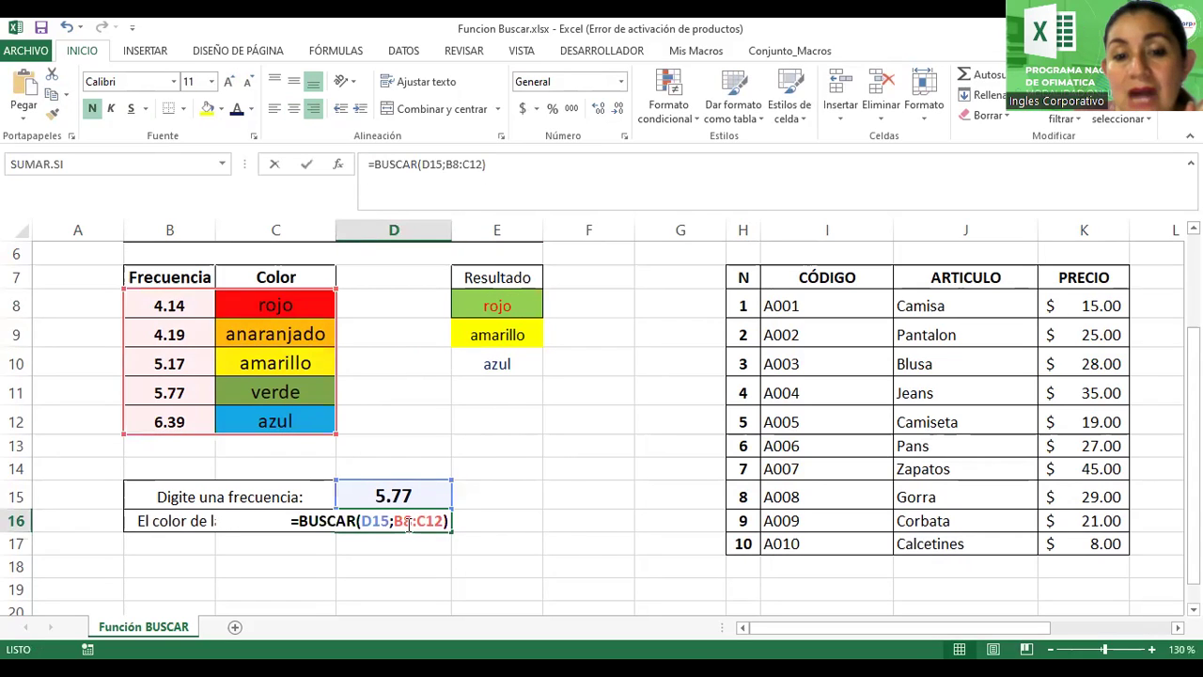
left_click(389, 523)
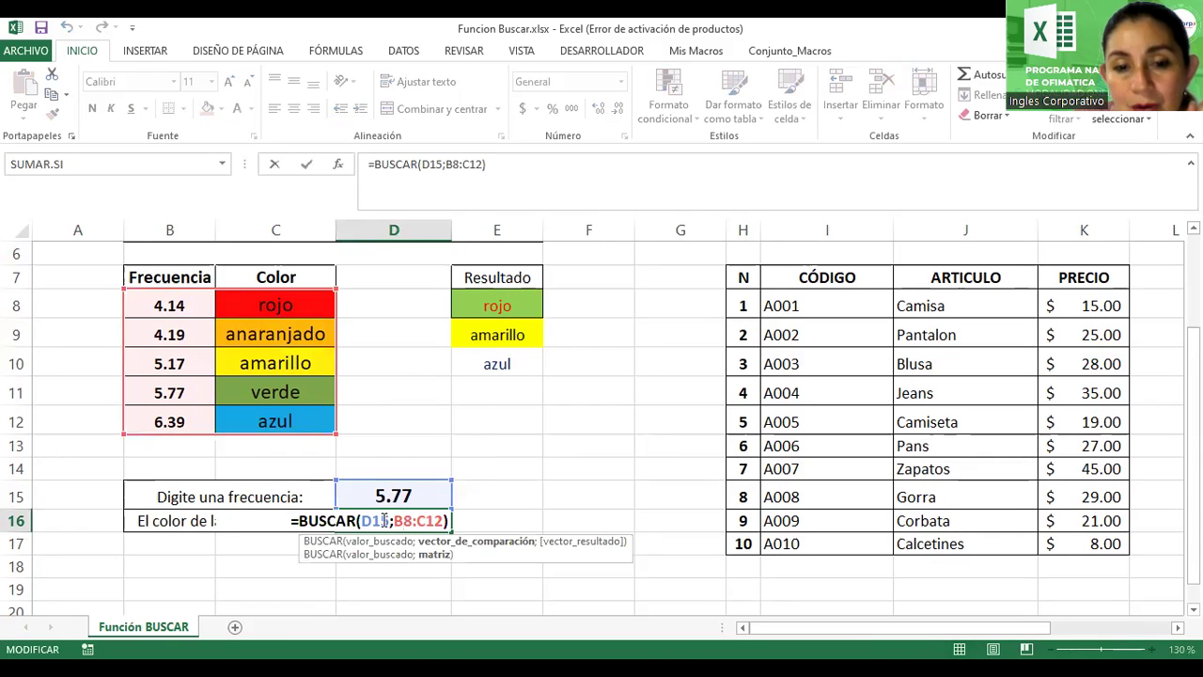
left_click_drag(387, 520, 365, 522)
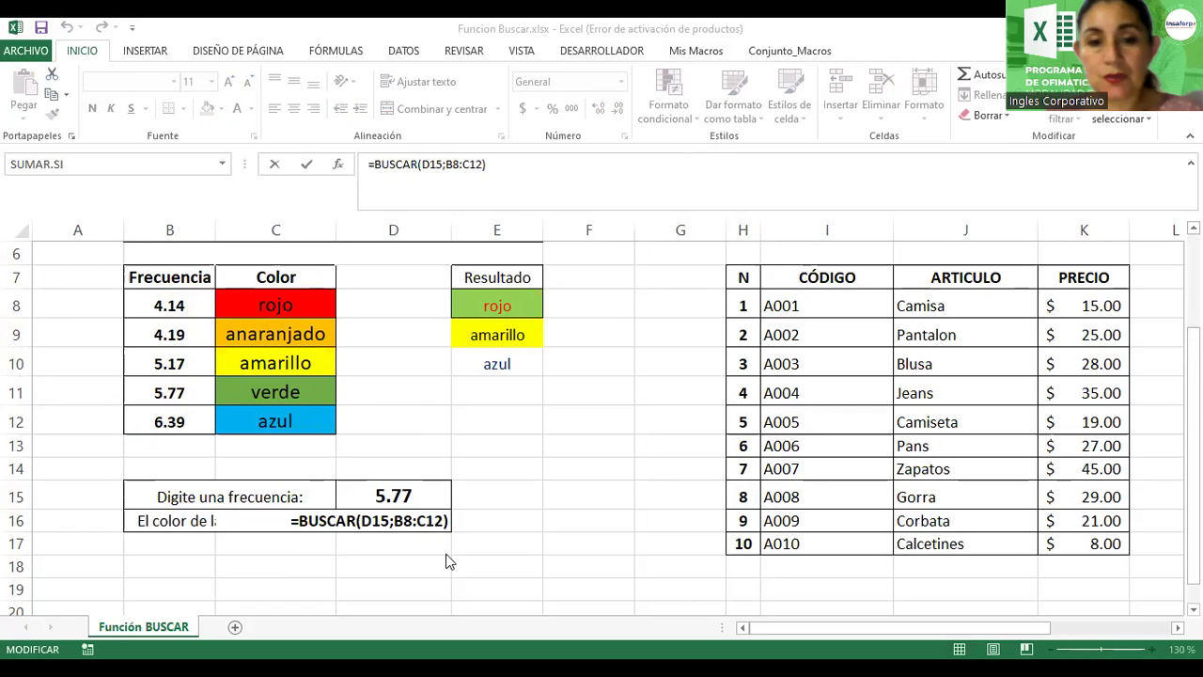
left_click(449, 522)
key("Return")
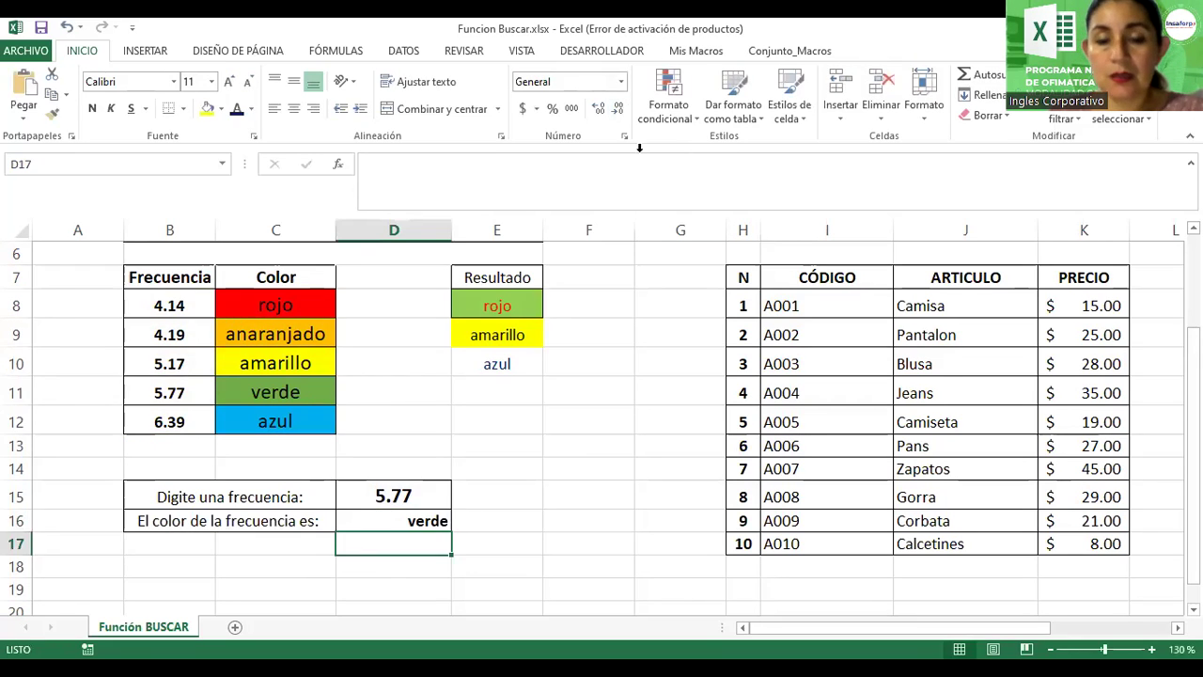
left_click_drag(980, 625, 1049, 622)
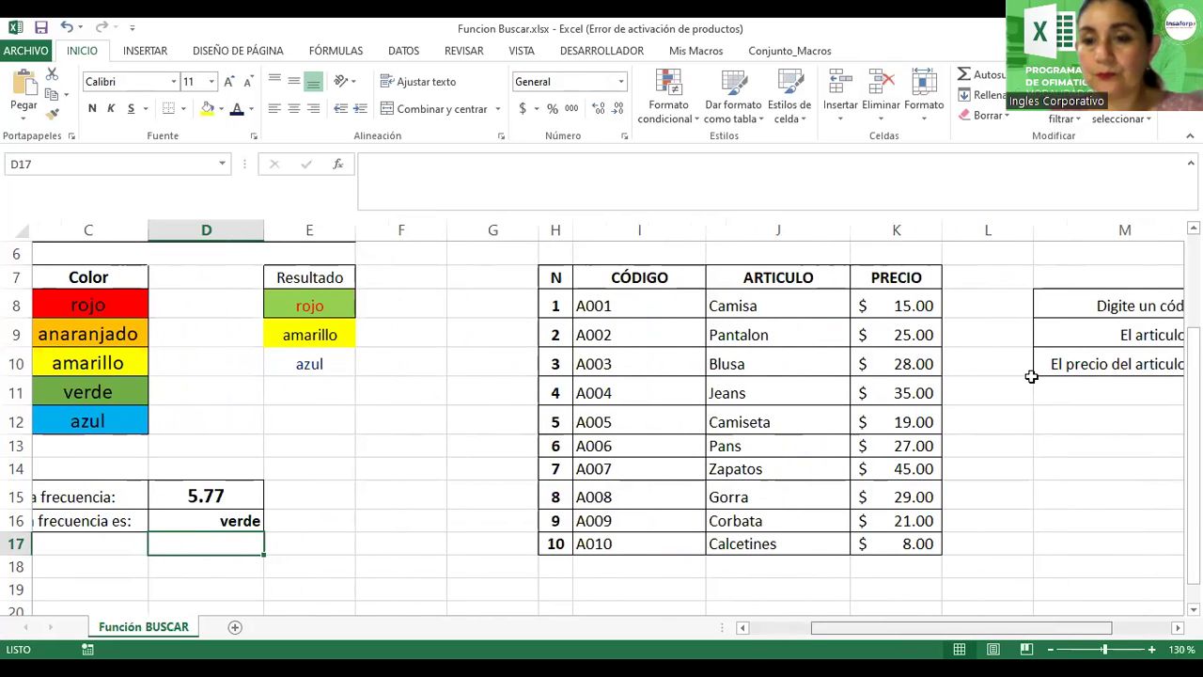
Bring the product-code lookup into view, check code A005 in N8, and select N9
scroll(1034, 380, "up", 1)
scroll(1033, 380, "right", 2)
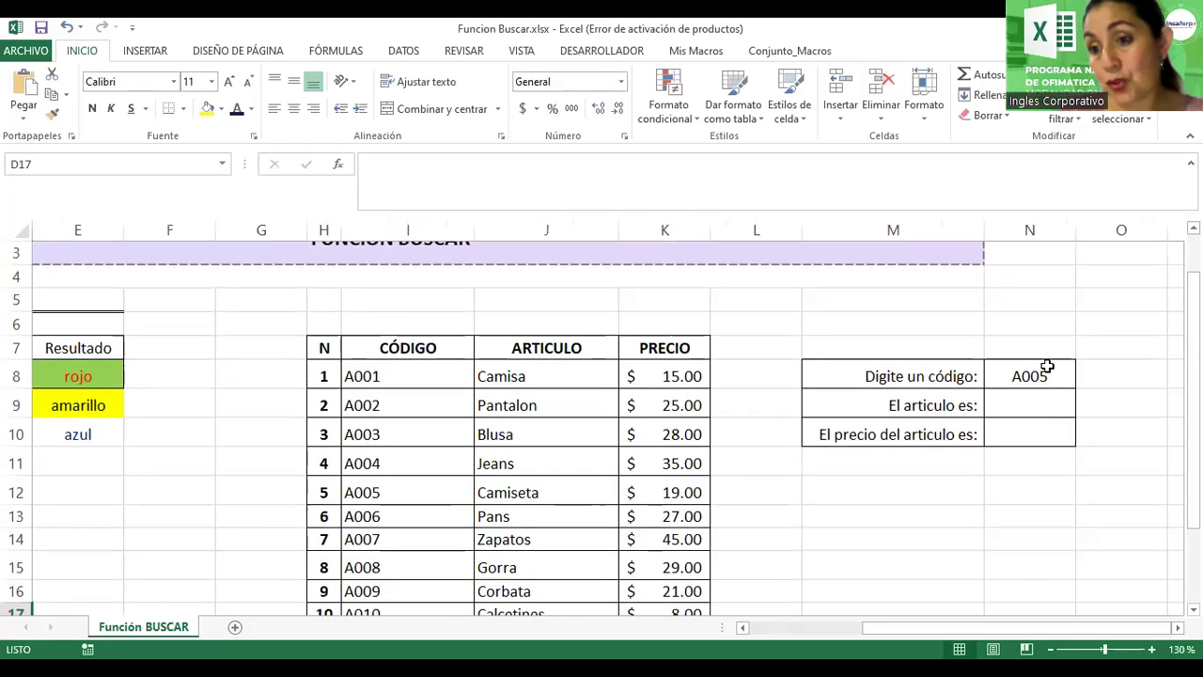
left_click(1045, 369)
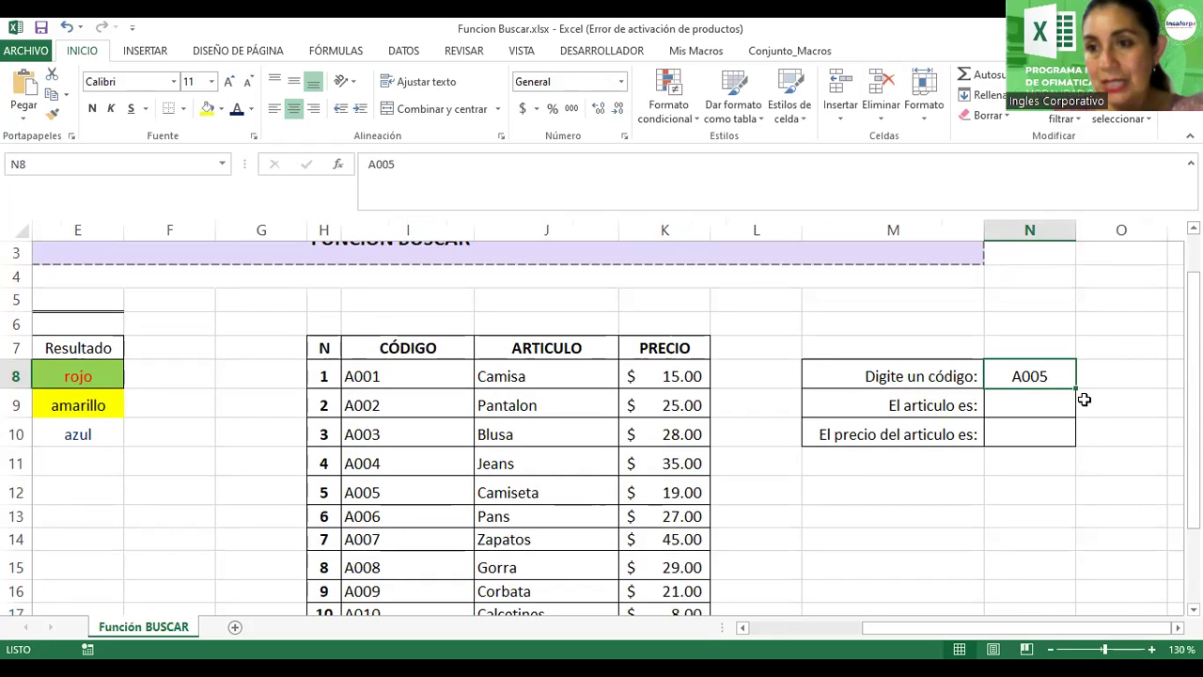
left_click(1060, 406)
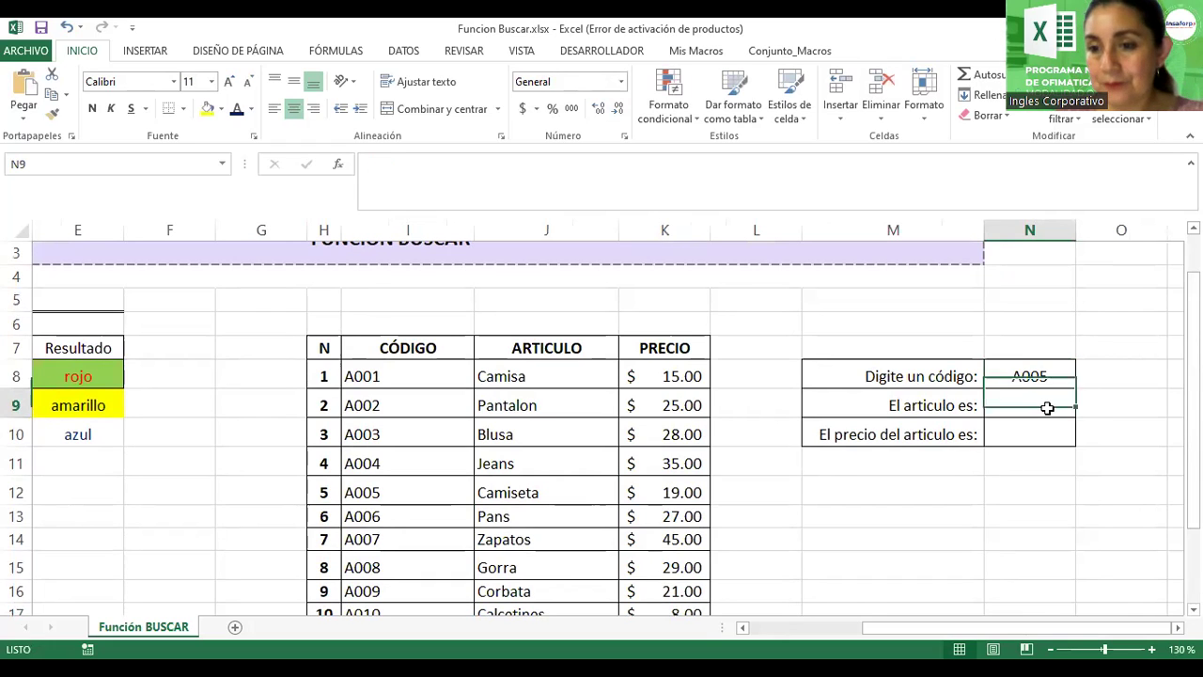
left_click(1013, 374)
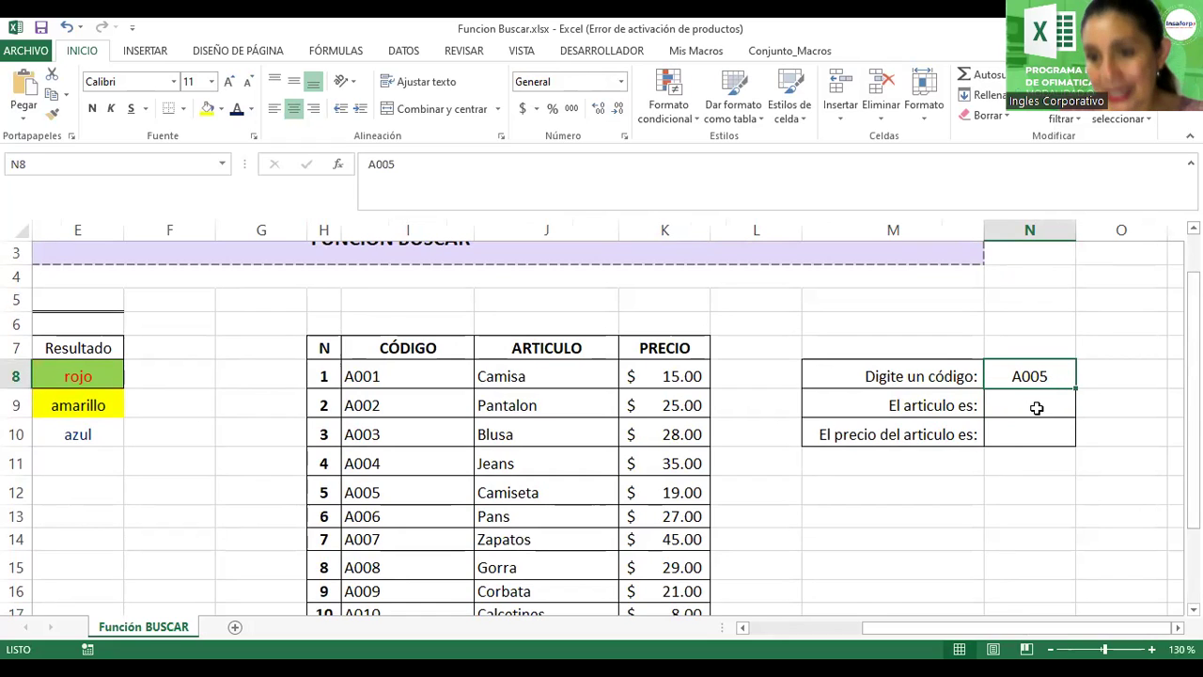
left_click(1038, 408)
Enter =BUSCAR(N8;I8:J17) in N9, returning Camiseta for code A005
type("=")
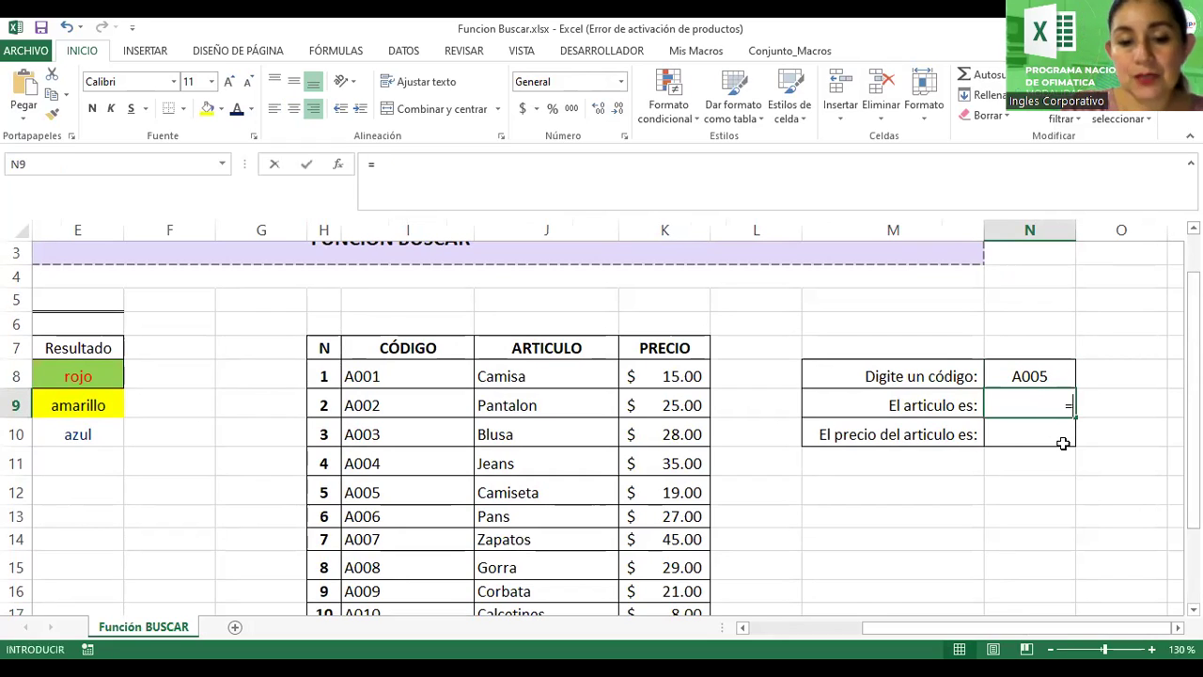
type("bsuca")
key("BackSpace")
key("BackSpace")
key("BackSpace")
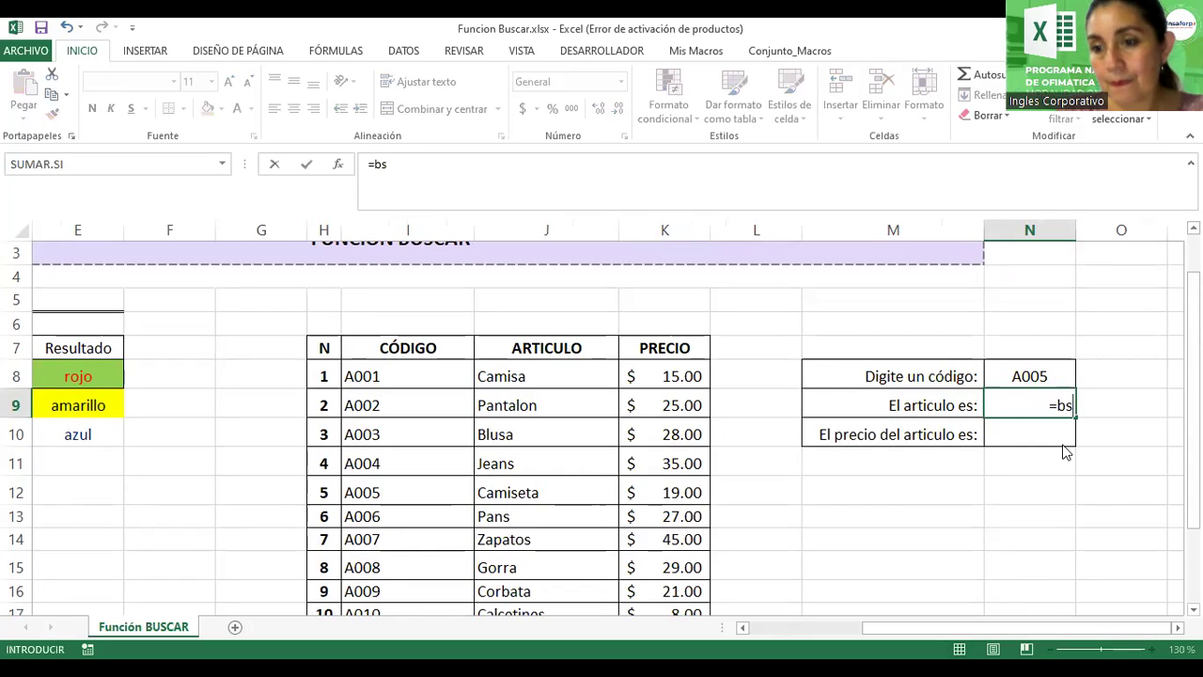
key("BackSpace")
type("uscar(")
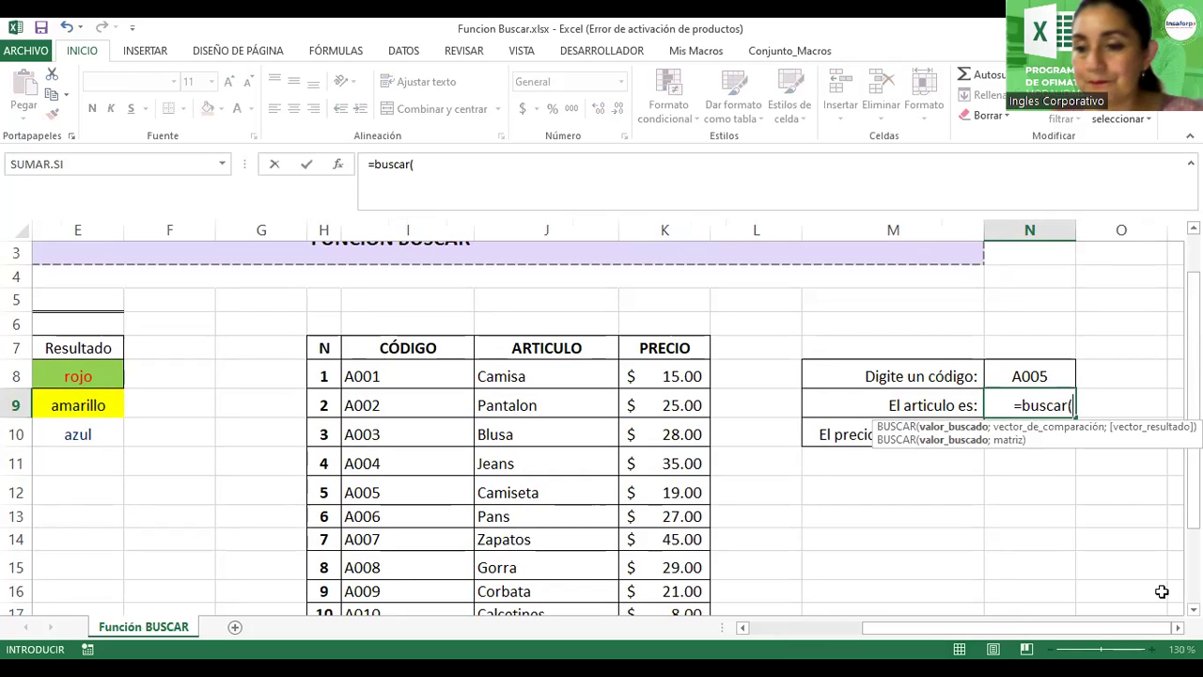
left_click(1177, 627)
left_click(1177, 627)
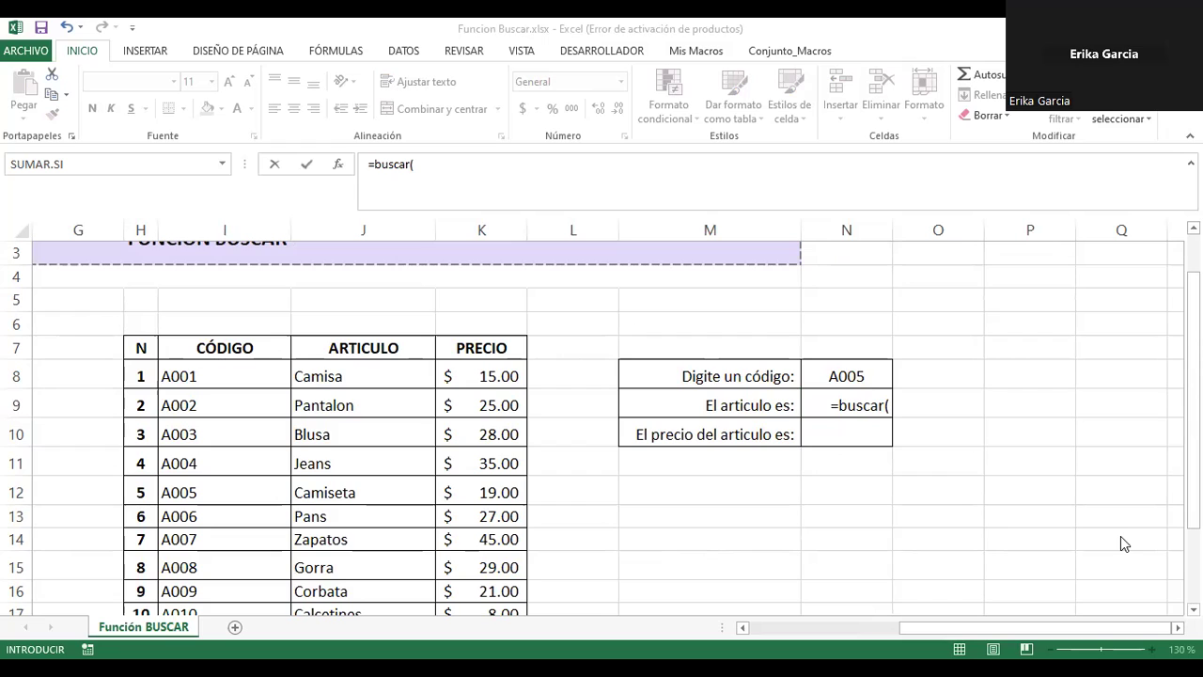
left_click(848, 376)
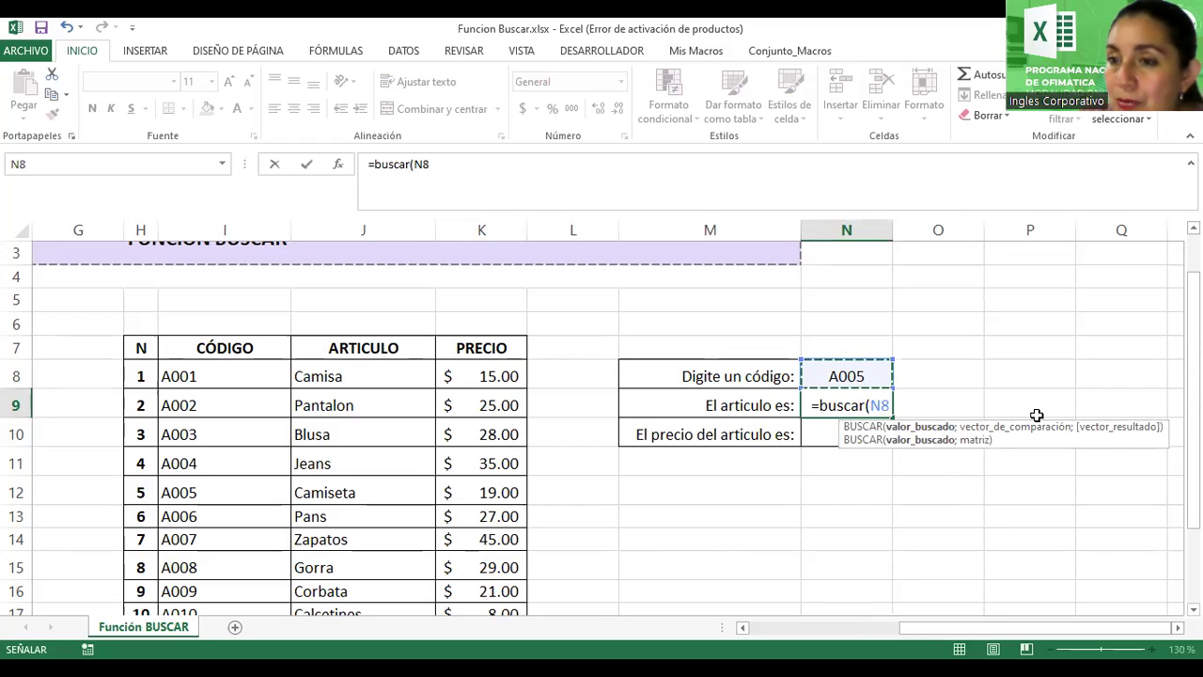
type(";")
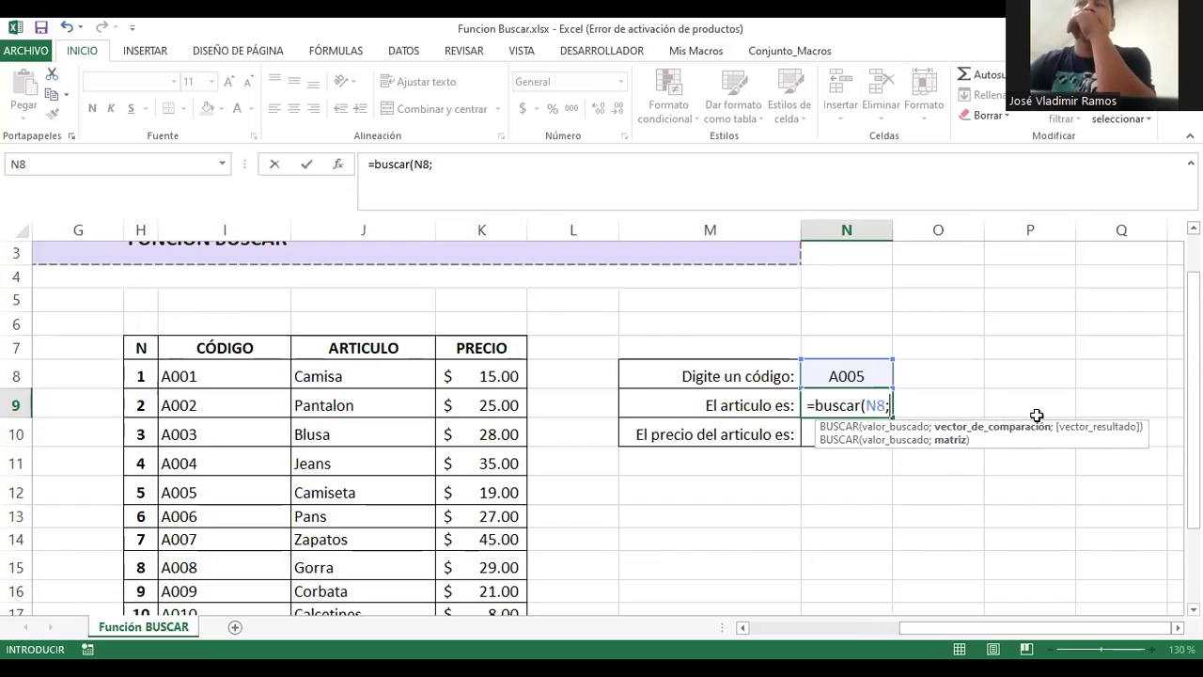
scroll(1037, 414, "down", 1)
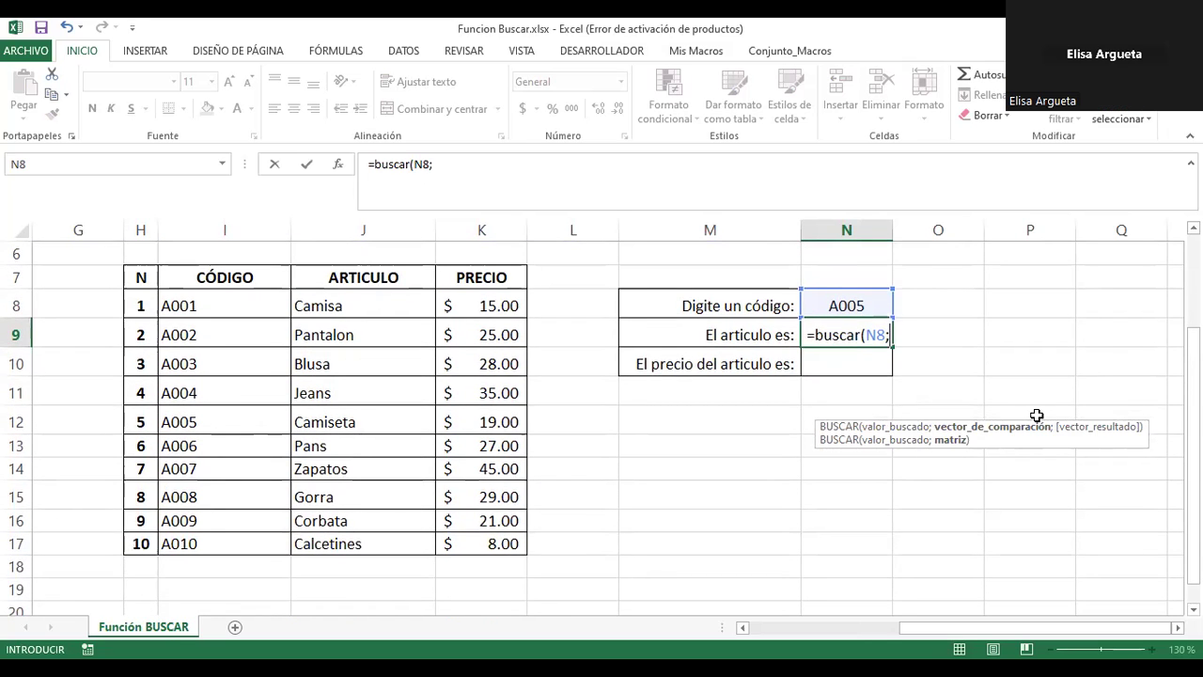
left_click(210, 303)
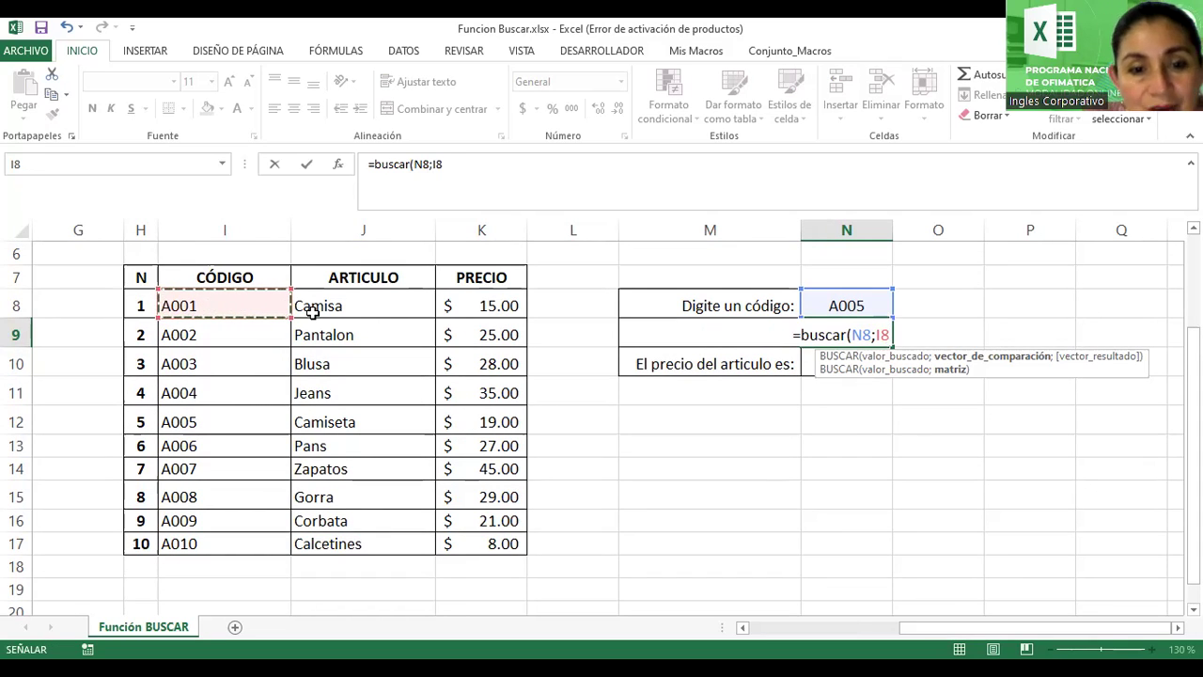
left_click(370, 536, "shift")
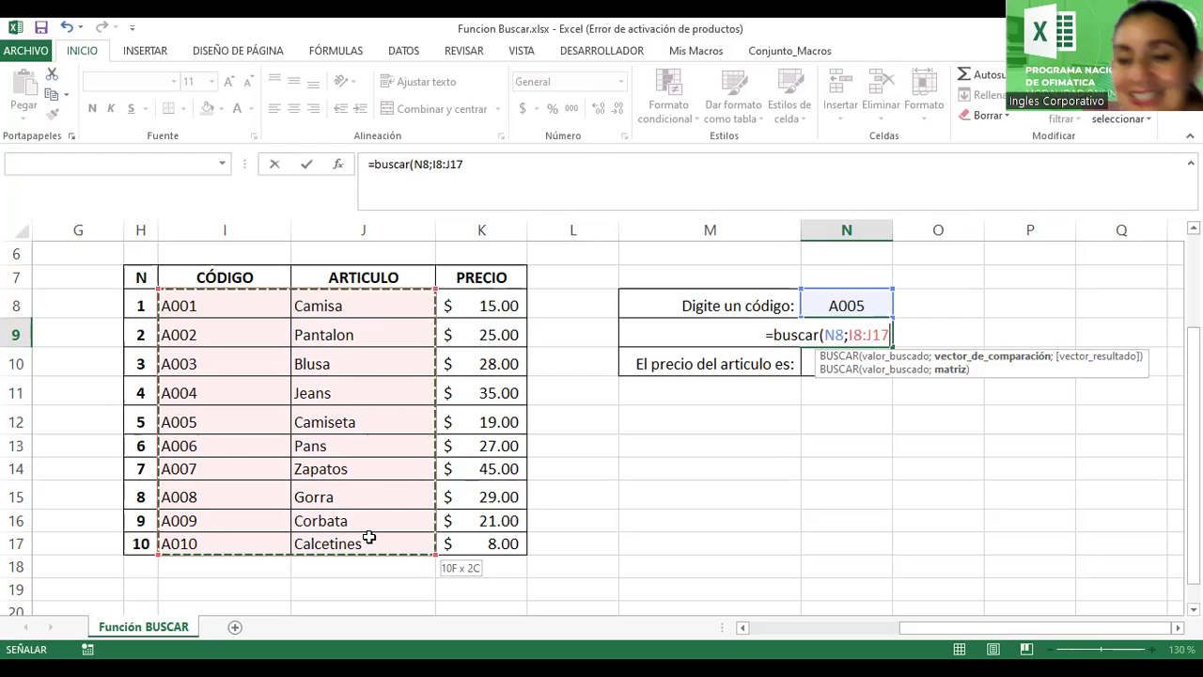
type(")")
key("Return")
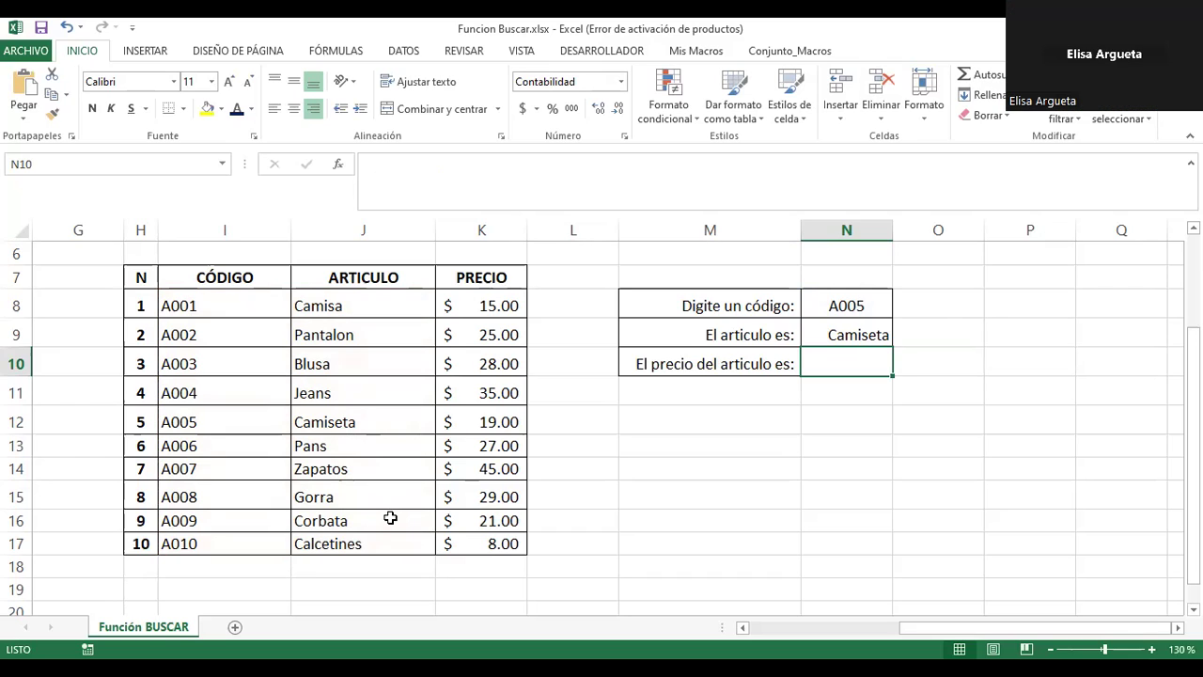
Make the code cell N8 bold with a yellow fill
left_click(864, 303)
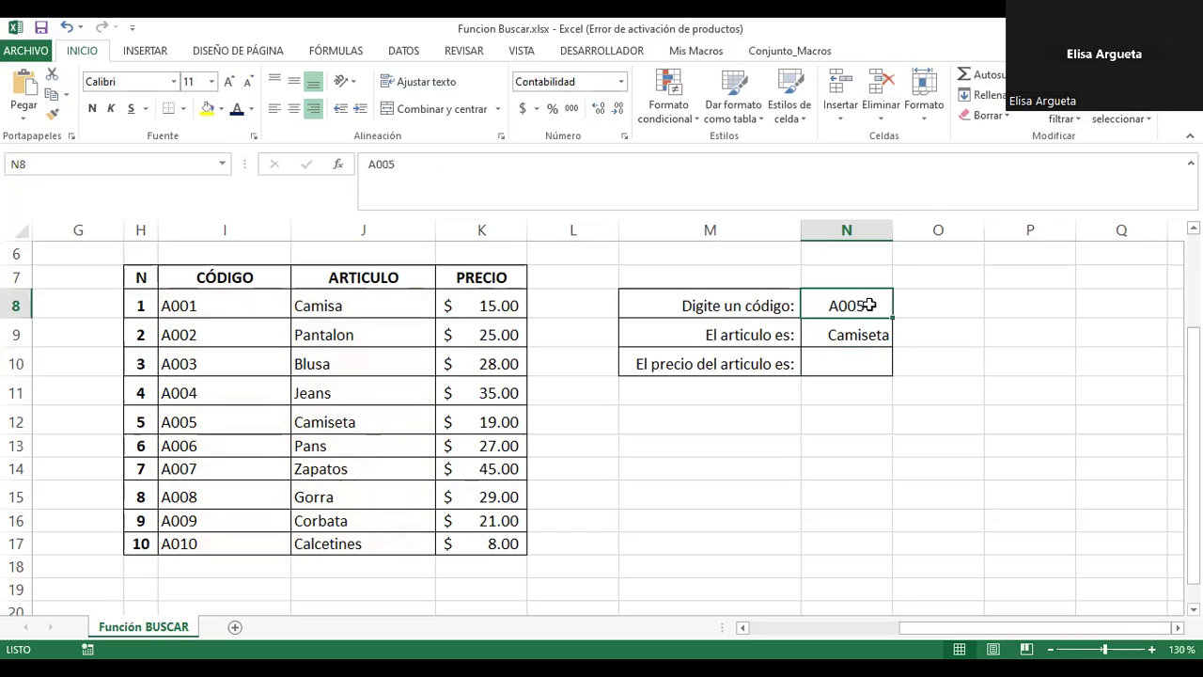
left_click(93, 108)
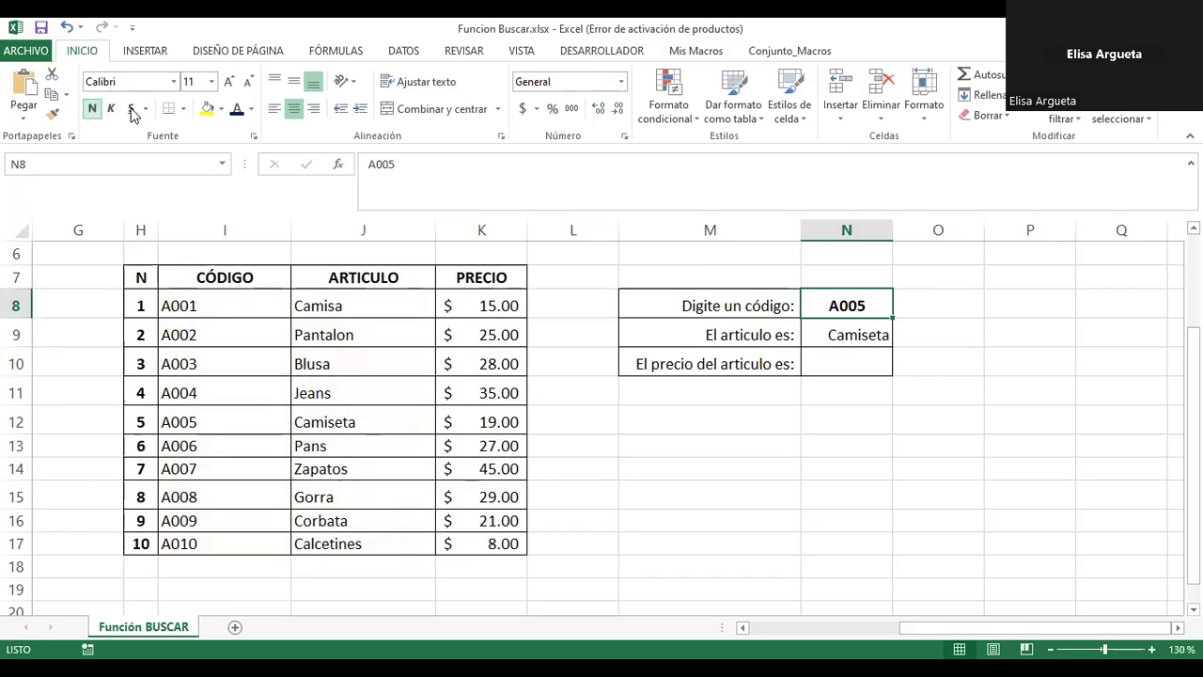
left_click(207, 108)
left_click(840, 370)
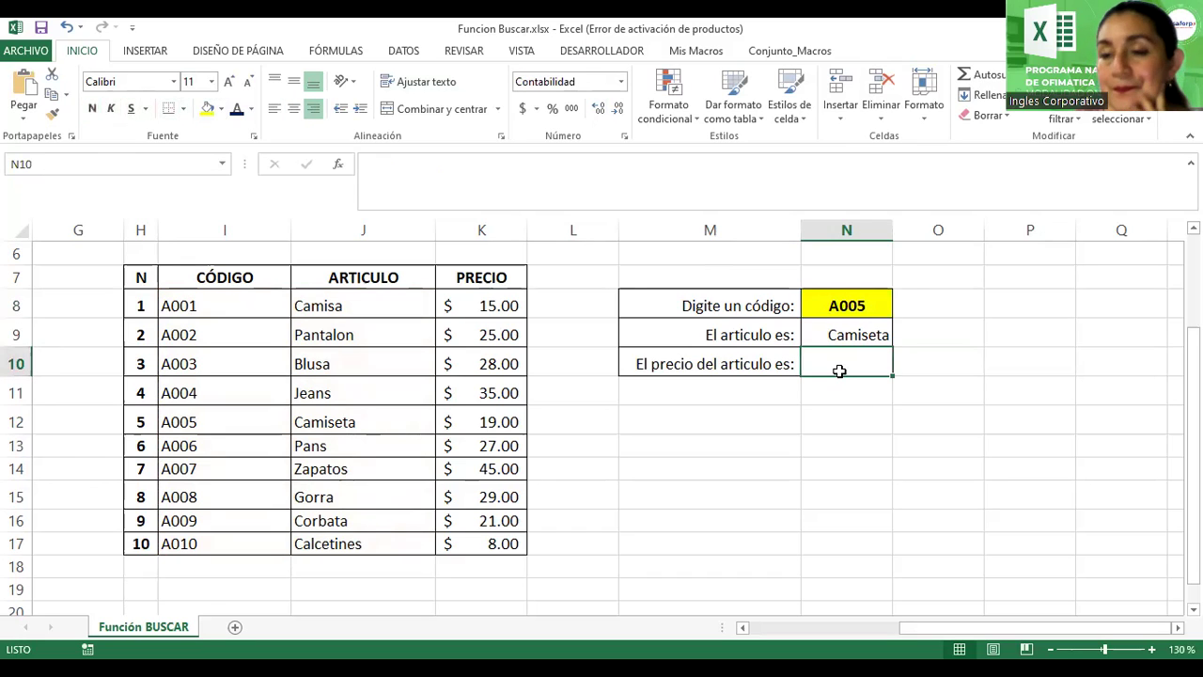
Enter =BUSCAR(N8;I8:K17) in N10 to return the price $ 19.00 for A005
type("=")
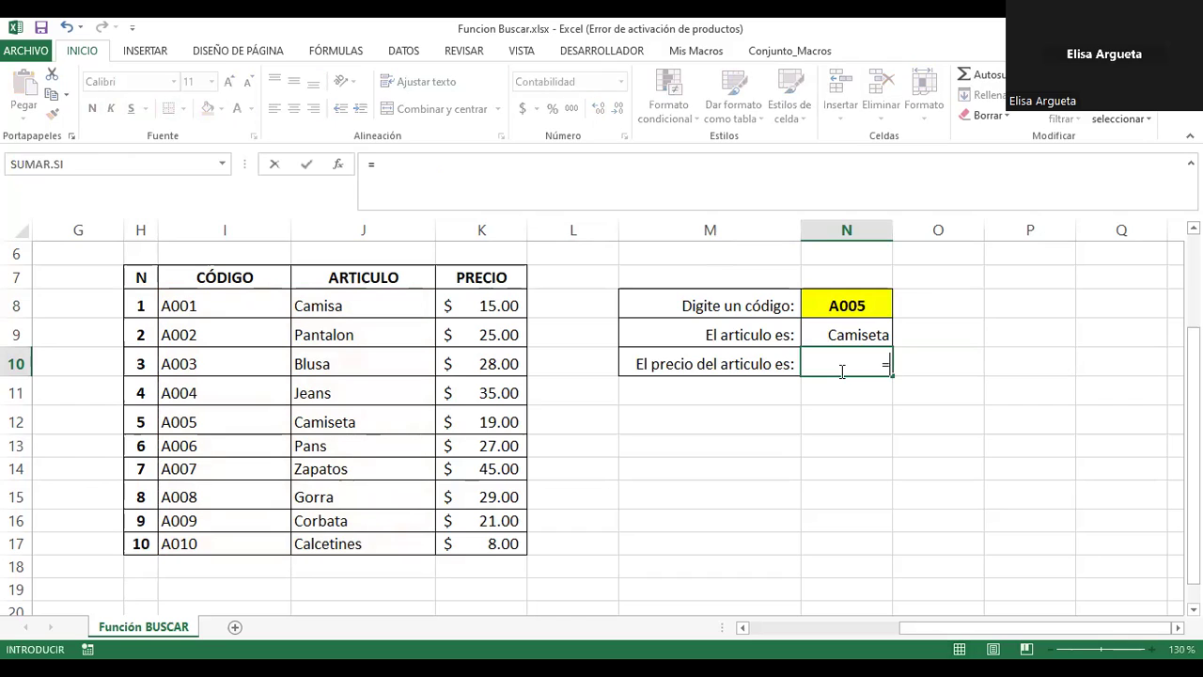
type("buscar")
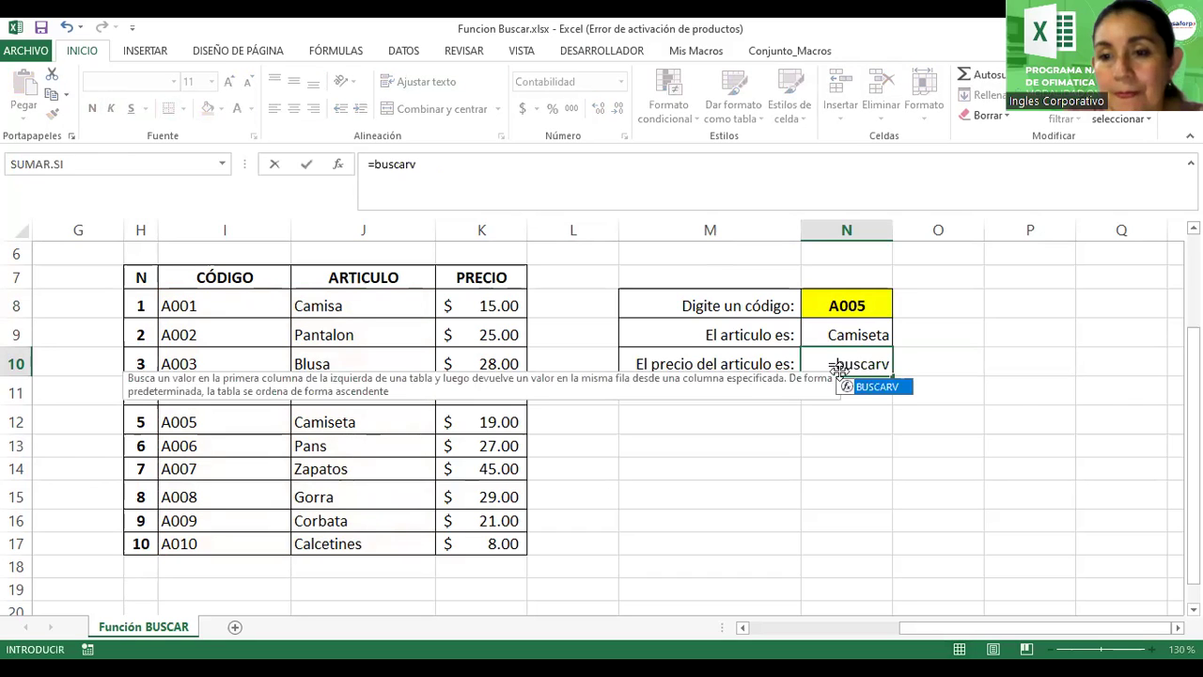
type("(")
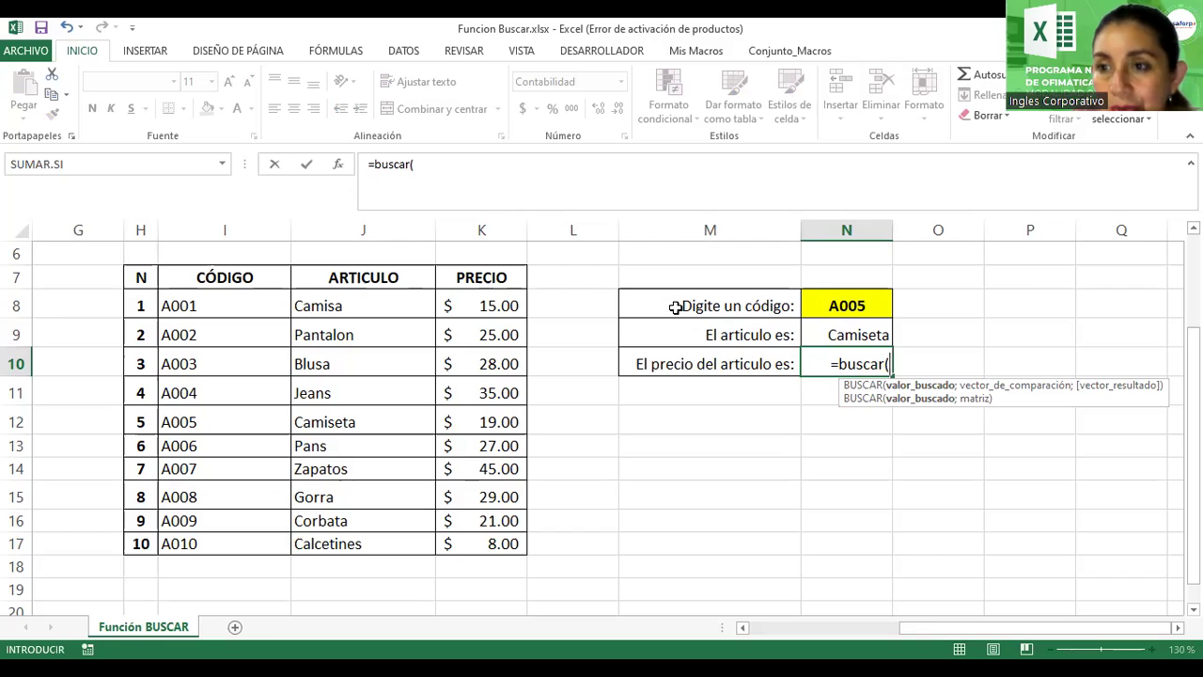
left_click(848, 307)
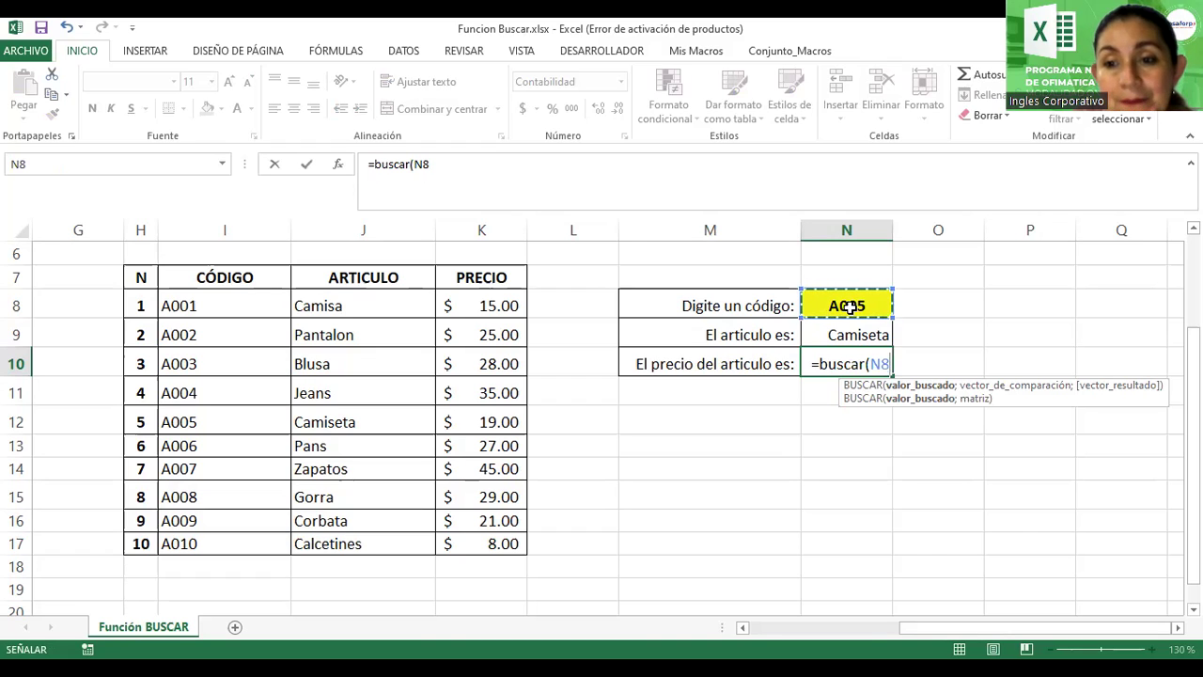
type(";")
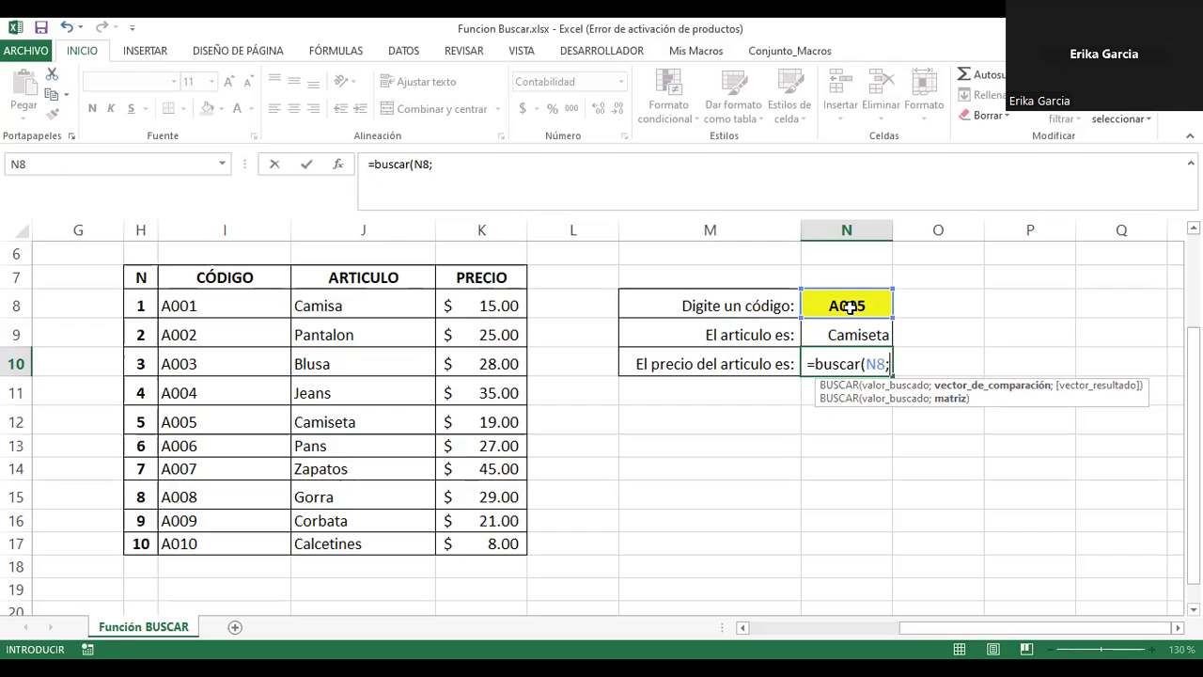
left_click(171, 299)
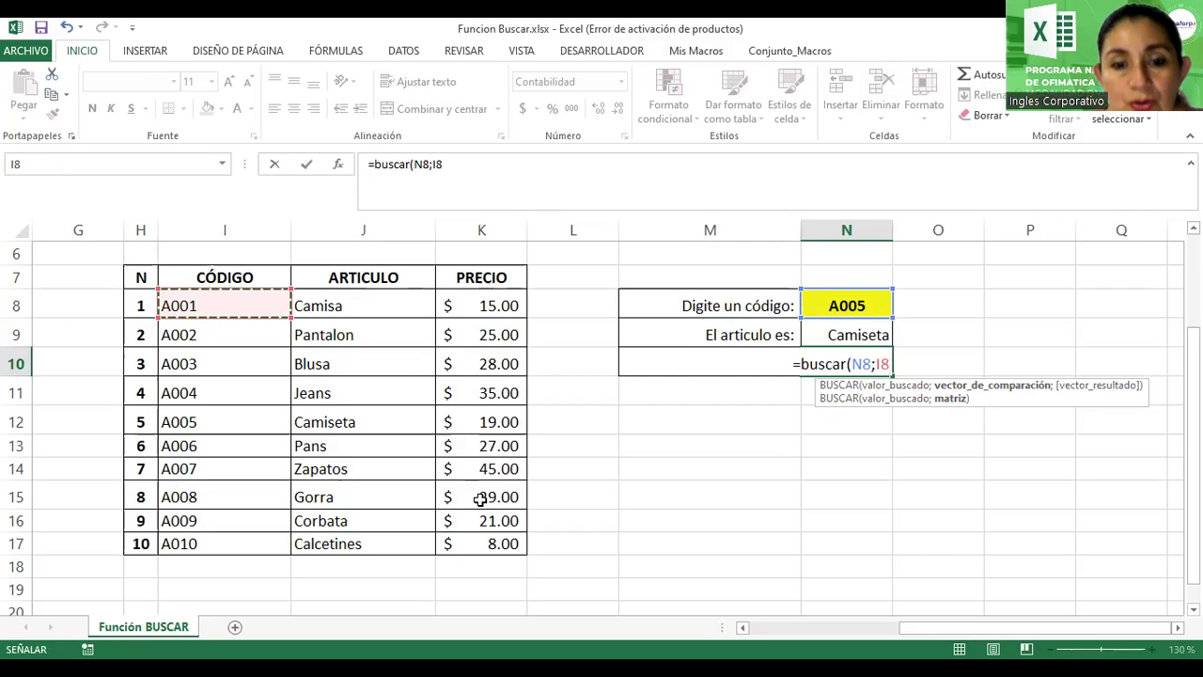
left_click(487, 542, "shift")
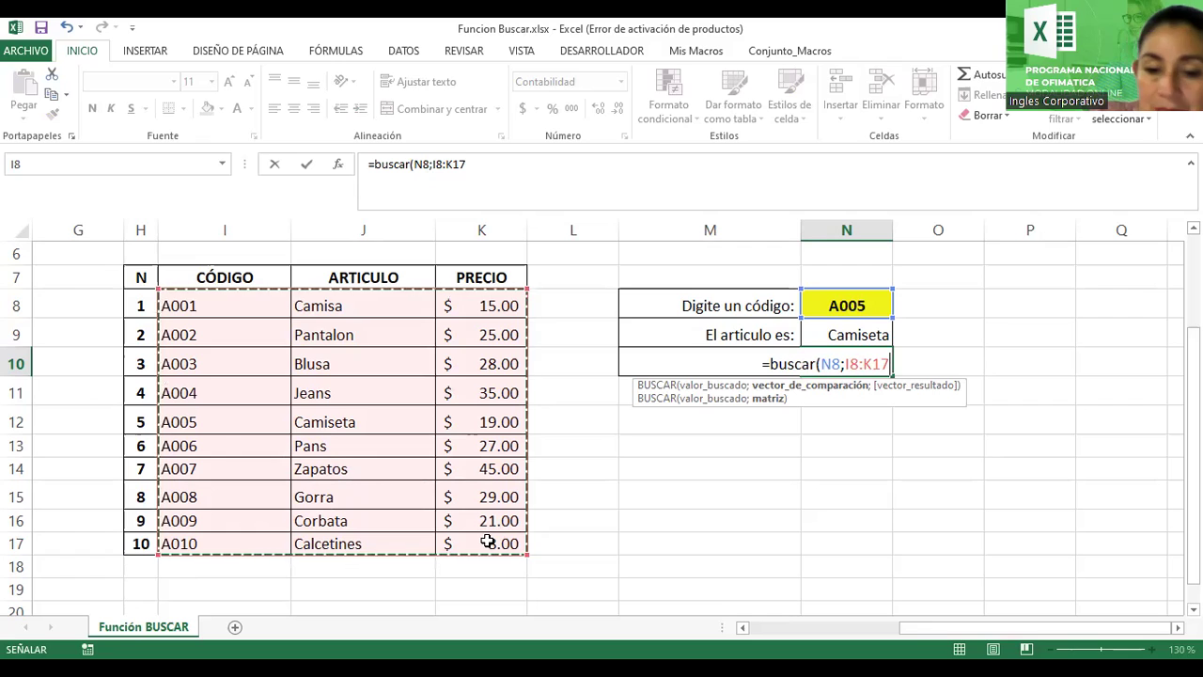
type(")")
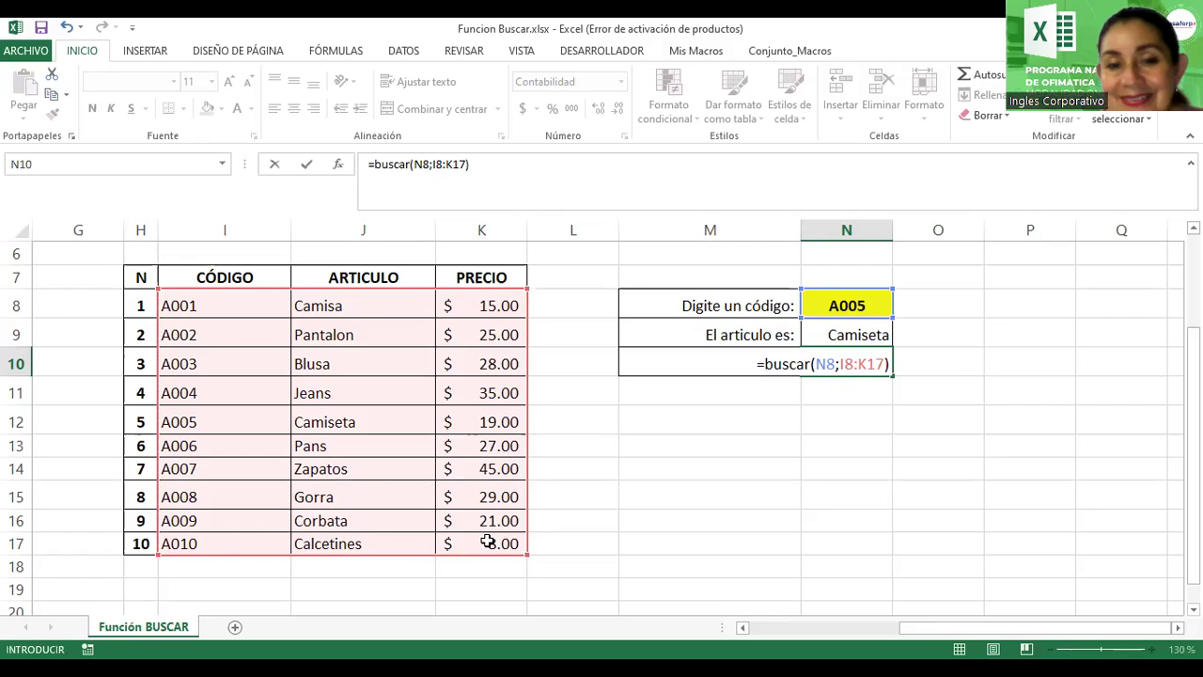
key("Return")
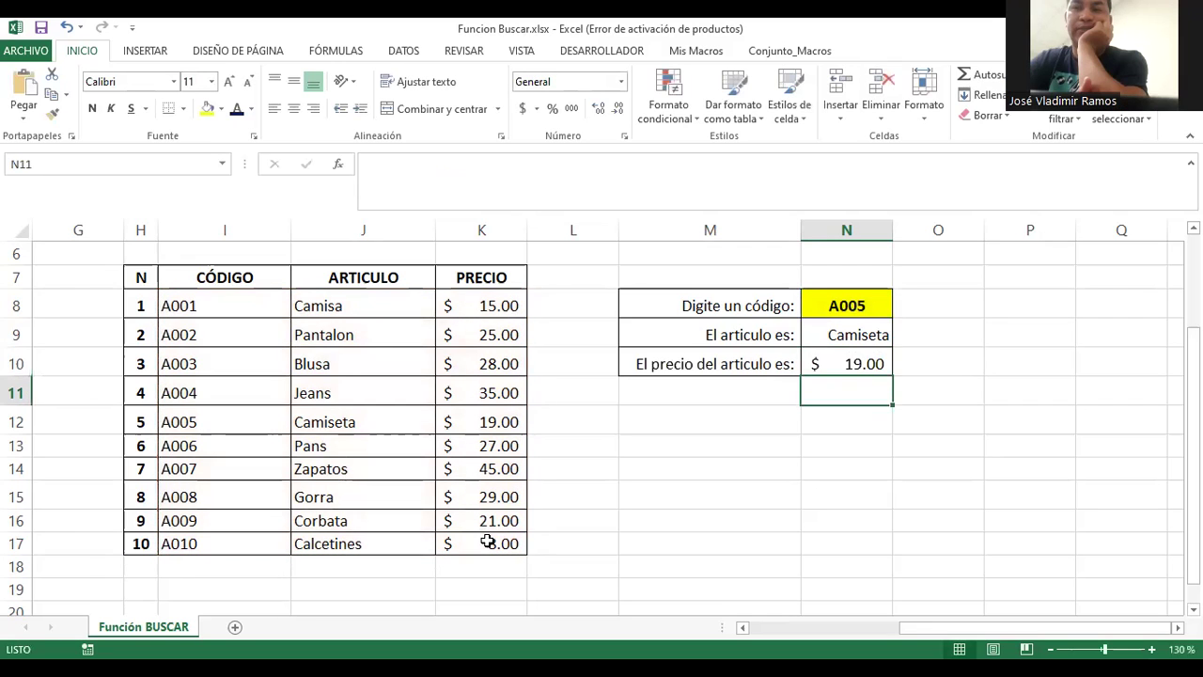
Review the price formula, then change the code in N8 to A001
double_click(872, 365)
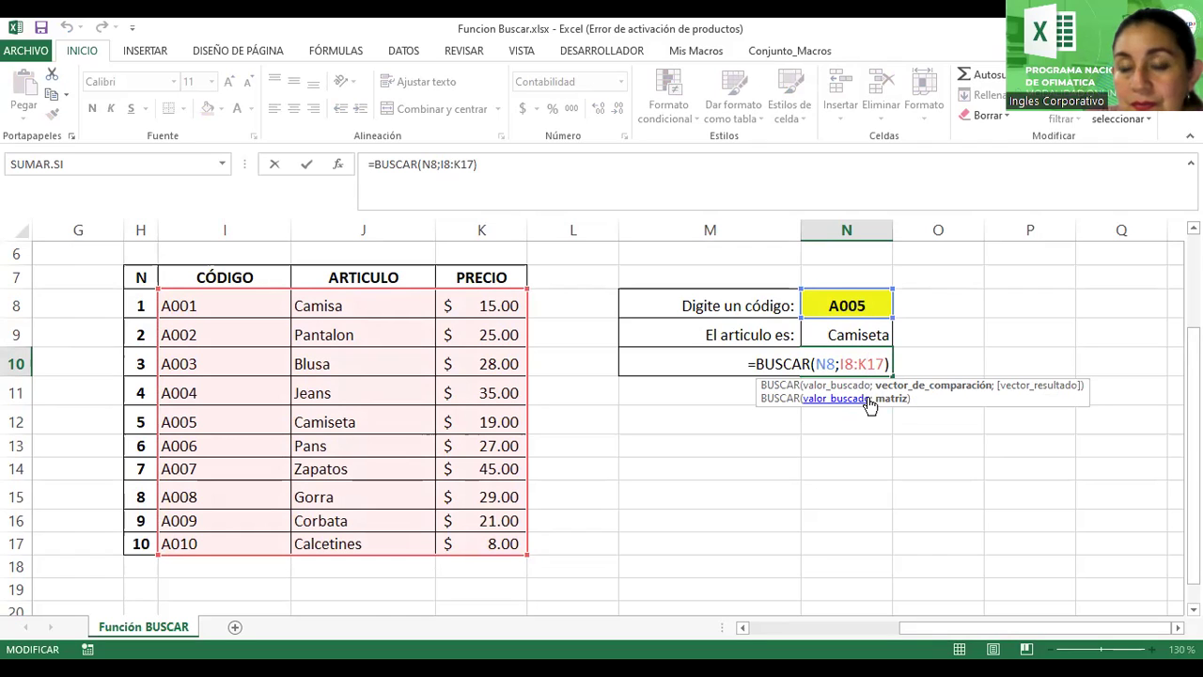
key("Return")
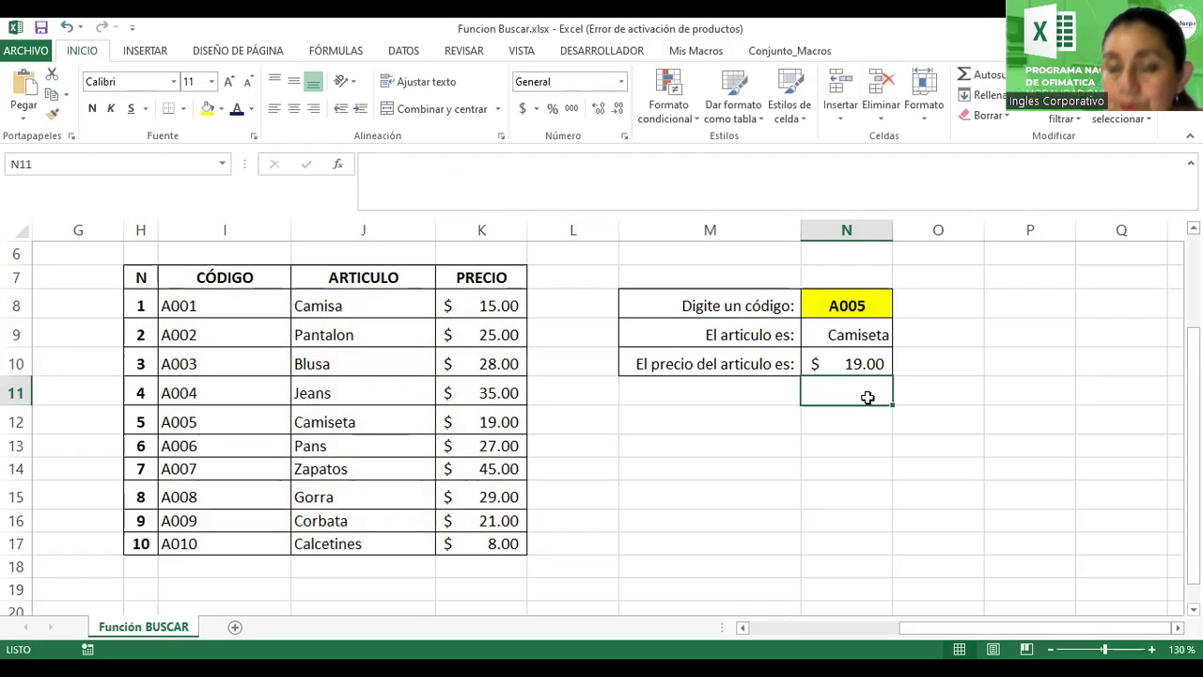
double_click(839, 308)
key("BackSpace")
type("1")
key("Return")
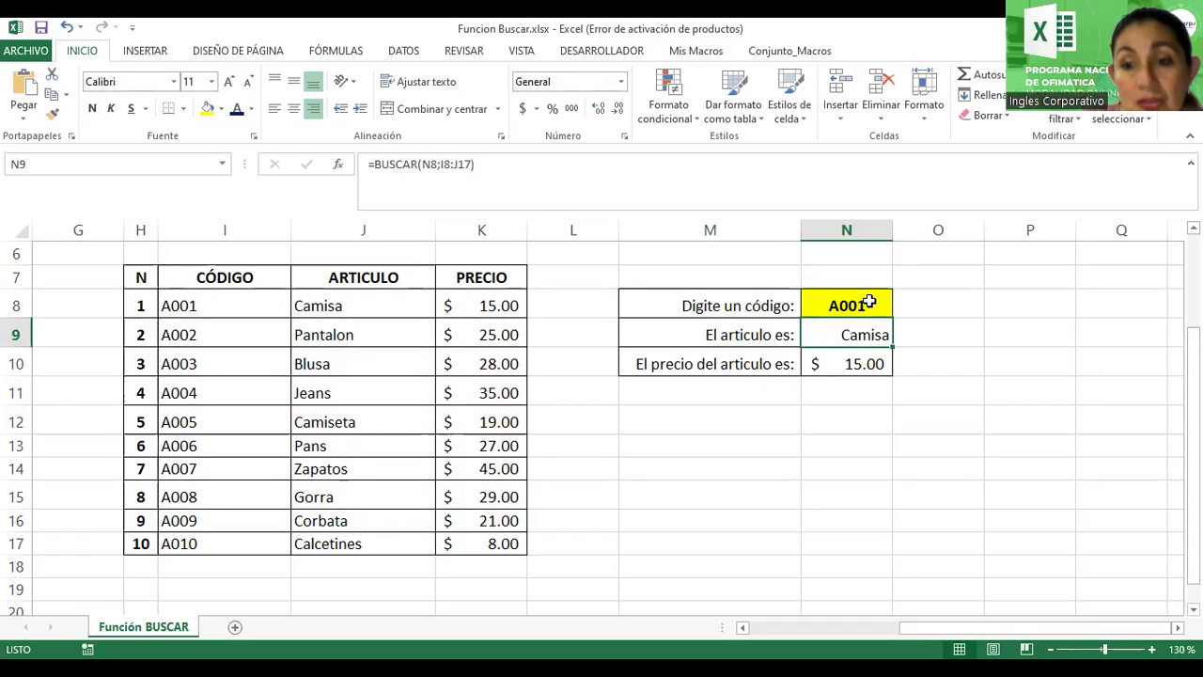
Change the code to A010 so the results show Calcetines and $ 8.00
double_click(869, 302)
key("BackSpace")
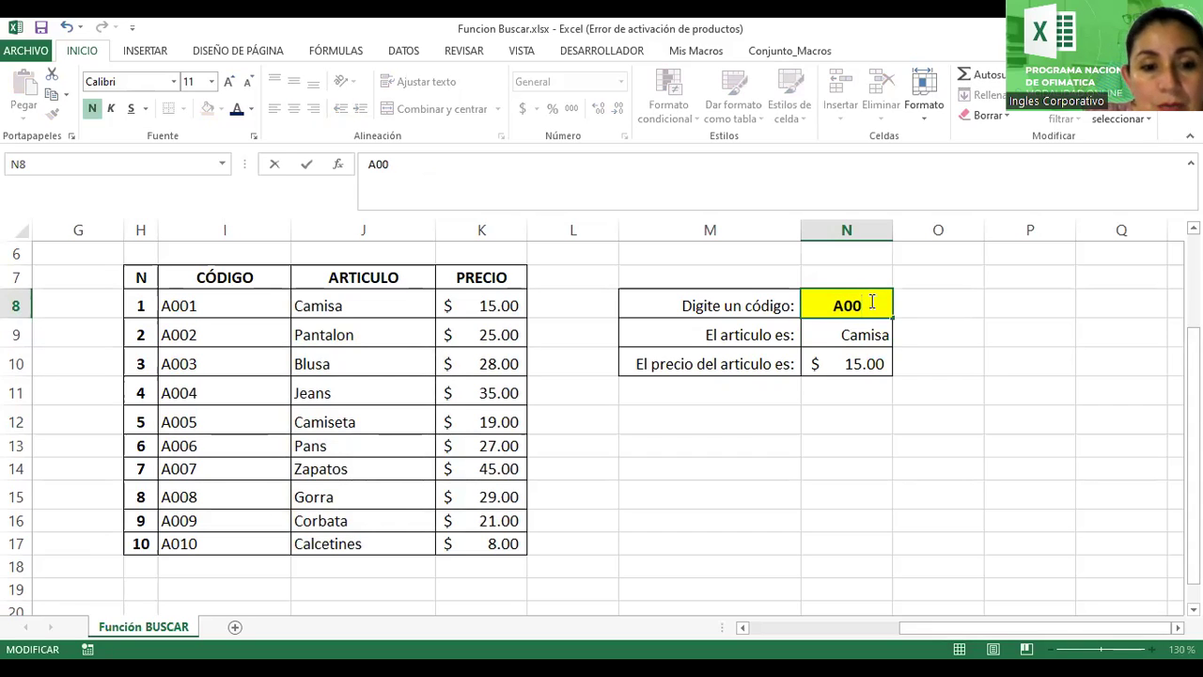
key("BackSpace")
type("10")
key("Return")
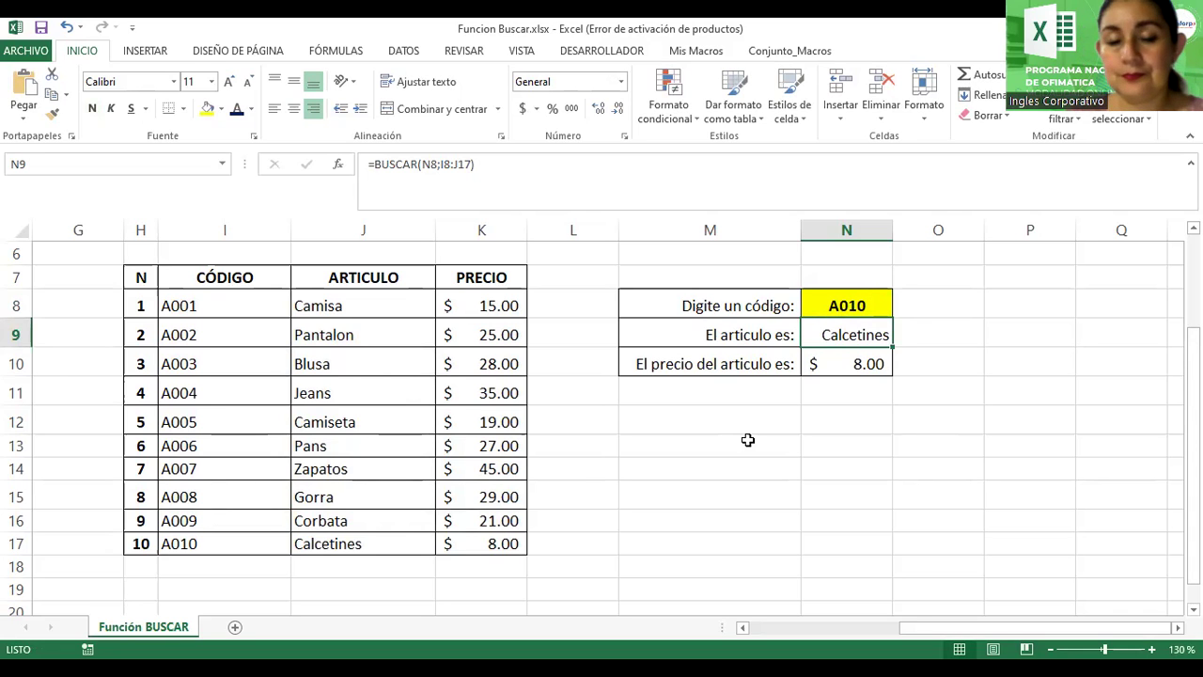
Bold the three prompt labels in M8:M10
scroll(747, 439, "down", 2)
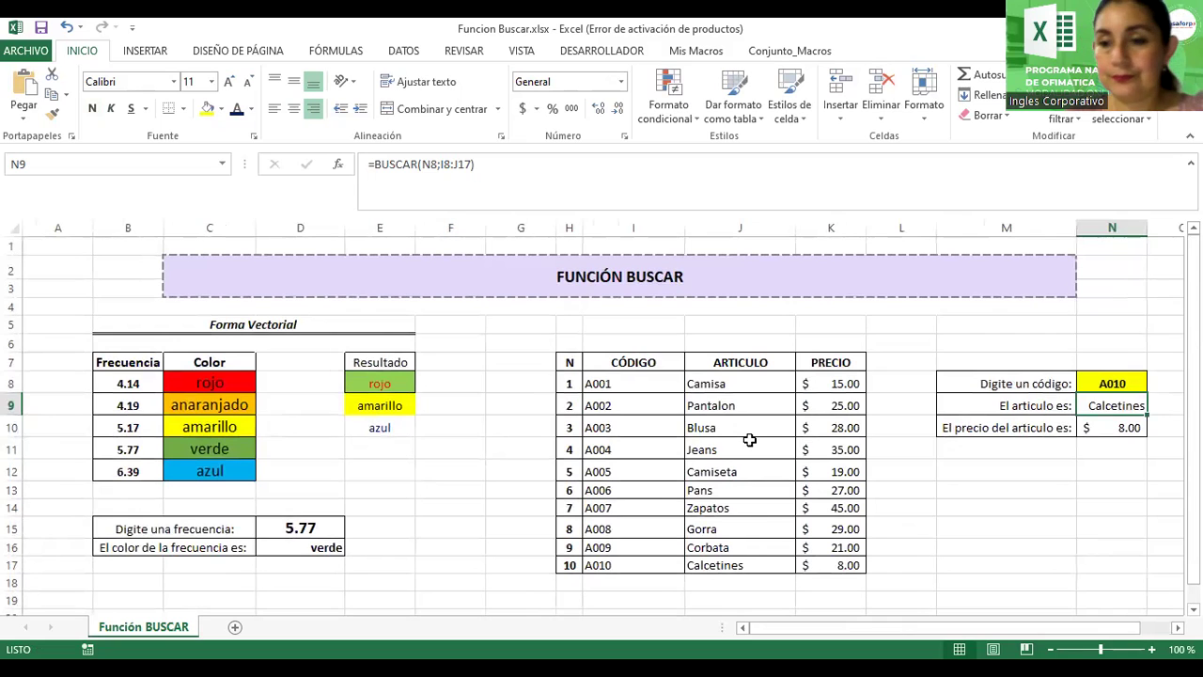
scroll(747, 440, "up", 1)
scroll(749, 440, "up", 1)
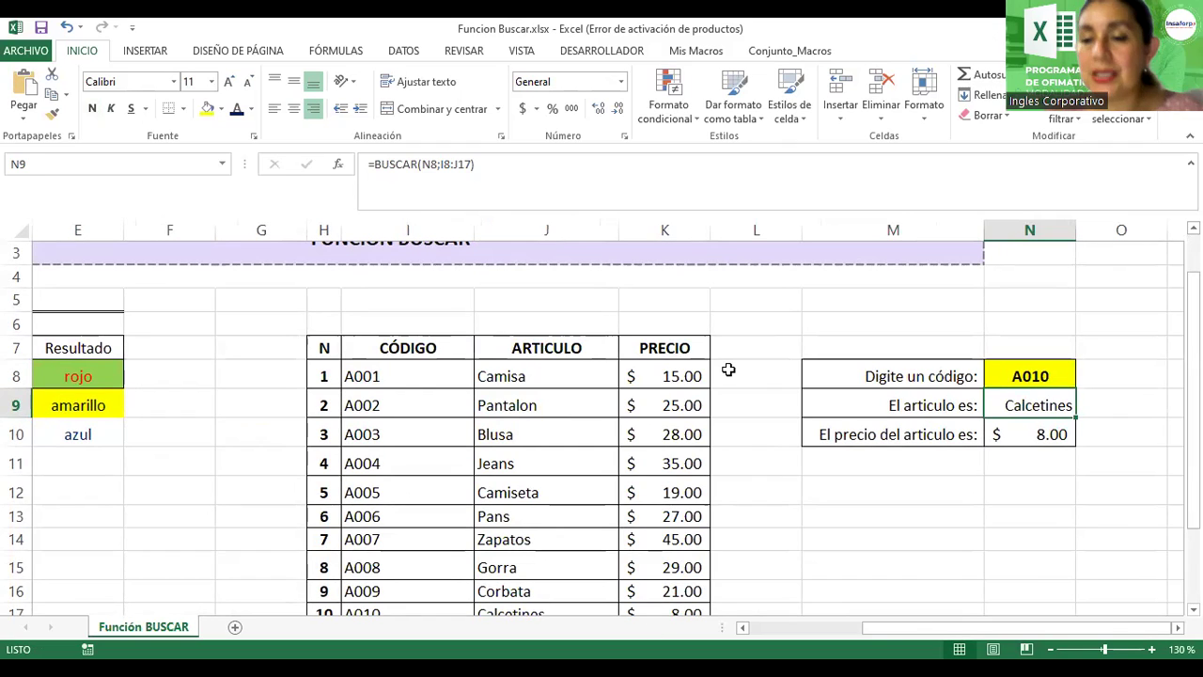
left_click(856, 480)
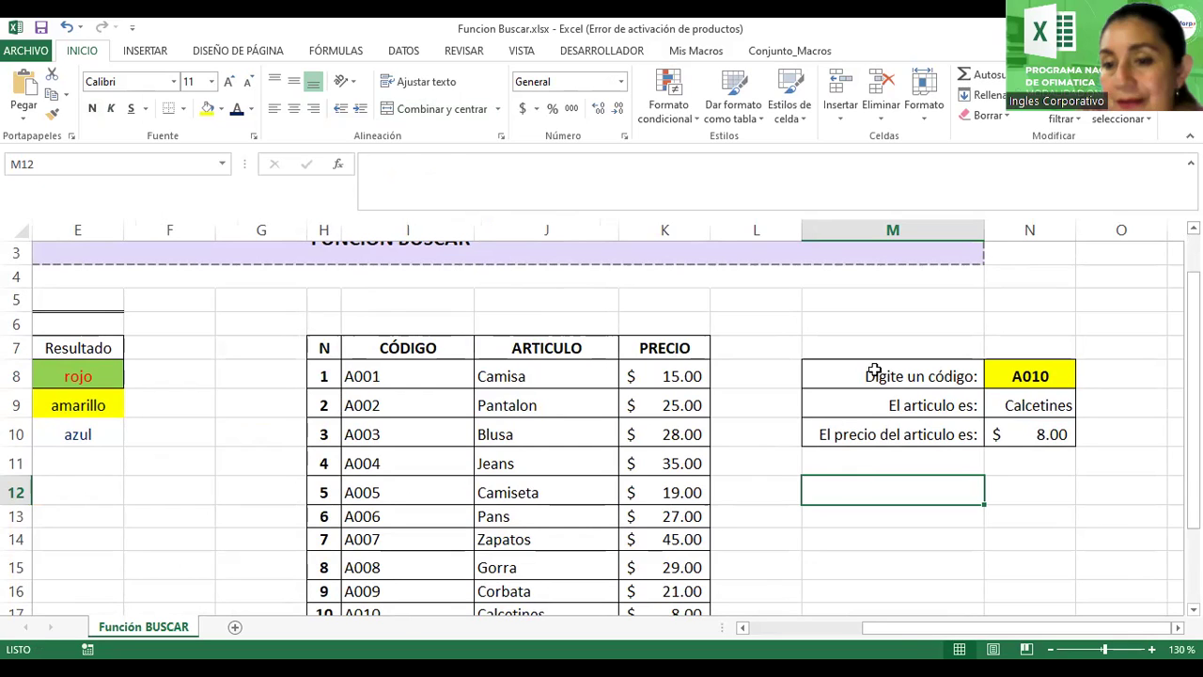
left_click_drag(873, 376, 865, 430)
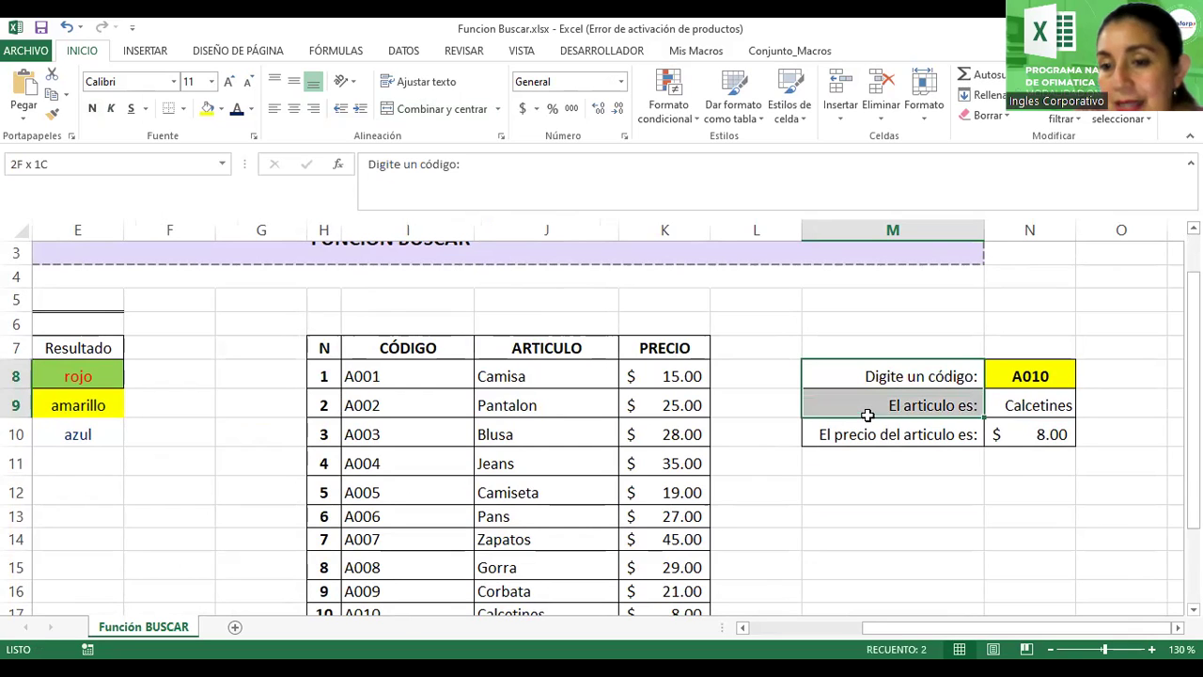
left_click(92, 108)
left_click(555, 463)
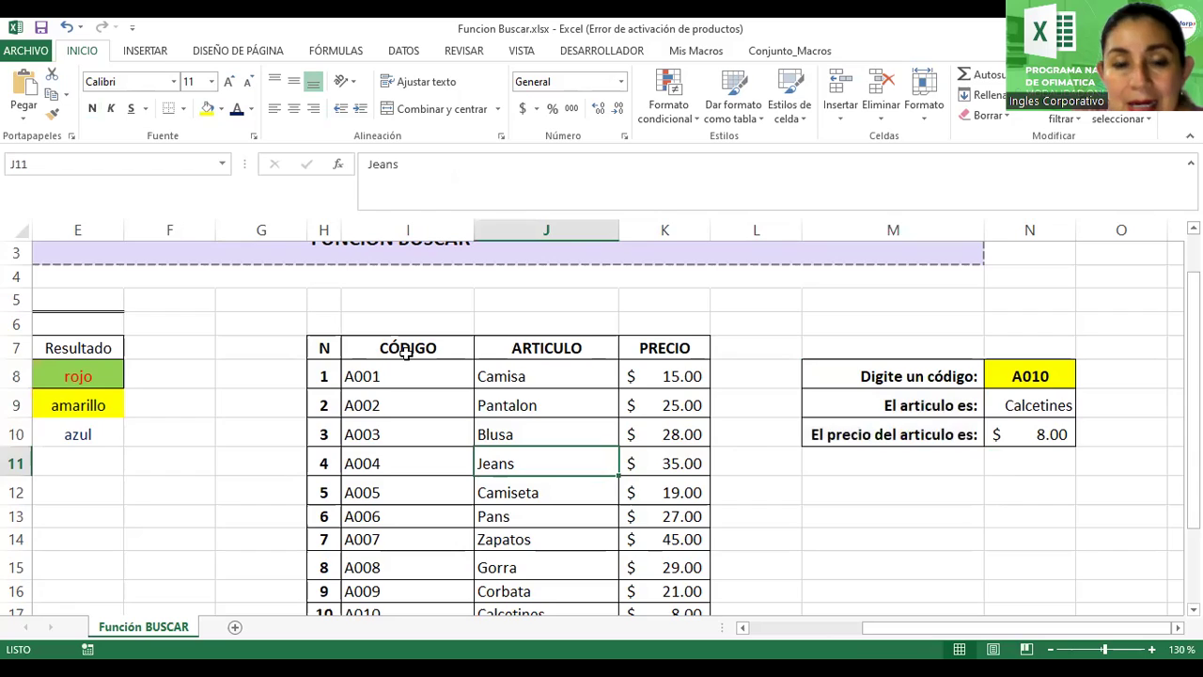
scroll(407, 352, "down", 2, "ctrl")
scroll(570, 360, "down", 1, "ctrl")
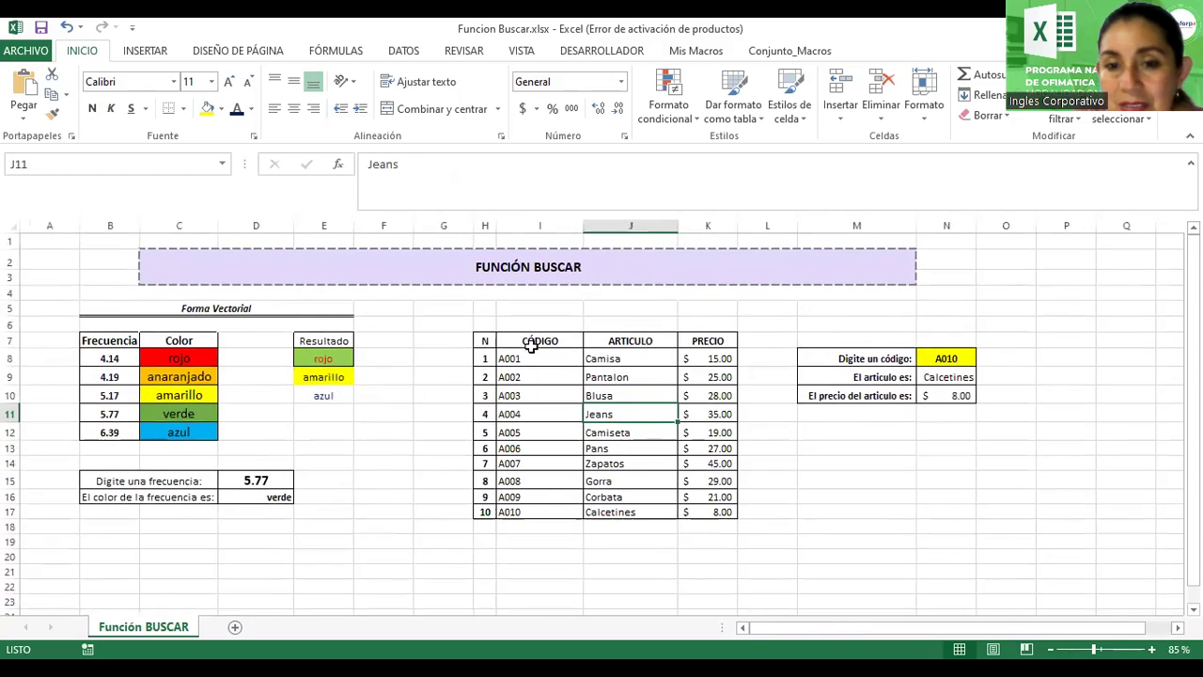
Format H7:K17 as a blue-styled table with headers and hide its filter buttons
left_click_drag(481, 341, 707, 511)
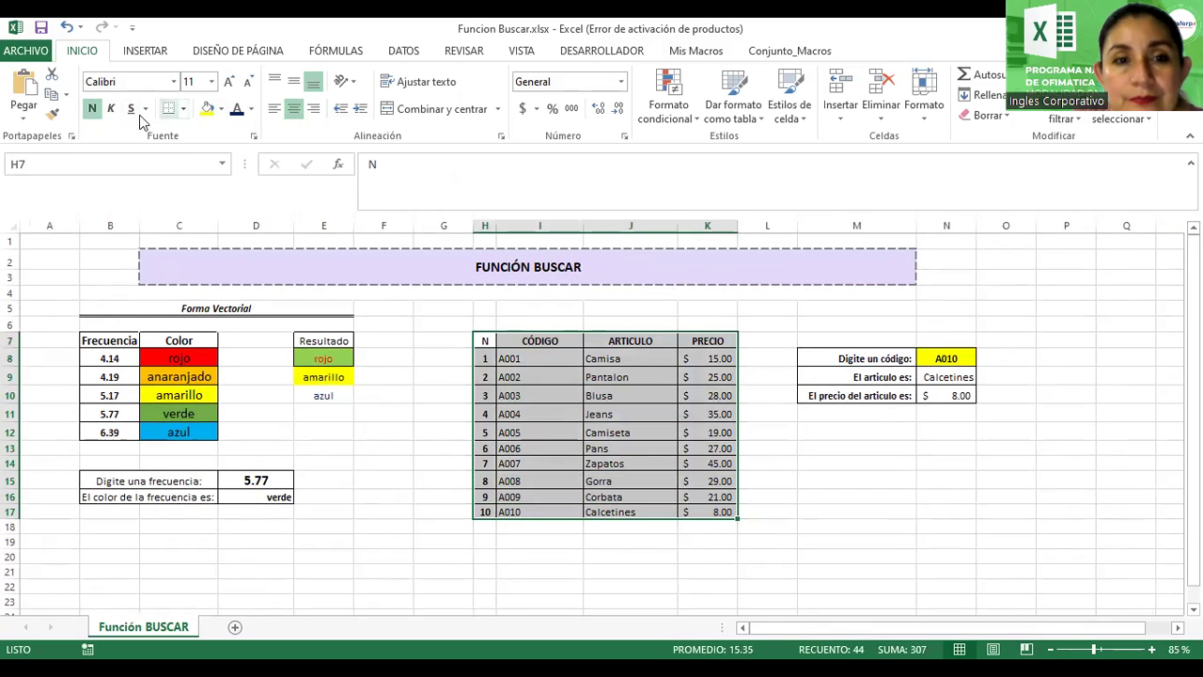
left_click(758, 120)
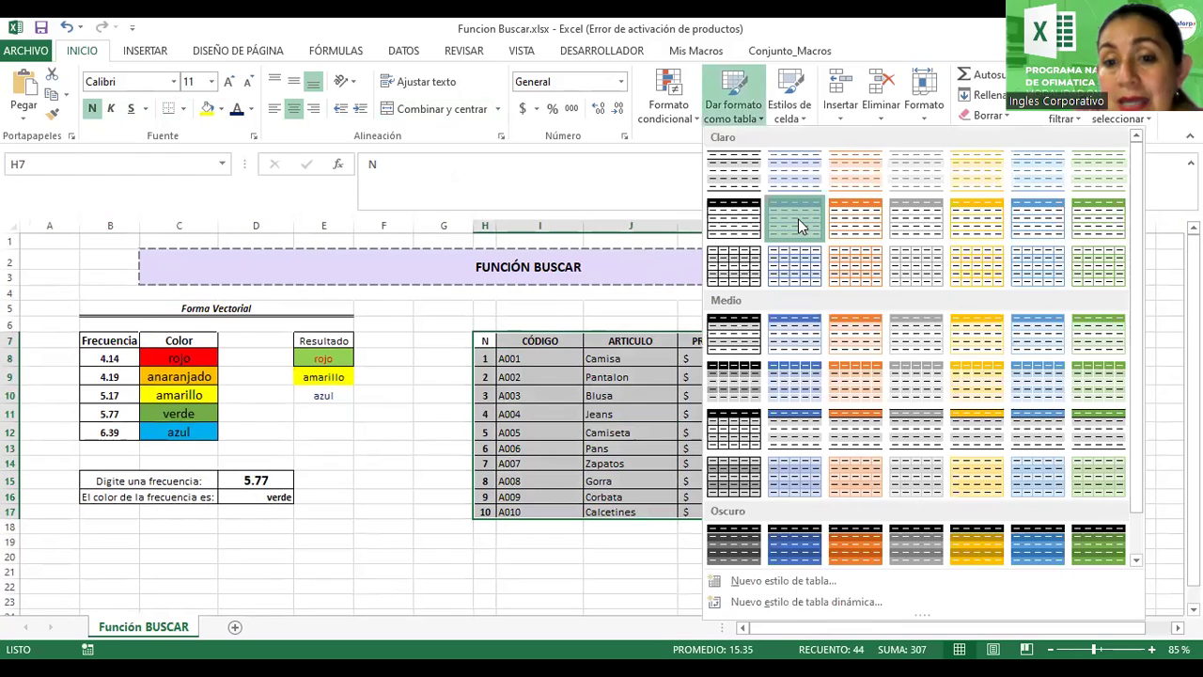
left_click(798, 225)
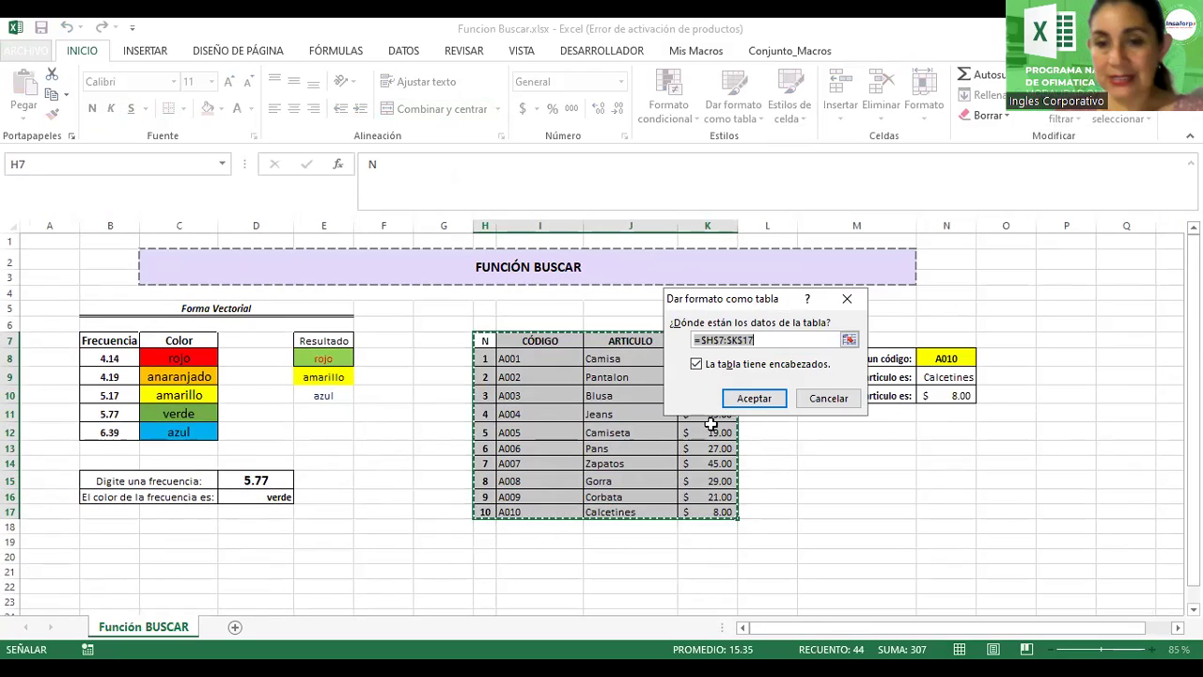
left_click(738, 406)
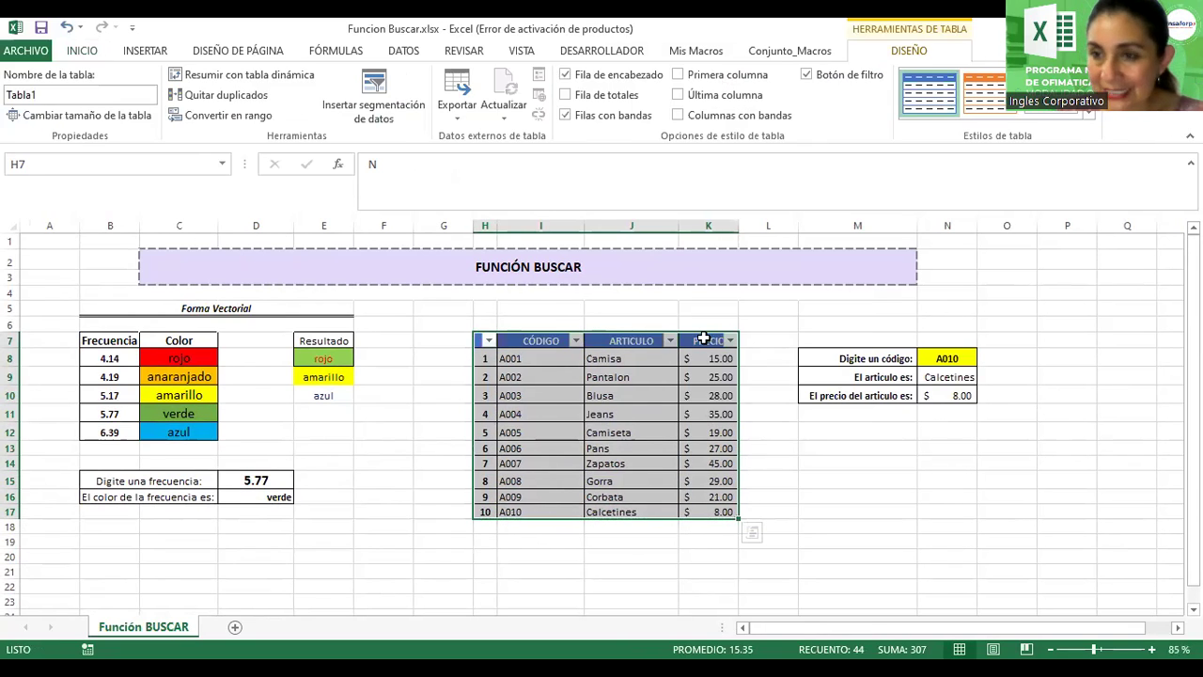
left_click(806, 75)
left_click(829, 444)
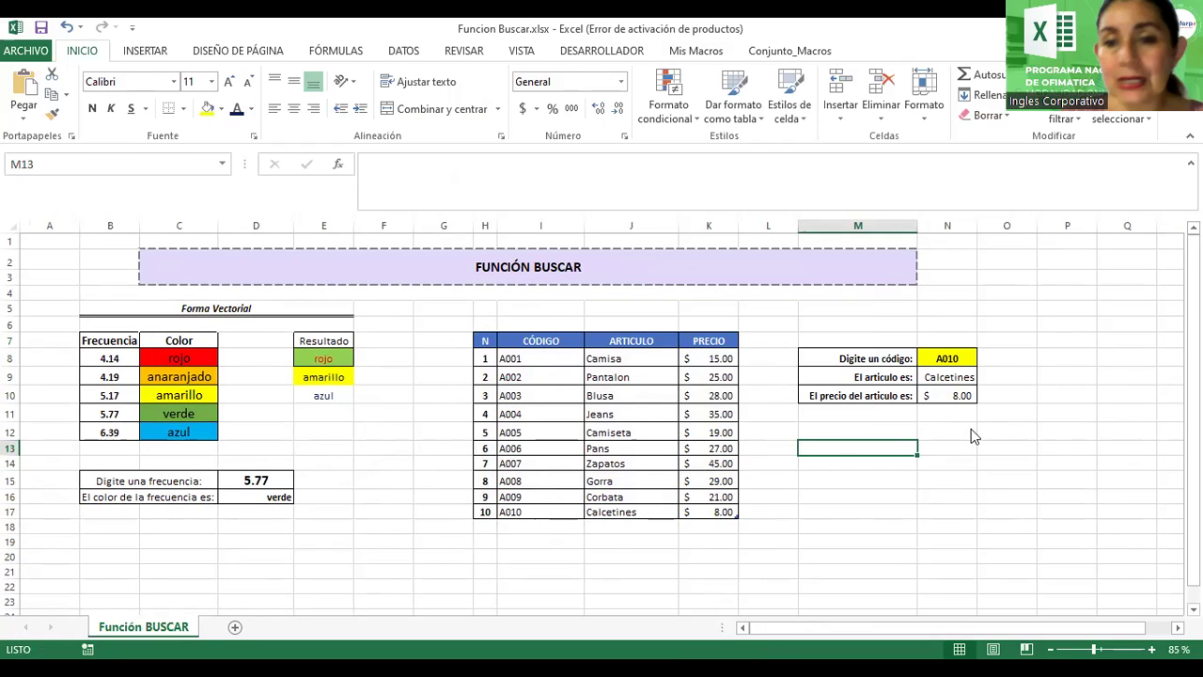
left_click(957, 378)
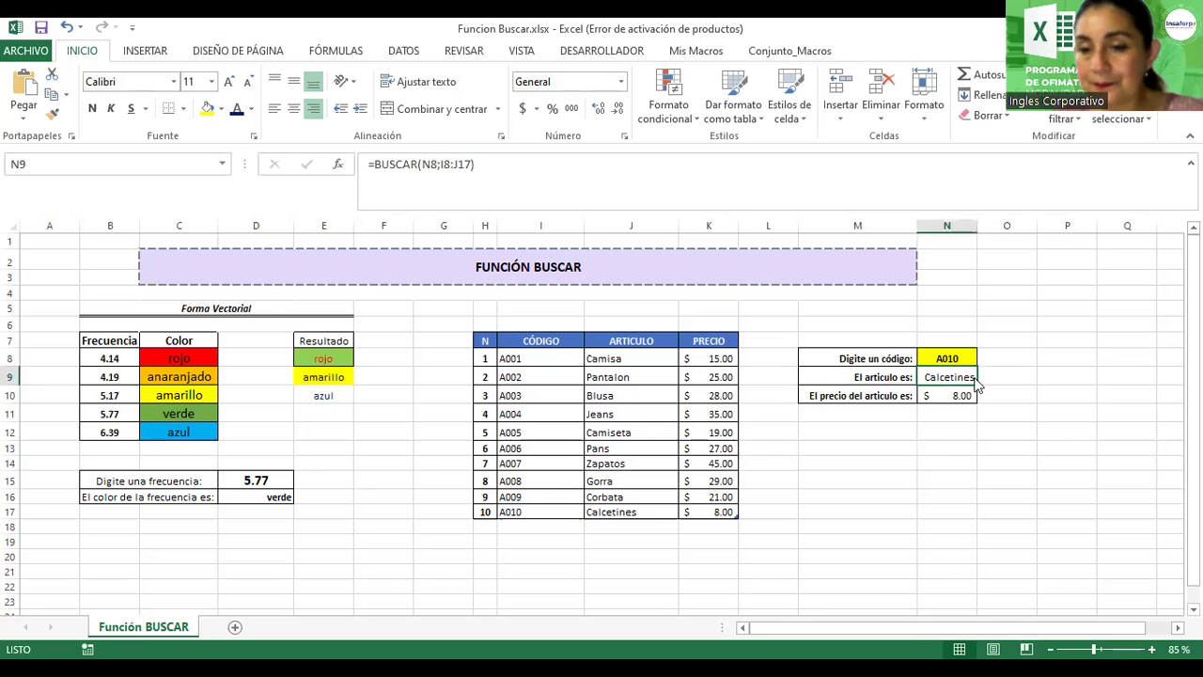
scroll(974, 413, "up", 3, "ctrl")
scroll(975, 413, "up", 1, "ctrl")
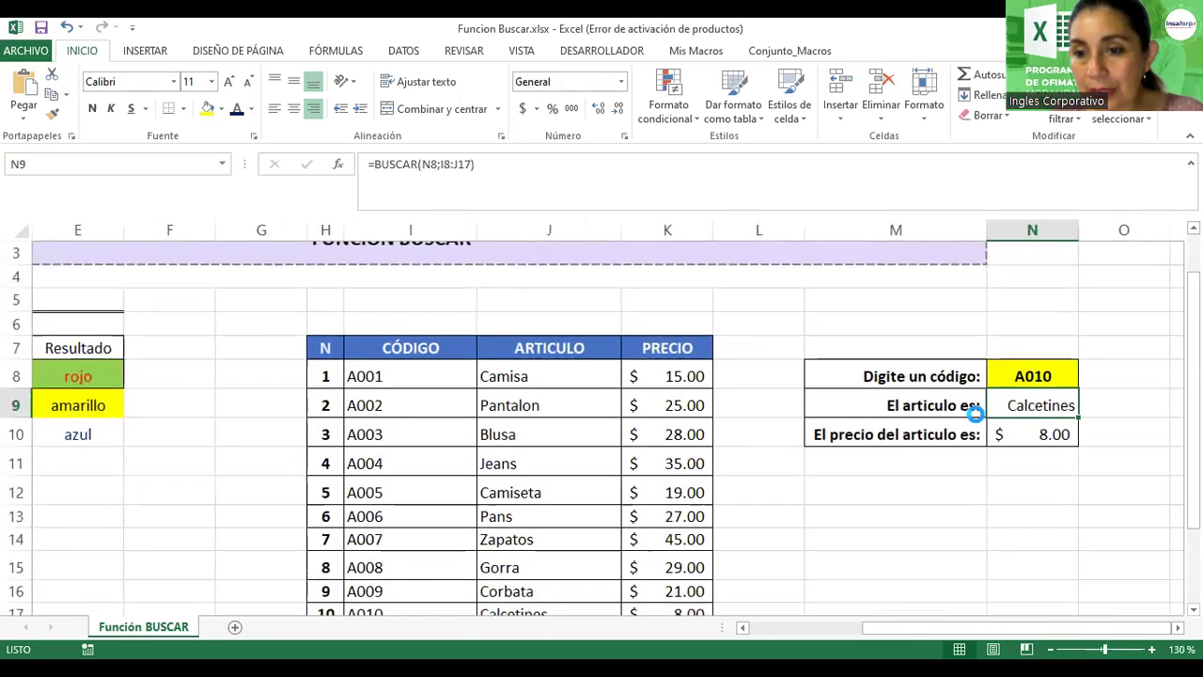
scroll(975, 413, "up", 1, "ctrl")
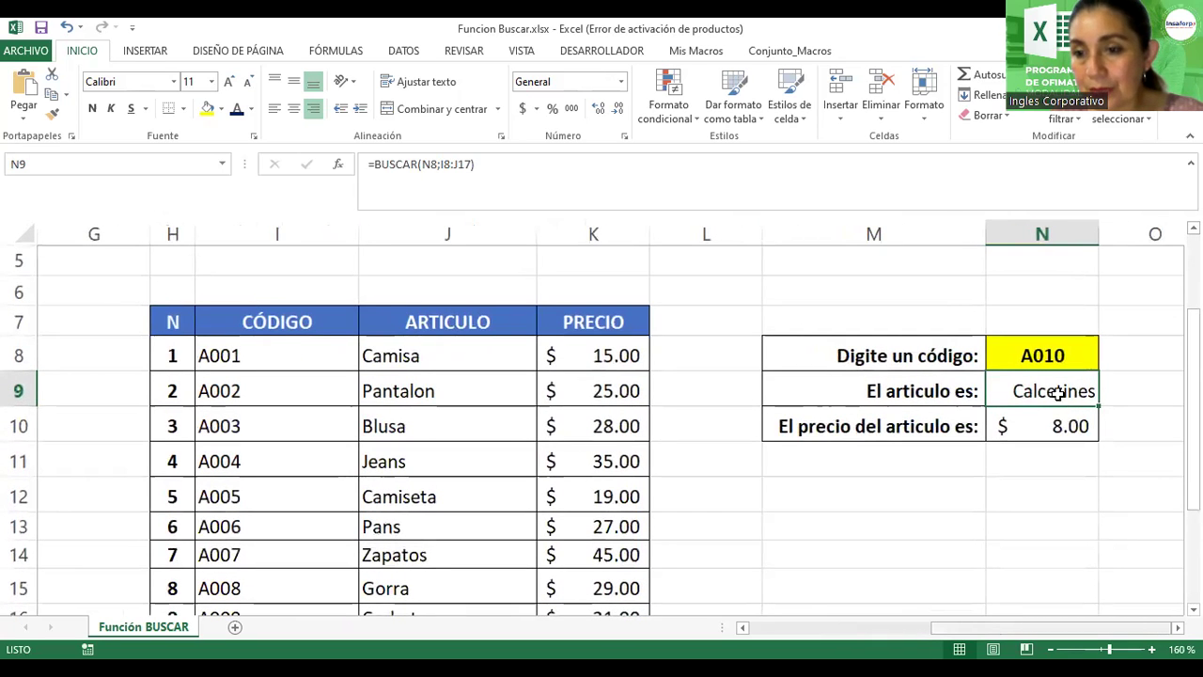
key("F2")
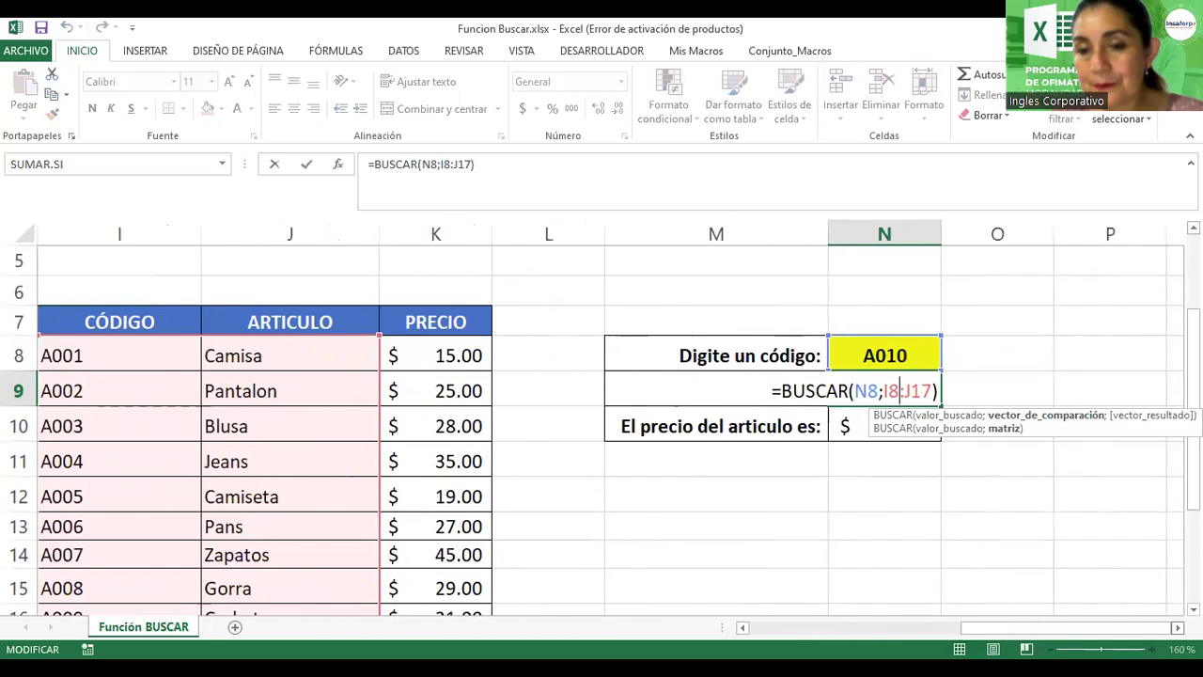
left_click(900, 390)
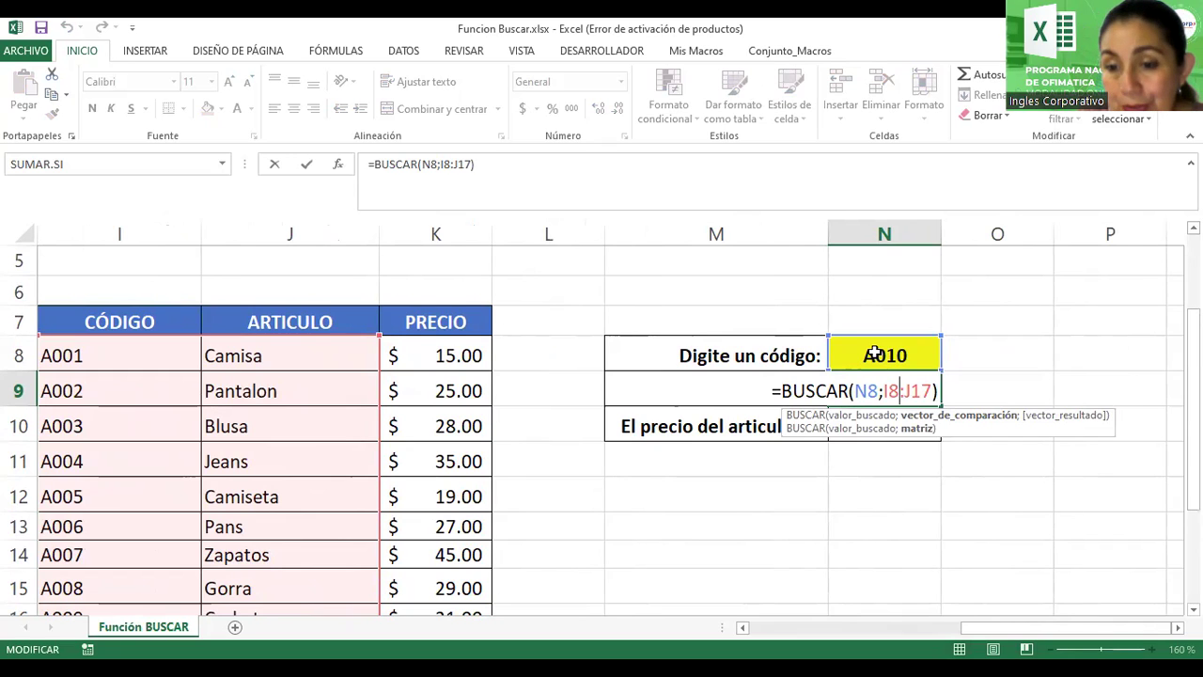
left_click_drag(884, 391, 931, 391)
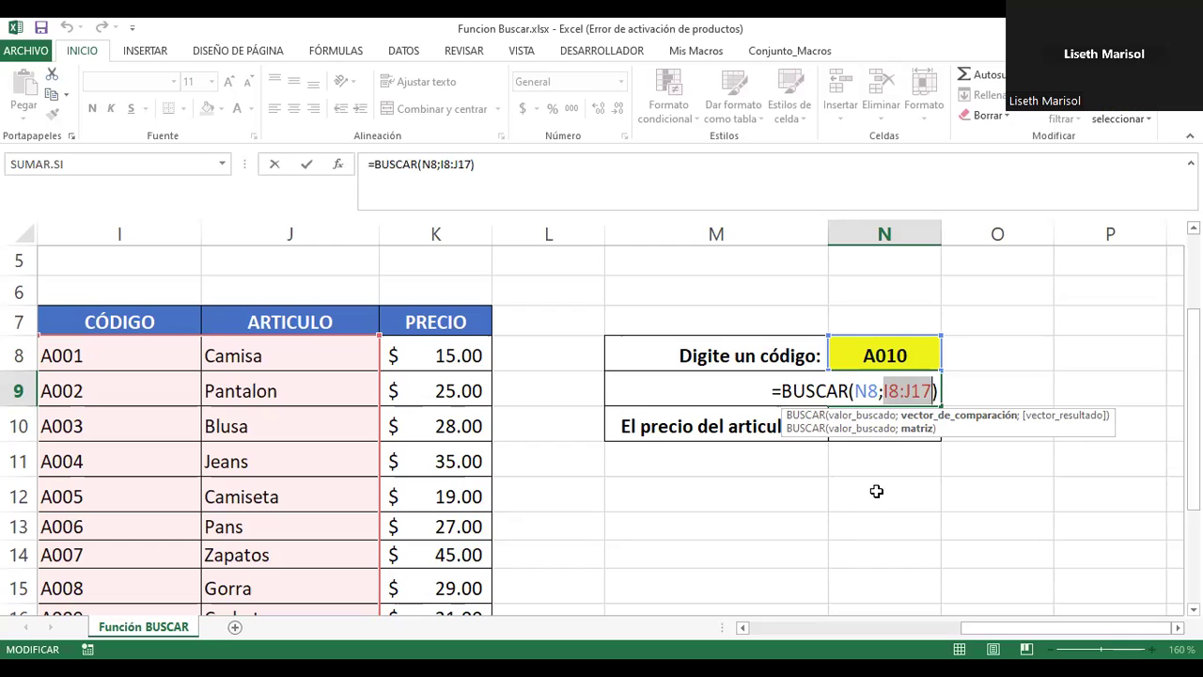
key("Return")
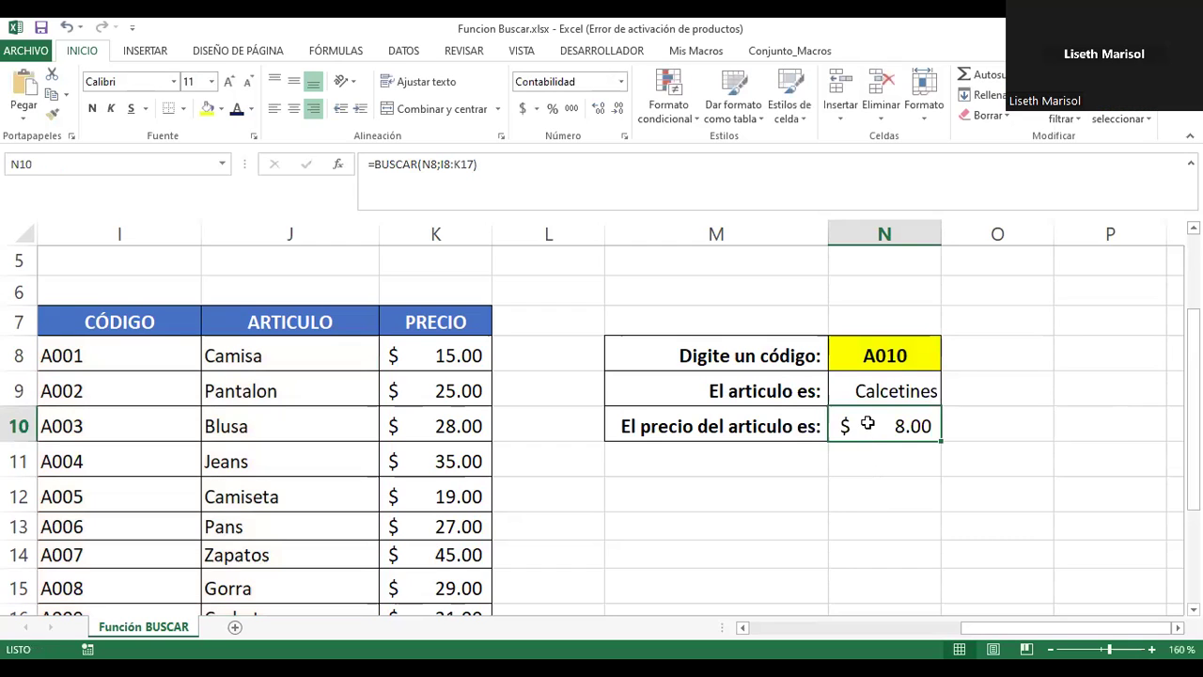
double_click(860, 426)
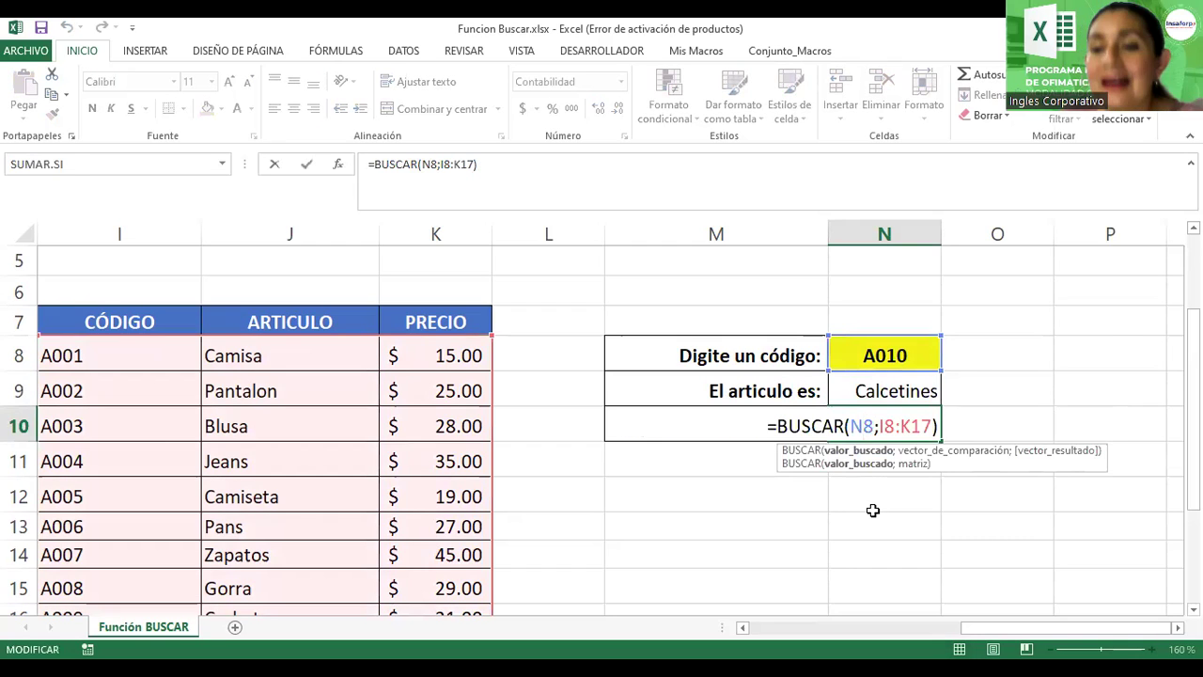
key("Return")
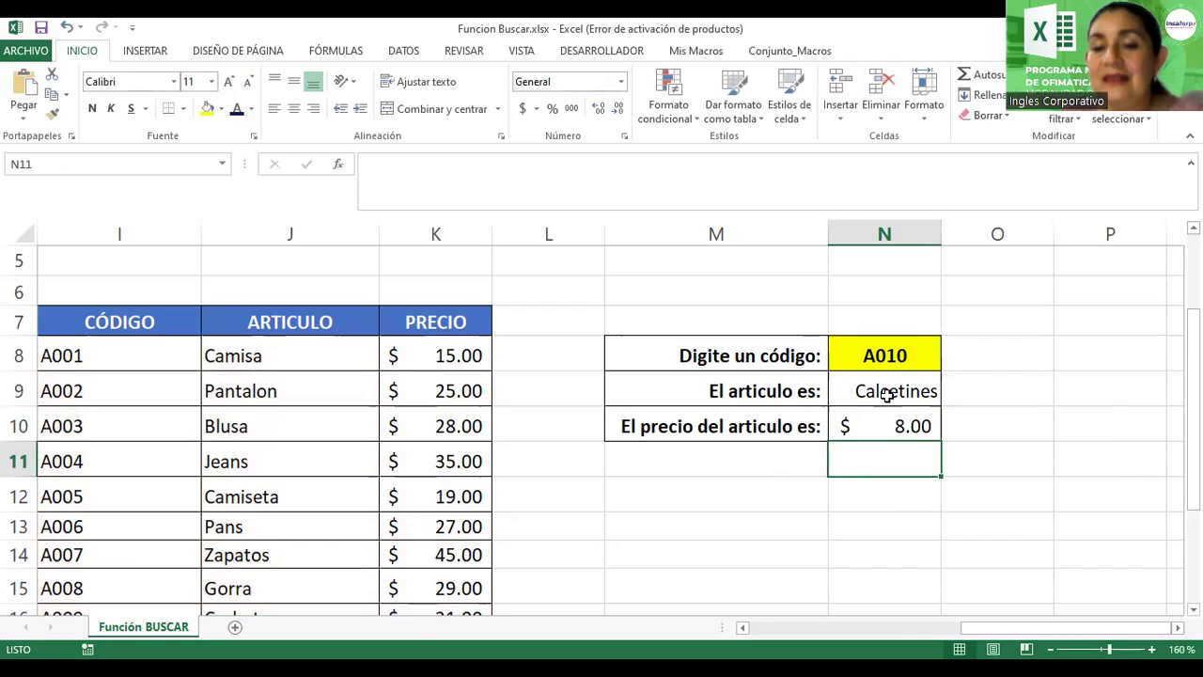
left_click(851, 500)
scroll(852, 507, "down", 1)
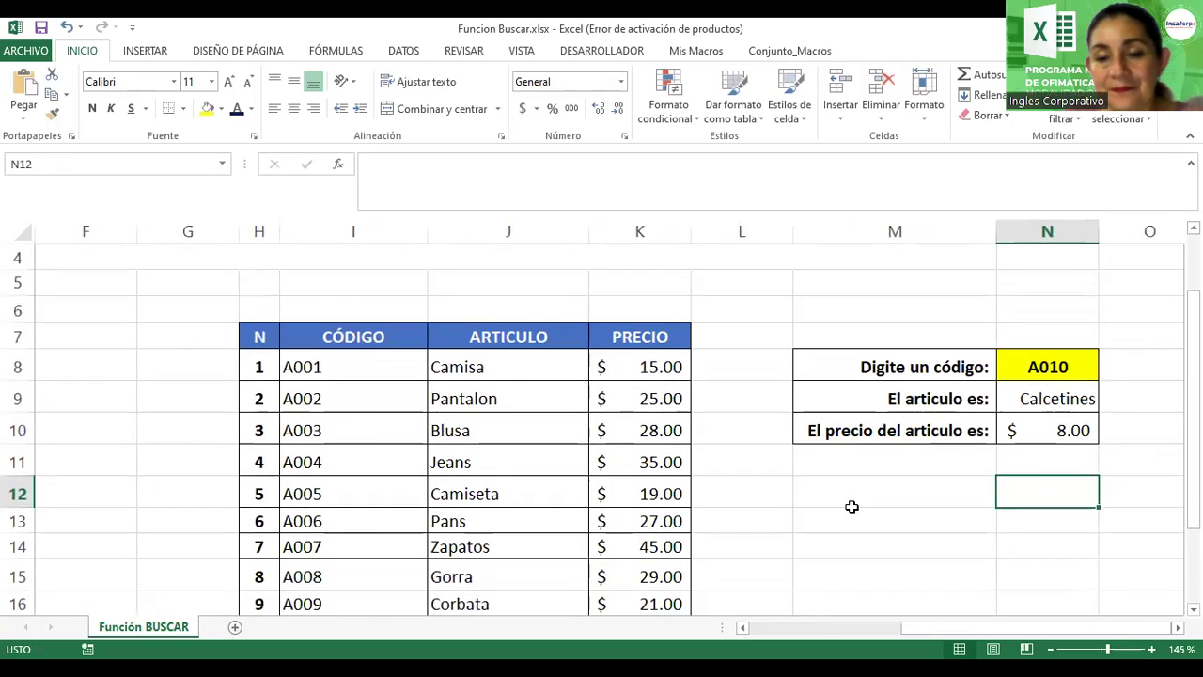
scroll(851, 507, "down", 2)
scroll(851, 507, "down", 1)
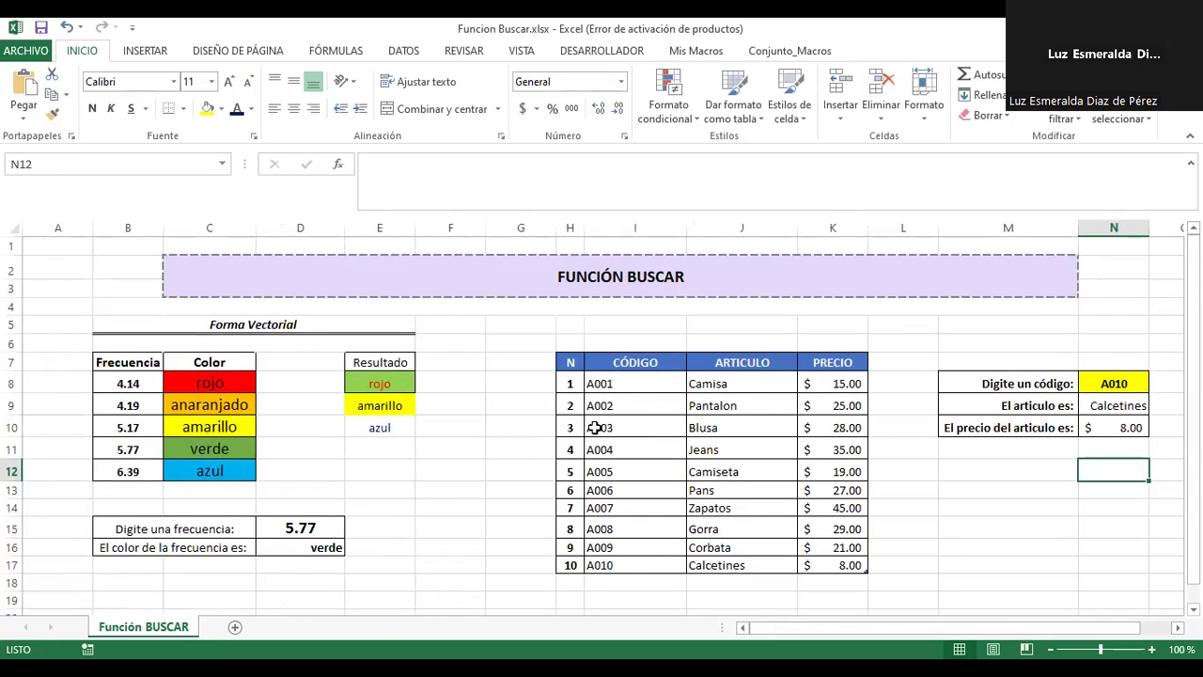
Select H7:K17 and switch the product table to a green medium table style
left_click(689, 407)
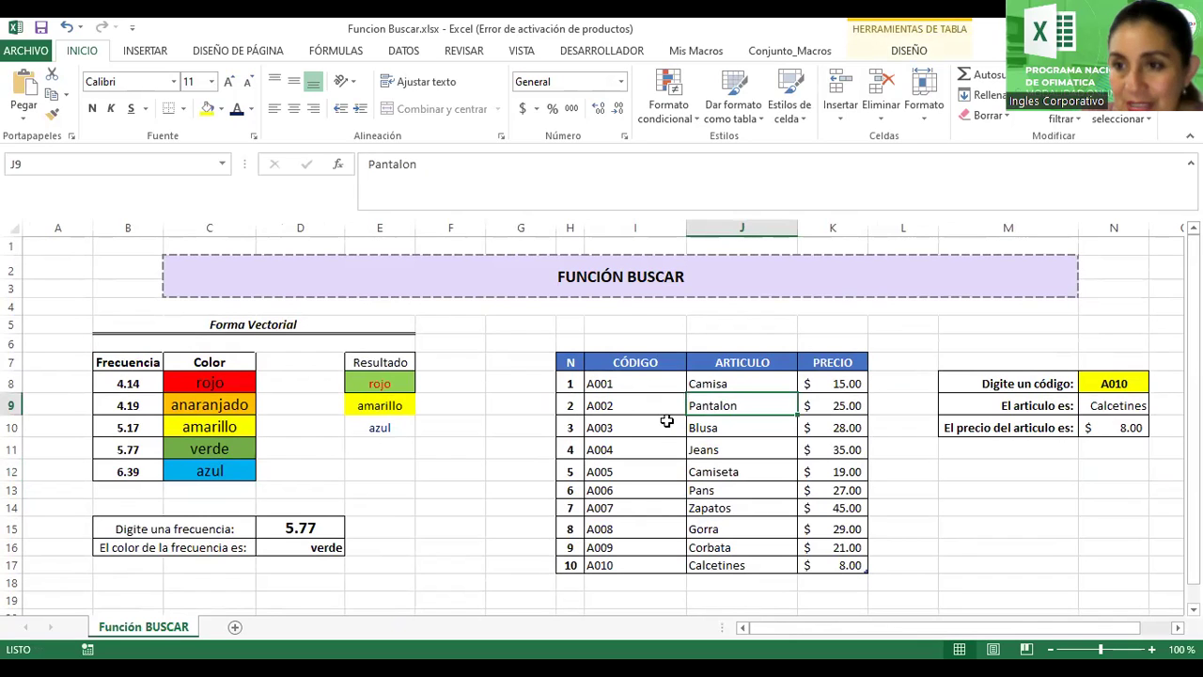
left_click(598, 395)
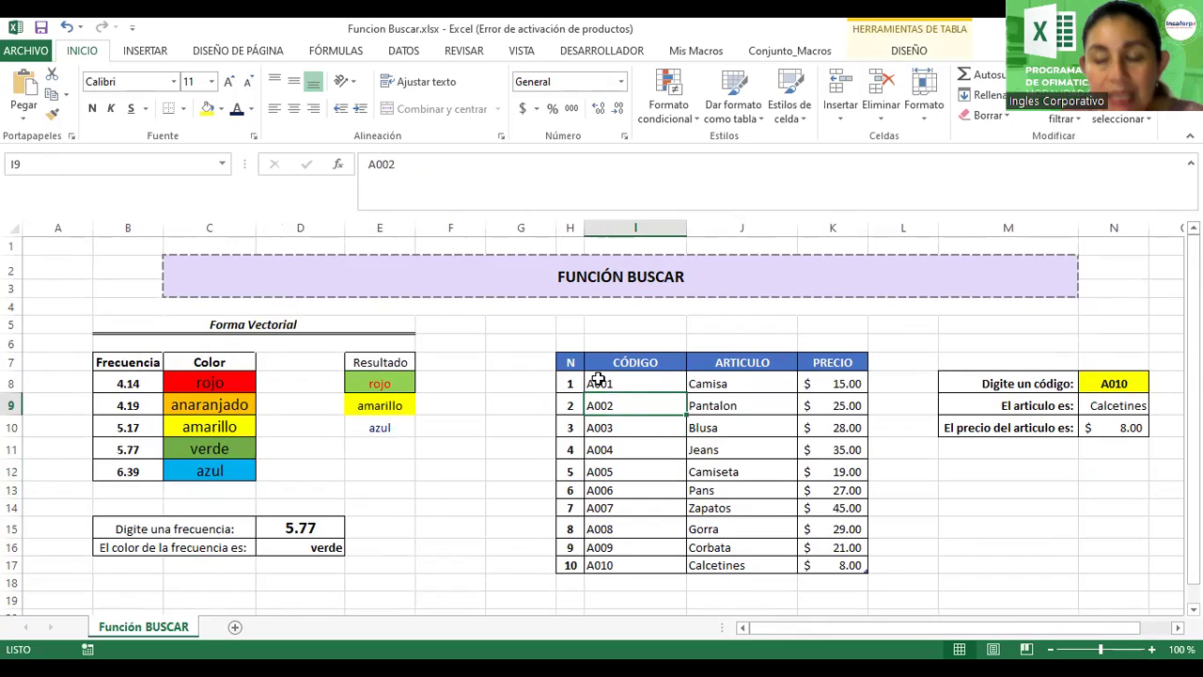
left_click(569, 361)
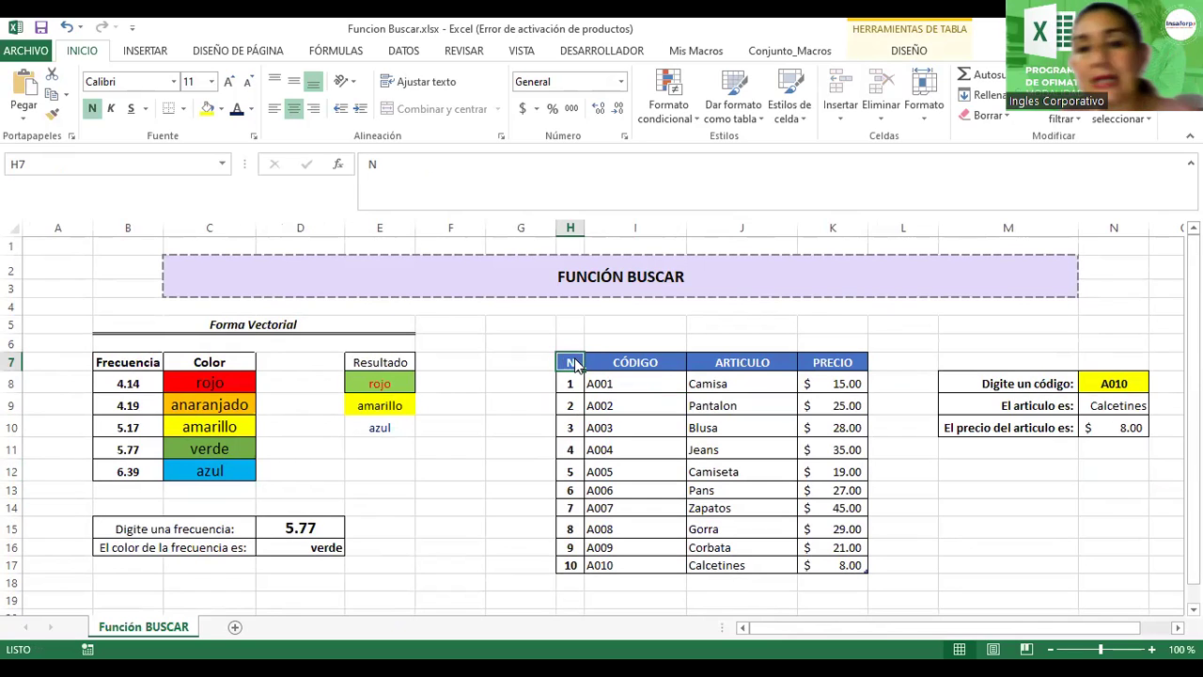
key("shift+Right")
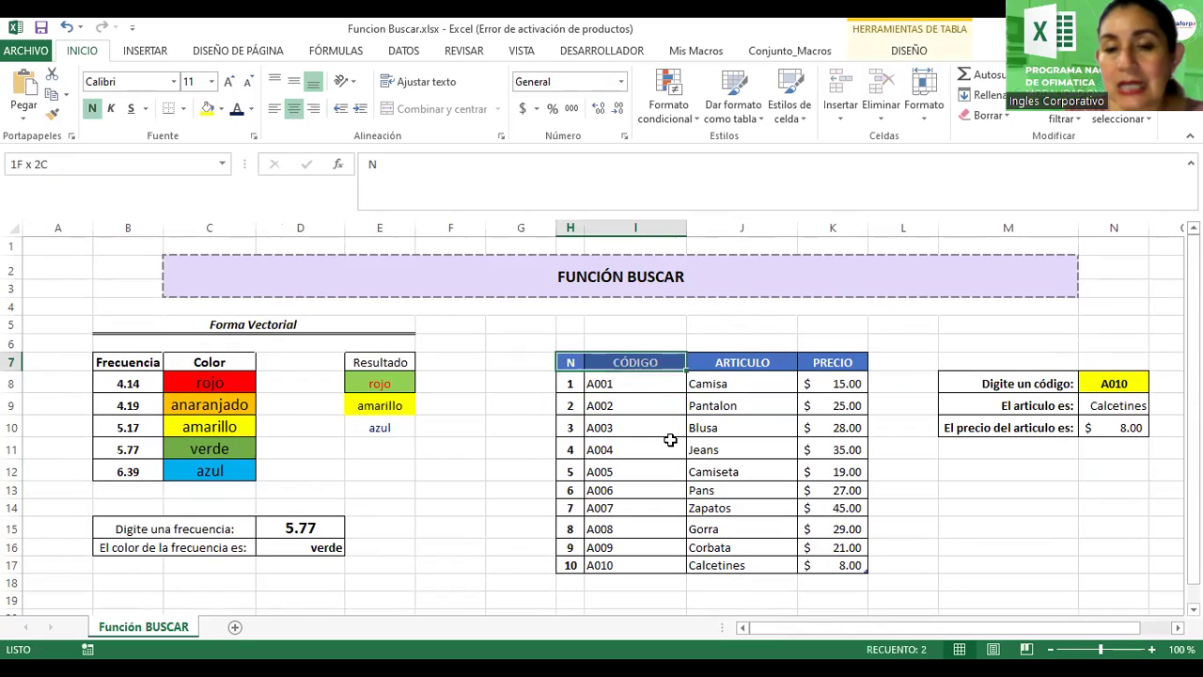
key("shift+Right")
key("shift+Right")
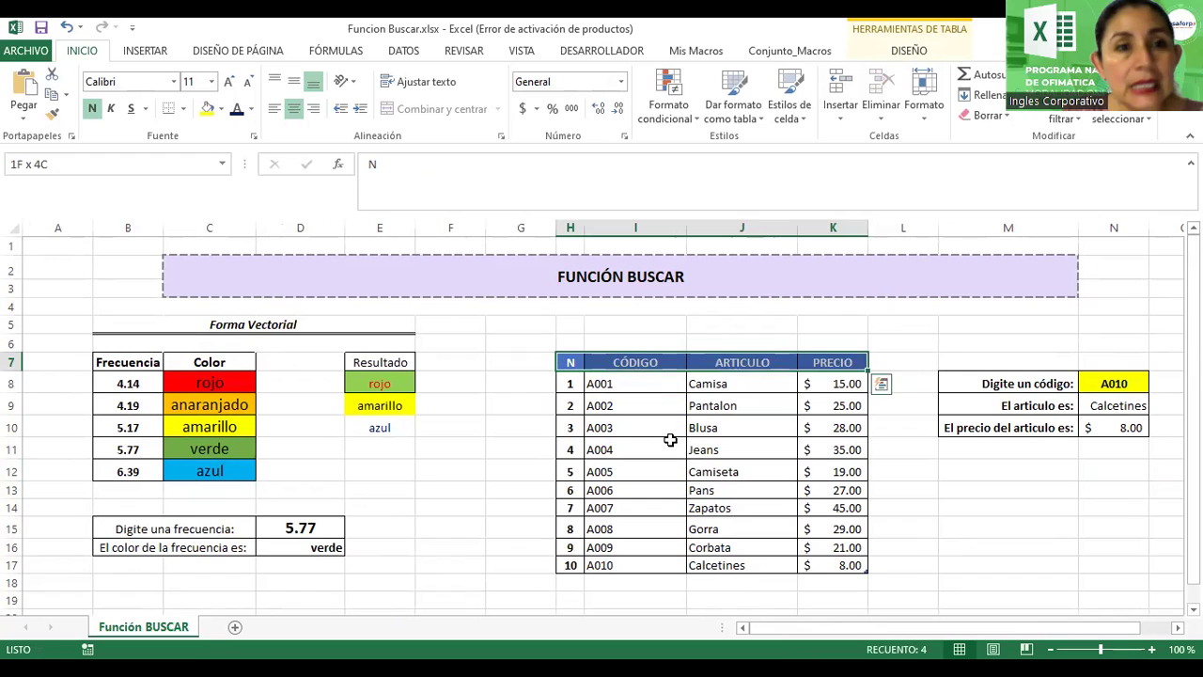
key("shift+Down")
key("shift+Down")
key("shift+Down")
key("shift+Down")
key("shift+Down")
key("shift+Down")
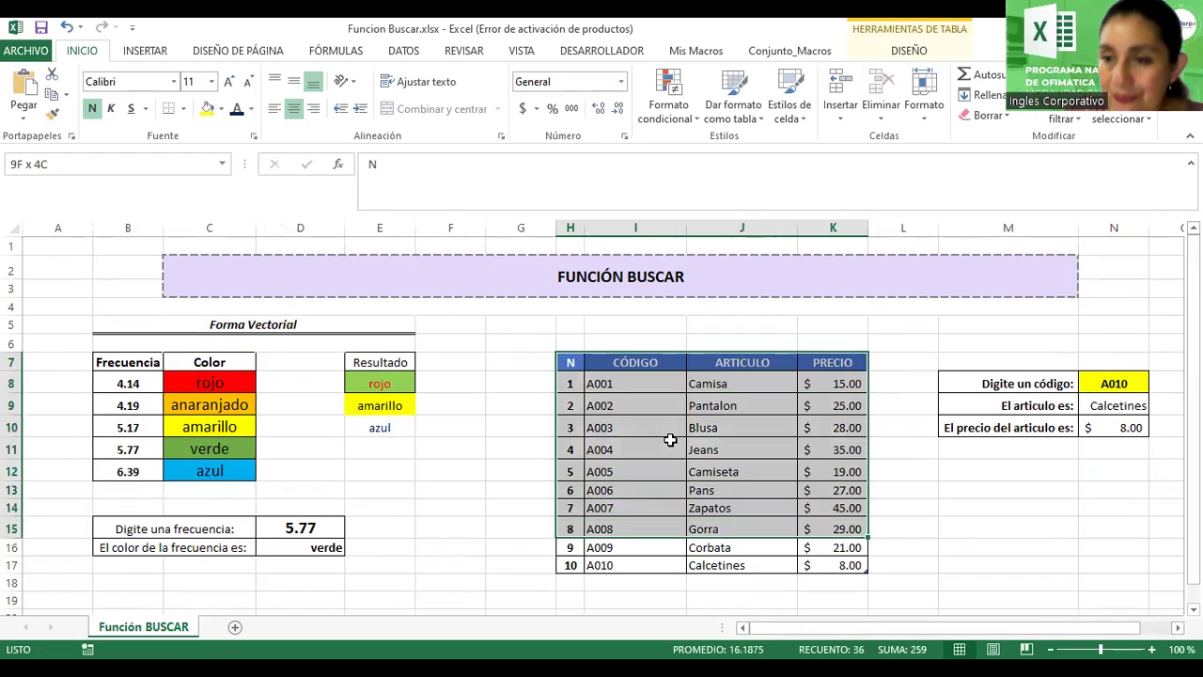
key("shift+Down")
key("shift+Down")
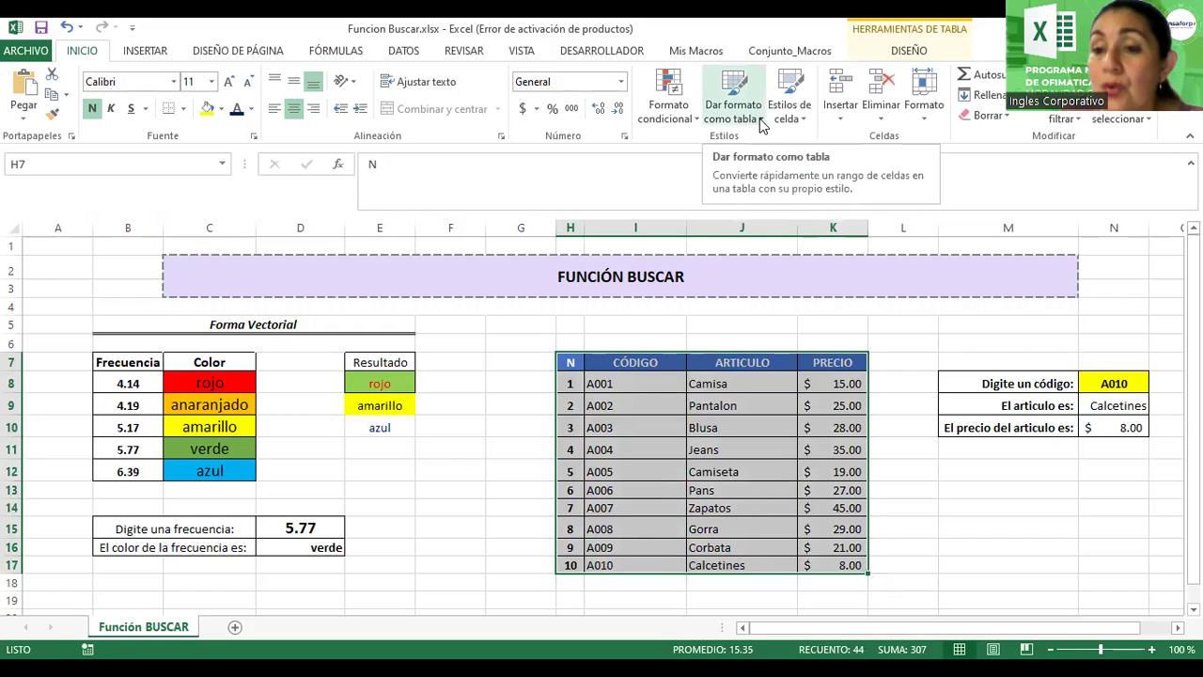
left_click(761, 125)
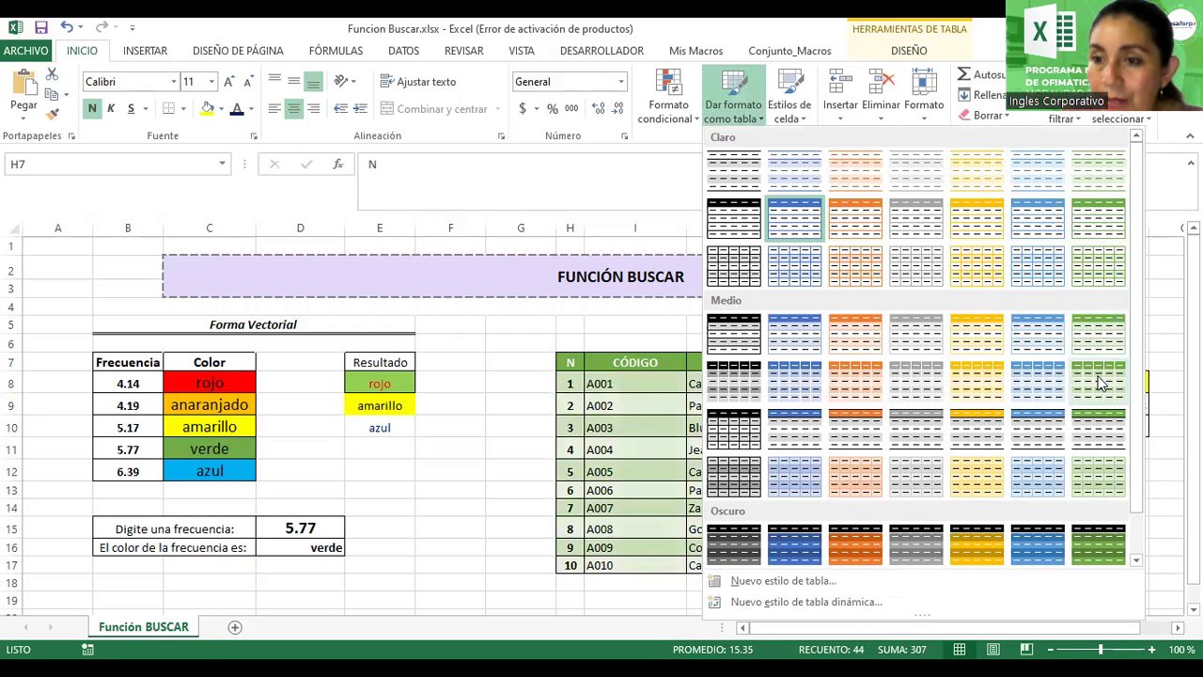
left_click(1095, 322)
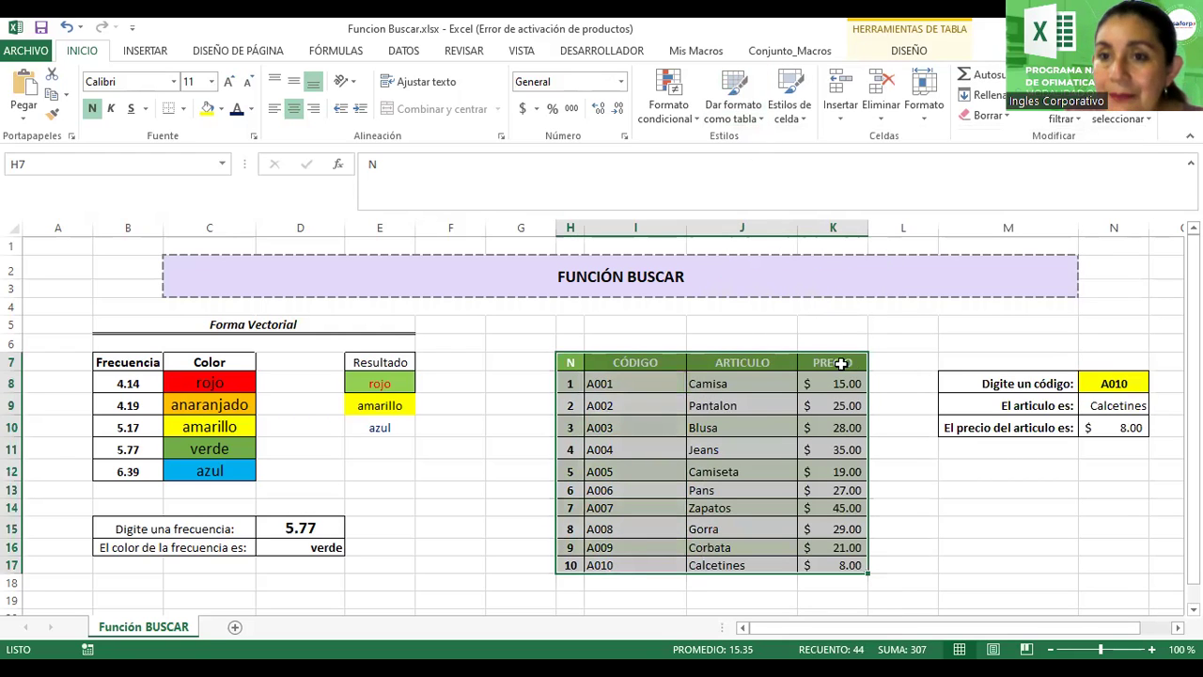
left_click(905, 52)
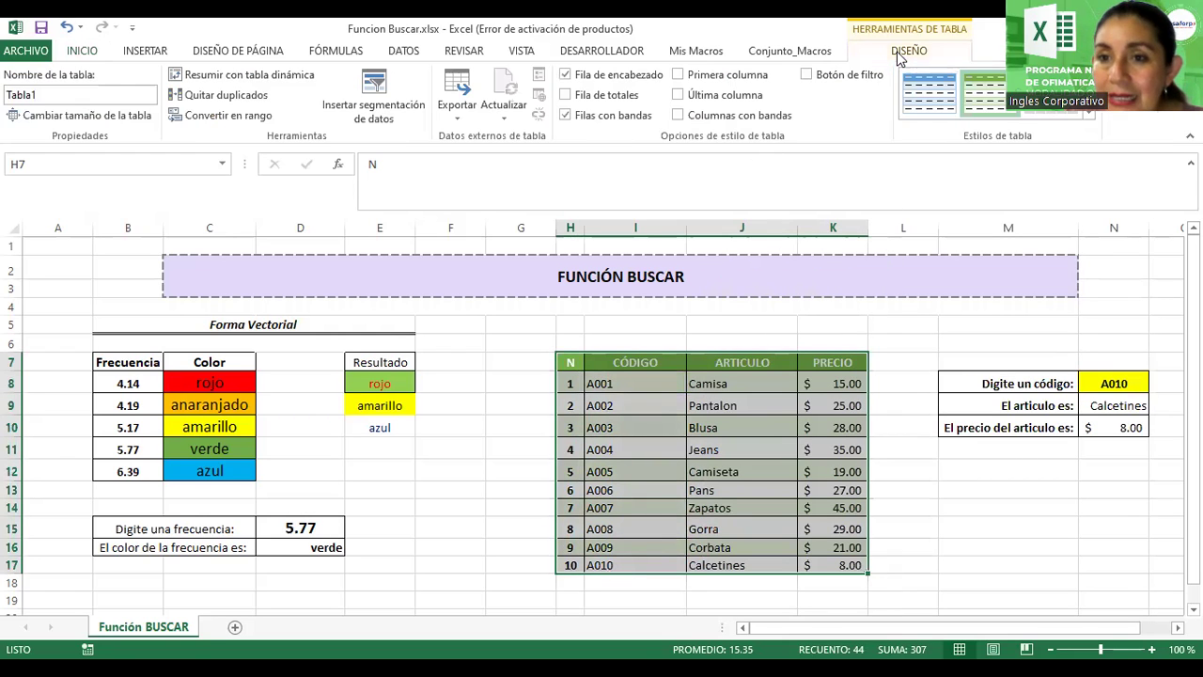
left_click(804, 74)
scroll(921, 486, "up", 3)
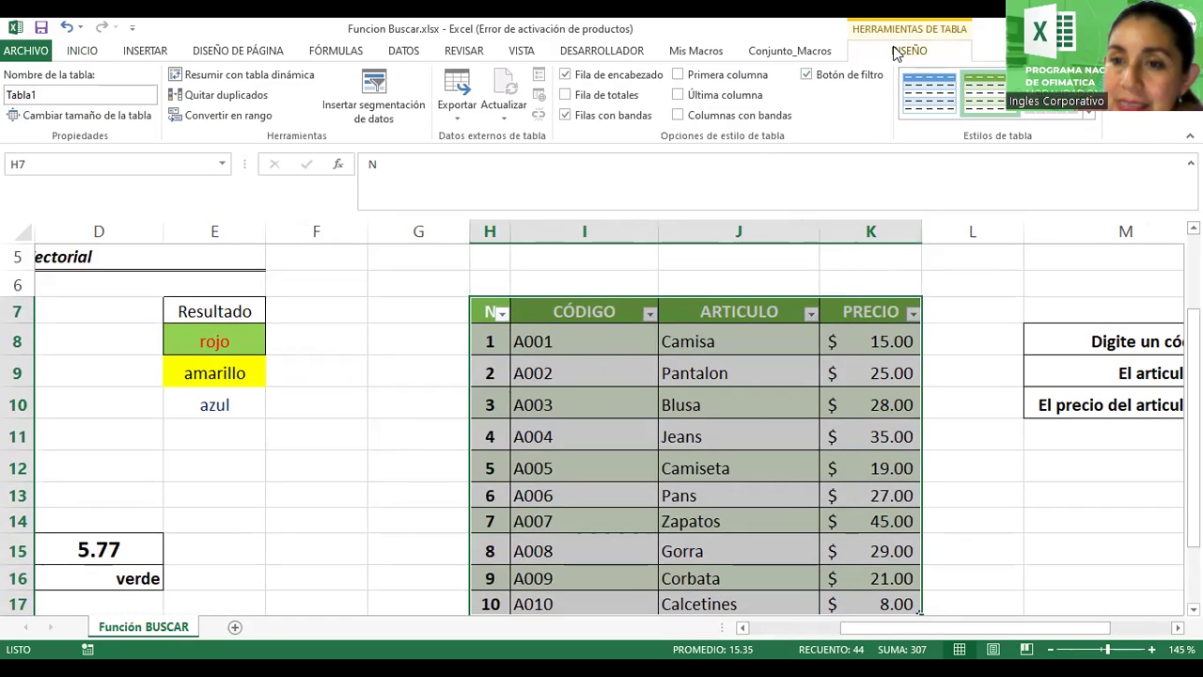
left_click(806, 76)
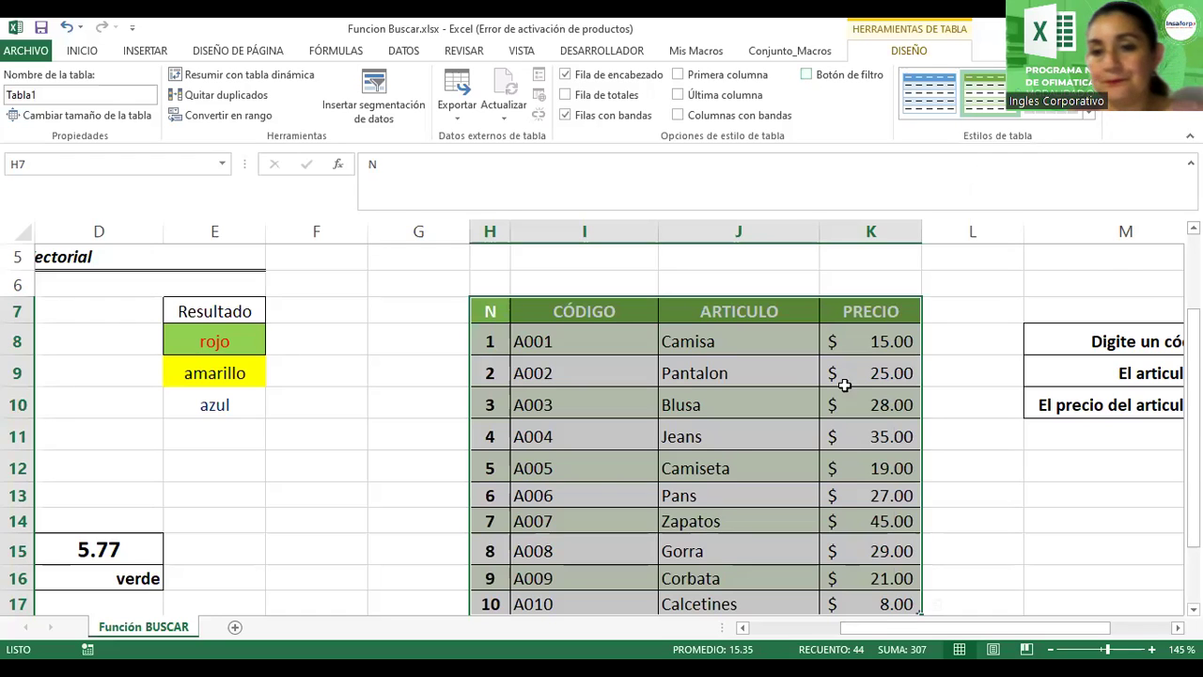
left_click(845, 385)
scroll(827, 456, "down", 3)
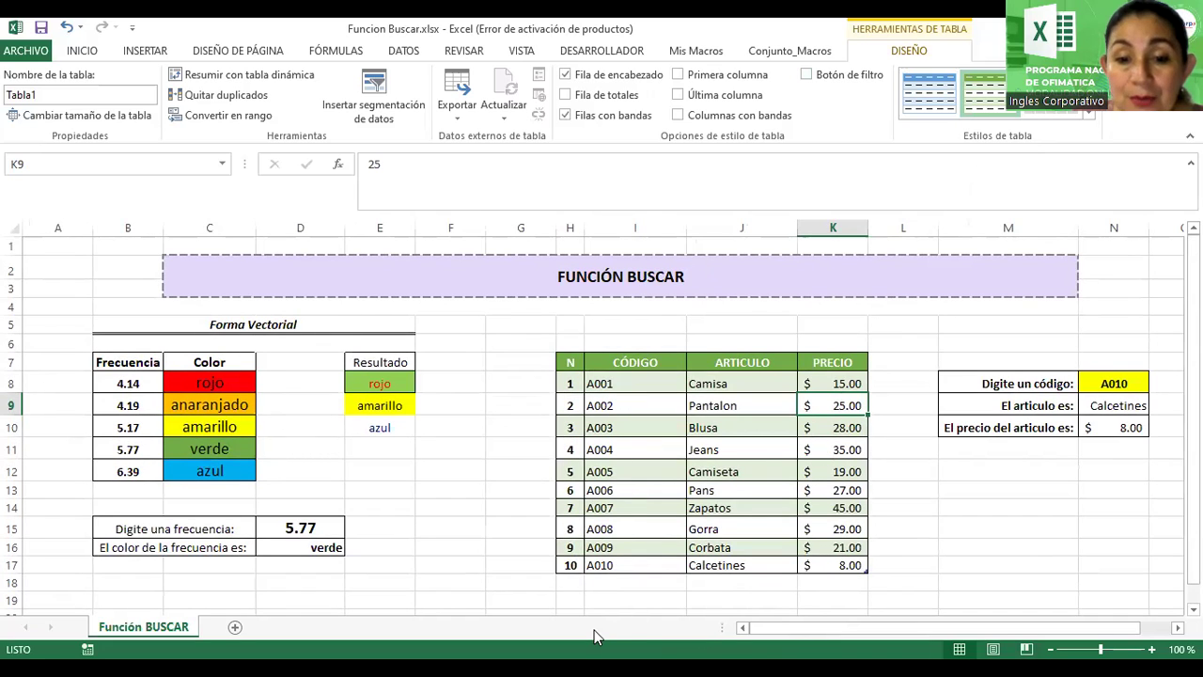
left_click(884, 536)
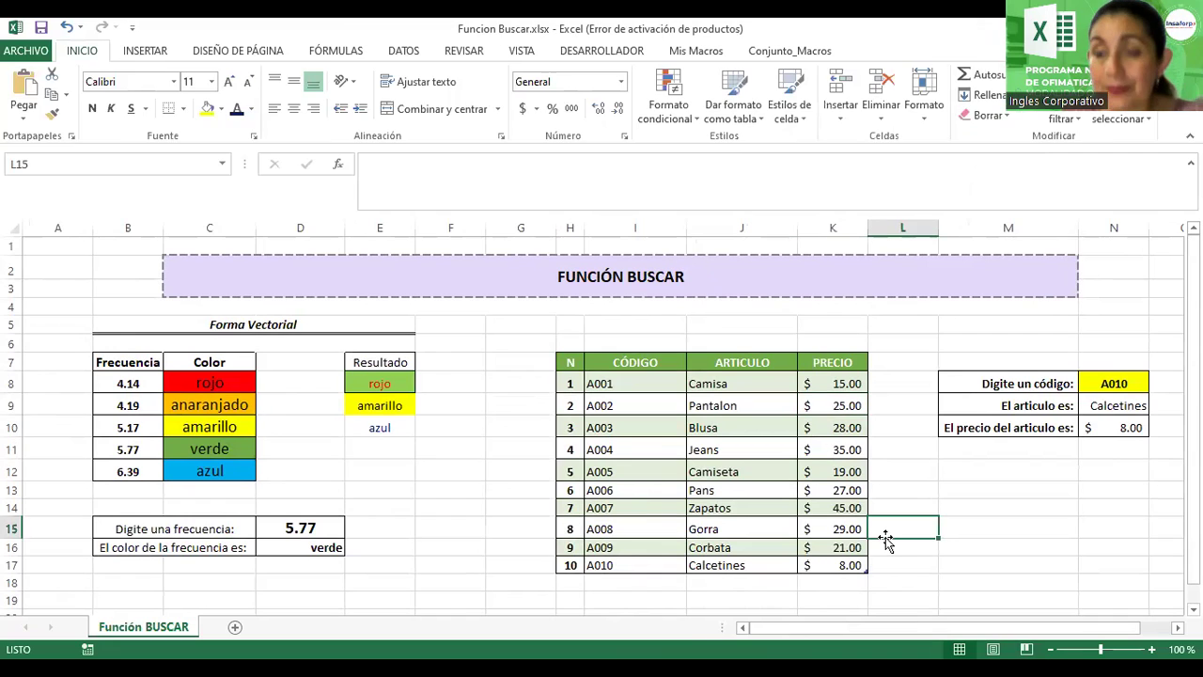